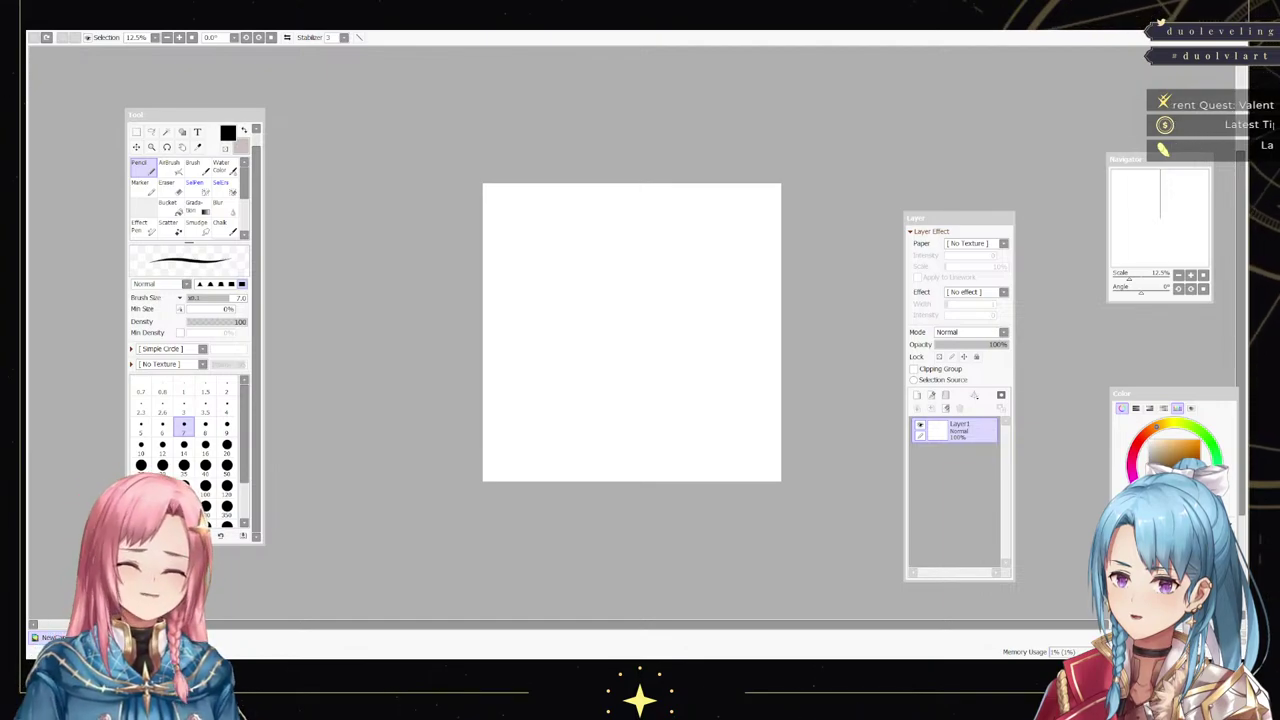
key(Tab)
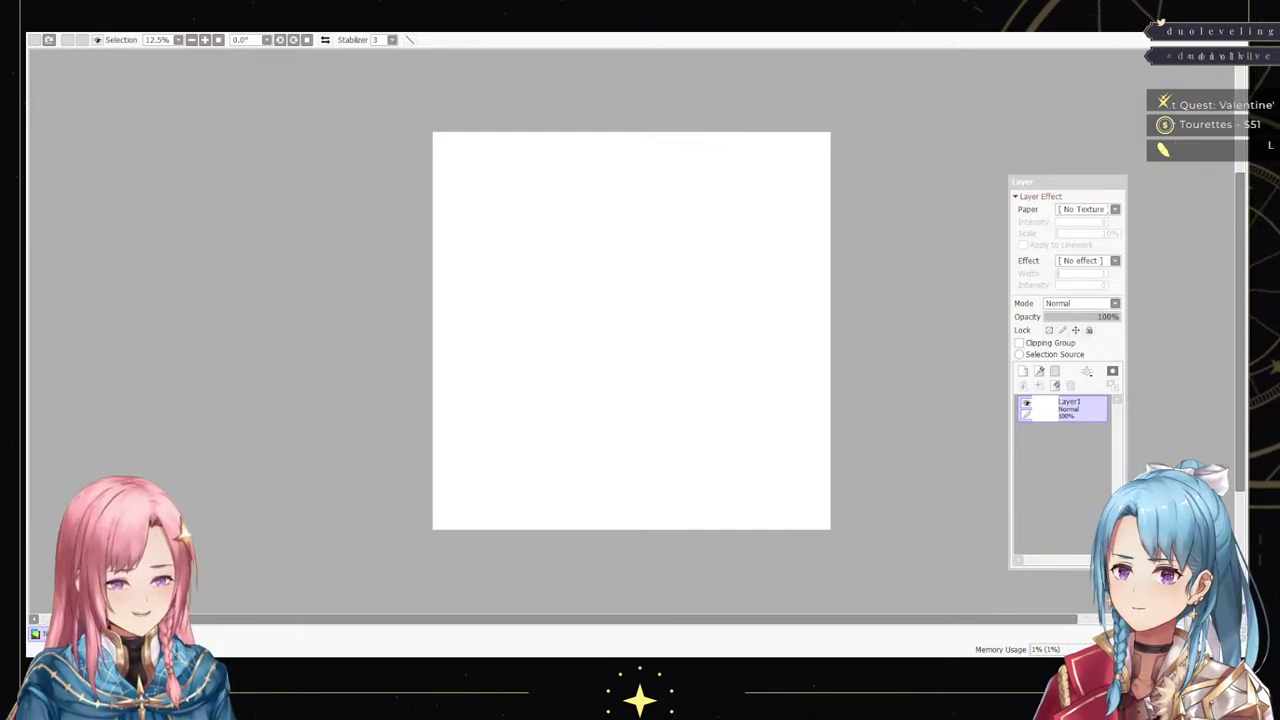
key(alt+Tab)
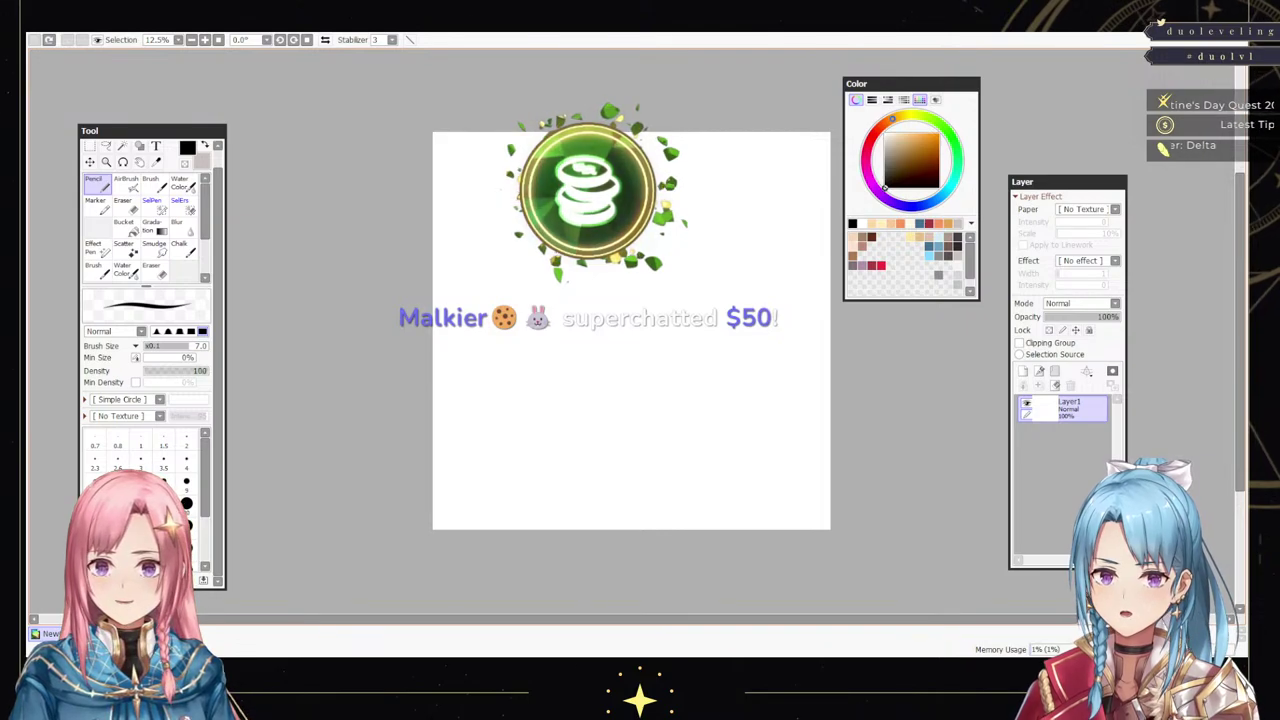
mouse_move(549, 302)
mouse_down()
mouse_move(547, 345)
mouse_move(614, 411)
mouse_move(686, 342)
mouse_move(695, 300)
mouse_up()
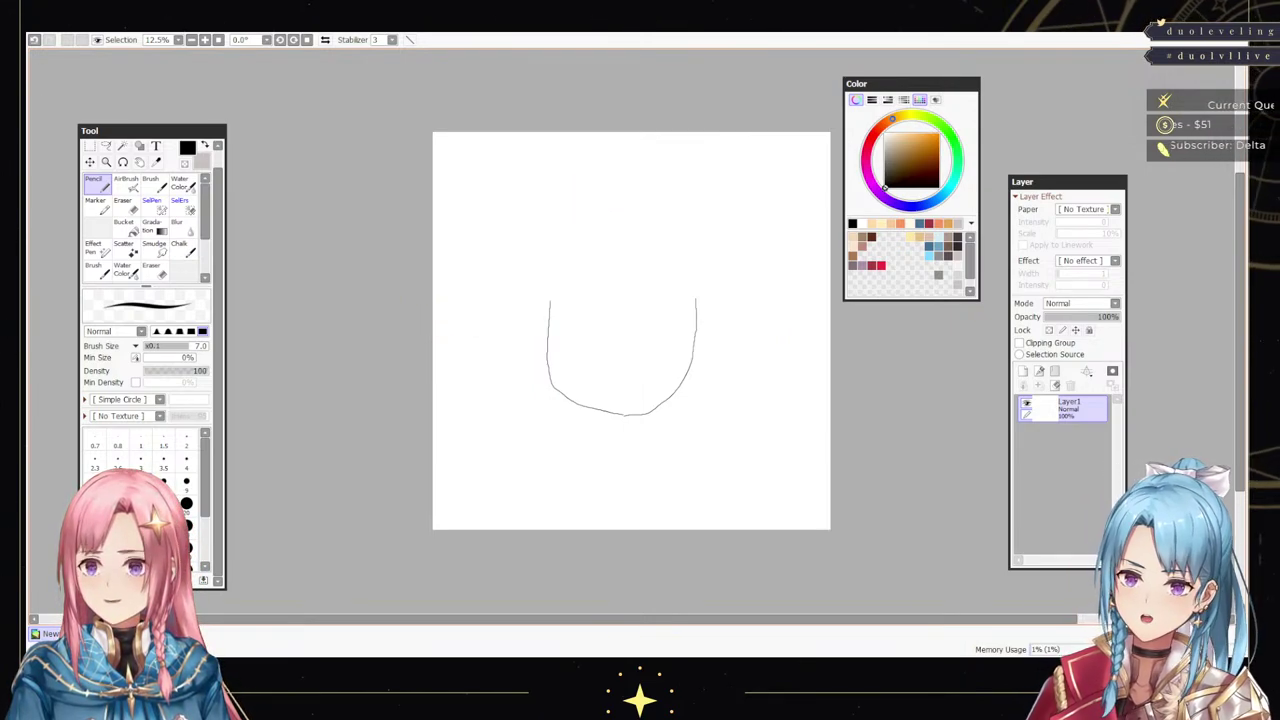
key(ctrl+z)
key(ctrl+z)
- Try out a wide U-shaped face outline in black with the textured Brush at size 50
key(b)
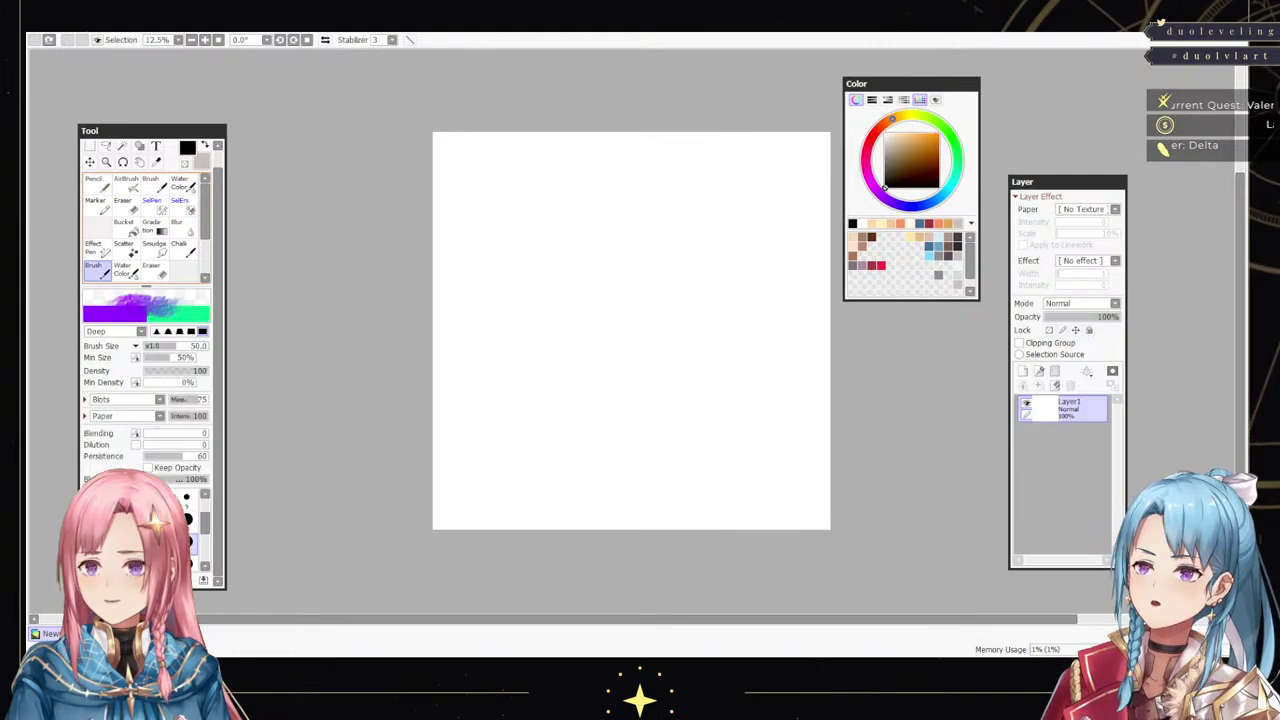
mouse_move(524, 281)
mouse_down()
mouse_move(519, 357)
mouse_move(573, 426)
mouse_up()
key(ctrl+z)
mouse_move(521, 295)
mouse_down()
mouse_move(536, 396)
mouse_move(580, 427)
mouse_move(680, 436)
mouse_move(712, 420)
mouse_move(735, 382)
mouse_move(740, 313)
mouse_up()
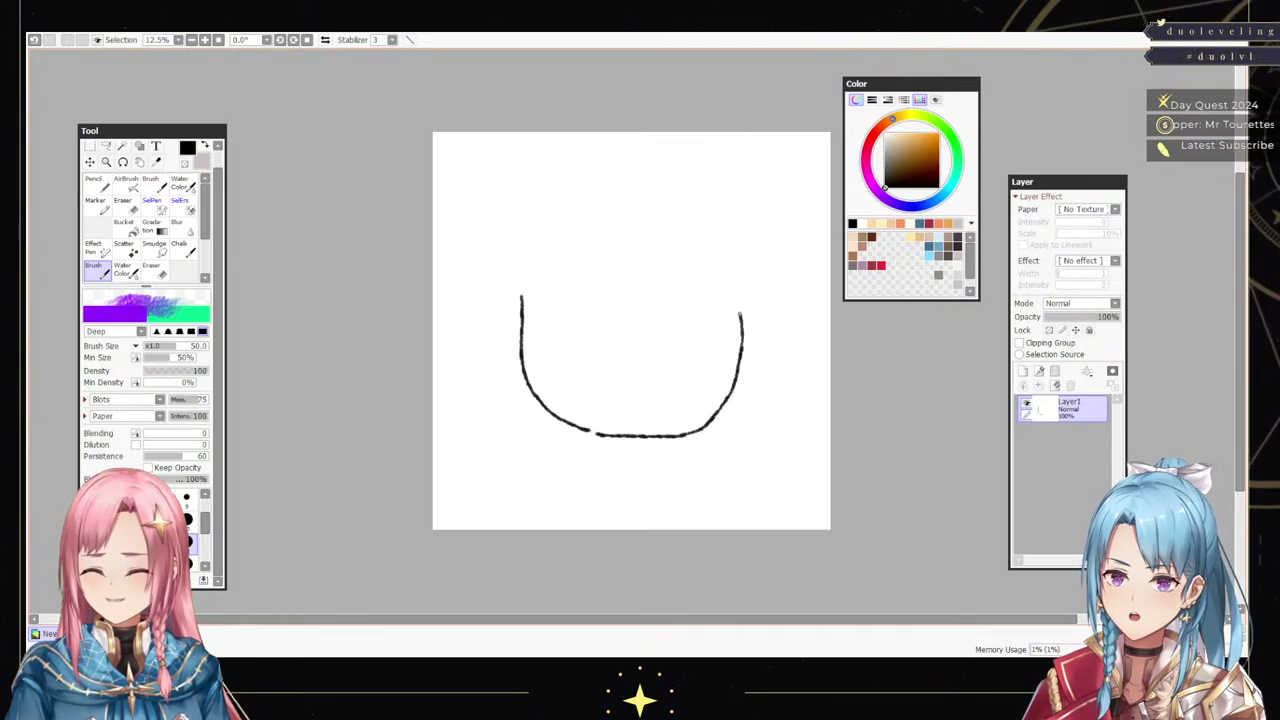
mouse_move(522, 334)
mouse_down()
mouse_move(514, 372)
mouse_move(528, 396)
mouse_up()
key(ctrl+z)
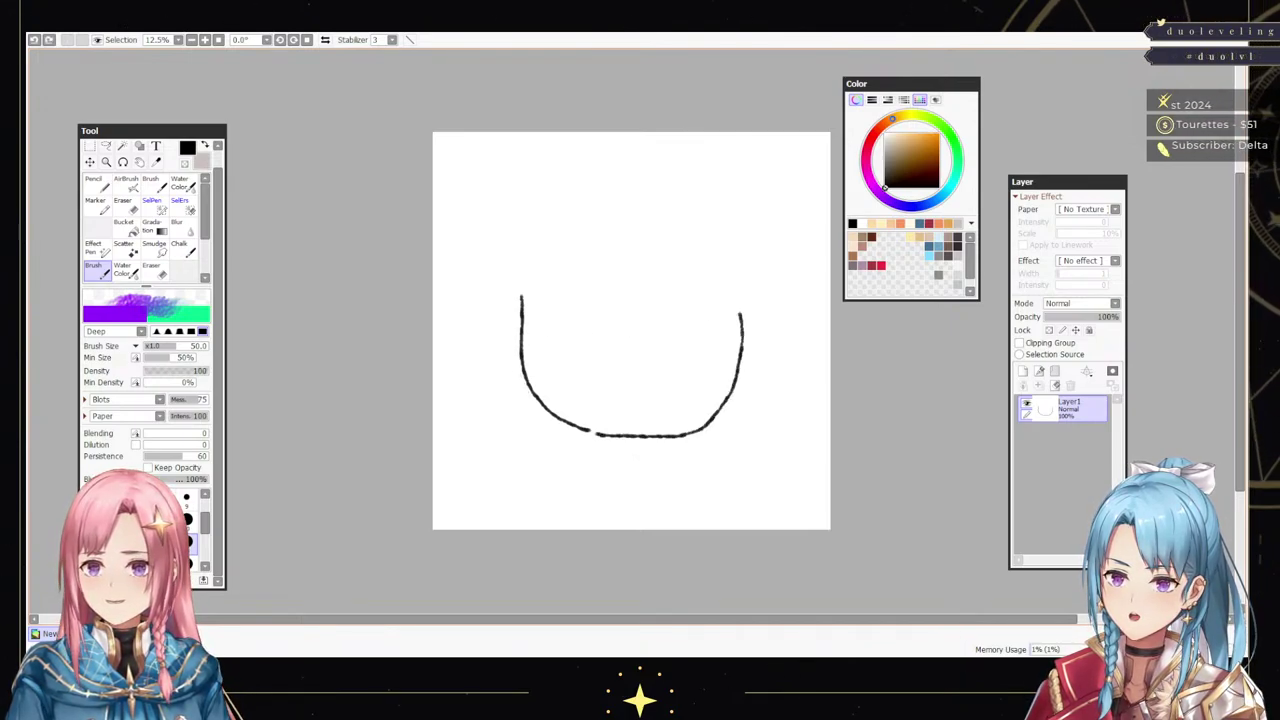
key(ctrl+z)
key(ctrl+z)
- Draw a chubby-cheeked face outline with two narrow scribbled eyes and a small downturned mouth
mouse_move(529, 286)
mouse_down()
mouse_move(508, 381)
mouse_move(538, 422)
mouse_move(594, 444)
mouse_up()
mouse_move(723, 295)
mouse_down()
mouse_move(729, 414)
mouse_move(706, 435)
mouse_move(635, 453)
mouse_move(625, 417)
mouse_move(655, 428)
mouse_up()
mouse_move(558, 334)
mouse_down()
mouse_move(536, 344)
mouse_move(588, 344)
mouse_move(536, 350)
mouse_up()
key(ctrl+z)
drag(658, 350, 706, 362)
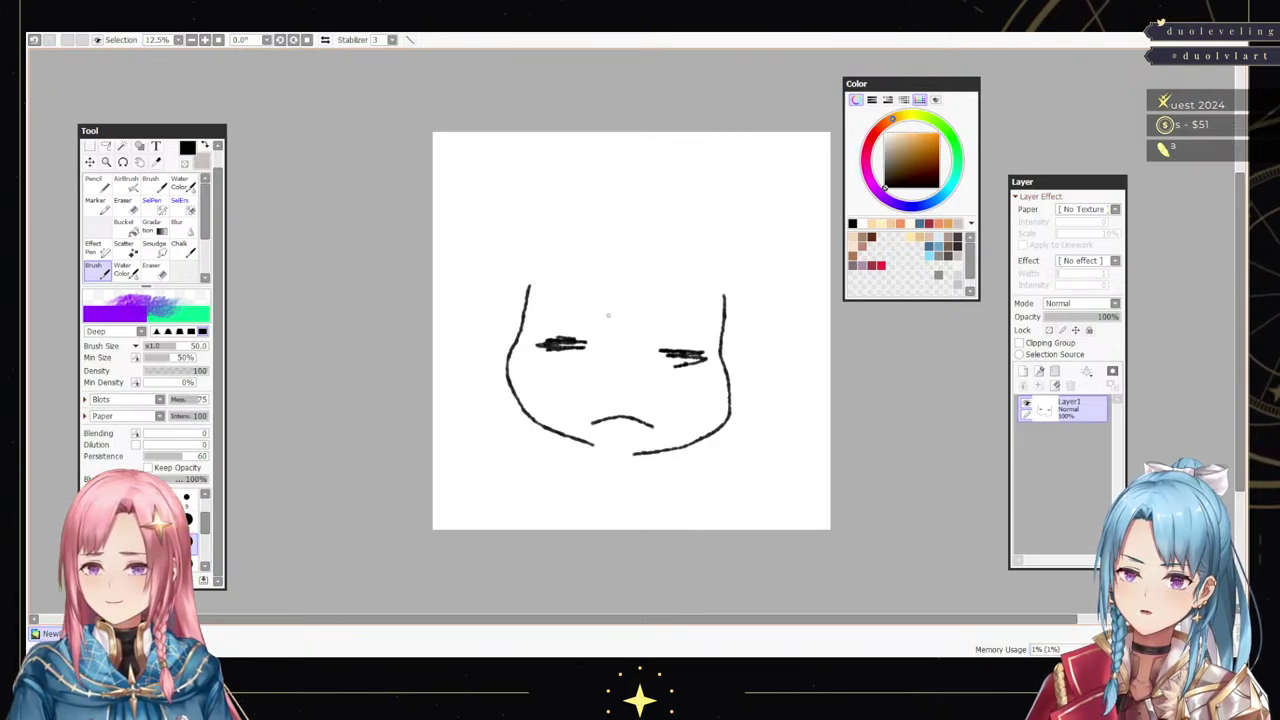
- Draw jagged bangs across the forehead and try long pointed locks of hair beside both cheeks
mouse_move(626, 266)
mouse_down()
mouse_move(655, 340)
mouse_move(664, 302)
mouse_move(686, 308)
mouse_move(714, 385)
mouse_move(733, 303)
mouse_move(732, 250)
mouse_up()
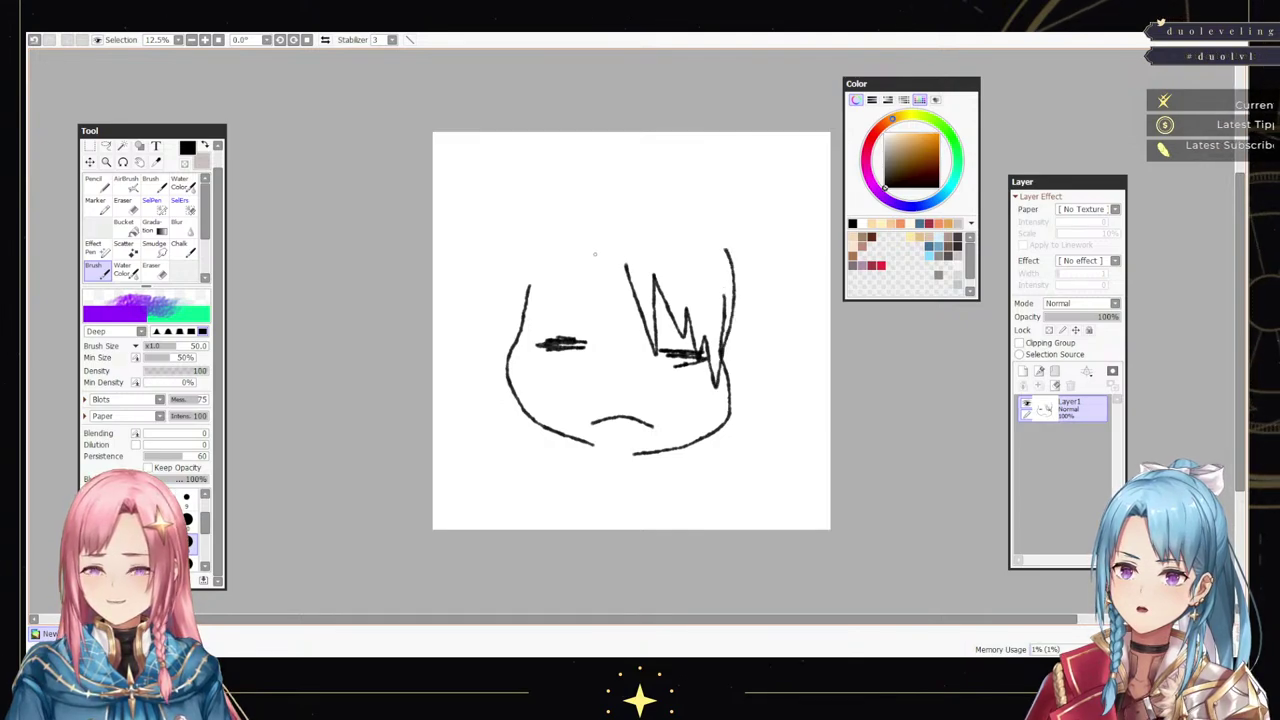
mouse_move(595, 254)
mouse_down()
mouse_move(627, 304)
mouse_move(628, 268)
mouse_move(590, 258)
mouse_move(541, 307)
mouse_move(520, 358)
mouse_up()
mouse_move(512, 365)
mouse_down()
mouse_move(510, 302)
mouse_move(502, 400)
mouse_move(518, 420)
mouse_move(526, 350)
mouse_up()
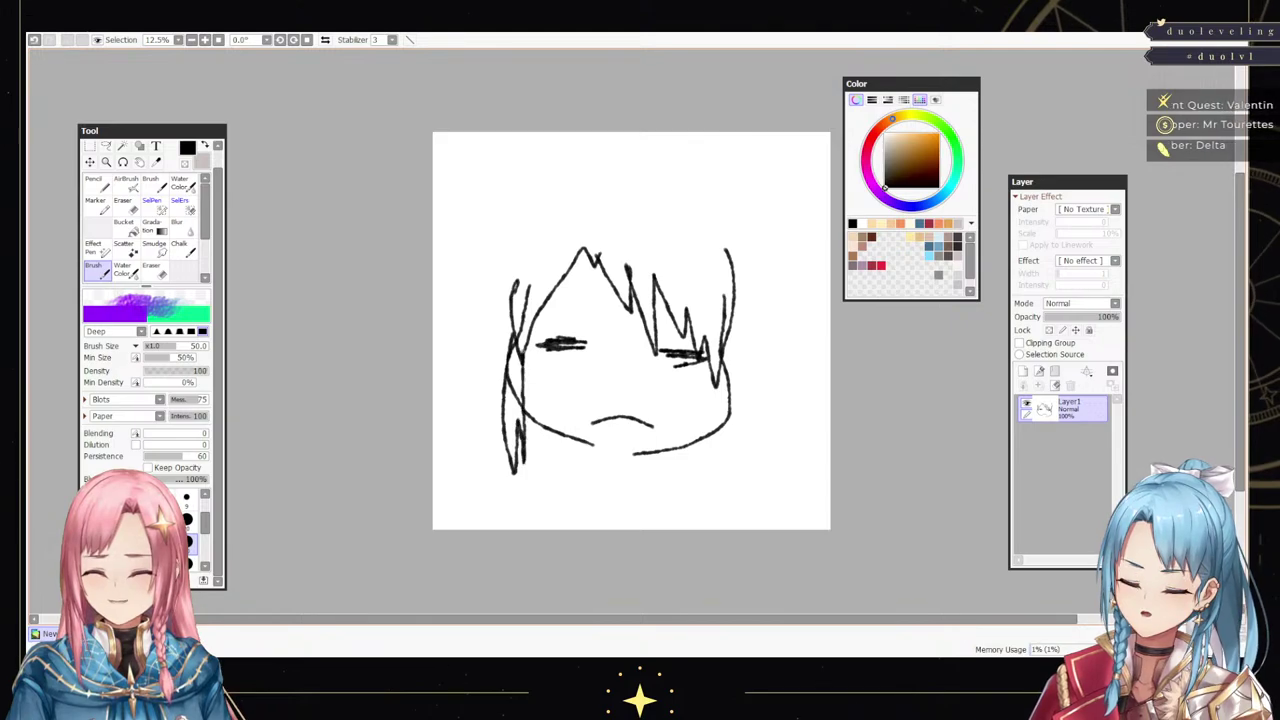
mouse_move(726, 374)
mouse_down()
mouse_move(724, 482)
mouse_move(745, 356)
mouse_up()
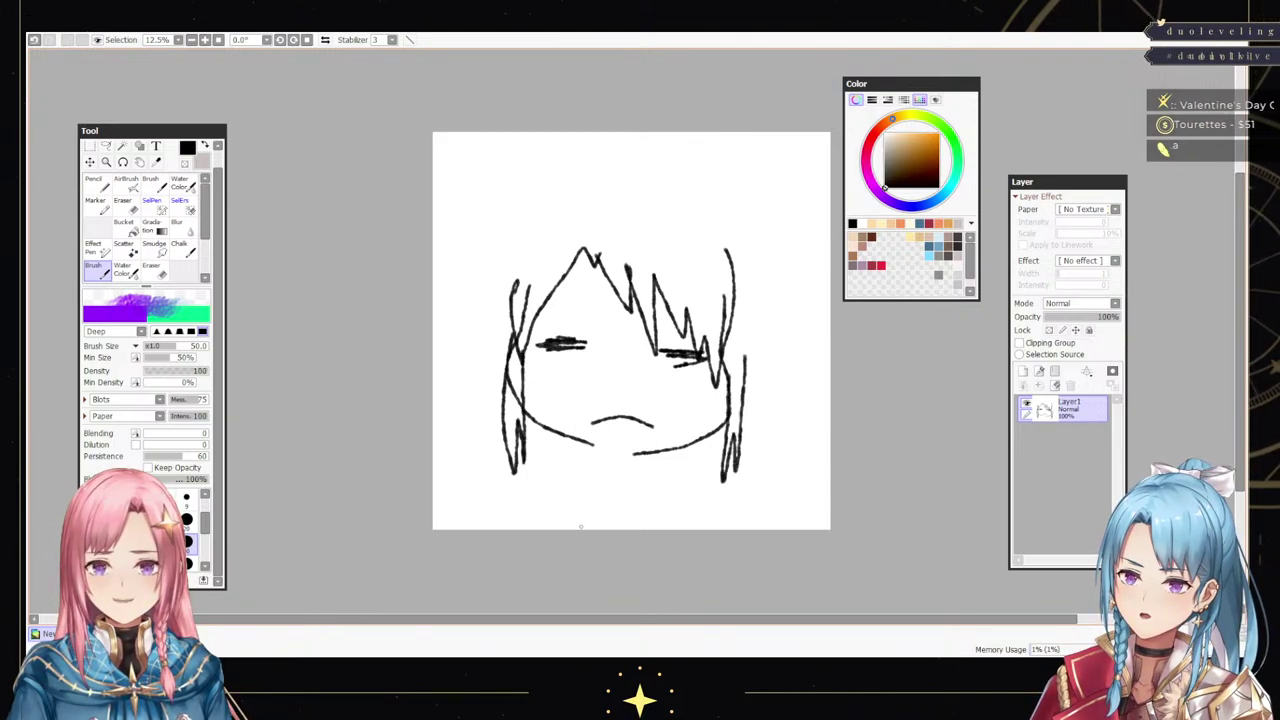
key(ctrl+z)
key(ctrl+z)
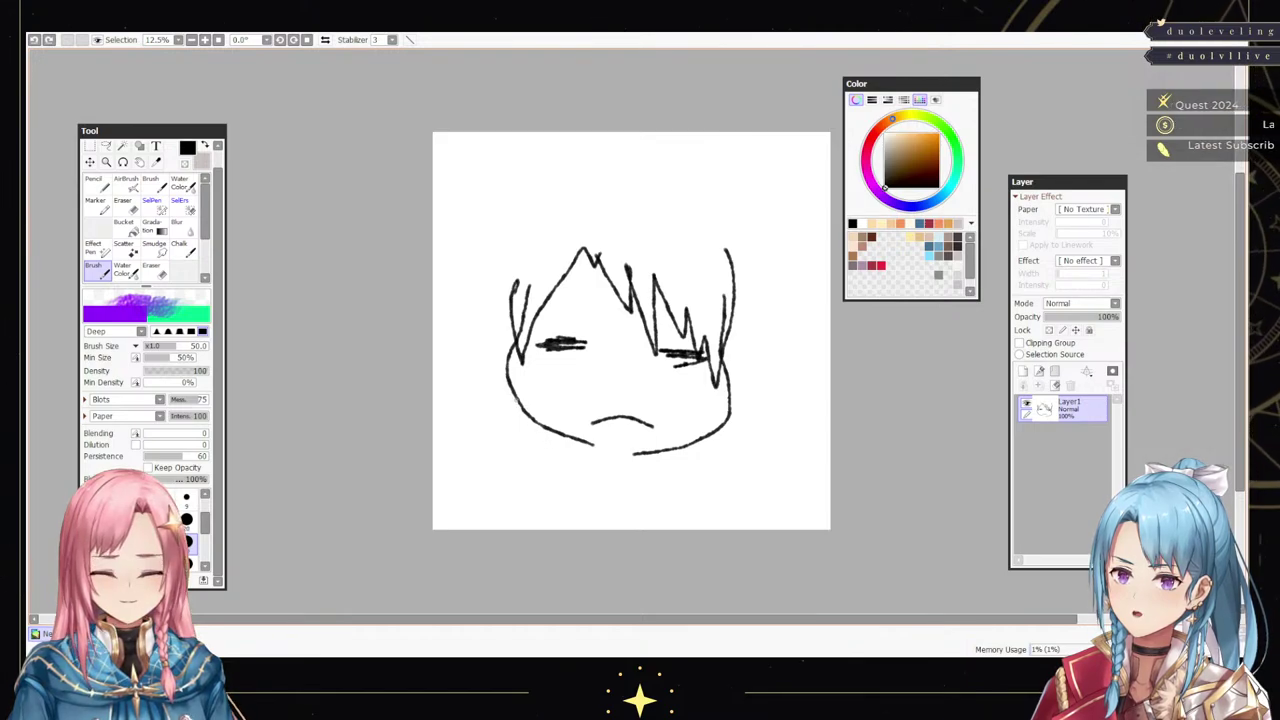
- Outline the head with a rounded double line and a collar shape below, adding two small peaks and an arc on top
mouse_move(510, 398)
mouse_down()
mouse_move(565, 459)
mouse_move(732, 464)
mouse_move(765, 432)
mouse_move(760, 405)
mouse_move(732, 397)
mouse_move(748, 368)
mouse_move(727, 218)
mouse_move(656, 196)
mouse_move(523, 224)
mouse_move(495, 274)
mouse_move(485, 349)
mouse_move(506, 405)
mouse_up()
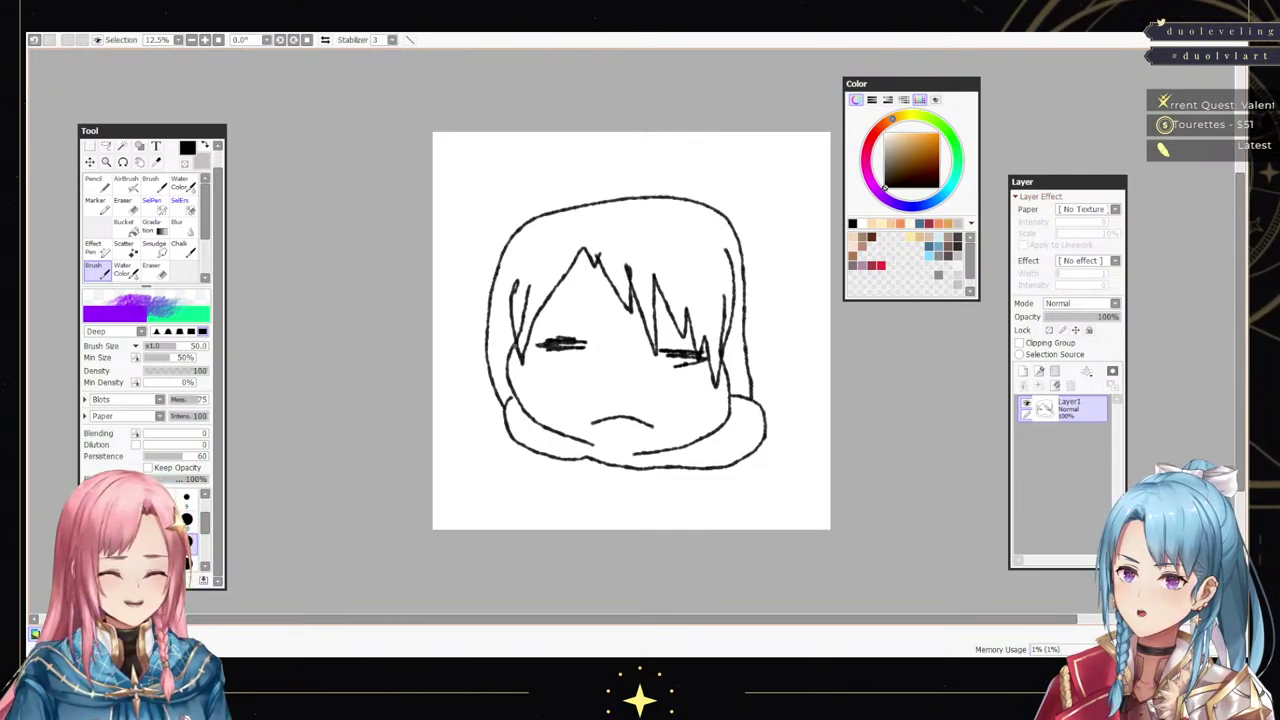
mouse_move(513, 345)
mouse_down()
mouse_move(543, 236)
mouse_move(660, 213)
mouse_move(744, 292)
mouse_move(747, 324)
mouse_up()
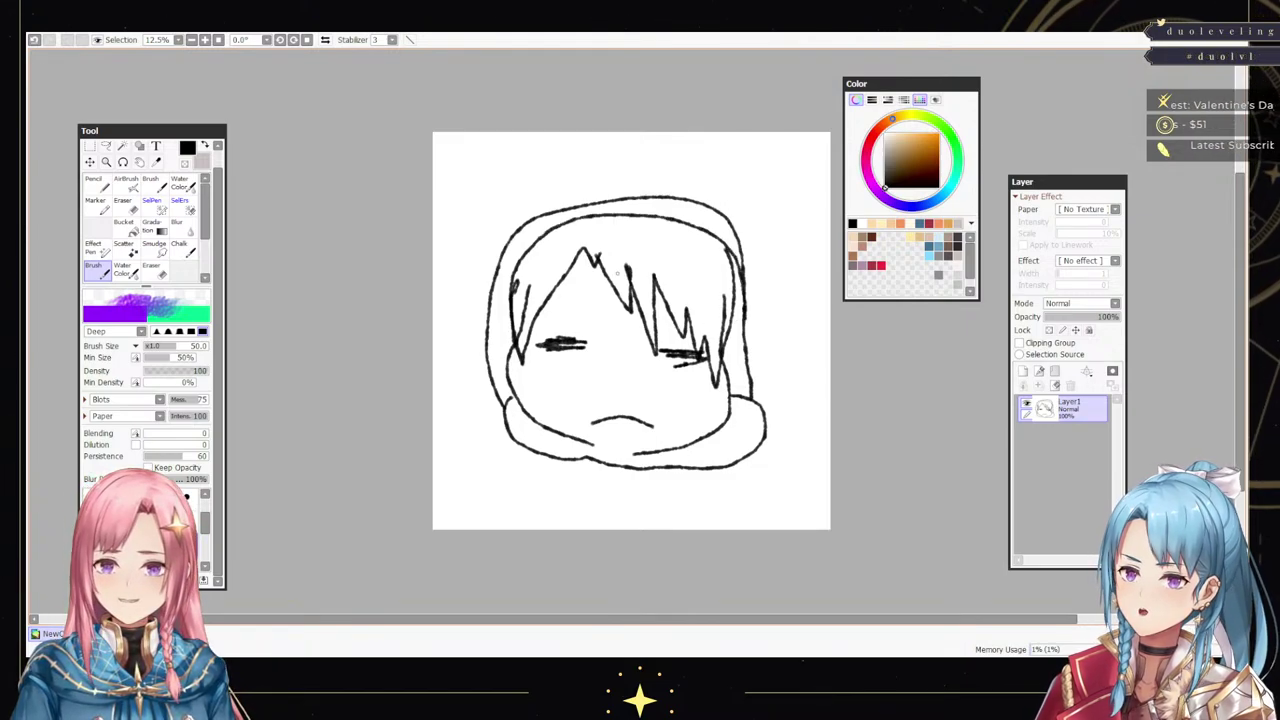
mouse_move(586, 200)
mouse_down()
mouse_move(573, 183)
mouse_move(558, 212)
mouse_move(628, 182)
mouse_move(660, 196)
mouse_up()
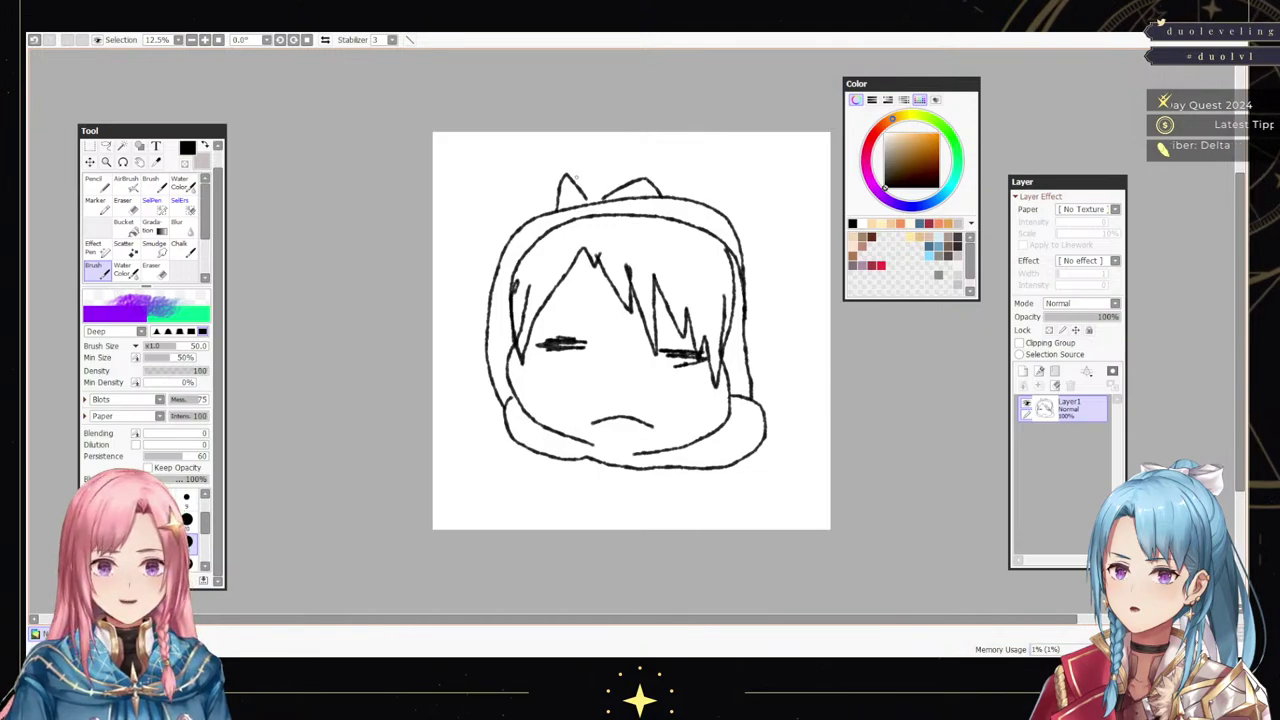
mouse_move(576, 177)
mouse_down()
mouse_move(669, 154)
mouse_move(709, 195)
mouse_up()
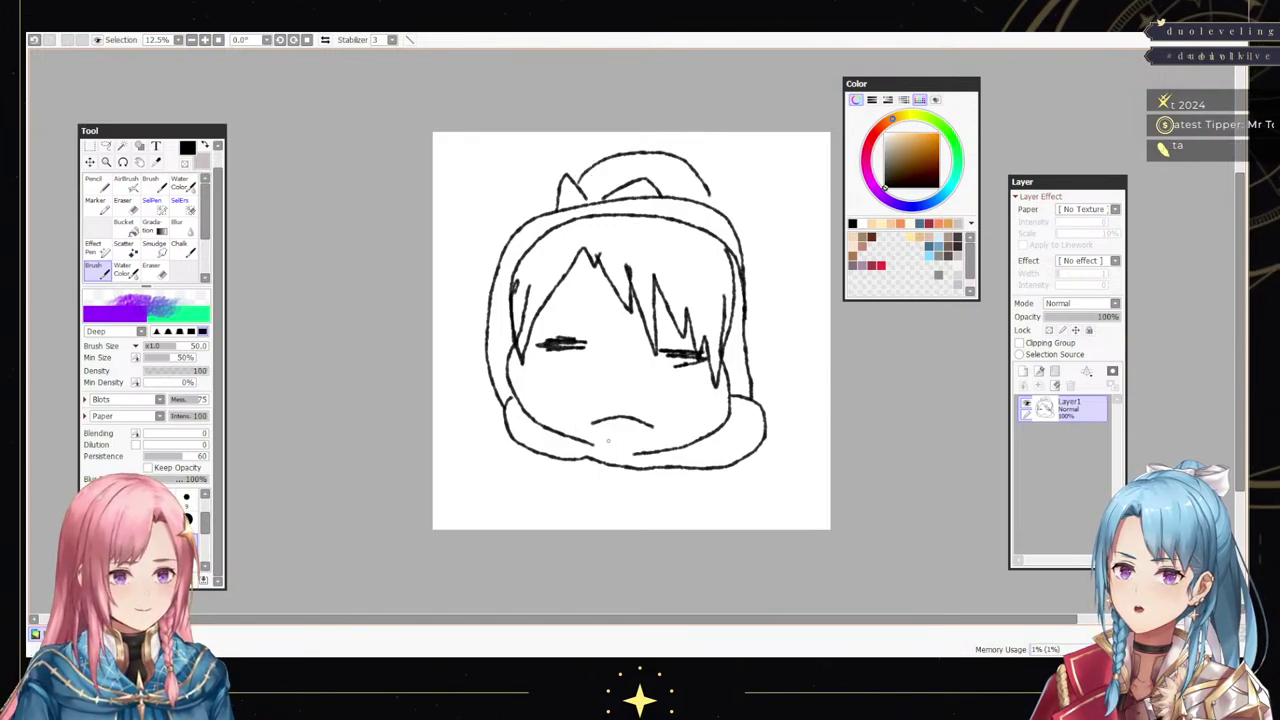
- Add slanted angry eyebrows, short cheek lines and a curved strand beside the head, and bridge the gap in the chin line
drag(540, 301, 577, 323)
drag(678, 324, 717, 305)
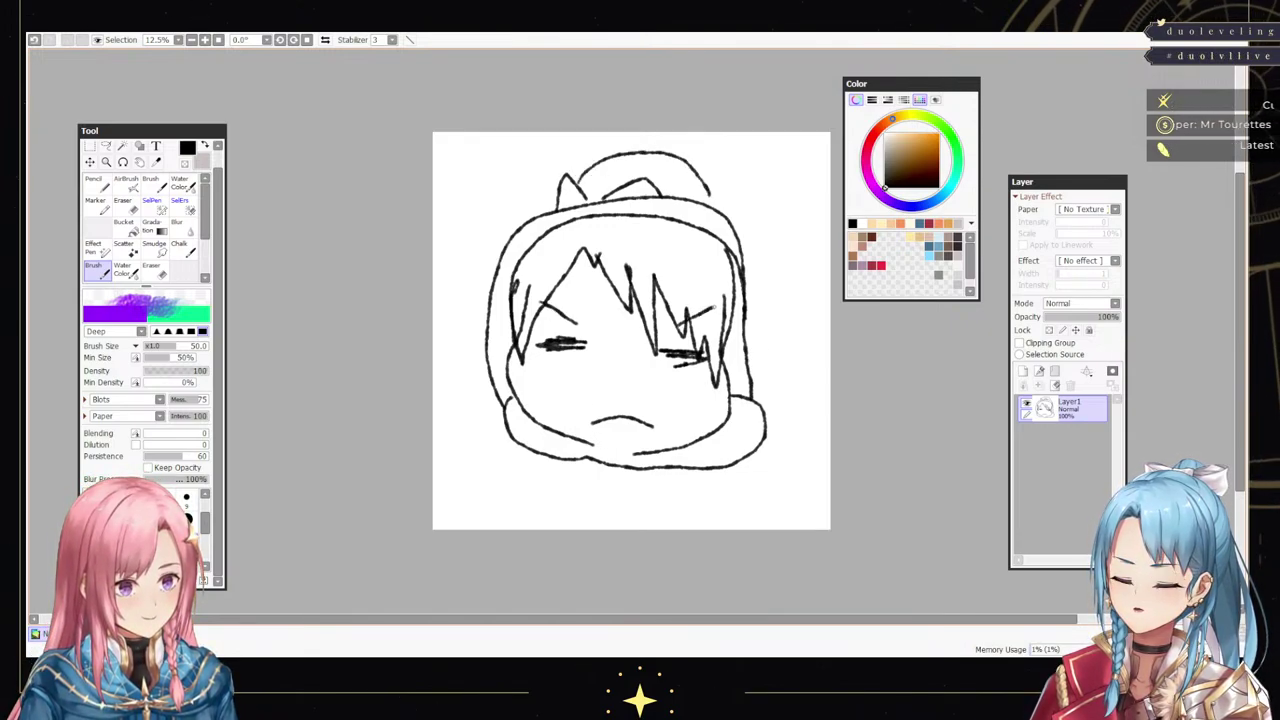
drag(685, 399, 687, 422)
drag(566, 393, 568, 419)
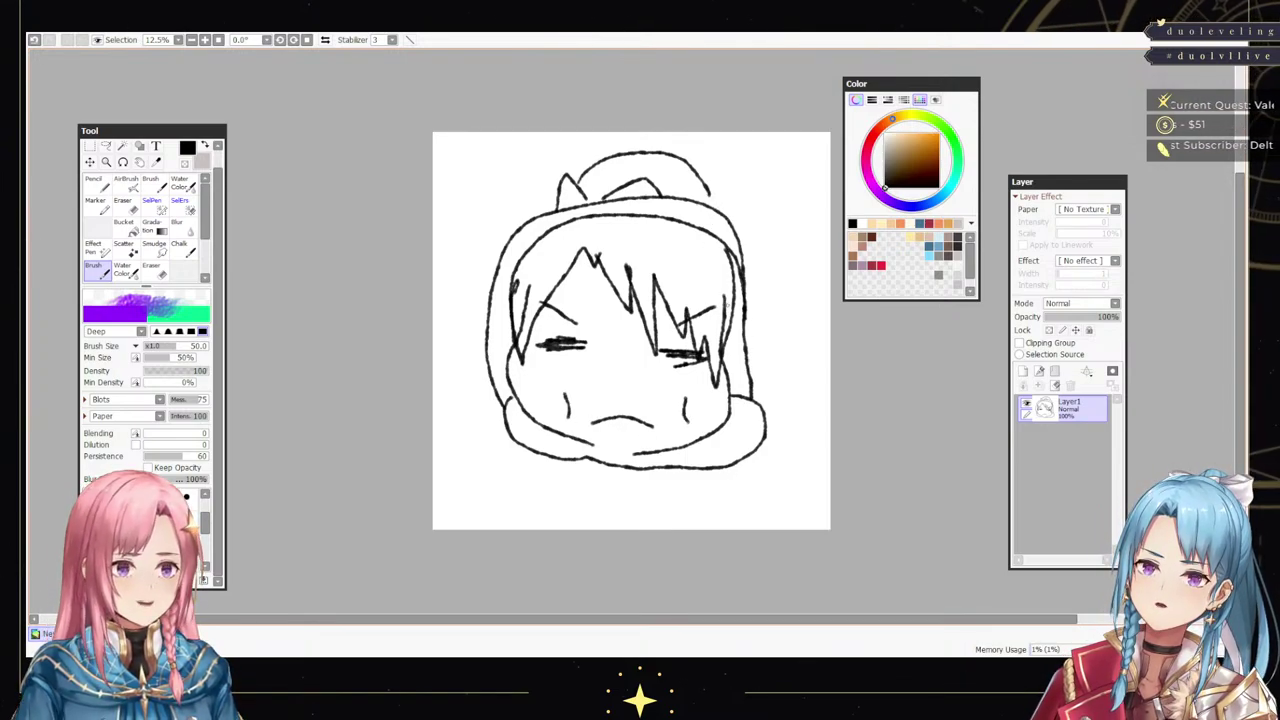
drag(746, 308, 820, 420)
drag(595, 451, 628, 455)
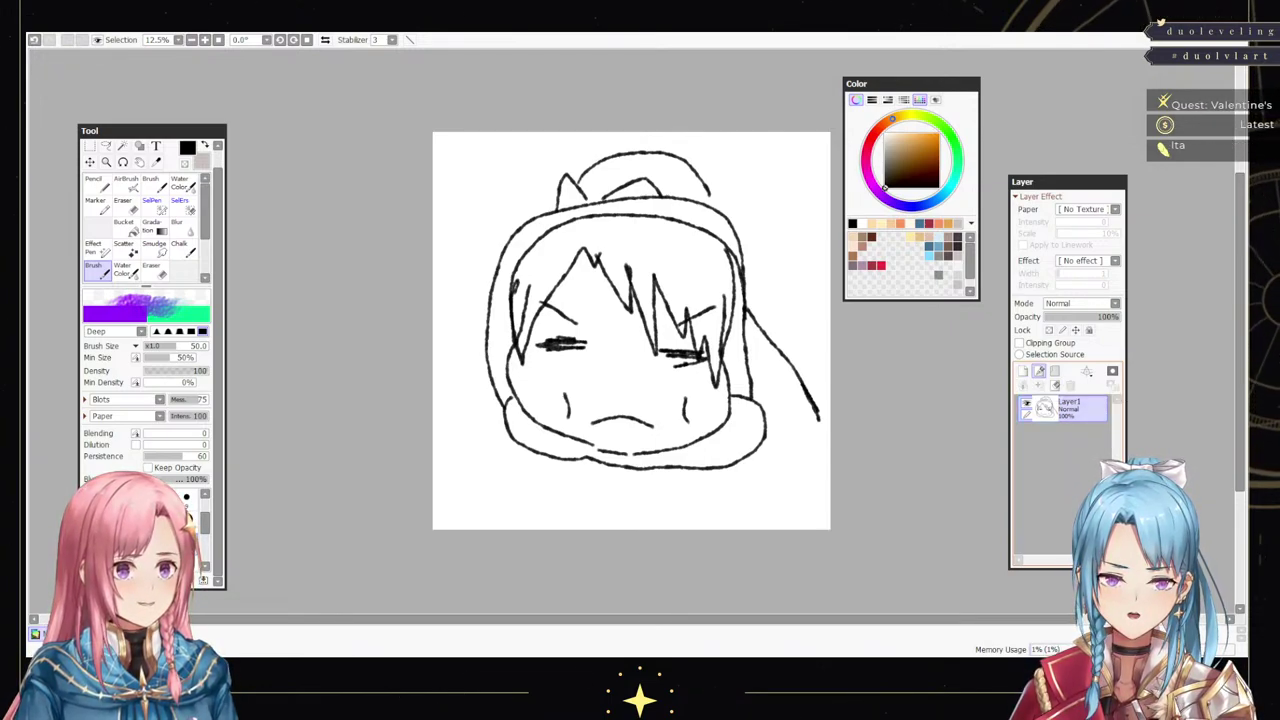
- Add a new blank layer and delete the layer holding the face sketch
click(1023, 371)
click(1065, 432)
click(1070, 385)
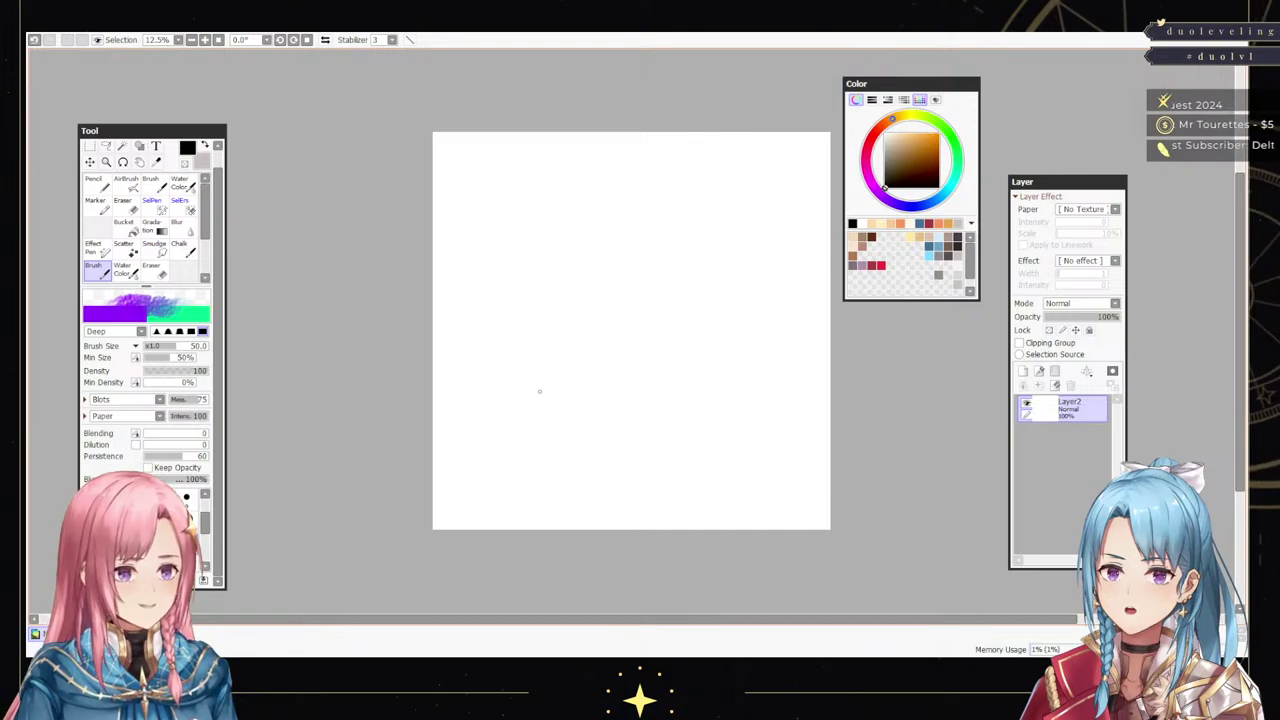
- Draw a large rounded, flat-bottomed outline in black with an inner line along each side, and try a short extension below it
mouse_move(505, 372)
mouse_down()
mouse_move(518, 437)
mouse_move(551, 461)
mouse_move(621, 471)
mouse_move(710, 473)
mouse_move(773, 456)
mouse_move(803, 406)
mouse_move(803, 353)
mouse_move(499, 340)
mouse_move(530, 240)
mouse_move(570, 195)
mouse_move(605, 187)
mouse_move(717, 186)
mouse_move(776, 269)
mouse_move(801, 350)
mouse_up()
mouse_move(569, 236)
mouse_down()
mouse_move(520, 350)
mouse_move(515, 450)
mouse_up()
mouse_move(728, 230)
mouse_down()
mouse_move(768, 320)
mouse_move(765, 462)
mouse_up()
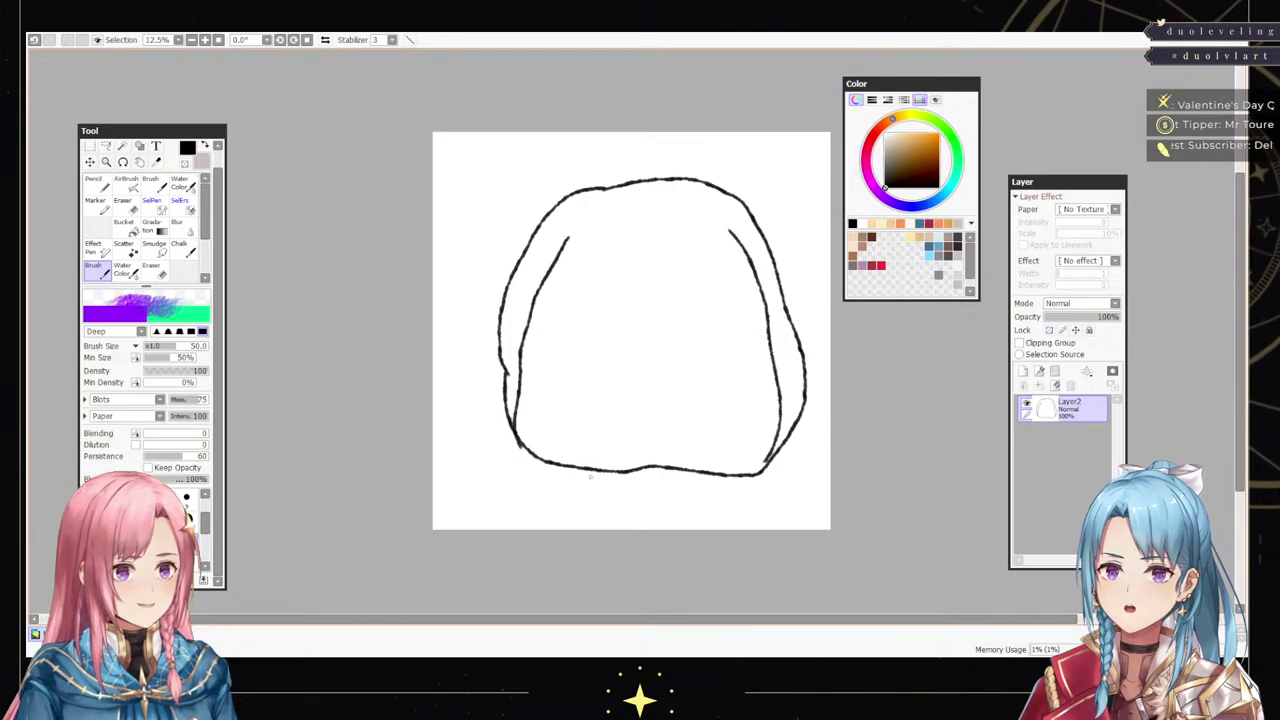
mouse_move(519, 428)
mouse_down()
mouse_move(516, 473)
mouse_move(549, 500)
mouse_up()
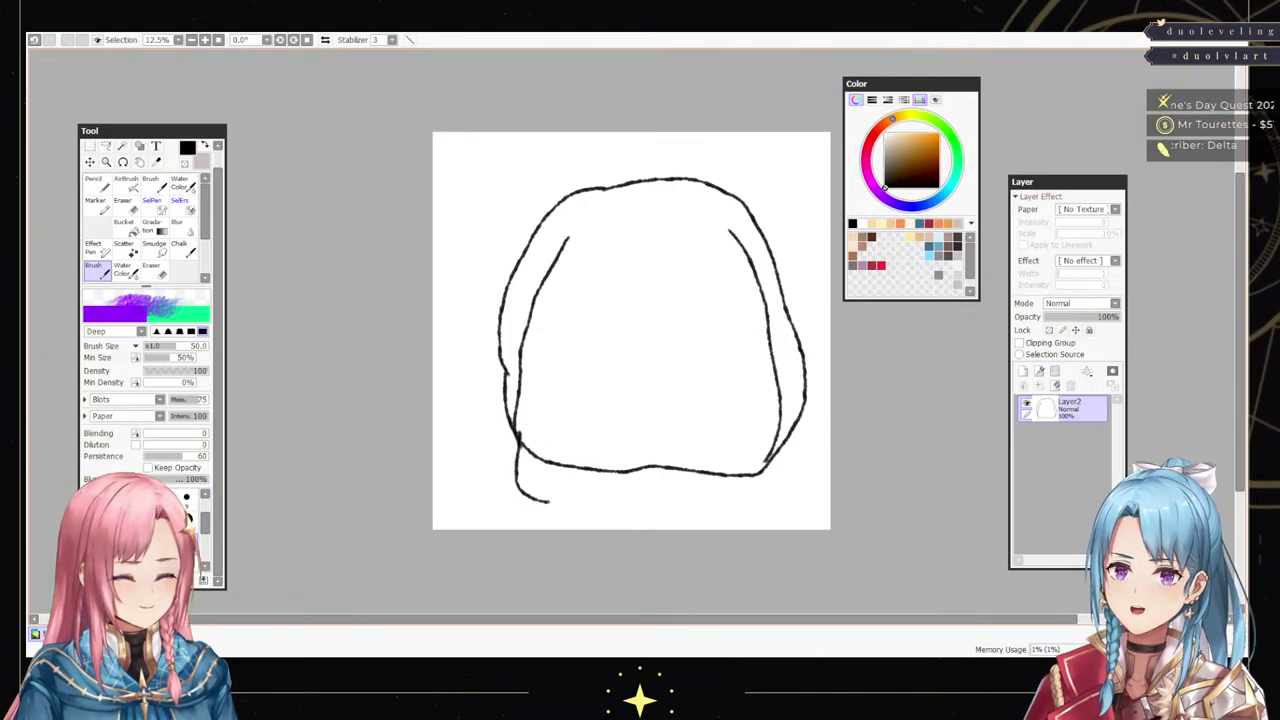
key(ctrl+z)
- Close the inner arch at the top, draw a dipping line across the lower part and add a rounded shape in each lower corner
mouse_move(519, 377)
mouse_down()
mouse_move(590, 412)
mouse_move(780, 405)
mouse_up()
mouse_move(628, 411)
mouse_down()
mouse_move(648, 426)
mouse_move(672, 408)
mouse_move(634, 411)
mouse_move(662, 410)
mouse_move(633, 414)
mouse_move(645, 424)
mouse_move(668, 412)
mouse_move(634, 430)
mouse_move(672, 428)
mouse_move(618, 424)
mouse_move(702, 410)
mouse_up()
key(e)
key(n)
key(ctrl+z)
key(b)
mouse_move(565, 240)
mouse_down()
mouse_move(646, 210)
mouse_move(730, 228)
mouse_up()
mouse_move(568, 407)
mouse_down()
mouse_move(598, 418)
mouse_move(604, 458)
mouse_move(555, 464)
mouse_up()
mouse_move(752, 407)
mouse_down()
mouse_move(681, 451)
mouse_move(725, 474)
mouse_up()
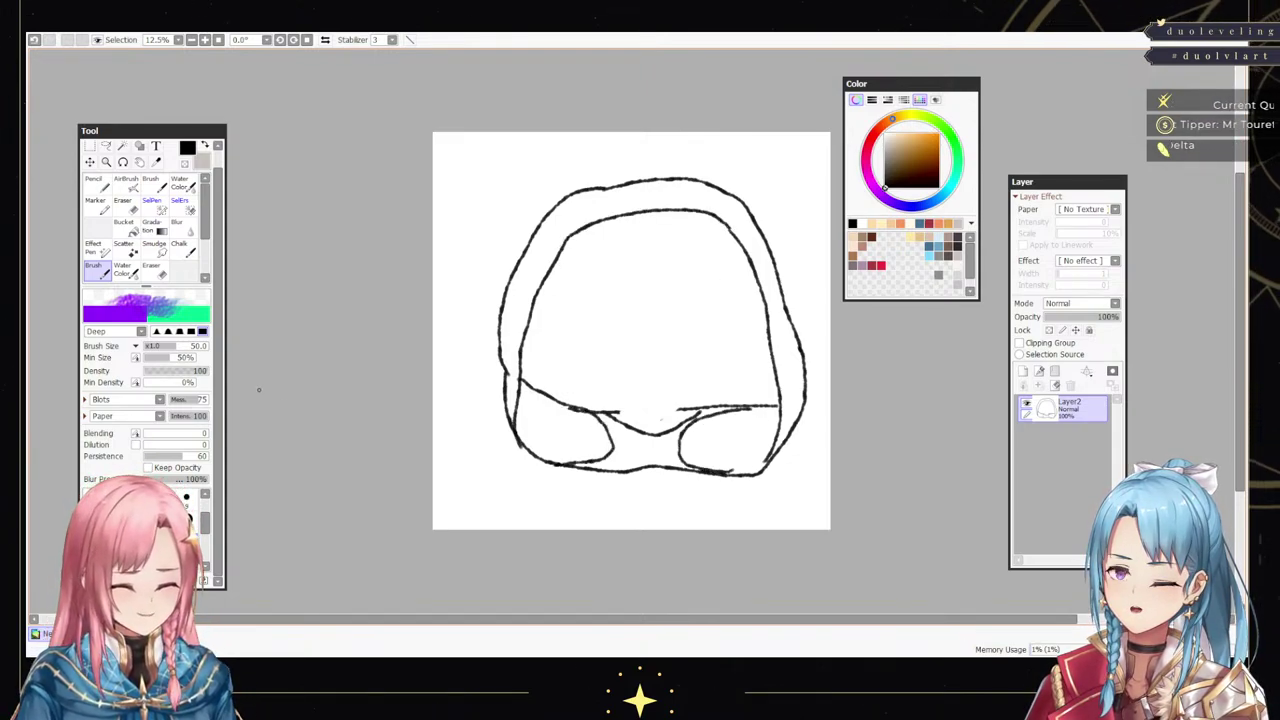
- Reduce the Brush to size 16, choose the dark blue swatch and try hatching the lower-right rounded shape
key(bracketleft)
key(bracketleft)
key(bracketleft)
key(bracketleft)
key(bracketleft)
key(bracketleft)
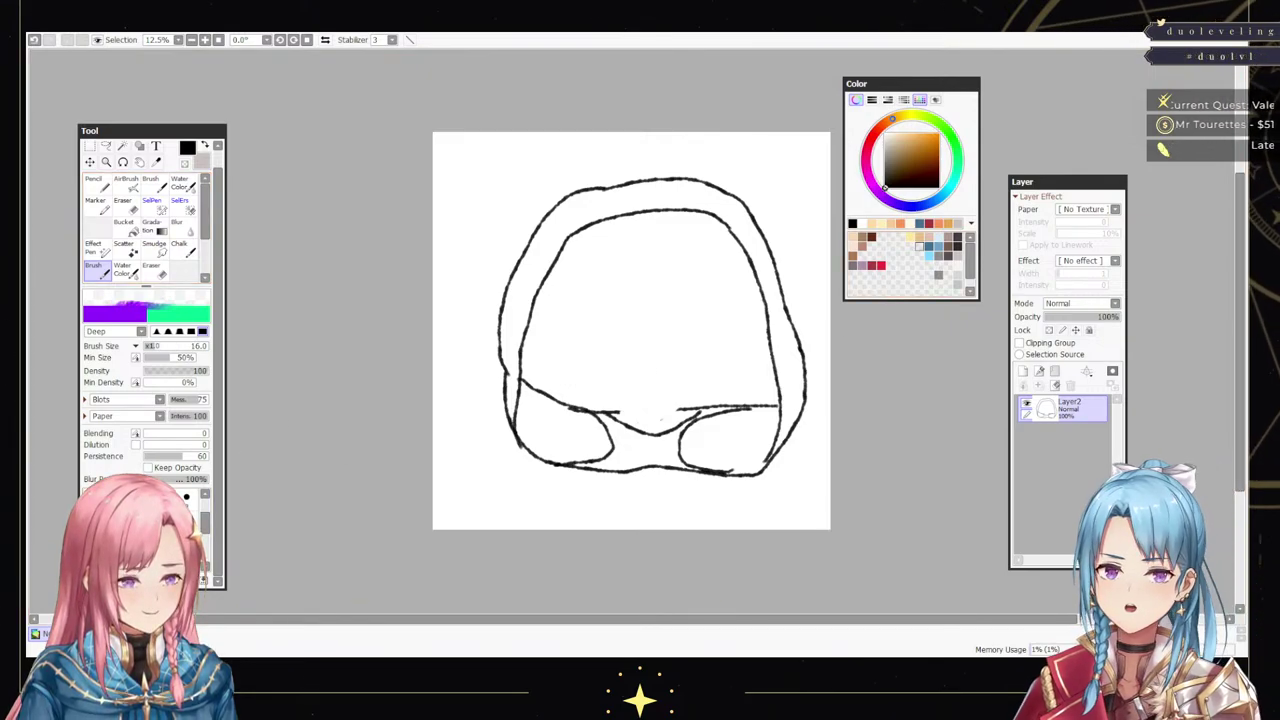
click(920, 246)
drag(676, 446, 700, 430)
drag(680, 440, 730, 418)
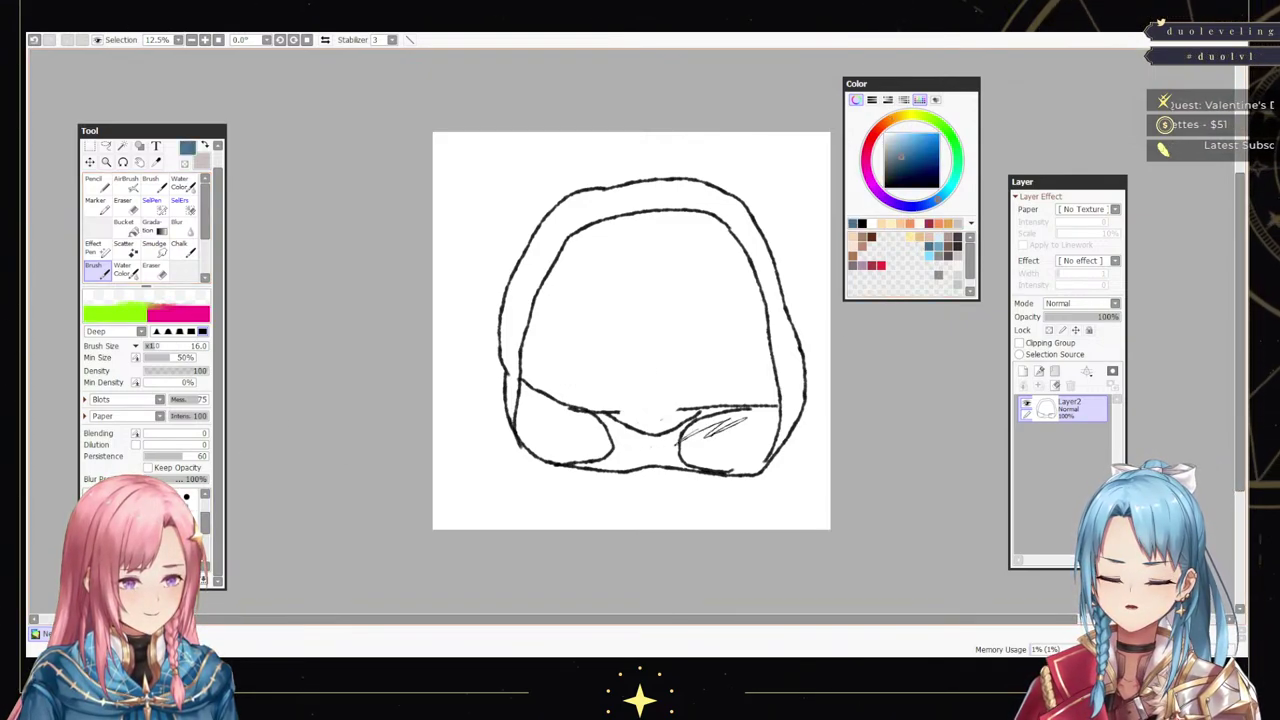
key(ctrl+z)
key(ctrl+z)
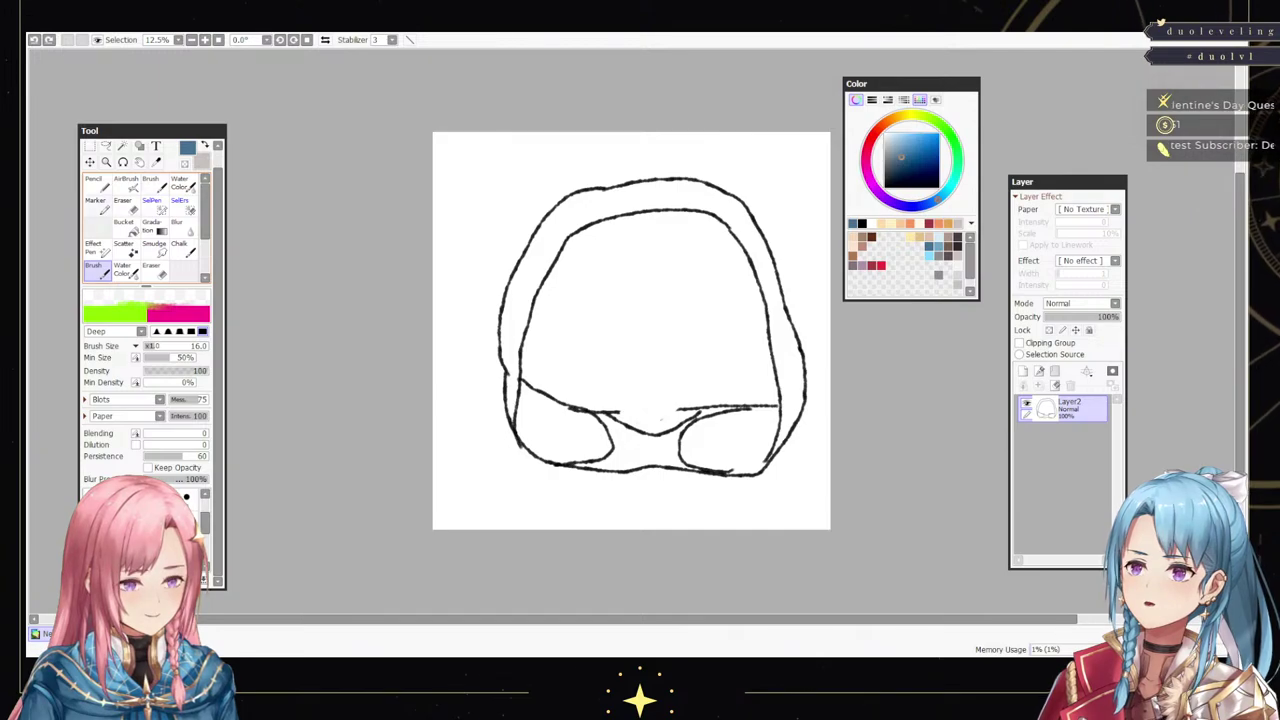
- Try the Marker, and hatch both lower rounded shapes in blue with the AirBrush at size 40
click(95, 206)
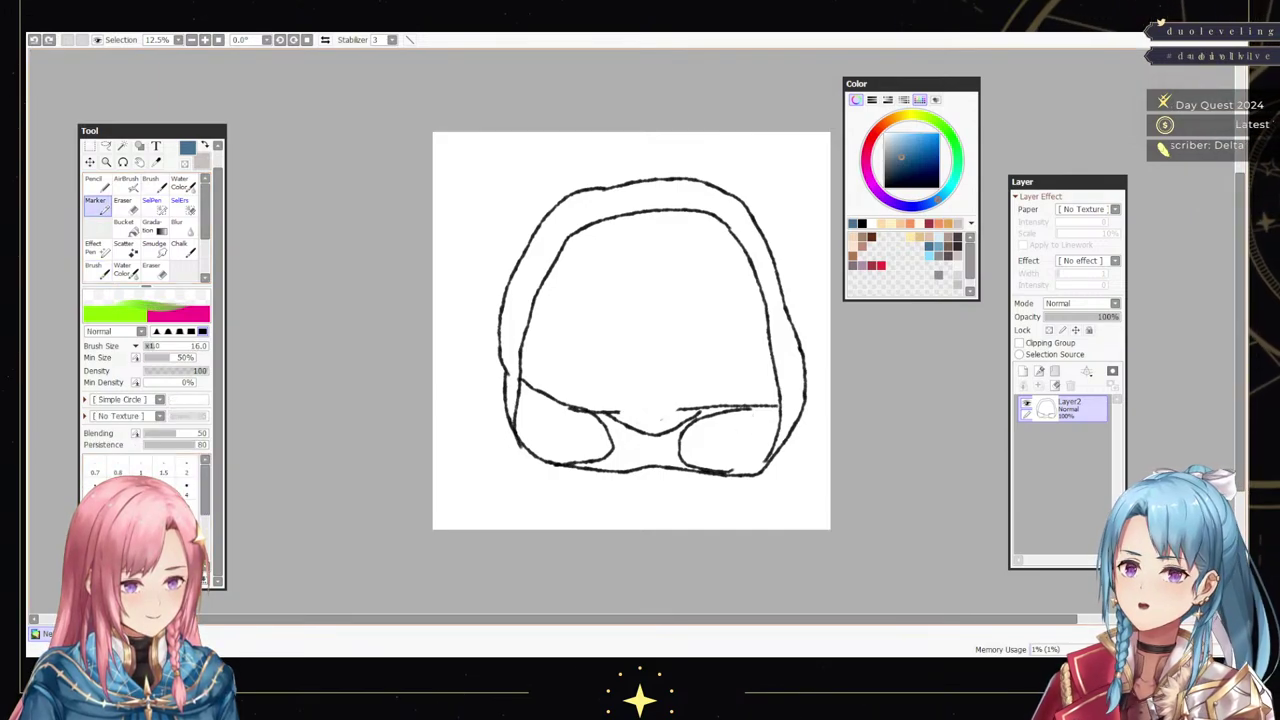
mouse_move(702, 448)
mouse_down()
mouse_move(752, 416)
mouse_move(746, 428)
mouse_up()
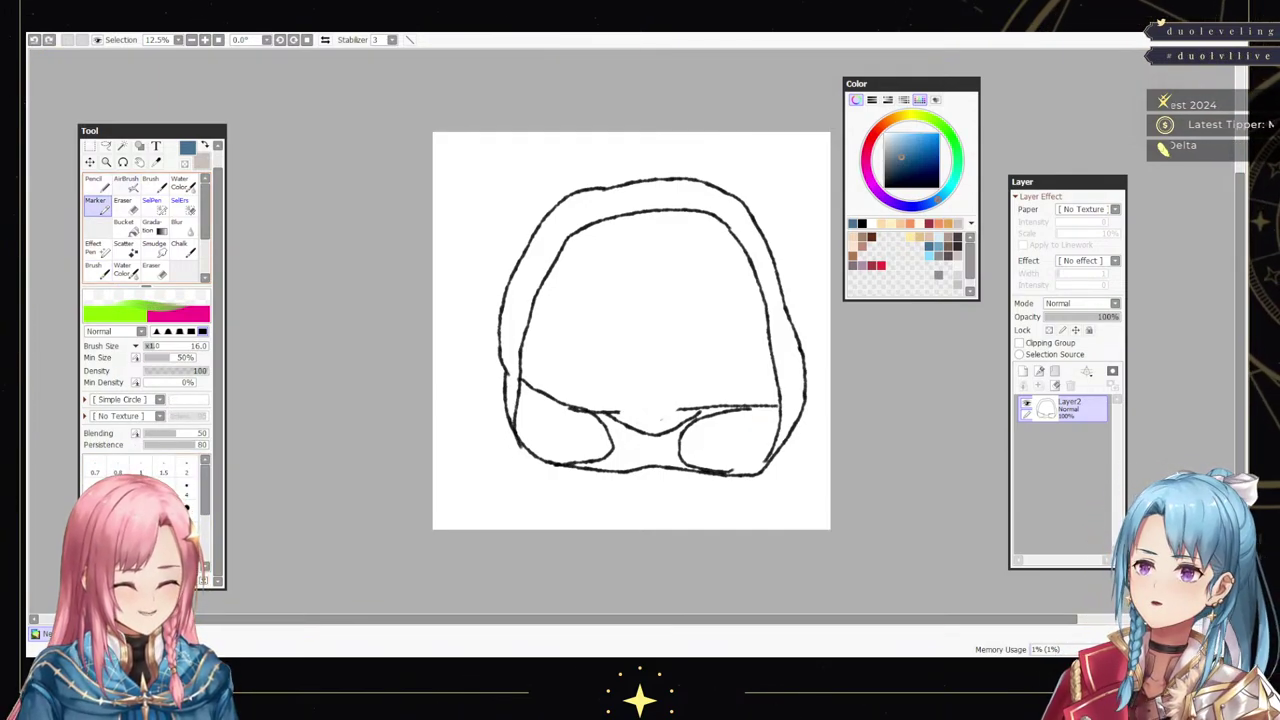
click(125, 180)
mouse_move(718, 424)
mouse_down()
mouse_move(693, 449)
mouse_move(752, 420)
mouse_up()
mouse_move(718, 466)
mouse_down()
mouse_move(764, 424)
mouse_move(756, 446)
mouse_up()
drag(530, 416, 536, 408)
drag(510, 428, 548, 412)
drag(530, 446, 584, 414)
drag(566, 448, 598, 418)
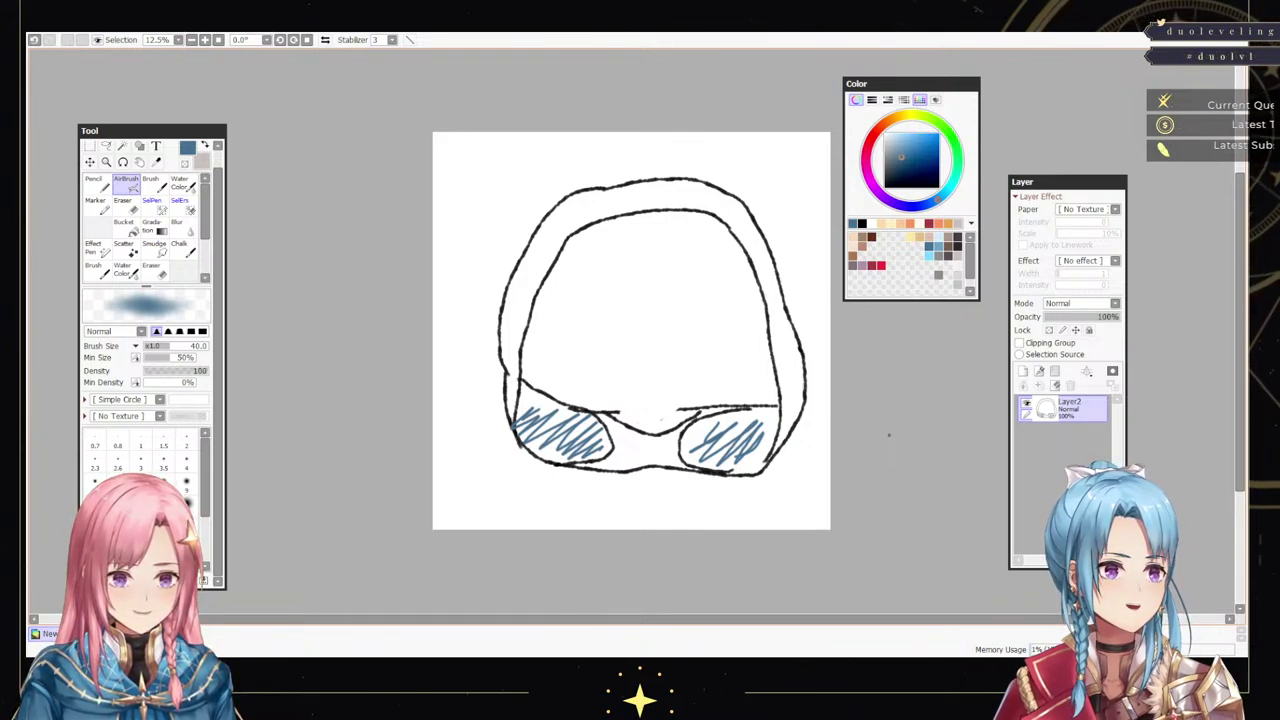
- Undo the blue hatching and every outline stroke on the layer, back to a blank canvas
key(ctrl+z)
key(ctrl+z)
key(ctrl+z)
key(ctrl+z)
key(ctrl+z)
key(ctrl+z)
key(ctrl+z)
key(ctrl+z)
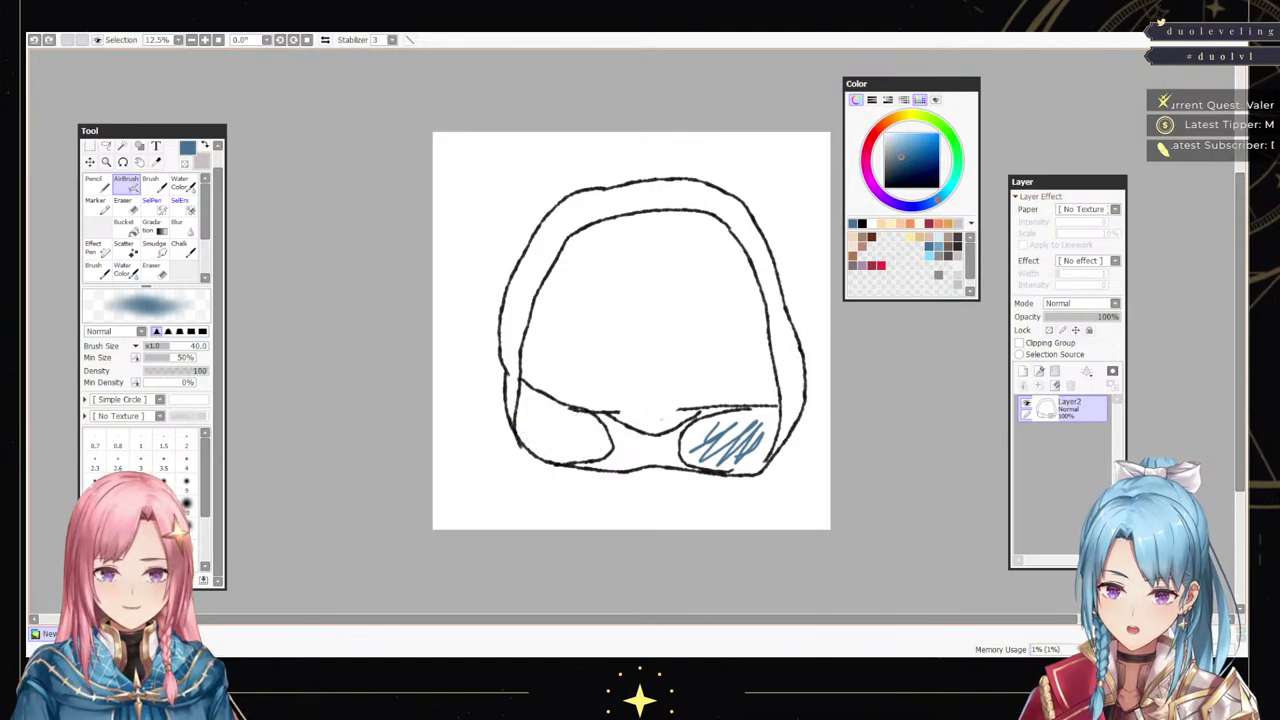
key(ctrl+z)
key(ctrl+z)
key(ctrl+z)
key(ctrl+z)
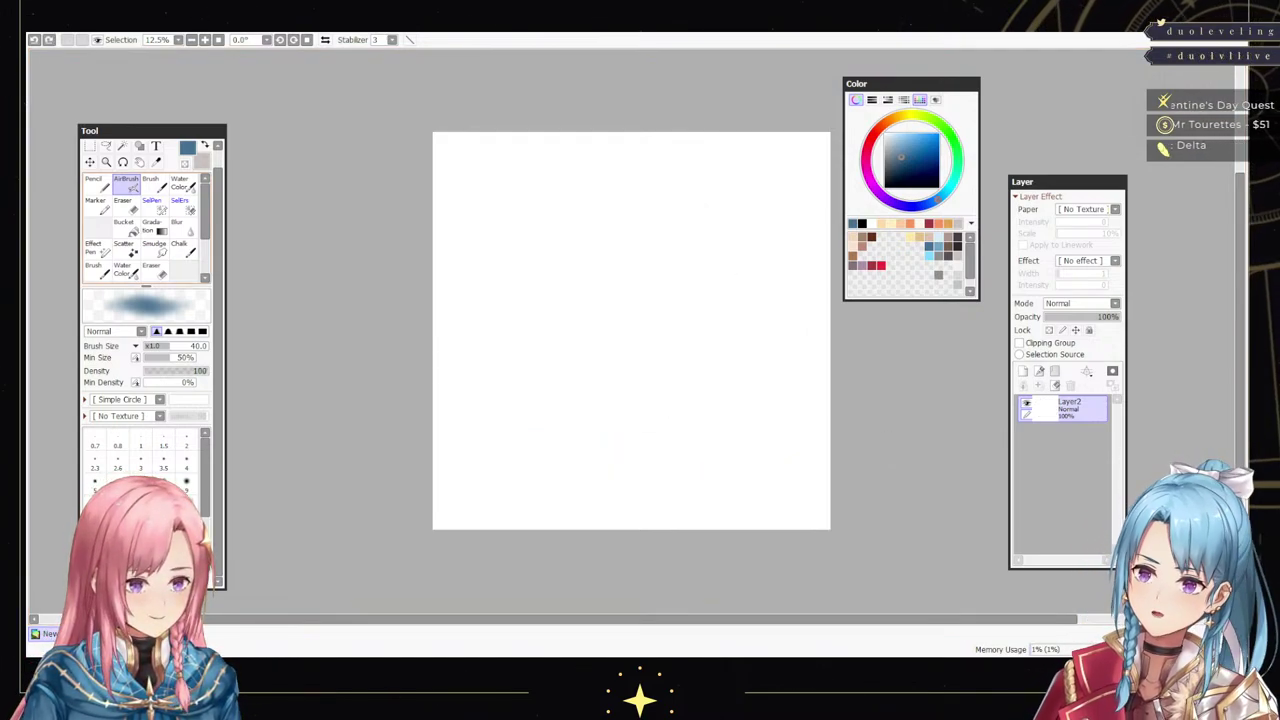
key(n)
key(bracketright)
key(bracketright)
key(bracketright)
key(bracketright)
key(bracketright)
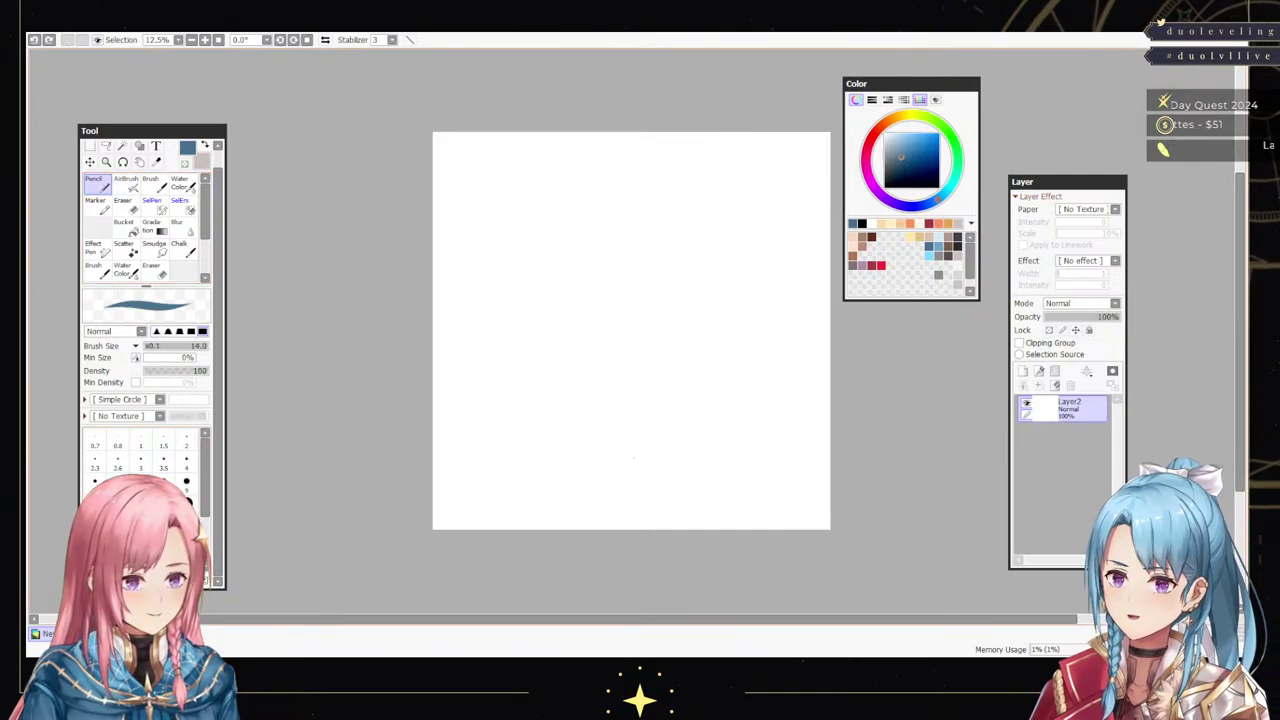
key(bracketleft)
key(bracketleft)
key(bracketleft)
key(bracketleft)
key(bracketleft)
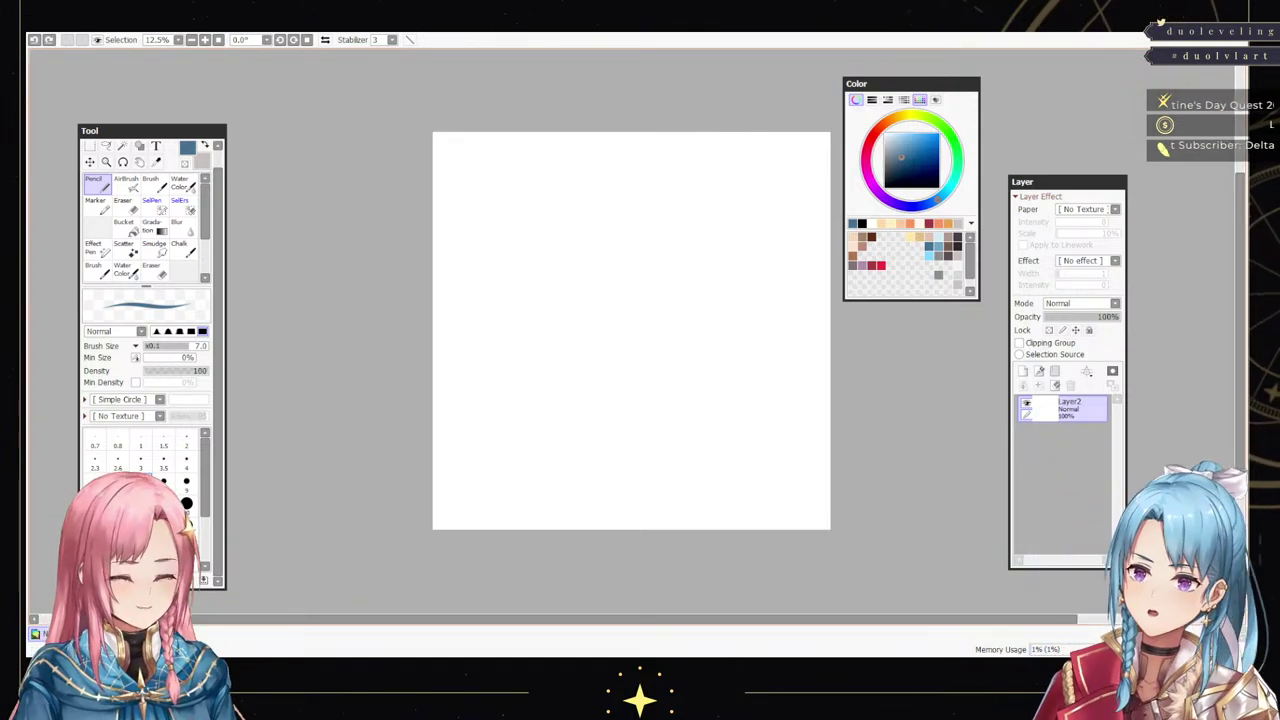
- Try a heart outline in red on the canvas with the Brush at size 16
key(x)
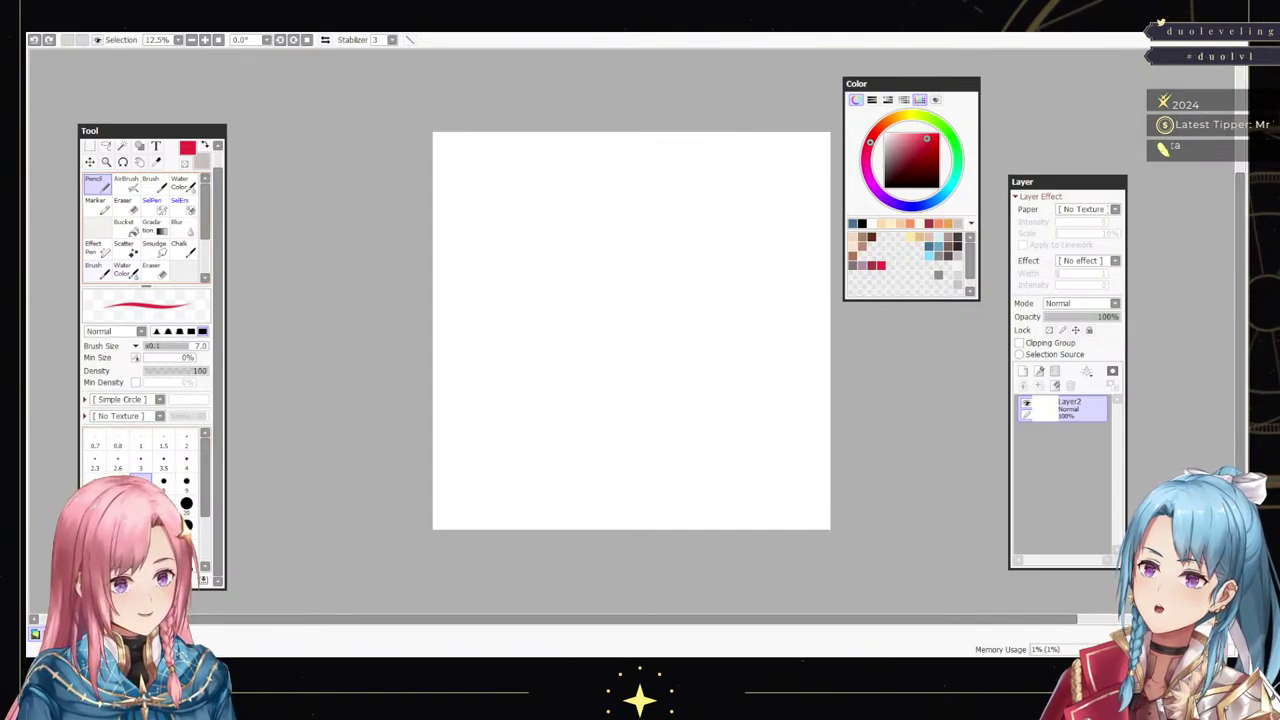
key(b)
mouse_move(597, 409)
mouse_down()
mouse_move(558, 279)
mouse_move(612, 275)
mouse_move(626, 294)
mouse_move(643, 266)
mouse_move(718, 267)
mouse_move(700, 357)
mouse_move(624, 425)
mouse_up()
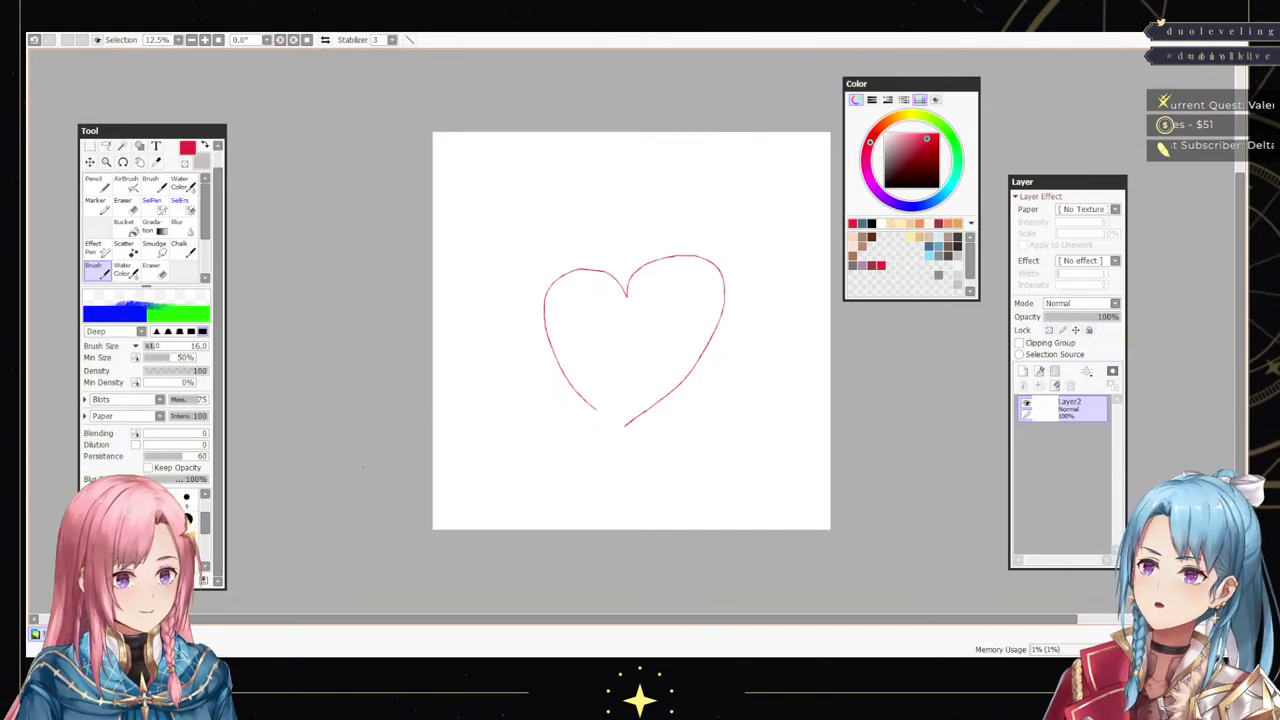
key(ctrl+z)
- Enlarge the Brush to size 35 and try the red heart outline again
key(bracketright)
key(bracketright)
key(bracketright)
key(bracketright)
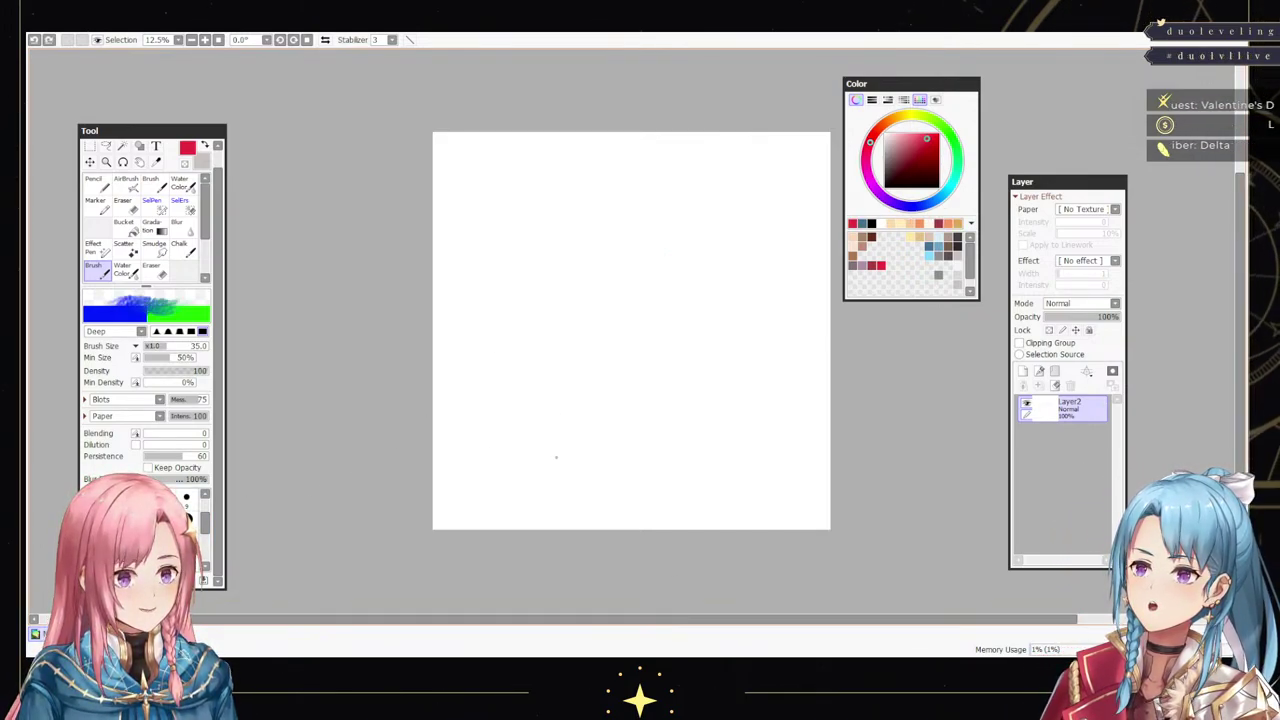
drag(586, 424, 543, 284)
key(ctrl+z)
mouse_move(593, 435)
mouse_down()
mouse_move(514, 315)
mouse_move(585, 272)
mouse_move(621, 297)
mouse_move(636, 280)
mouse_move(719, 263)
mouse_move(729, 372)
mouse_move(663, 455)
mouse_move(635, 469)
mouse_move(593, 440)
mouse_up()
key(ctrl+z)
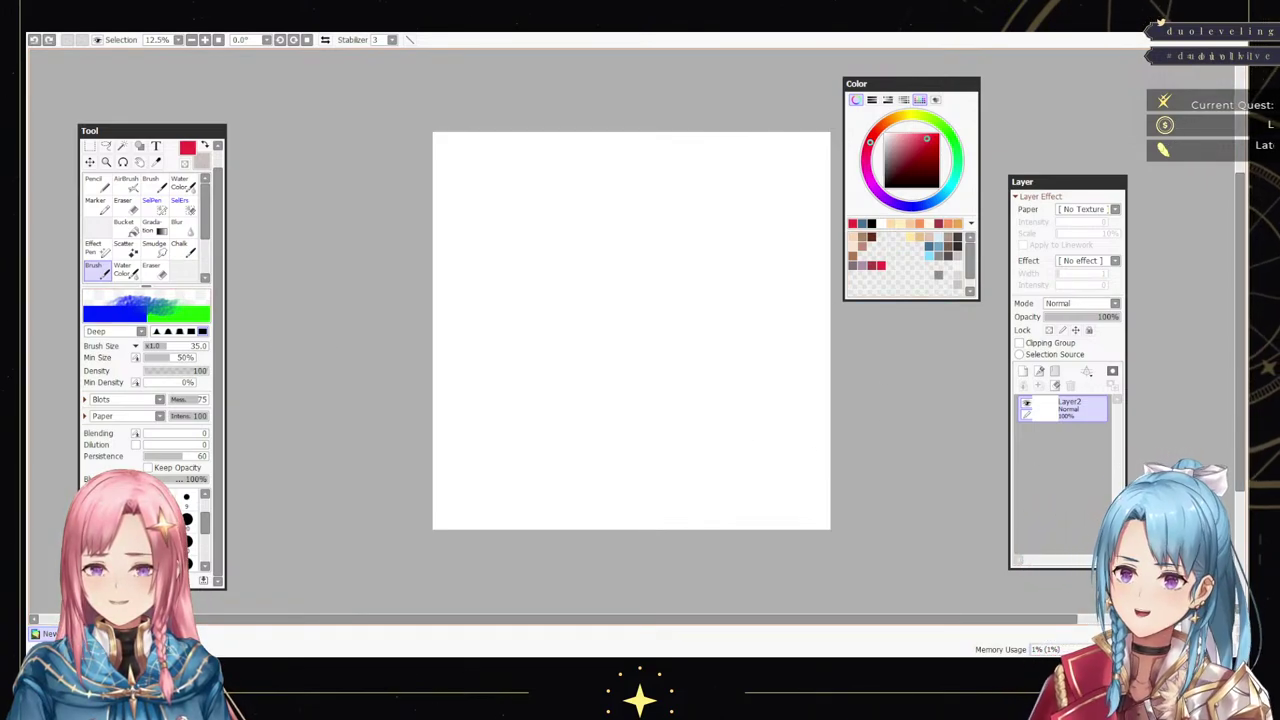
- Switch to the Pencil in black and try a horizontal line across the lower part of the canvas
click(94, 183)
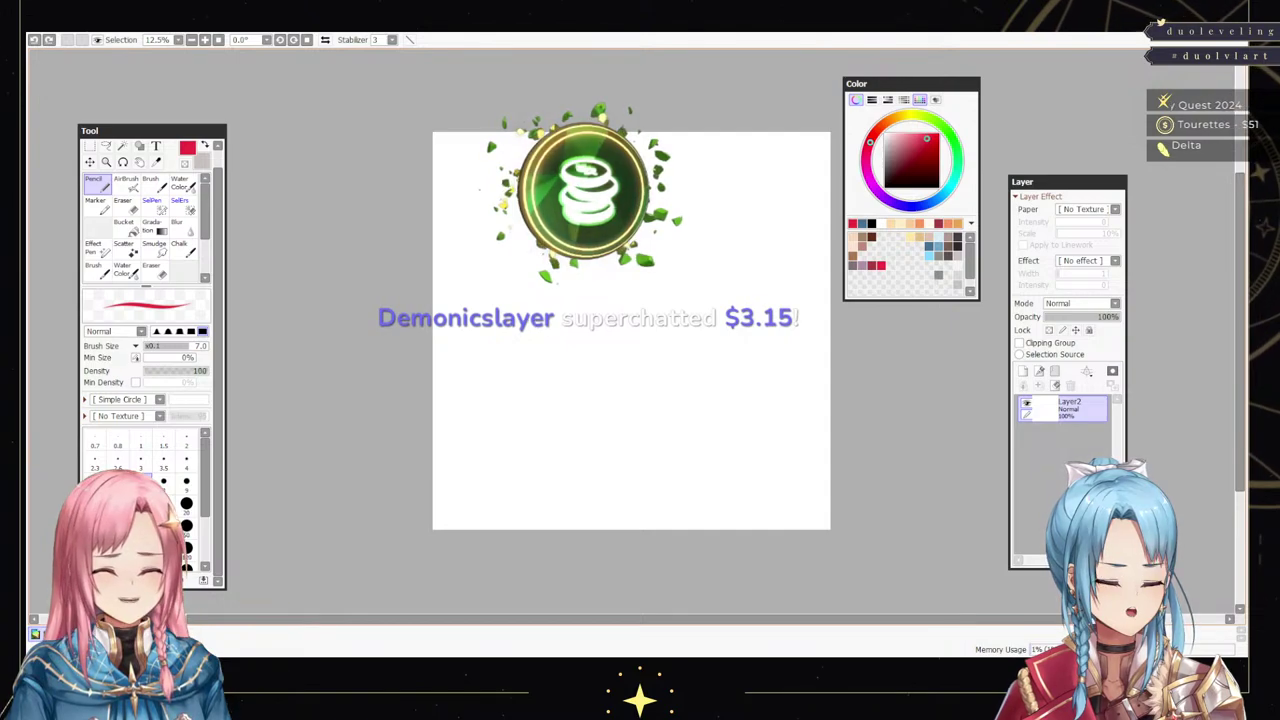
key(ctrl)
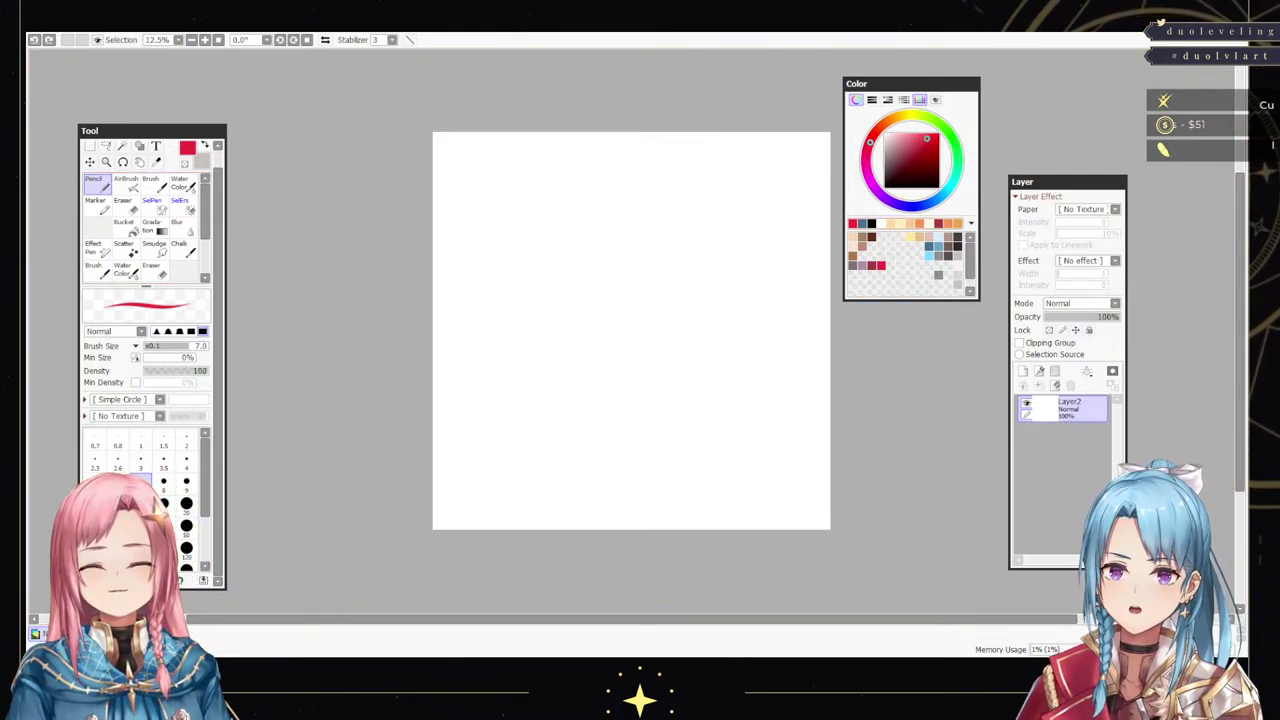
key(x)
drag(433, 460, 830, 449)
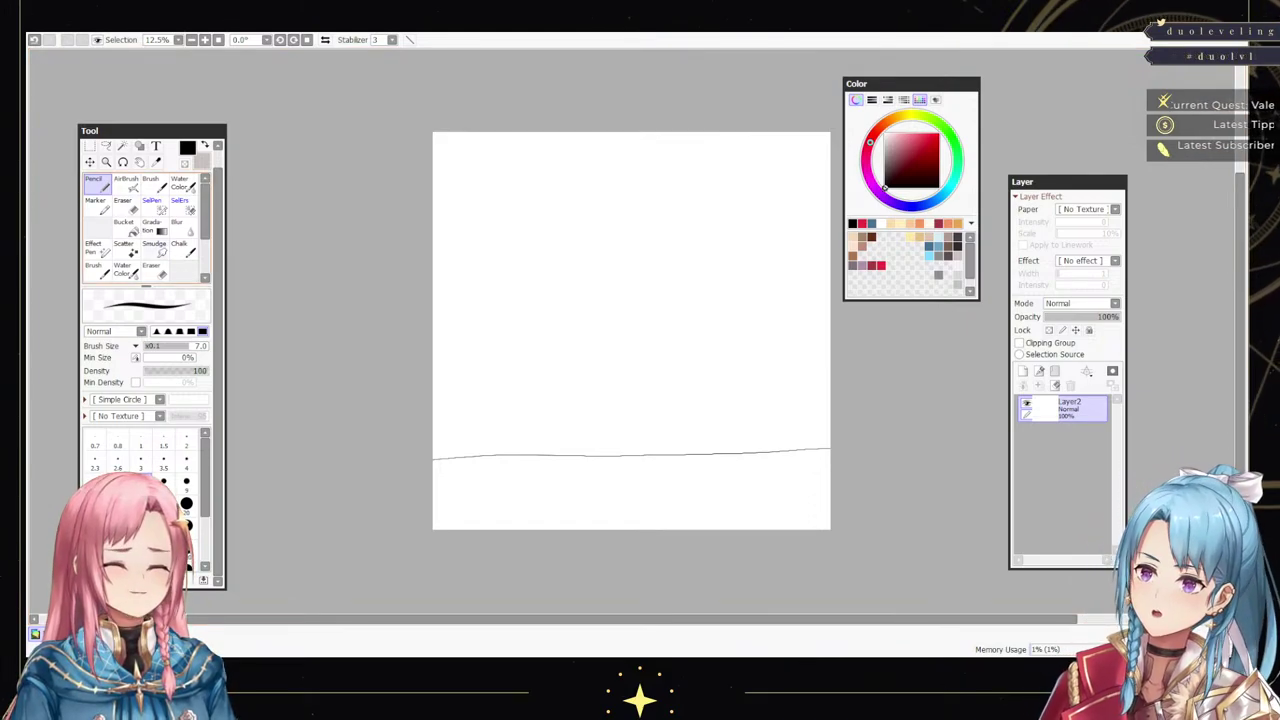
key(ctrl+z)
- Enlarge the Pencil to size 14 and try a large rounded rectangle filling most of the canvas
key(bracketright)
key(bracketright)
key(bracketright)
key(bracketright)
key(bracketright)
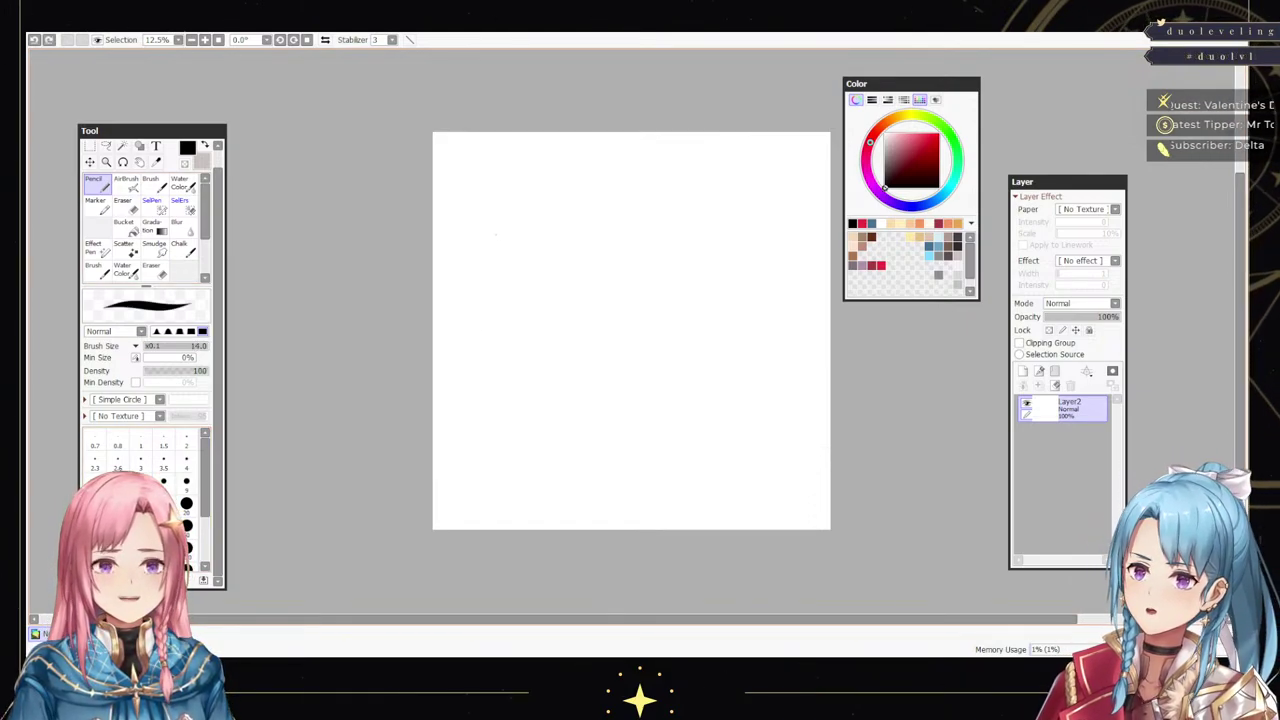
mouse_move(489, 210)
mouse_down()
mouse_move(493, 466)
mouse_move(560, 496)
mouse_move(720, 499)
mouse_move(756, 405)
mouse_move(763, 222)
mouse_move(724, 160)
mouse_move(518, 163)
mouse_move(489, 206)
mouse_up()
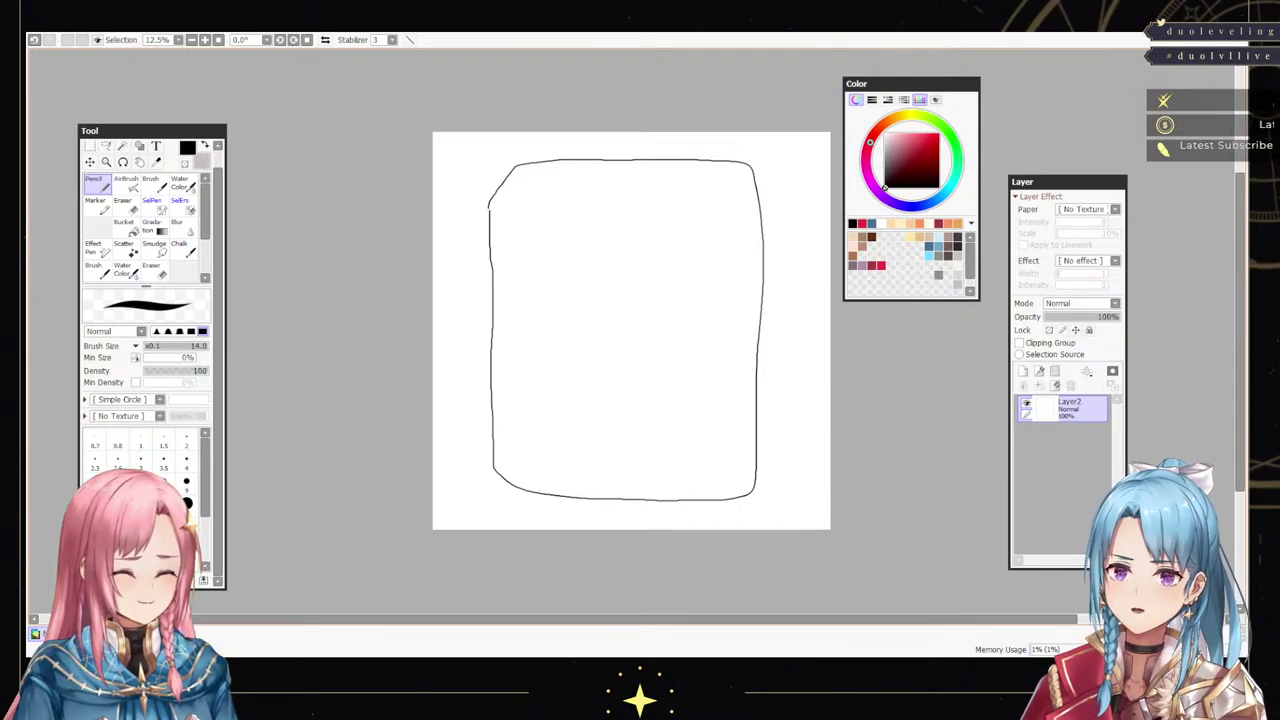
key(ctrl+z)
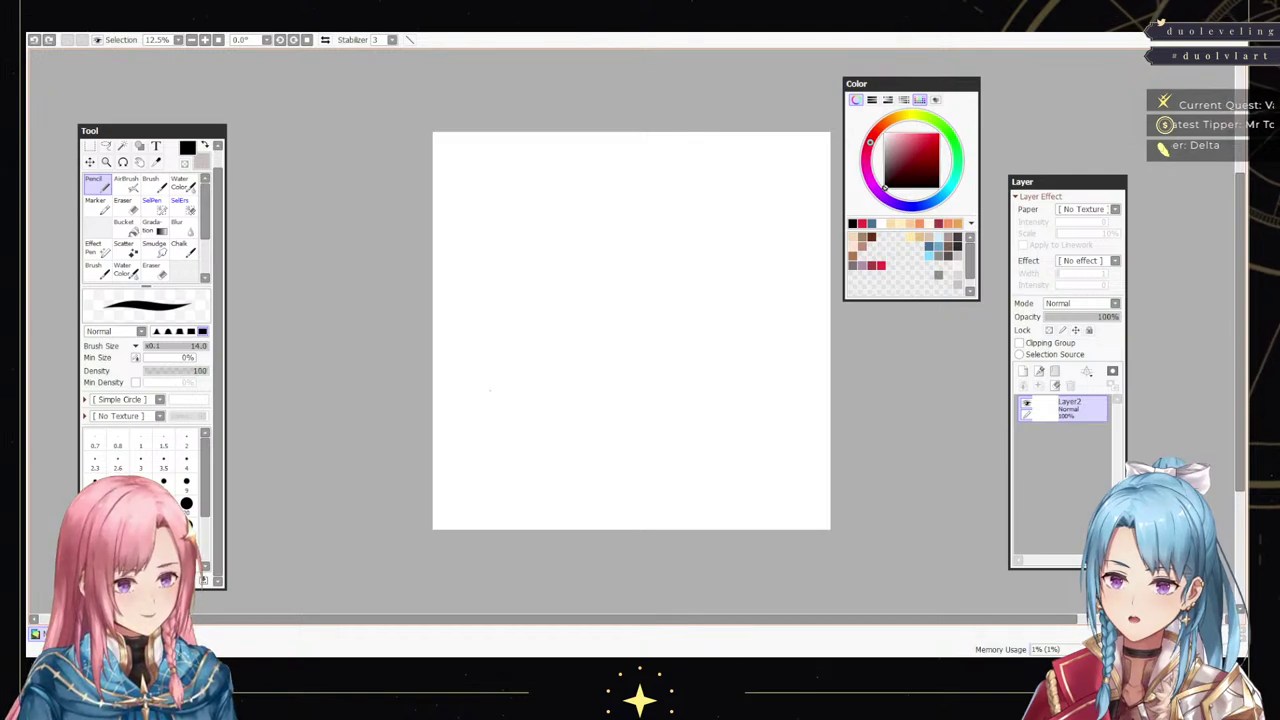
- Draw a wide box across the lower half of the canvas with two ovals overlapping its upper edge
mouse_move(491, 392)
mouse_down()
mouse_move(471, 466)
mouse_move(506, 482)
mouse_move(800, 469)
mouse_move(793, 373)
mouse_move(497, 394)
mouse_up()
mouse_move(586, 346)
mouse_down()
mouse_move(545, 355)
mouse_move(547, 428)
mouse_move(573, 425)
mouse_move(602, 375)
mouse_move(586, 346)
mouse_up()
mouse_move(714, 307)
mouse_down()
mouse_move(714, 414)
mouse_move(772, 408)
mouse_move(755, 327)
mouse_move(686, 335)
mouse_up()
- Erase the parts of the box's upper edge inside both ovals with the Eraser at size 120
click(122, 204)
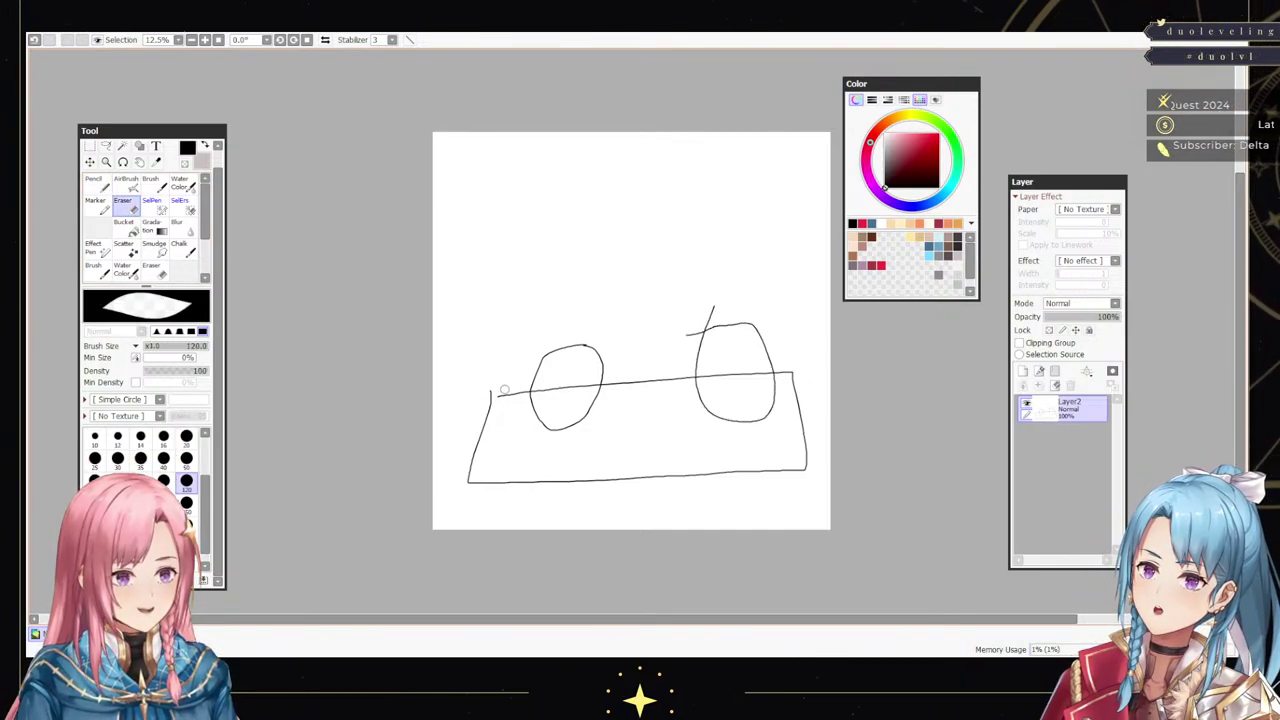
drag(540, 392, 598, 384)
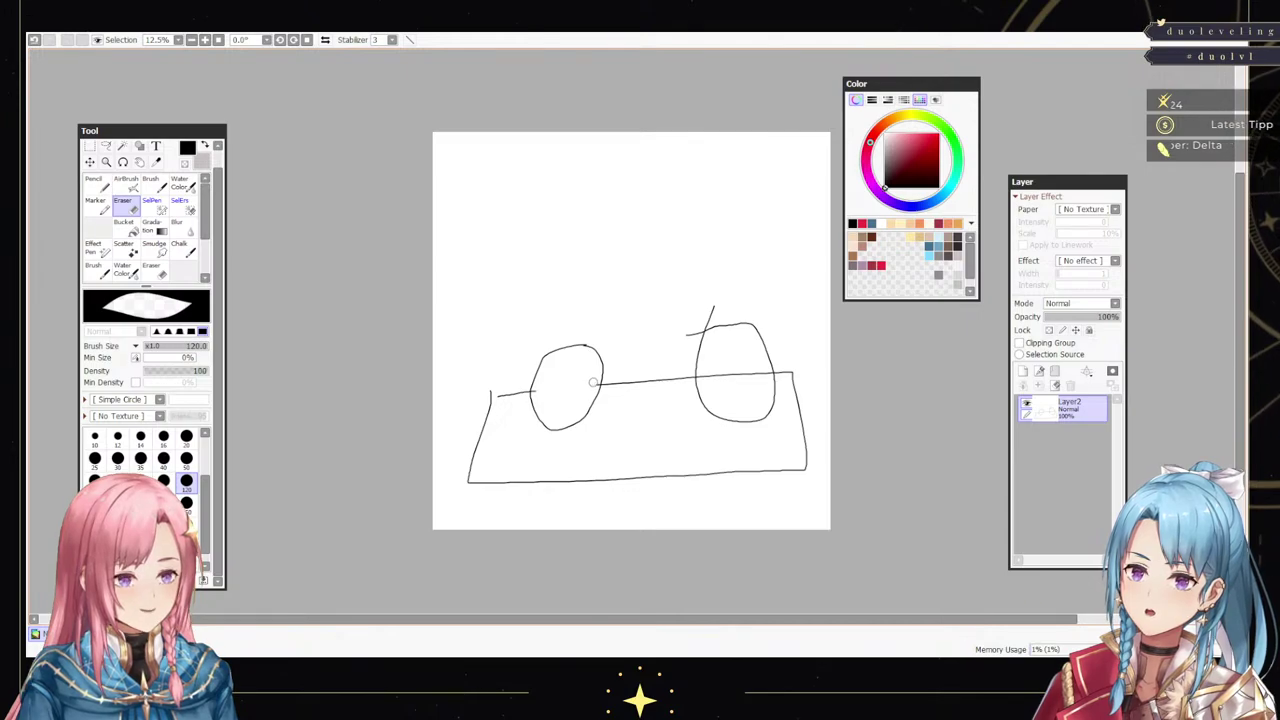
mouse_move(716, 376)
mouse_down()
mouse_move(766, 374)
mouse_move(698, 376)
mouse_up()
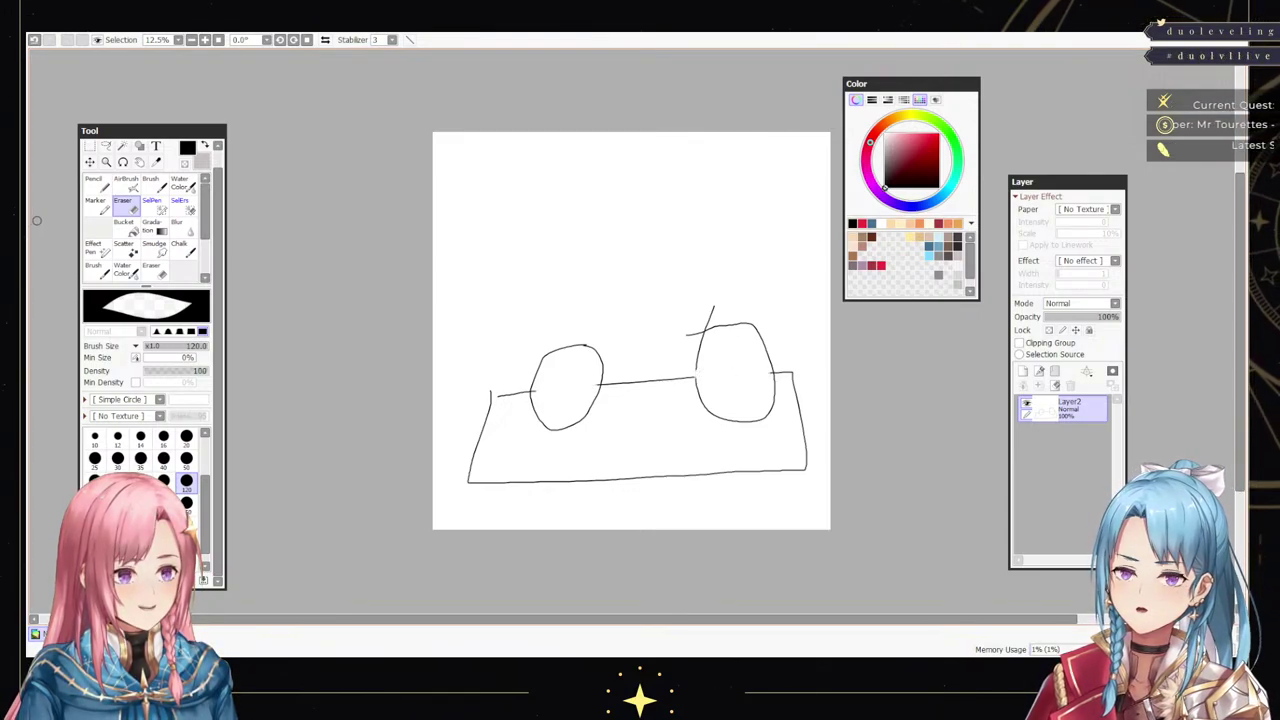
- Cross-hatch the left oval in black with the Pencil
click(94, 181)
drag(556, 350, 548, 408)
drag(570, 352, 554, 434)
mouse_move(576, 362)
mouse_down()
mouse_move(563, 430)
mouse_move(577, 414)
mouse_up()
mouse_move(596, 360)
mouse_down()
mouse_move(564, 414)
mouse_move(598, 378)
mouse_move(627, 401)
mouse_up()
drag(540, 411, 612, 408)
- Cross-hatch the right oval with downward strokes and slanted lines across them
mouse_move(716, 328)
mouse_down()
mouse_move(706, 396)
mouse_move(732, 420)
mouse_up()
mouse_move(754, 354)
mouse_down()
mouse_move(744, 418)
mouse_move(752, 404)
mouse_move(738, 394)
mouse_up()
drag(738, 396, 762, 406)
drag(724, 356, 772, 386)
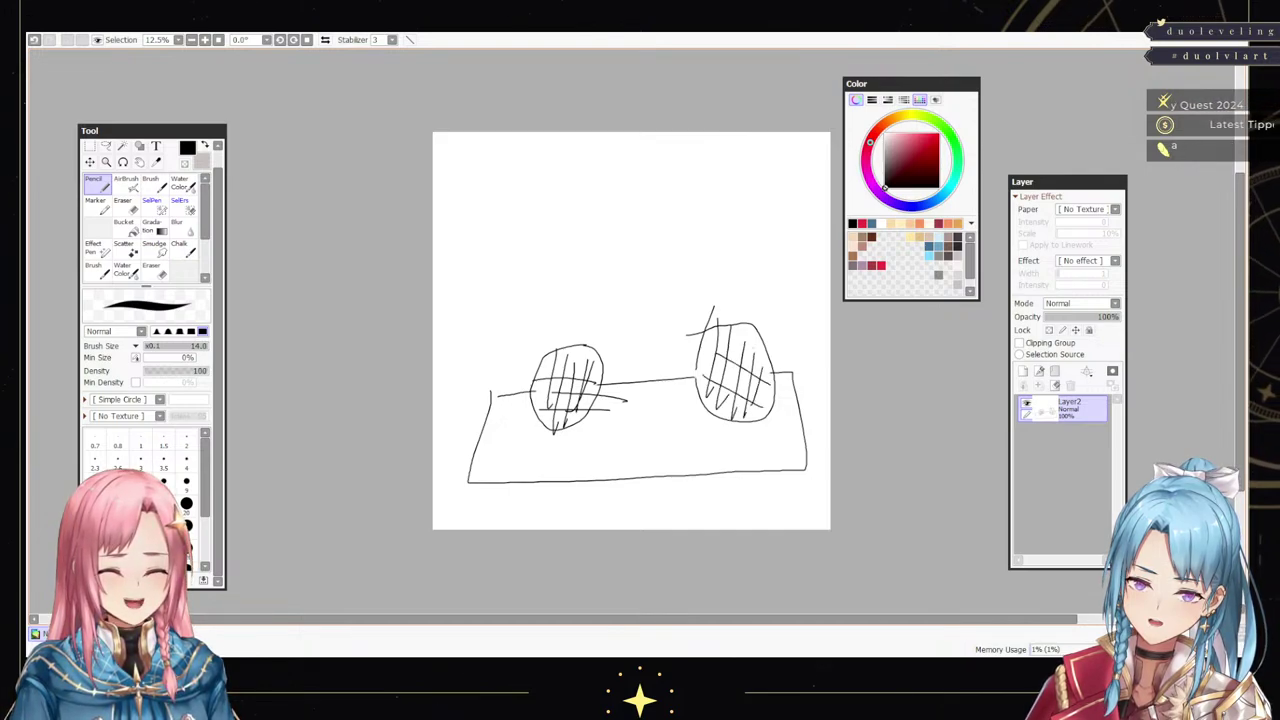
drag(728, 334, 772, 364)
- Scribble over the upper parts of both ovals in red with the Pencil at size 120
key(x)
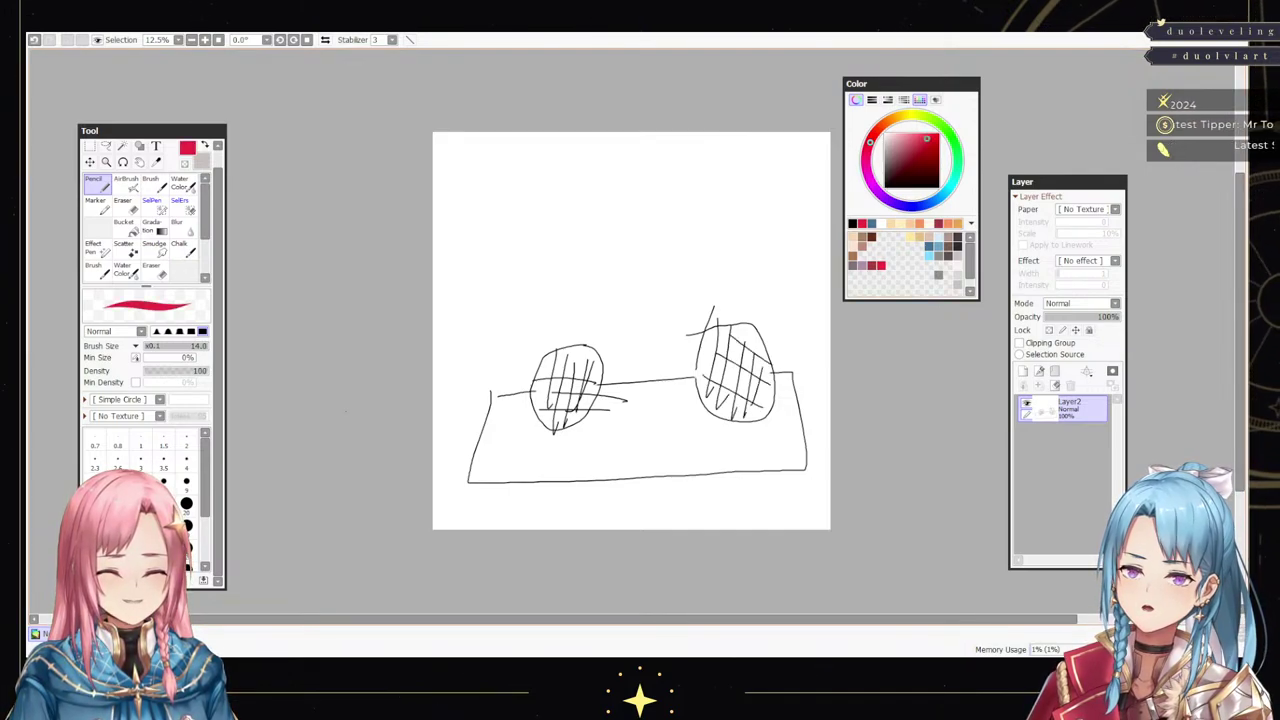
click(554, 366)
mouse_move(554, 366)
mouse_down()
mouse_move(578, 380)
mouse_move(590, 370)
mouse_move(570, 400)
mouse_move(574, 354)
mouse_move(566, 372)
mouse_up()
mouse_move(754, 358)
mouse_down()
mouse_move(722, 382)
mouse_move(699, 358)
mouse_move(715, 347)
mouse_move(733, 386)
mouse_move(762, 385)
mouse_move(740, 340)
mouse_move(697, 332)
mouse_move(752, 330)
mouse_move(766, 376)
mouse_up()
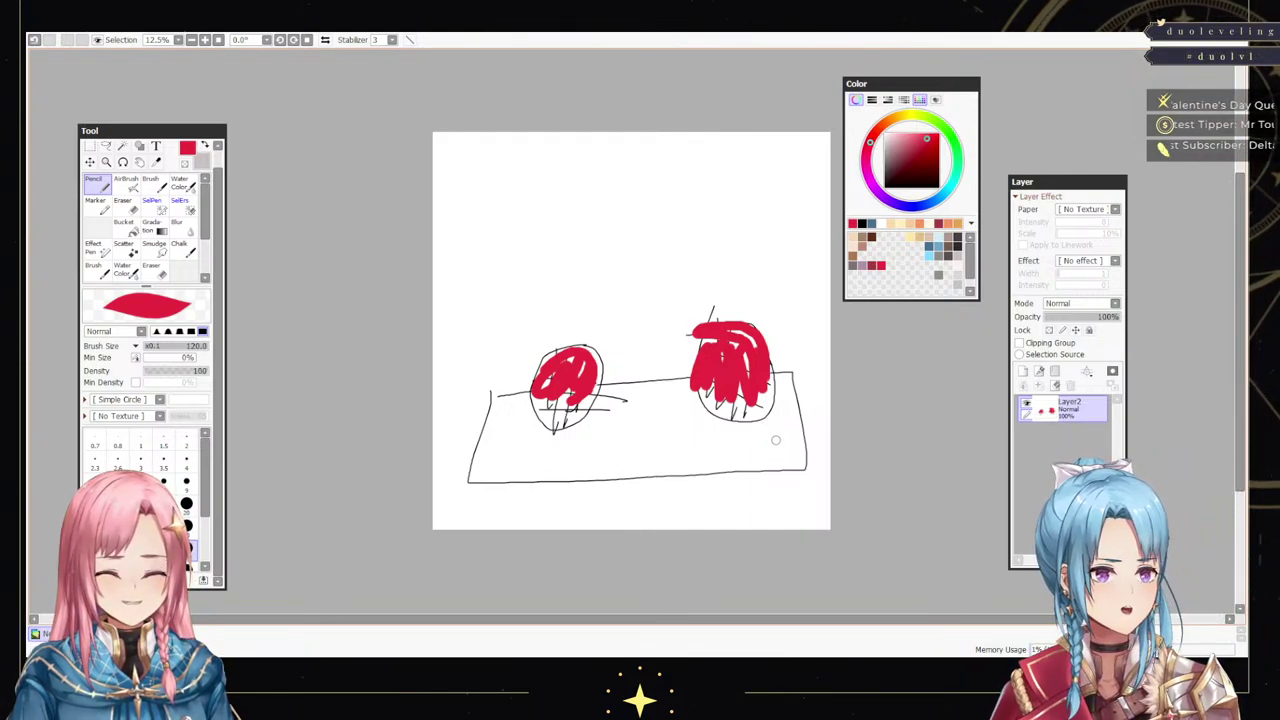
- Reduce the Pencil to size 8 and draw a black head outline above the ovals with one rounded and one pointed ear
click(163, 484)
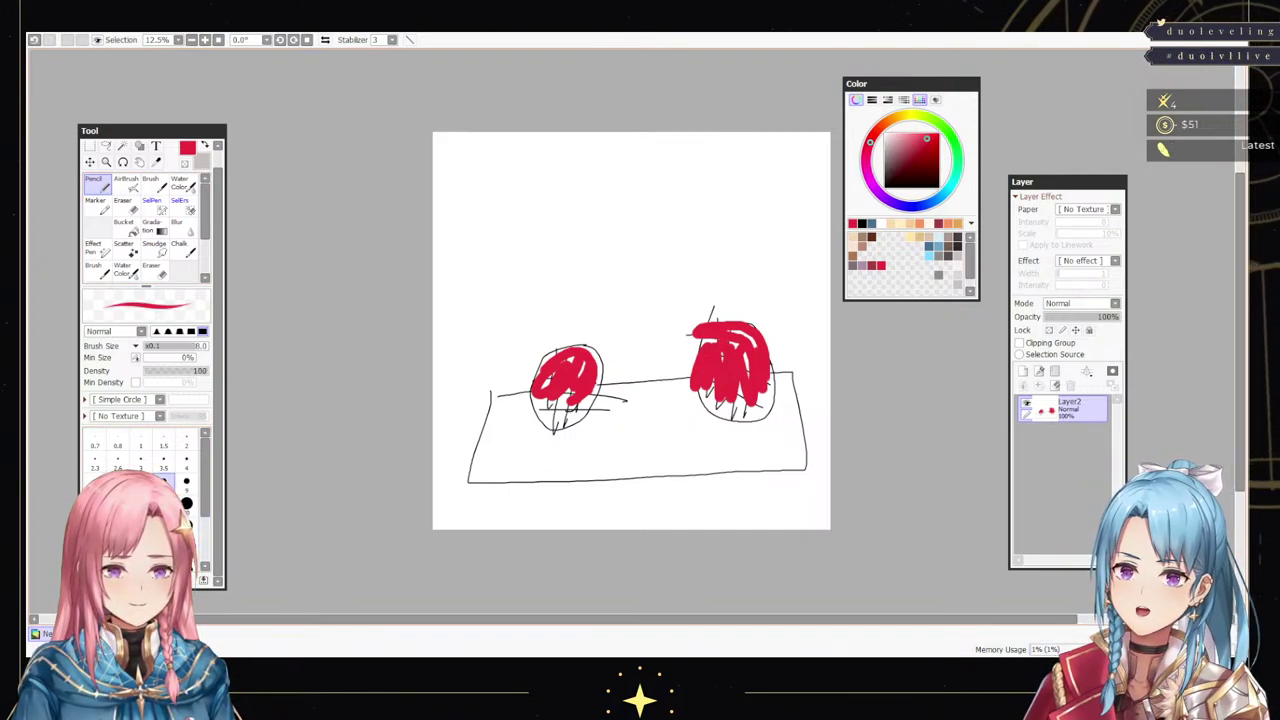
drag(508, 230, 453, 398)
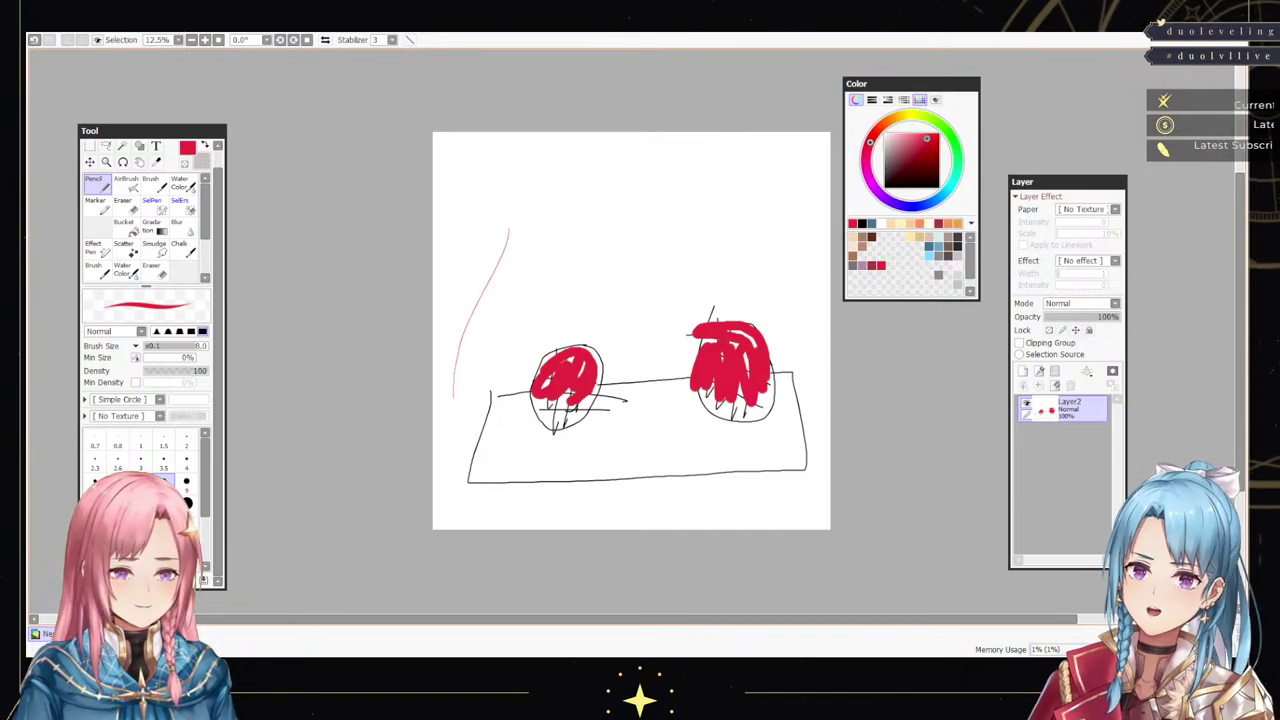
key(ctrl+z)
key(x)
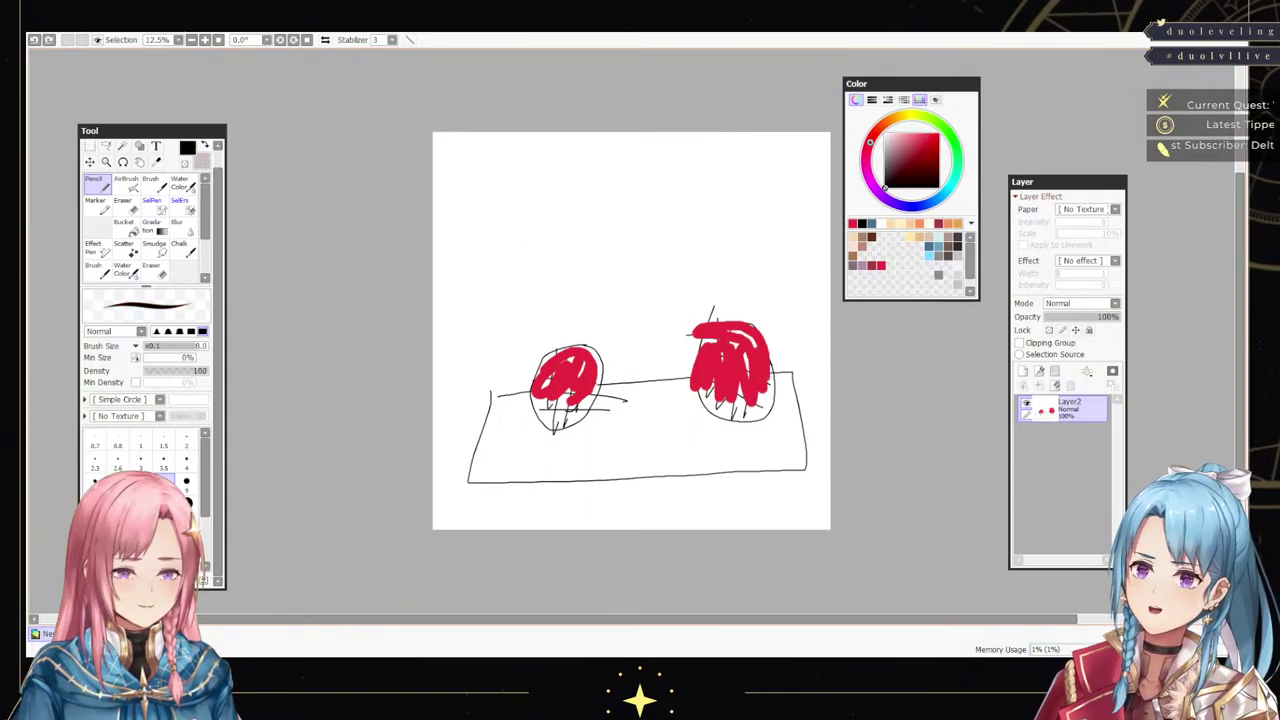
mouse_move(511, 236)
mouse_down()
mouse_move(561, 166)
mouse_move(621, 228)
mouse_move(656, 221)
mouse_move(714, 159)
mouse_move(824, 330)
mouse_up()
drag(513, 230, 433, 343)
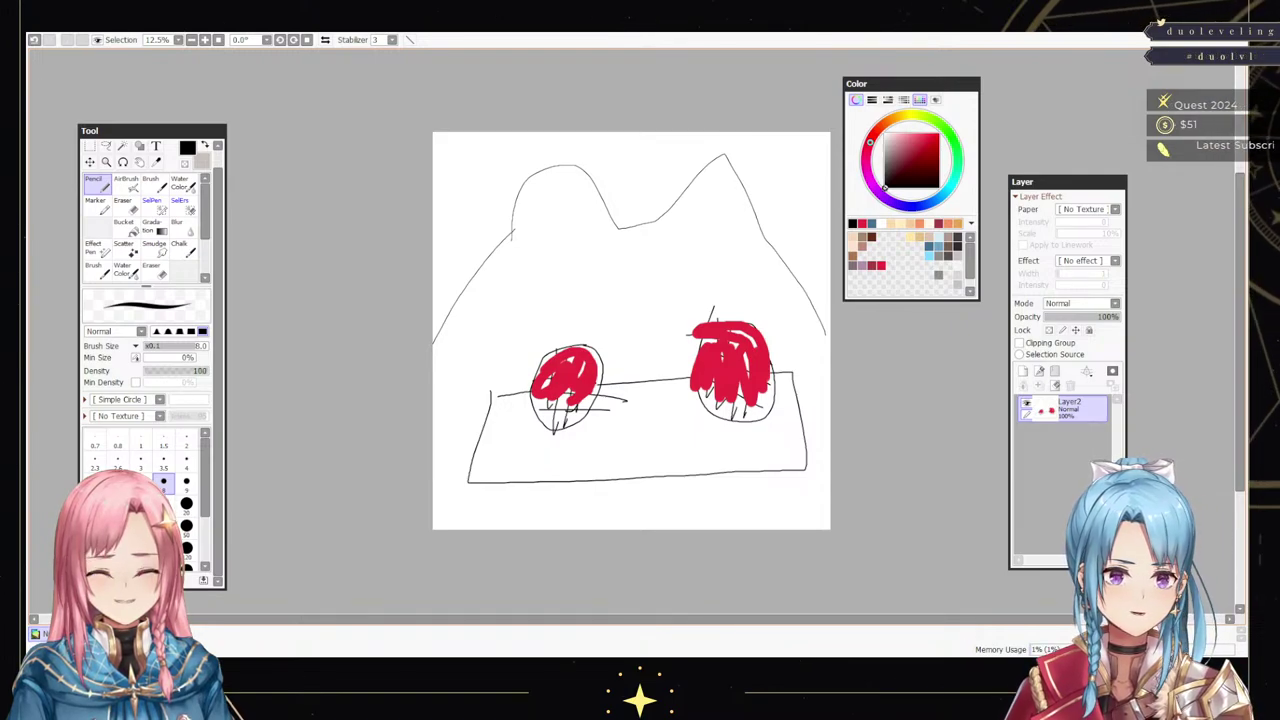
- Undo the head outline, red scribbles, hatching, ovals and box, back to a blank canvas
key(ctrl+z)
key(ctrl+z)
key(ctrl+z)
key(ctrl+z)
key(ctrl+z)
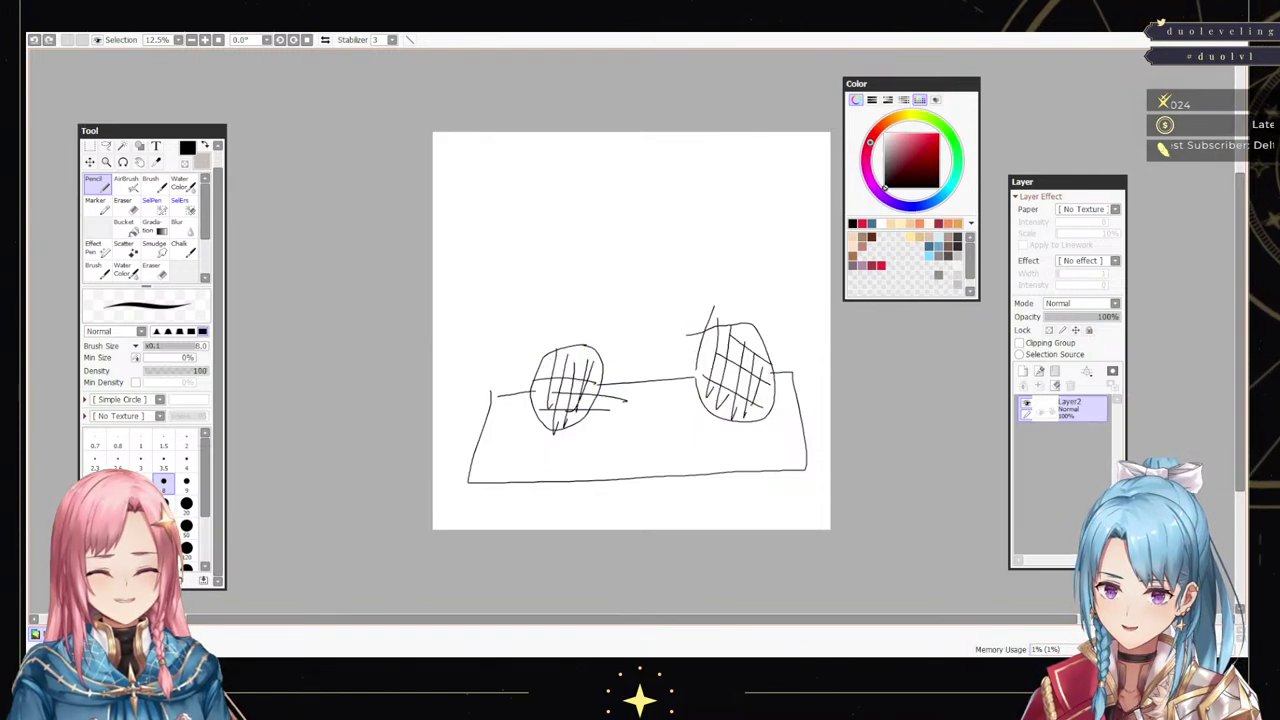
key(ctrl+z)
key(ctrl+z)
key(ctrl+z)
key(ctrl+z)
key(ctrl+z)
key(ctrl+z)
key(ctrl+z)
key(ctrl+z)
key(ctrl+z)
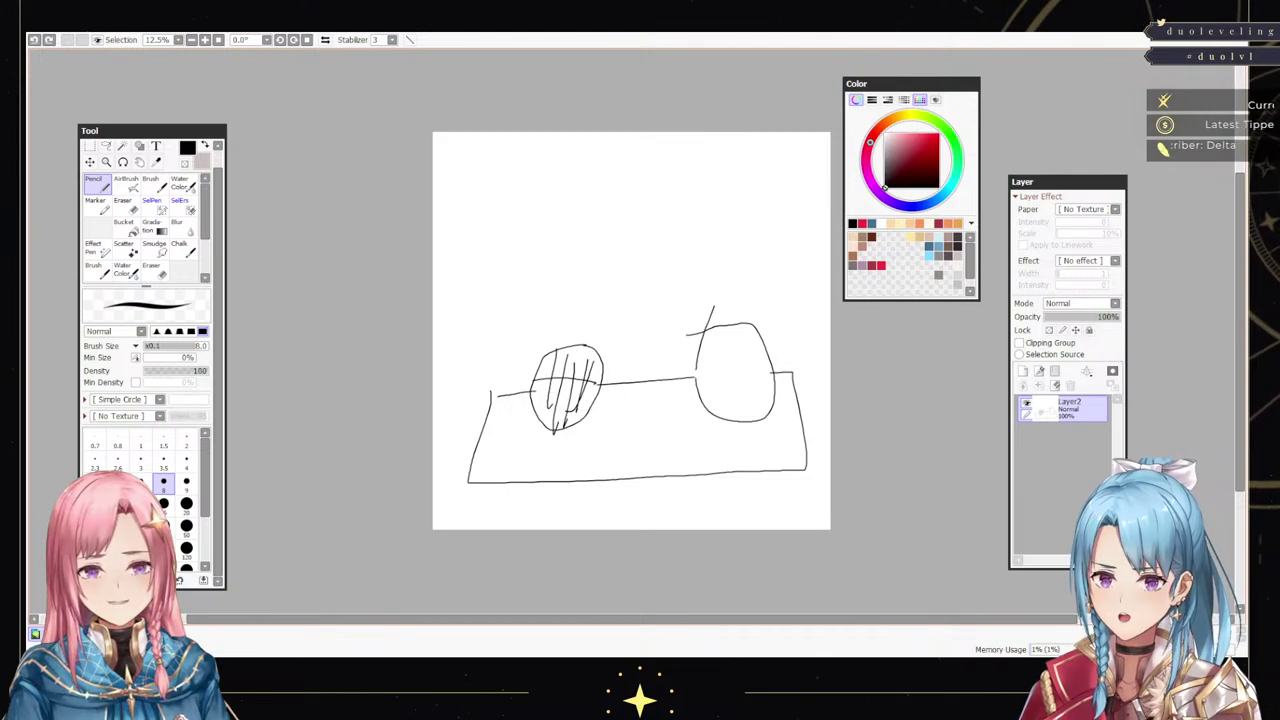
key(ctrl+z)
key(ctrl+z)
key(ctrl+z)
key(ctrl+z)
key(ctrl+z)
key(ctrl+z)
key(ctrl+z)
key(ctrl+z)
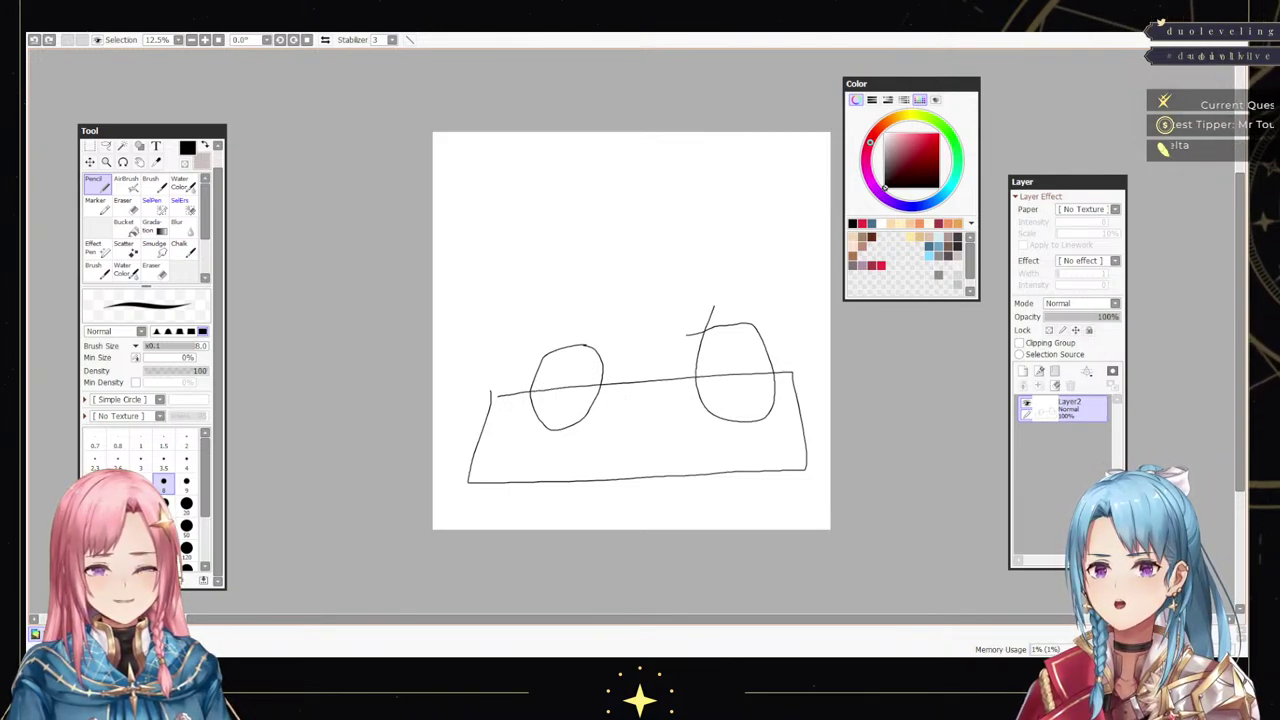
key(ctrl+z)
key(ctrl+z)
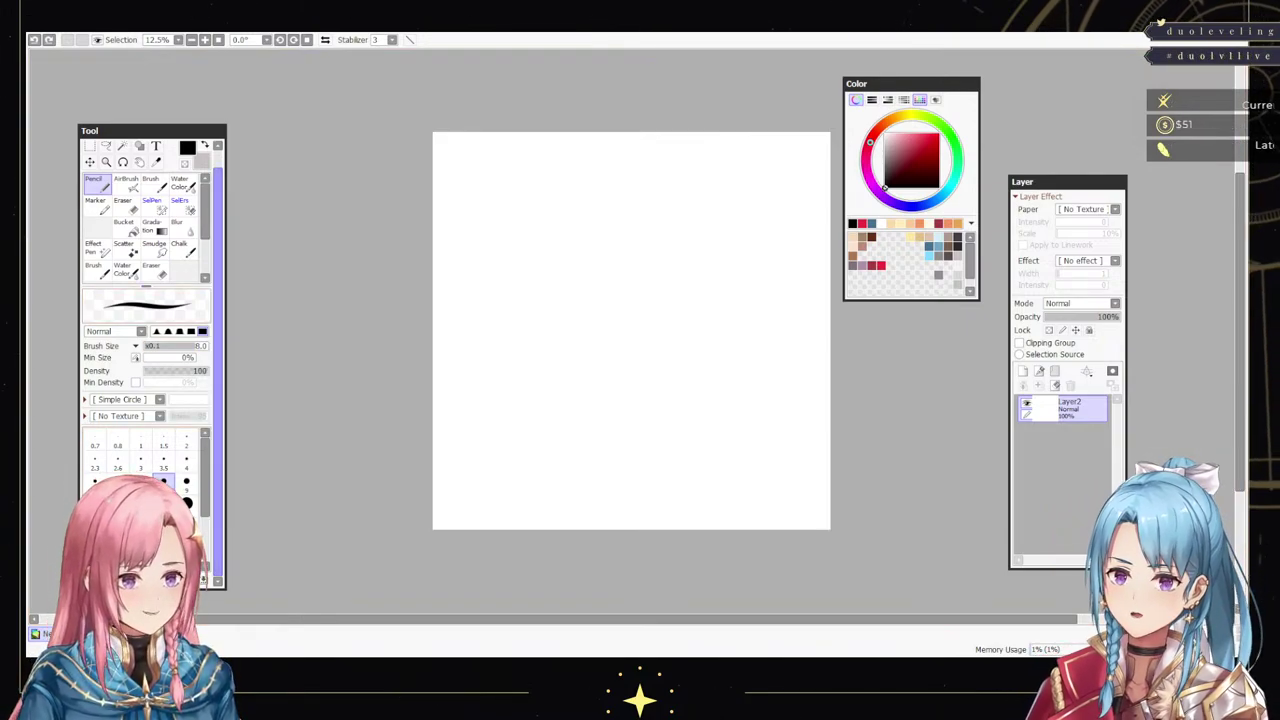
- Enlarge the Pencil to size 16 and draw a large black heart outline on the canvas
key(bracketright)
key(bracketright)
key(bracketright)
key(bracketright)
key(bracketright)
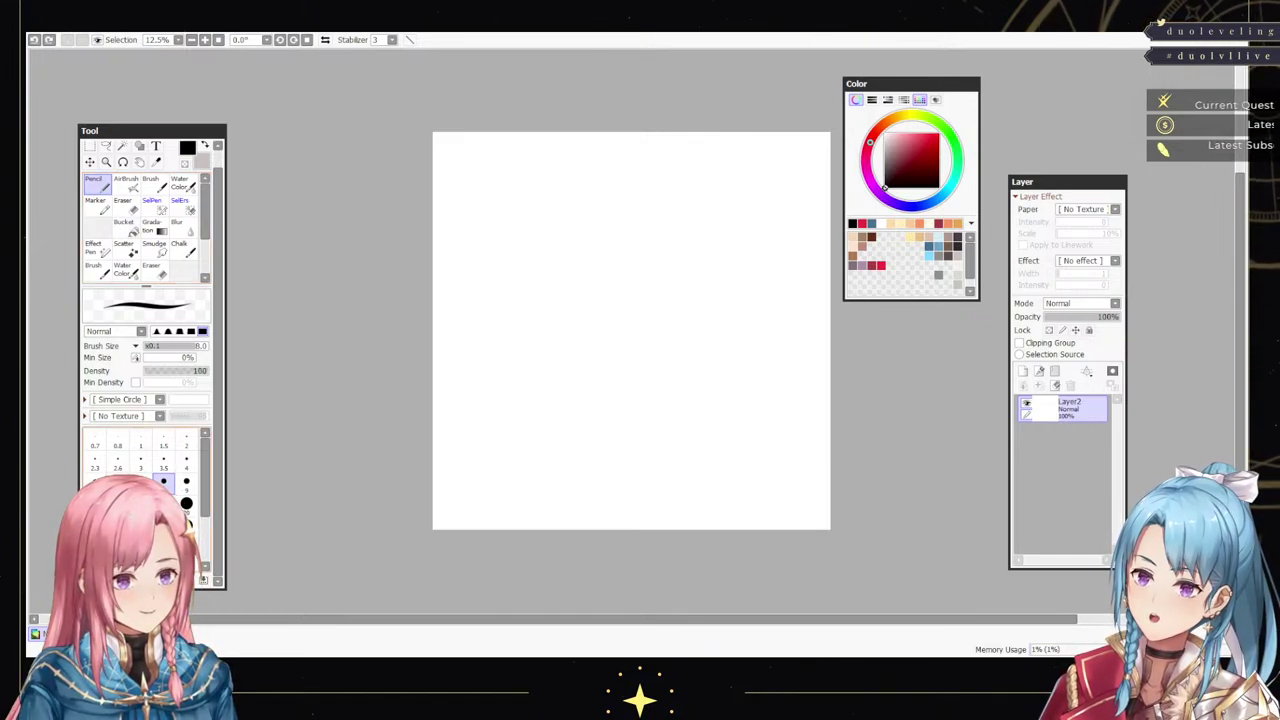
mouse_move(609, 471)
mouse_down()
mouse_move(540, 396)
mouse_move(515, 335)
mouse_move(537, 248)
mouse_move(573, 231)
mouse_move(618, 235)
mouse_move(652, 258)
mouse_move(763, 229)
mouse_move(797, 341)
mouse_move(732, 461)
mouse_move(651, 499)
mouse_move(607, 470)
mouse_up()
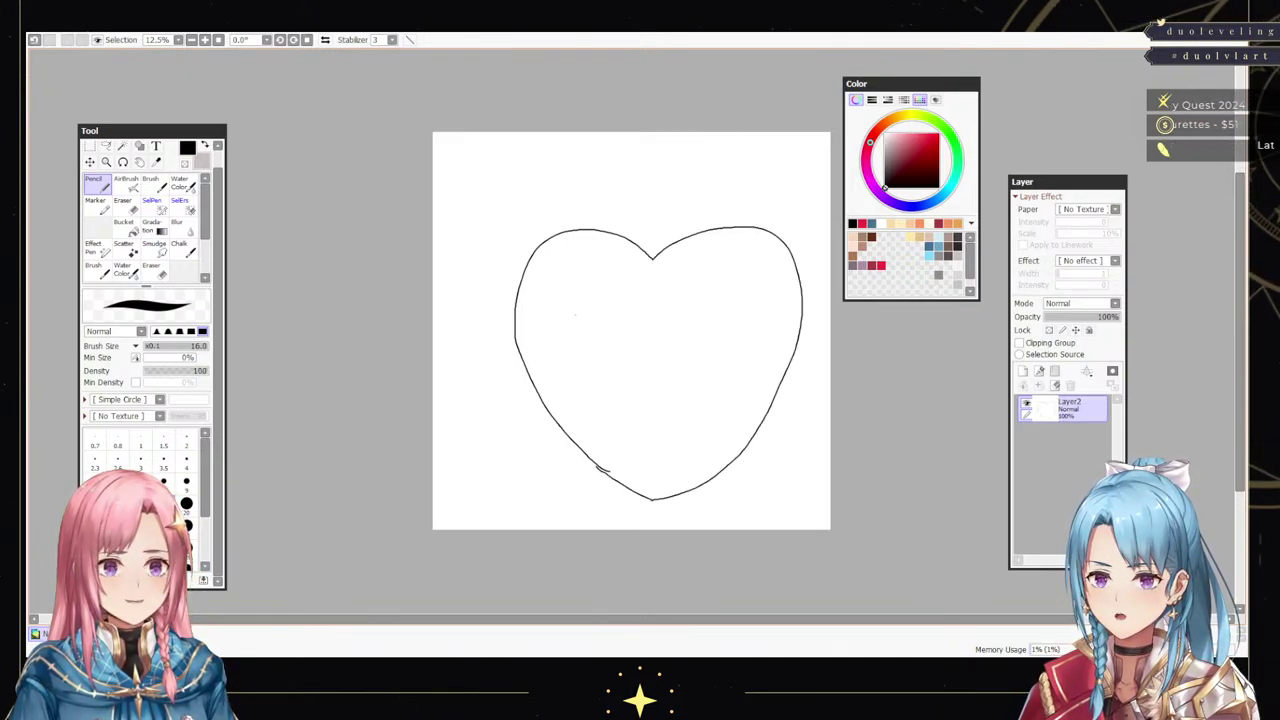
- Handwrite "Sorry you are dumb" inside the heart
mouse_move(575, 317)
mouse_down()
mouse_move(560, 340)
mouse_move(592, 332)
mouse_move(603, 346)
mouse_move(633, 344)
mouse_move(632, 357)
mouse_up()
mouse_move(669, 310)
mouse_down()
mouse_move(671, 341)
mouse_move(719, 329)
mouse_up()
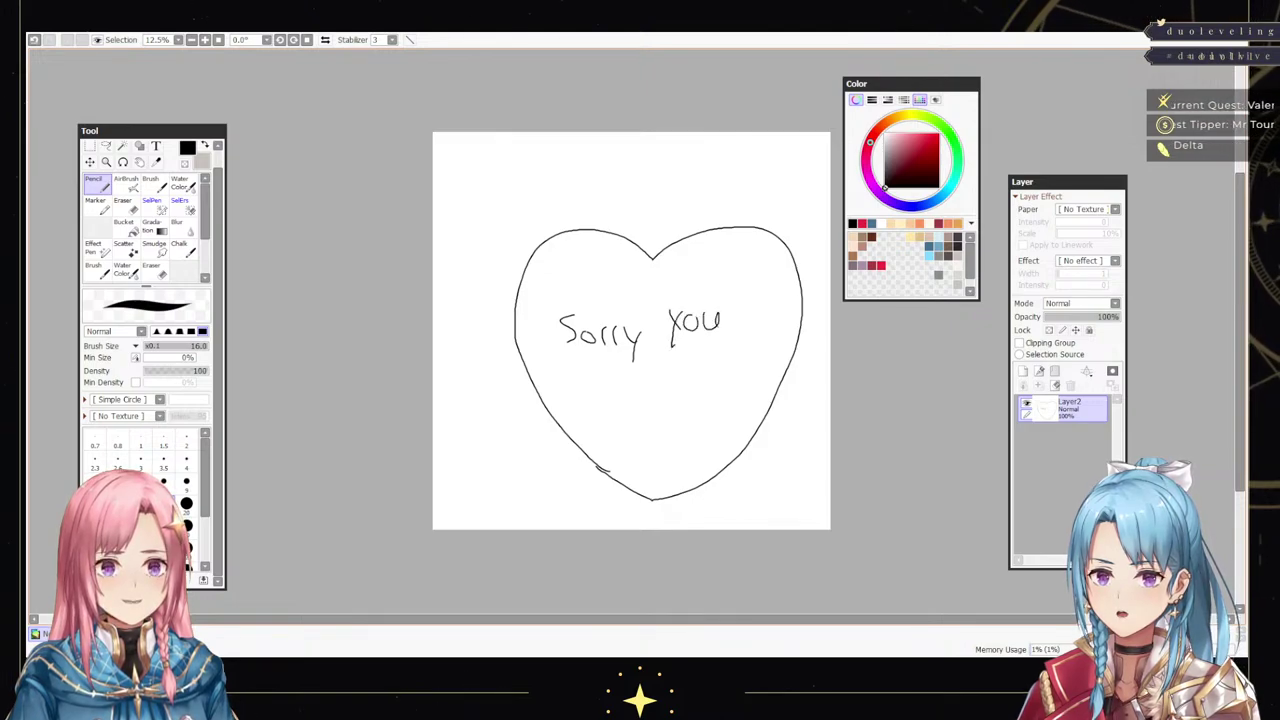
mouse_move(607, 363)
mouse_down()
mouse_move(610, 377)
mouse_move(632, 362)
mouse_move(641, 429)
mouse_move(661, 417)
mouse_up()
mouse_move(661, 417)
mouse_down()
mouse_move(662, 431)
mouse_move(673, 418)
mouse_move(711, 427)
mouse_up()
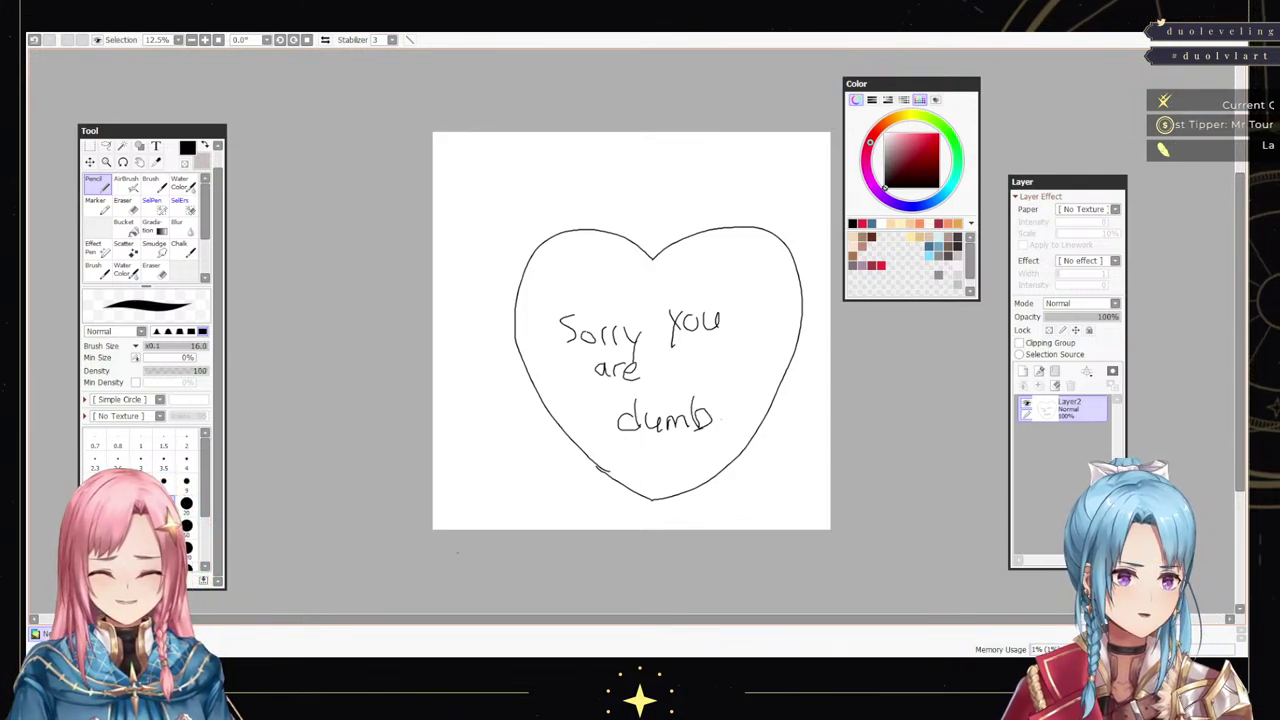
- Undo all the lettering inside the heart, keeping only the heart outline
key(ctrl+z)
key(ctrl+z)
key(ctrl+z)
key(ctrl+z)
key(ctrl+z)
key(ctrl+z)
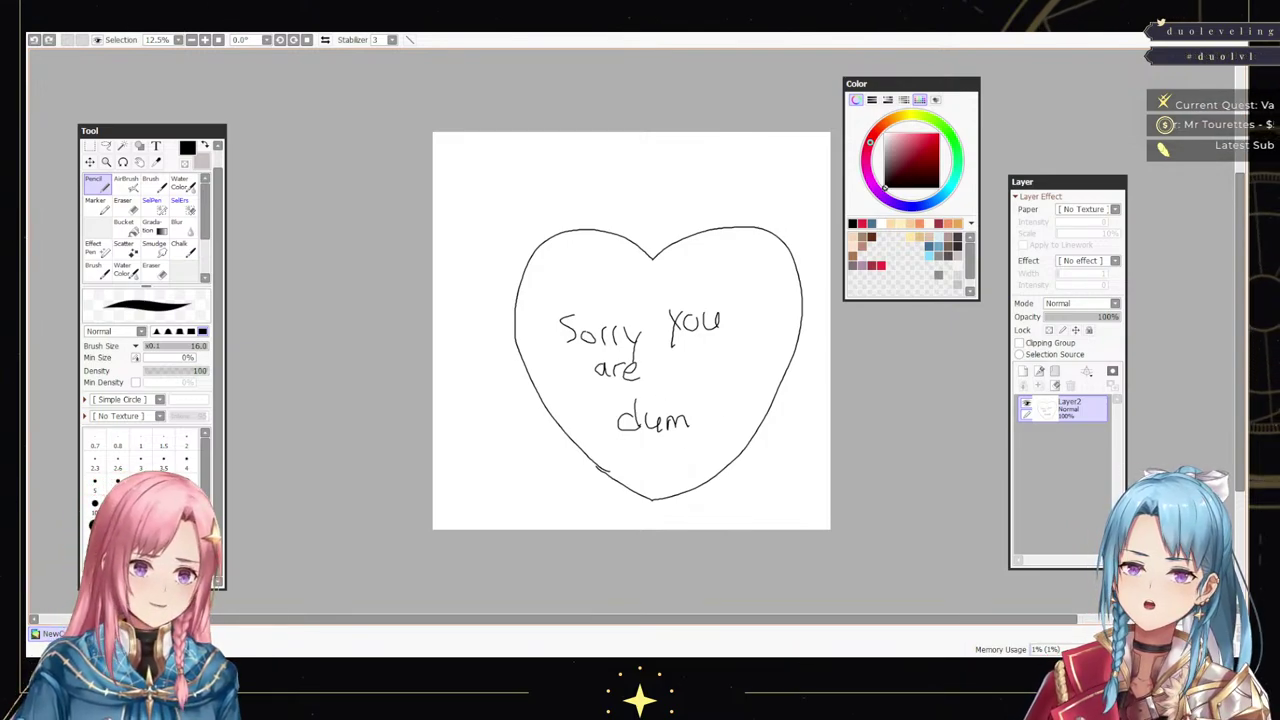
key(ctrl+z)
key(ctrl+z)
key(ctrl+z)
key(ctrl+z)
key(ctrl+z)
key(ctrl+z)
key(ctrl+z)
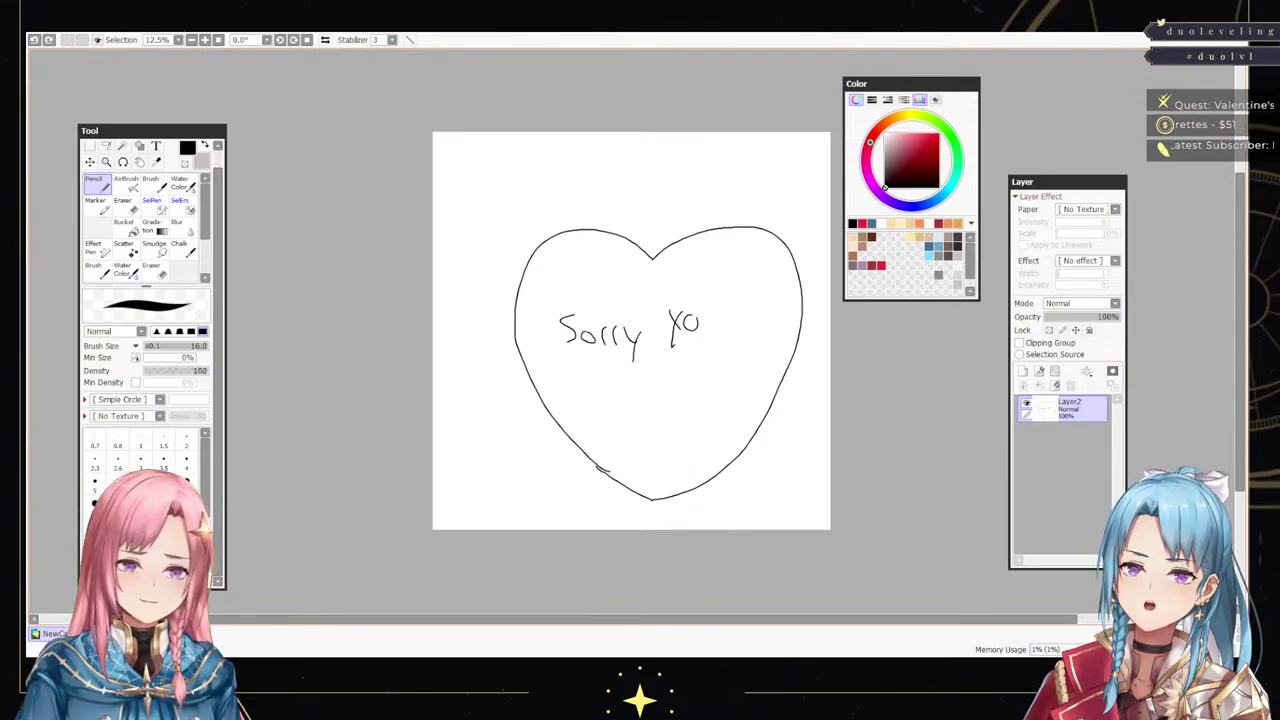
key(ctrl+z)
key(ctrl+z)
key(ctrl+z)
key(ctrl+z)
key(ctrl+z)
key(ctrl+z)
key(ctrl+z)
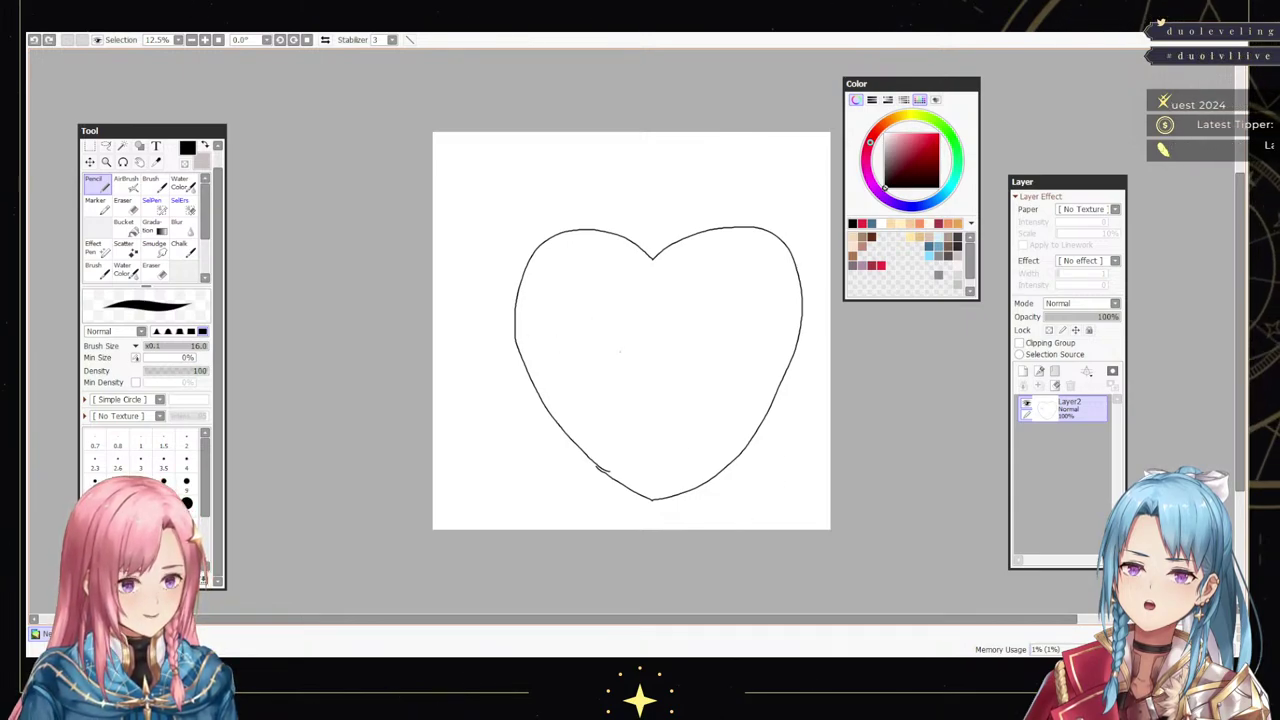
- Handwrite "I love my" as the first line inside the heart
mouse_move(556, 310)
mouse_down()
mouse_move(574, 309)
mouse_move(567, 339)
mouse_move(676, 326)
mouse_move(695, 339)
mouse_up()
key(ctrl+z)
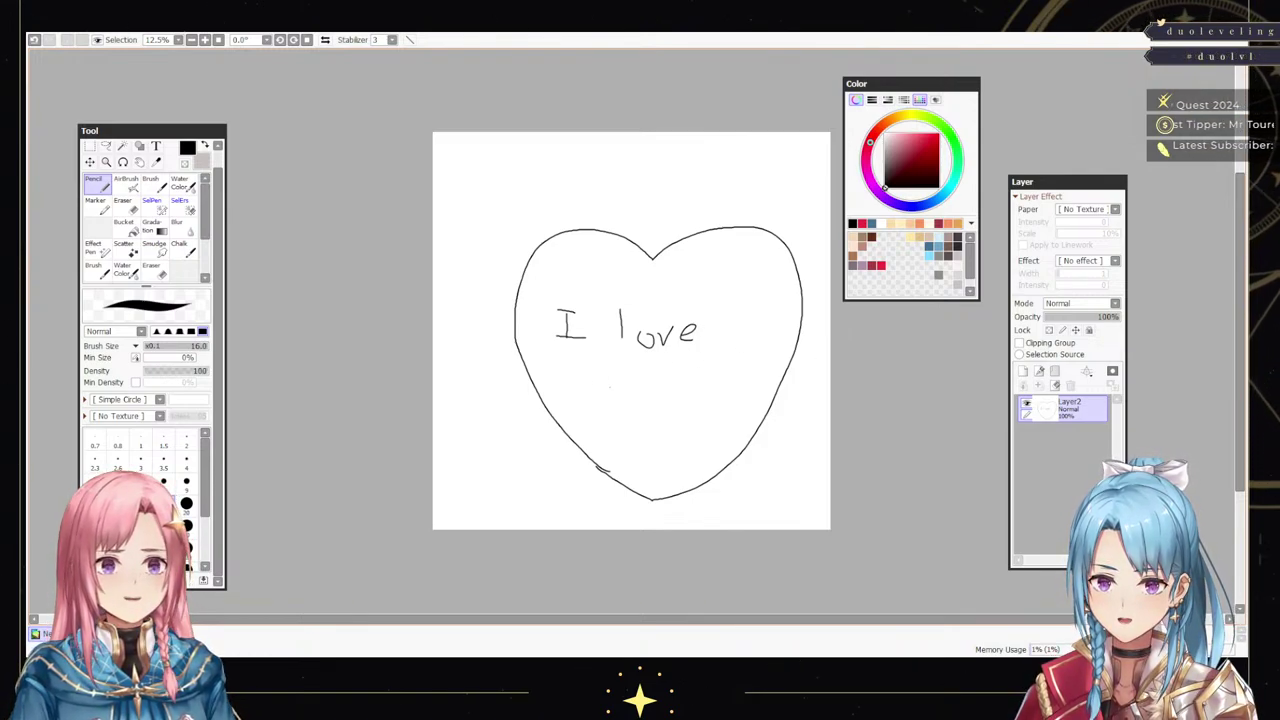
drag(717, 313, 740, 347)
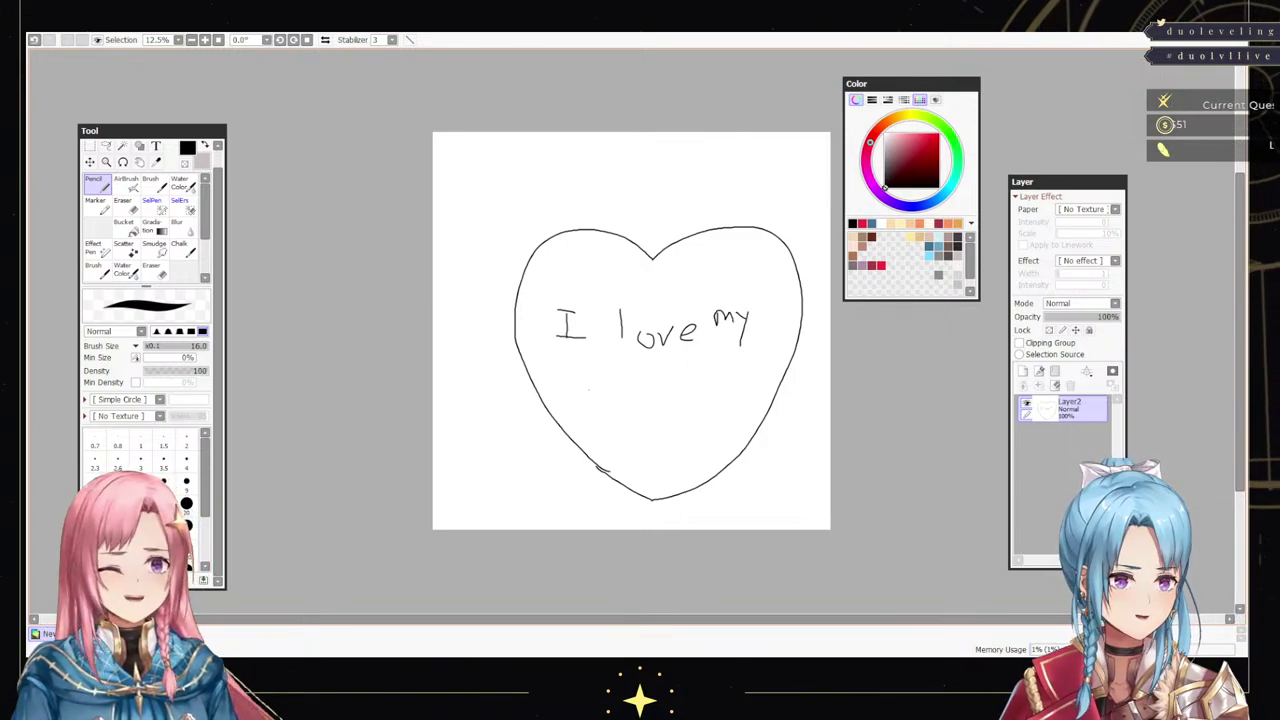
- Handwrite "guildmates" on a second line inside the heart and start a third line beneath it
mouse_move(583, 381)
mouse_down()
mouse_move(642, 400)
mouse_move(650, 385)
mouse_move(669, 401)
mouse_move(675, 386)
mouse_move(675, 399)
mouse_move(719, 401)
mouse_up()
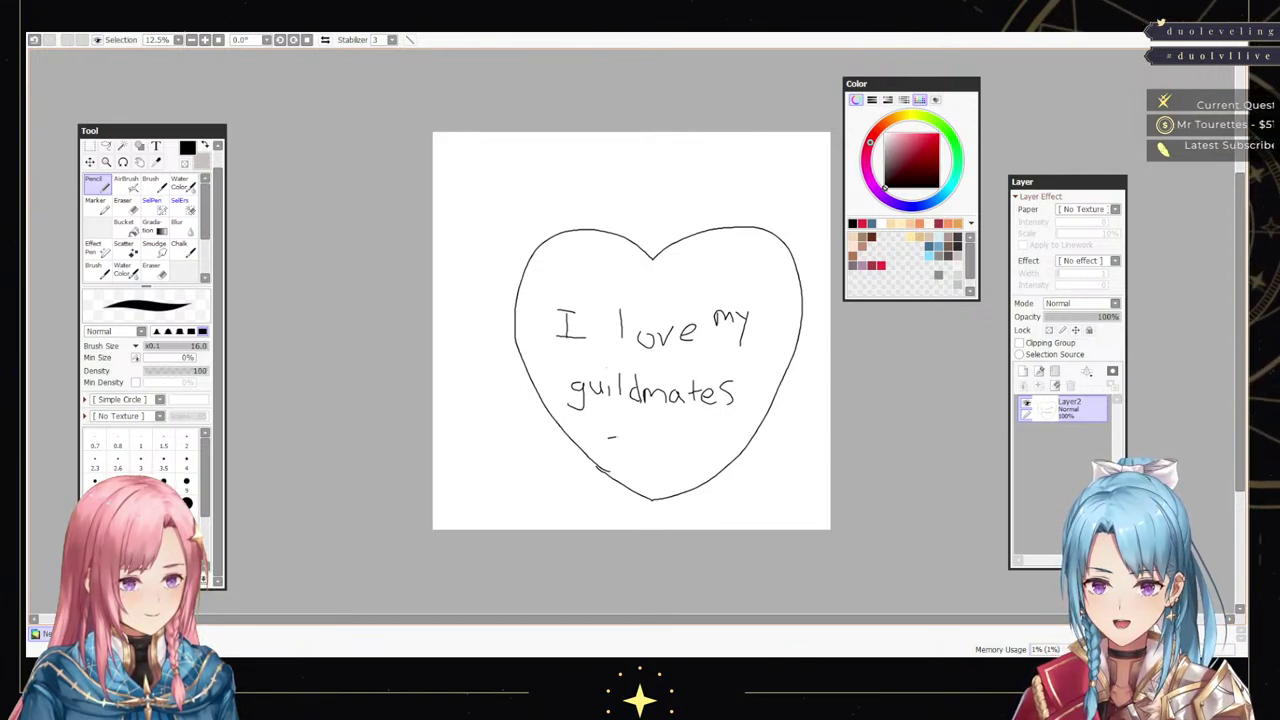
drag(612, 437, 678, 447)
- Undo the "guildmates" lettering and the third-line mark, keeping "I love my" inside the heart
key(ctrl+z)
key(ctrl+z)
key(ctrl+z)
key(ctrl+z)
key(ctrl+z)
key(ctrl+z)
key(ctrl+z)
key(ctrl+z)
key(ctrl+z)
key(ctrl+z)
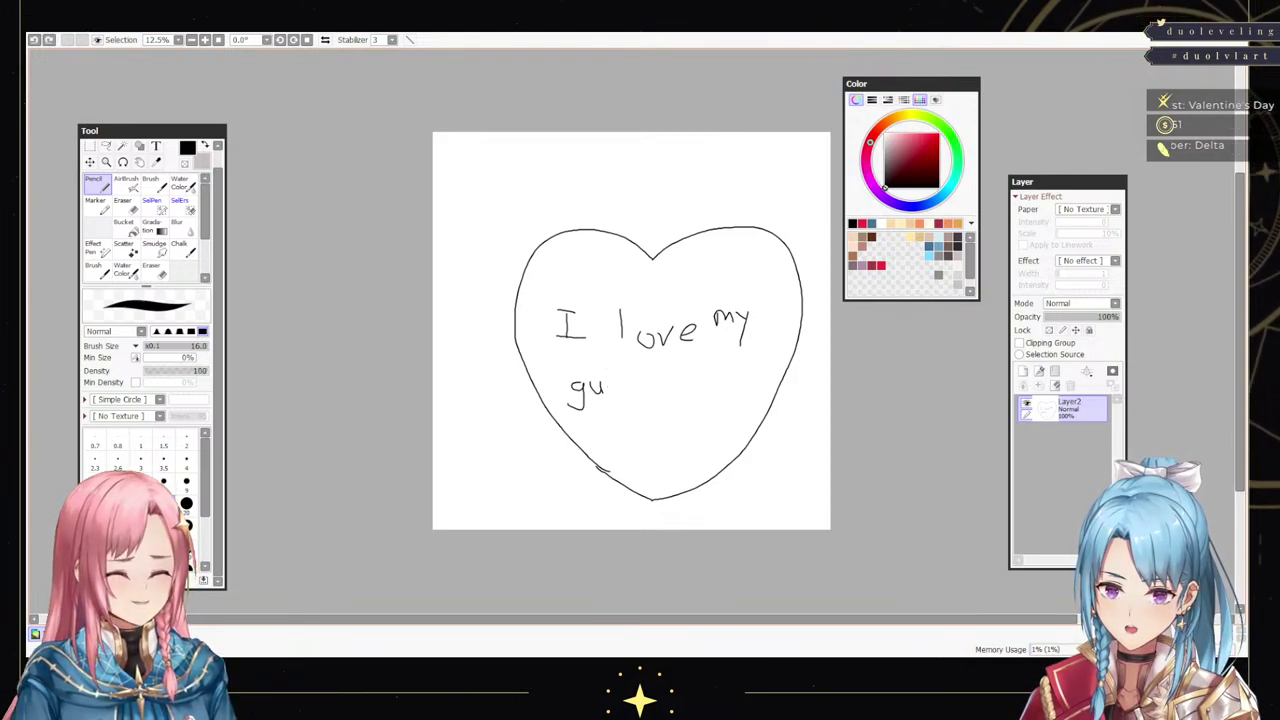
key(ctrl+z)
key(ctrl+z)
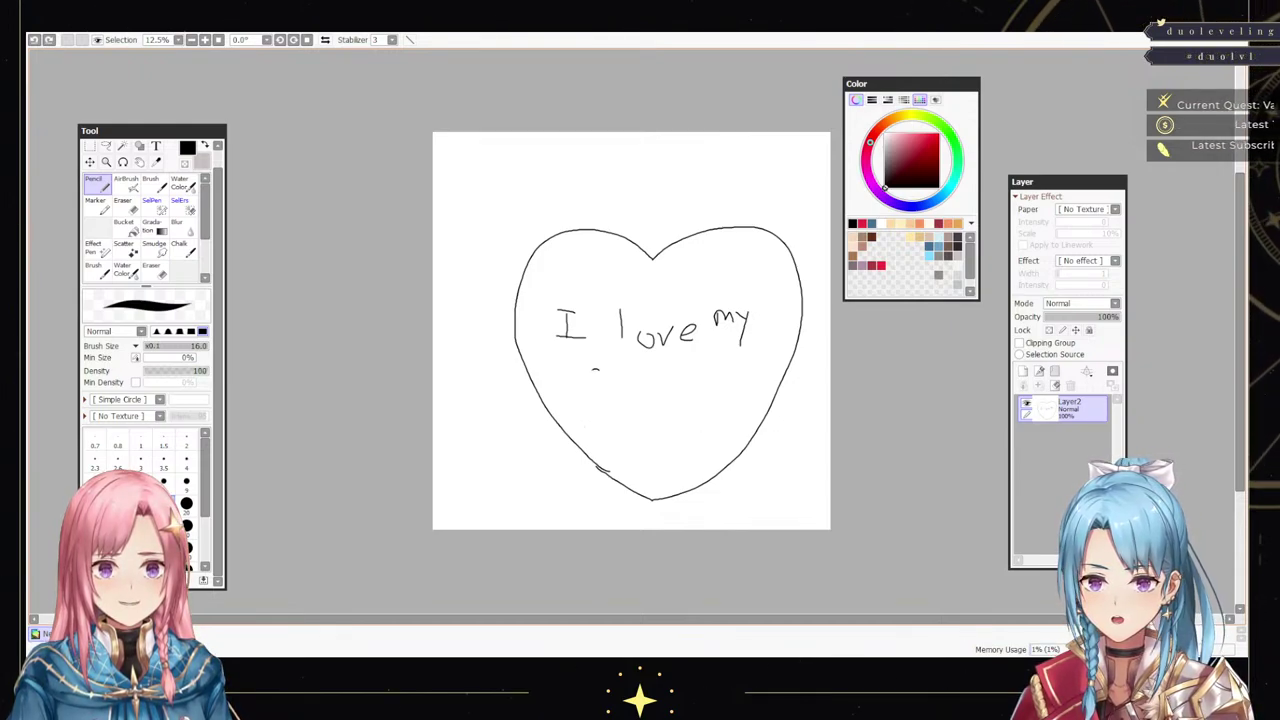
- Handwrite "ditto-" on the second line inside the heart and a name on the third line
mouse_move(594, 372)
mouse_down()
mouse_move(590, 386)
mouse_move(649, 392)
mouse_move(662, 379)
mouse_up()
mouse_move(672, 368)
mouse_down()
mouse_move(672, 390)
mouse_move(745, 378)
mouse_up()
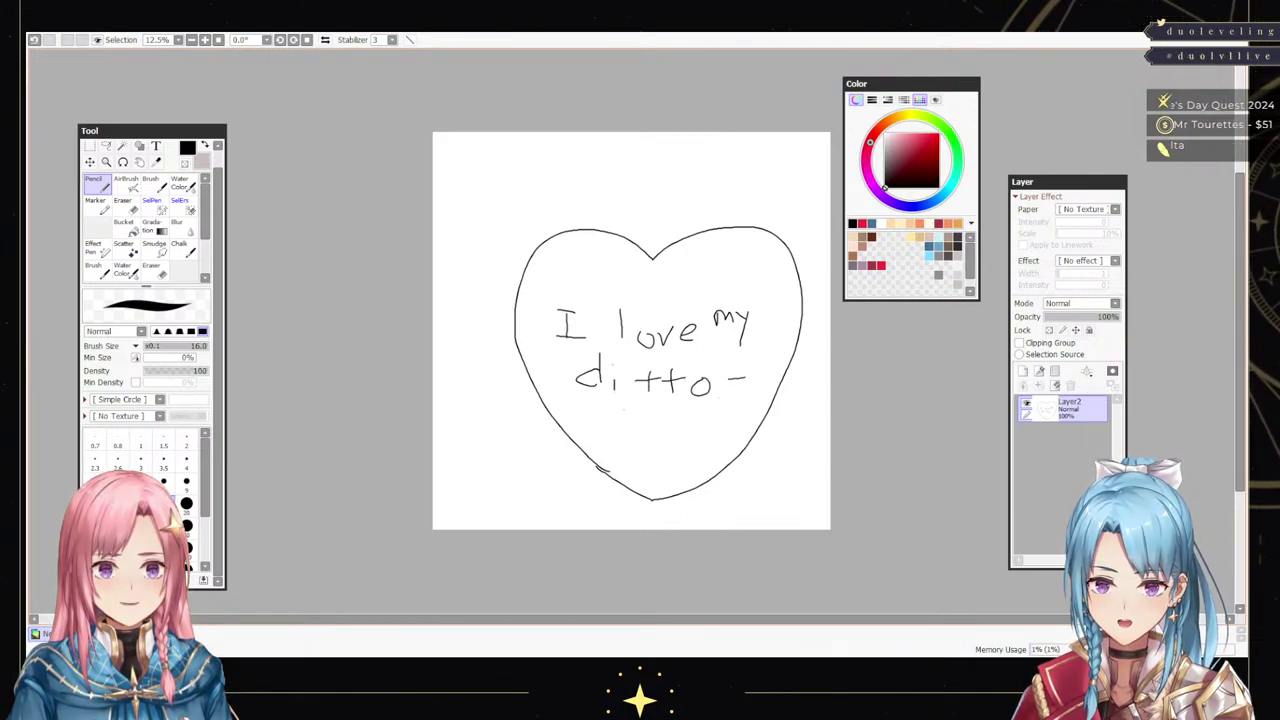
mouse_move(621, 408)
mouse_down()
mouse_move(634, 405)
mouse_move(625, 446)
mouse_move(690, 434)
mouse_up()
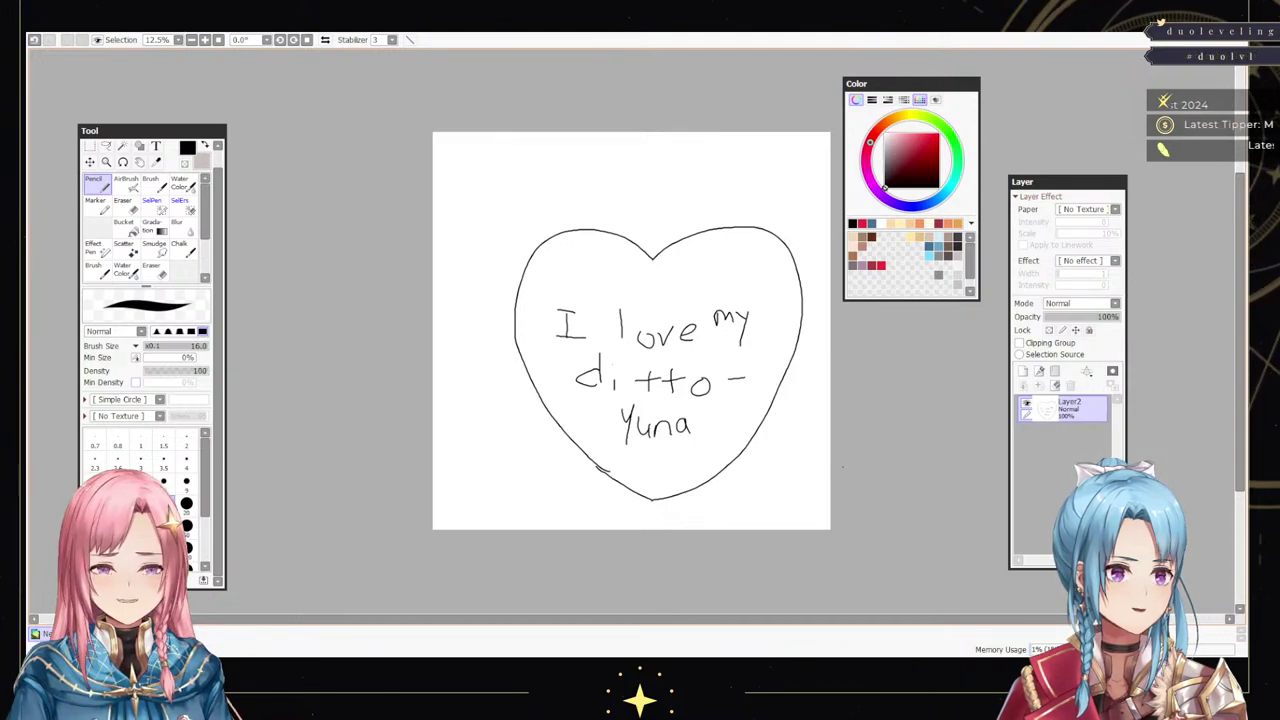
- Undo all the handwritten lines inside the heart, leaving only the outline
key(ctrl+z)
key(ctrl+z)
key(ctrl+z)
key(ctrl+z)
key(ctrl+z)
key(ctrl+z)
key(ctrl+z)
key(ctrl+z)
key(ctrl+z)
key(ctrl+z)
key(ctrl+z)
key(ctrl+z)
key(ctrl+z)
key(ctrl+z)
key(ctrl+z)
key(ctrl+z)
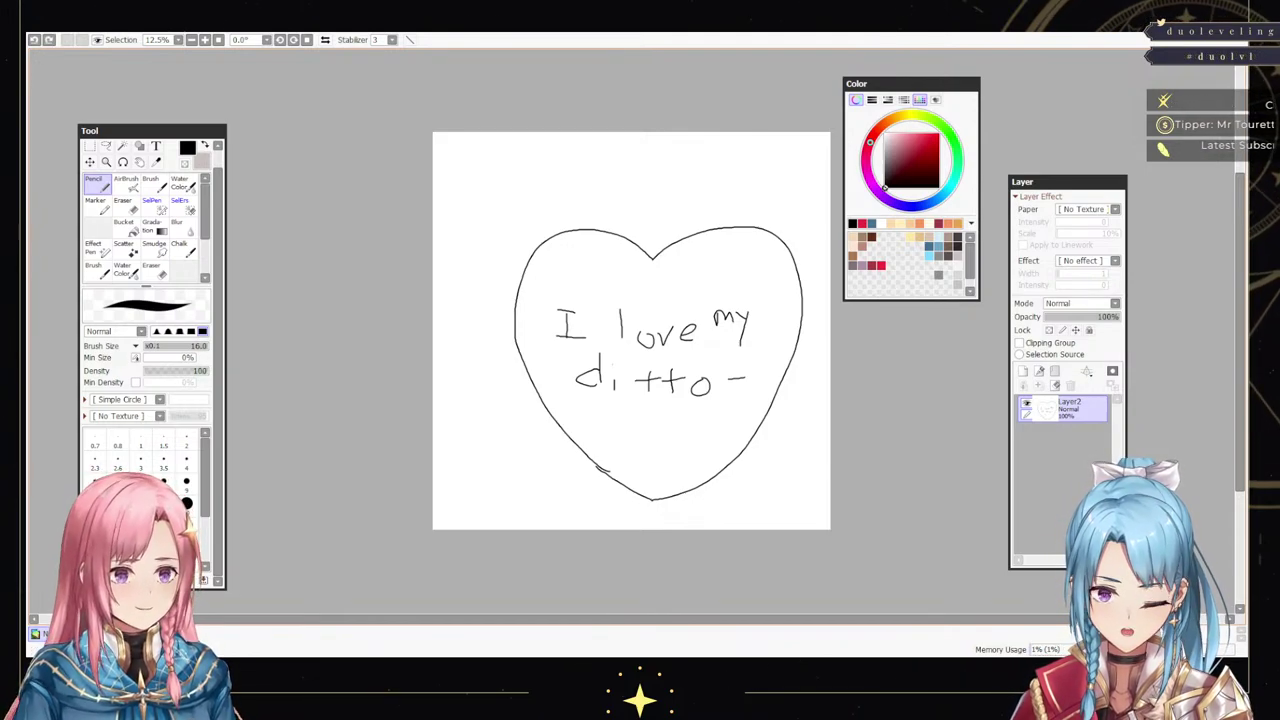
key(ctrl+z)
key(ctrl+z)
key(ctrl+z)
key(ctrl+z)
key(ctrl+z)
key(ctrl+z)
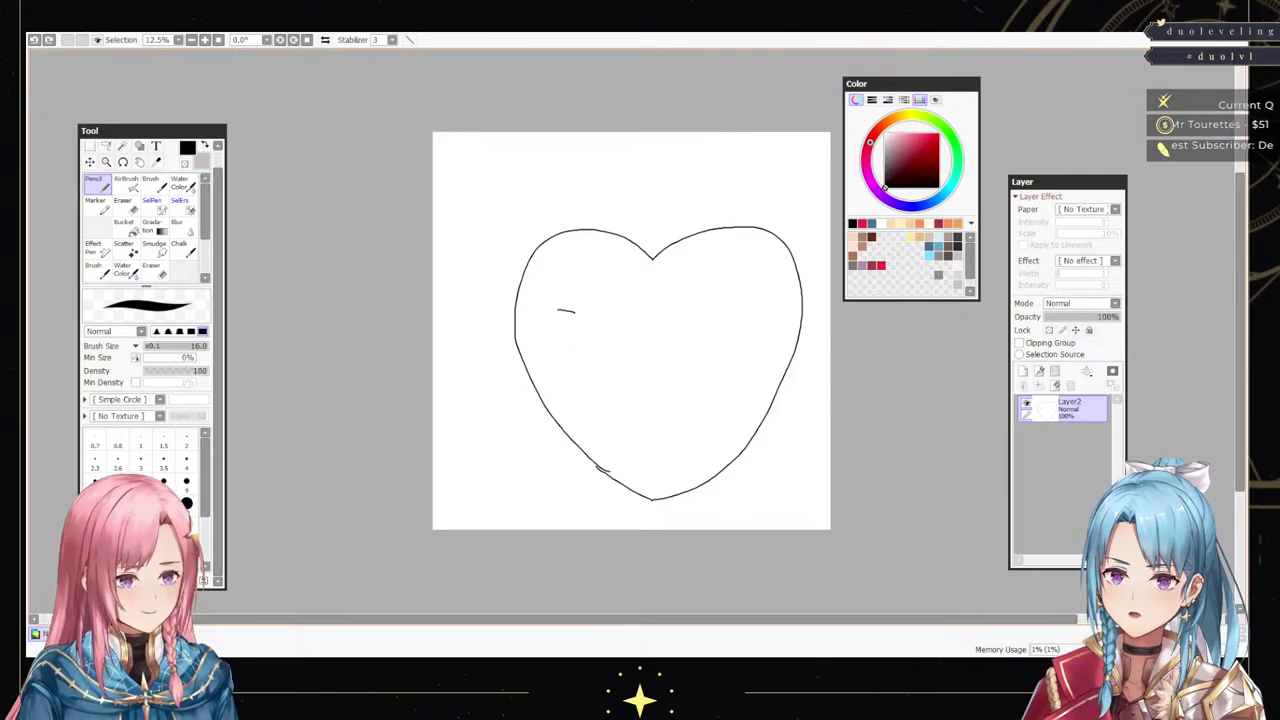
- Handwrite "Will you be my guildm-ate?" across three lines inside the heart
mouse_move(543, 308)
mouse_down()
mouse_move(542, 337)
mouse_move(568, 310)
mouse_move(581, 346)
mouse_move(642, 334)
mouse_move(642, 359)
mouse_move(654, 322)
mouse_move(750, 324)
mouse_up()
mouse_move(564, 392)
mouse_down()
mouse_move(569, 378)
mouse_move(590, 392)
mouse_up()
drag(596, 378, 604, 406)
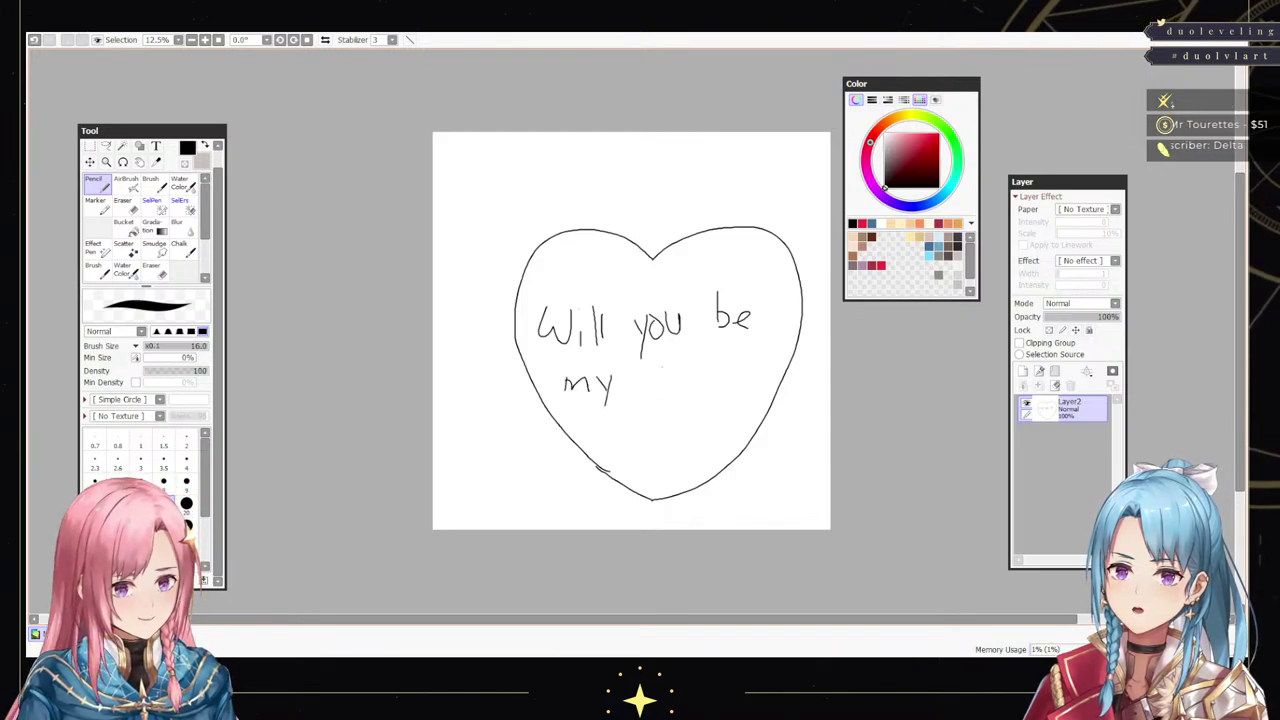
mouse_move(664, 370)
mouse_down()
mouse_move(699, 358)
mouse_move(708, 382)
mouse_move(745, 384)
mouse_up()
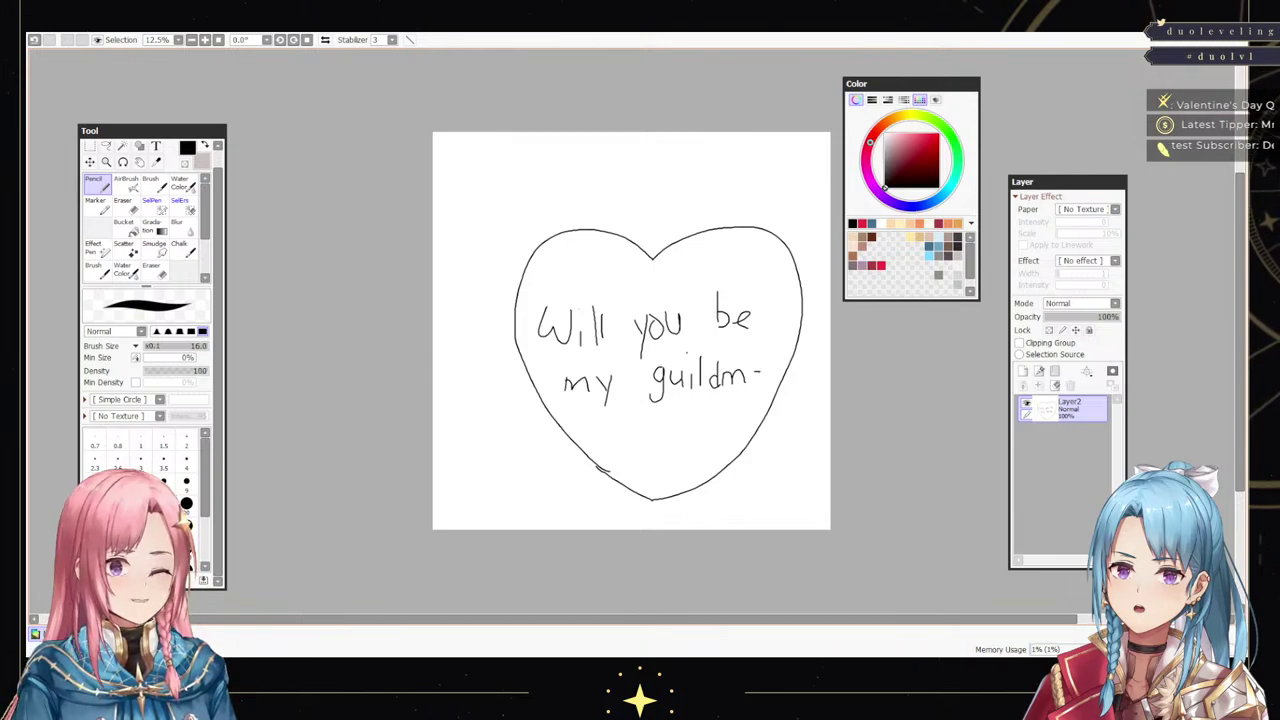
drag(644, 420, 712, 431)
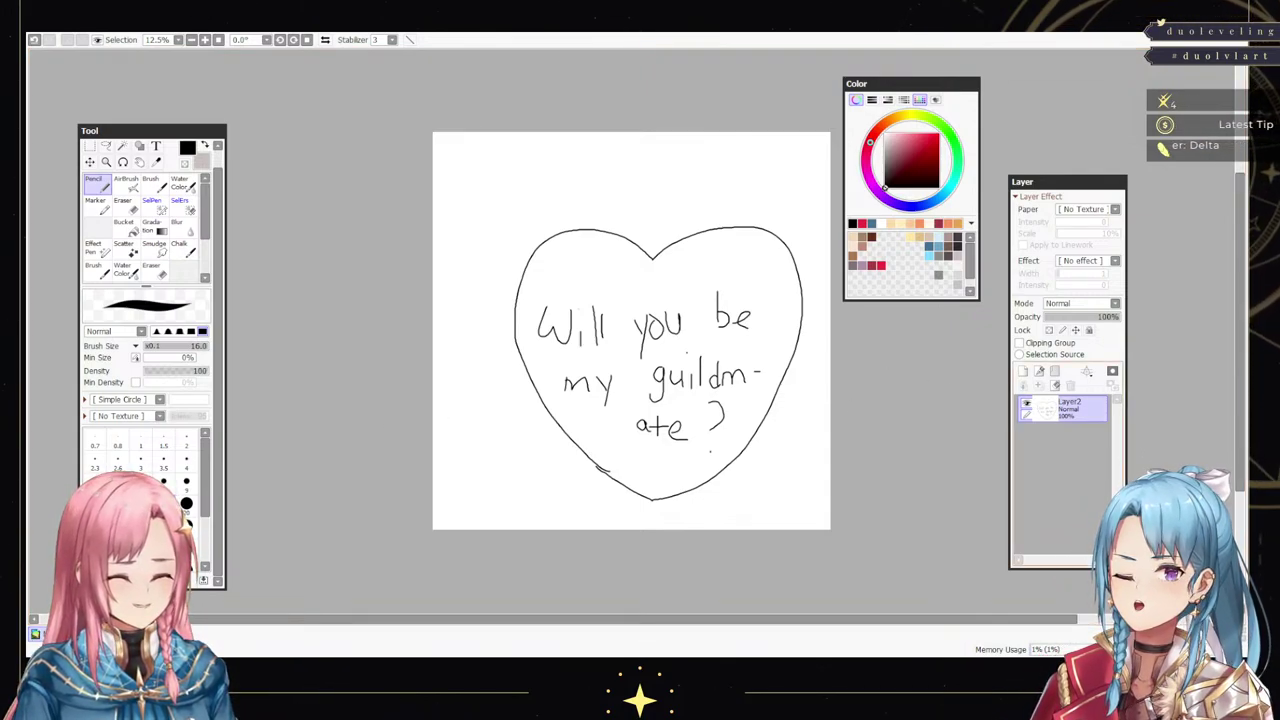
- Add a new blank layer and delete the old layer holding the heart and its lettering
click(1022, 371)
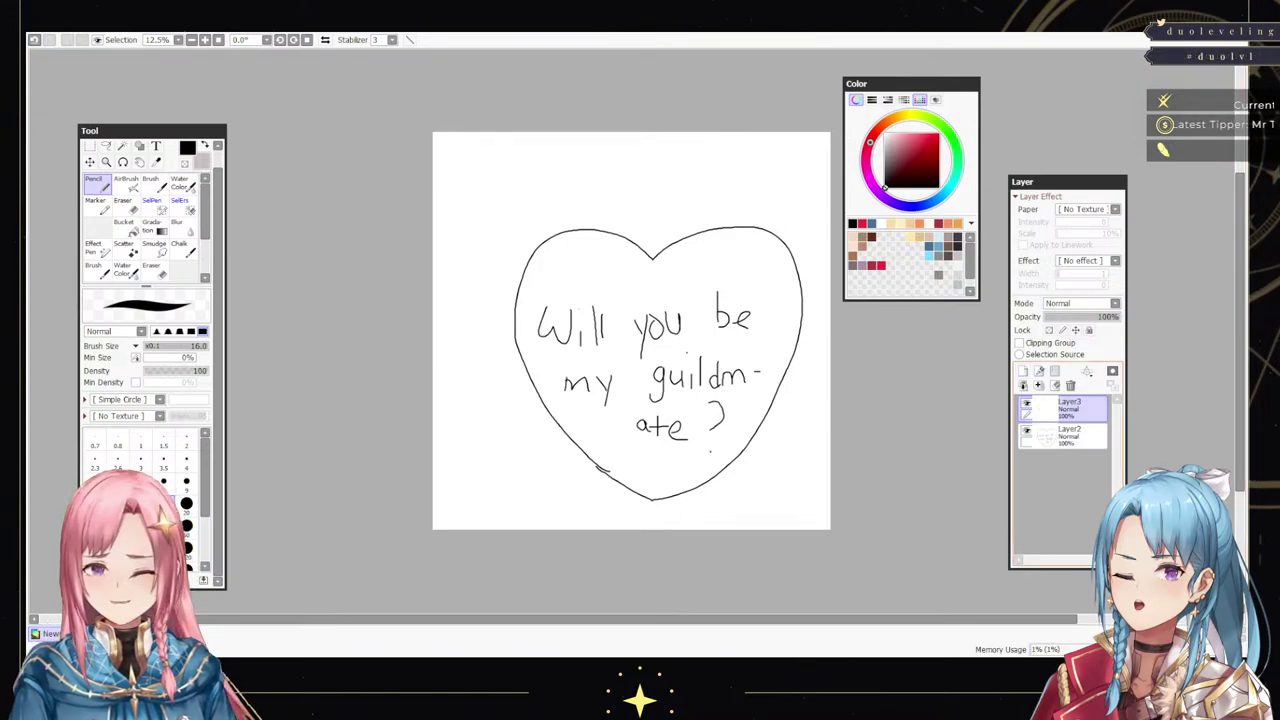
click(1065, 433)
key(Delete)
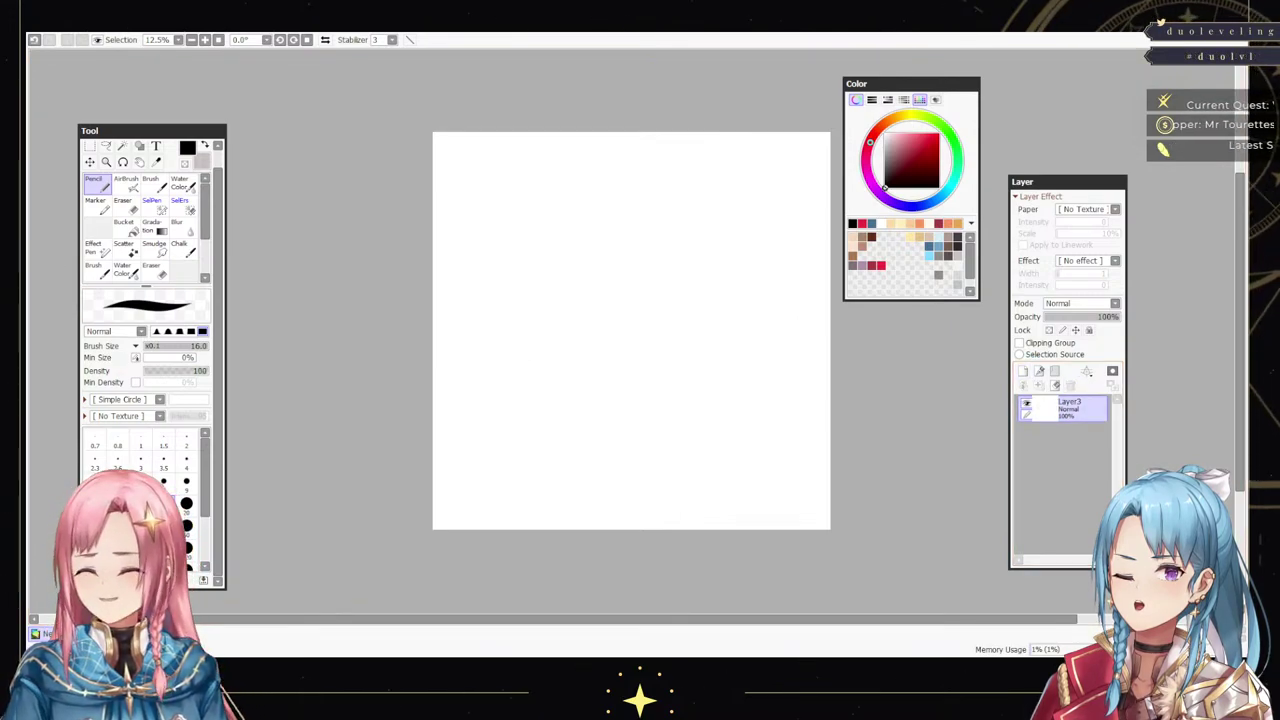
- Draw the rounded left half of a large heart outline with the Brush tool, spanning nearly the full canvas height
key(b)
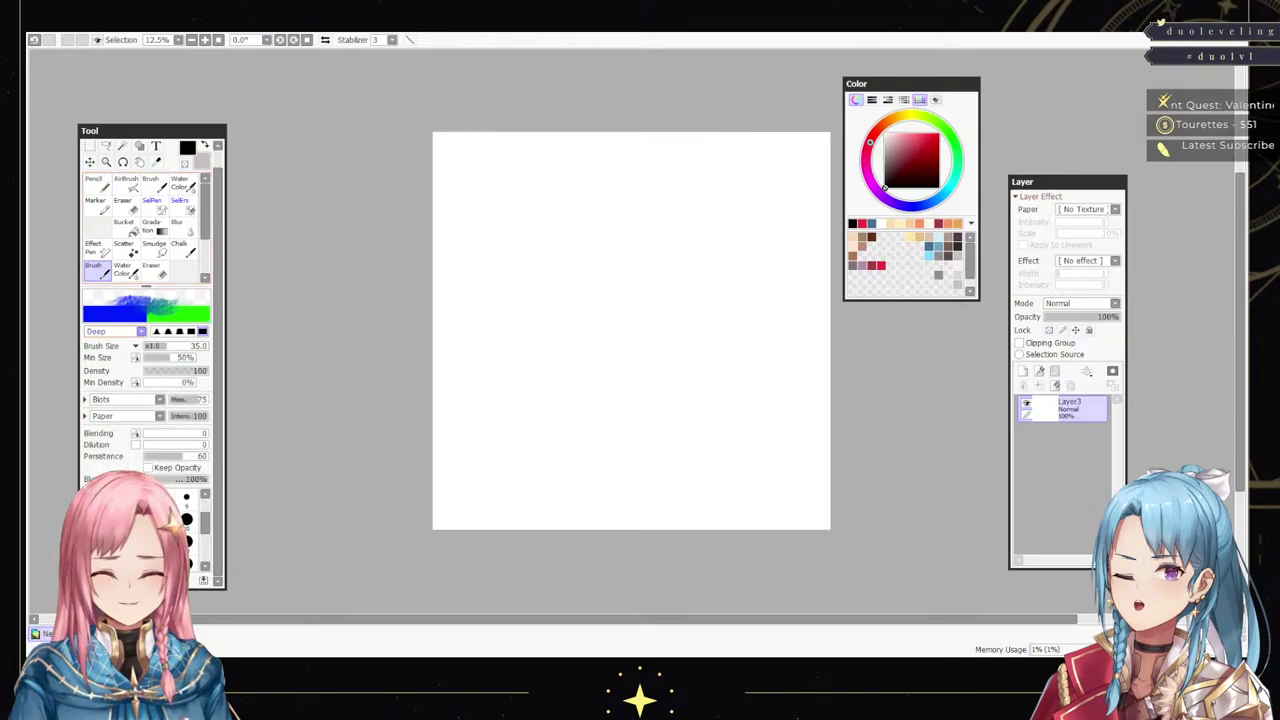
mouse_move(614, 512)
mouse_down()
mouse_move(477, 345)
mouse_move(447, 260)
mouse_move(463, 176)
mouse_move(496, 151)
mouse_move(563, 155)
mouse_move(595, 175)
mouse_up()
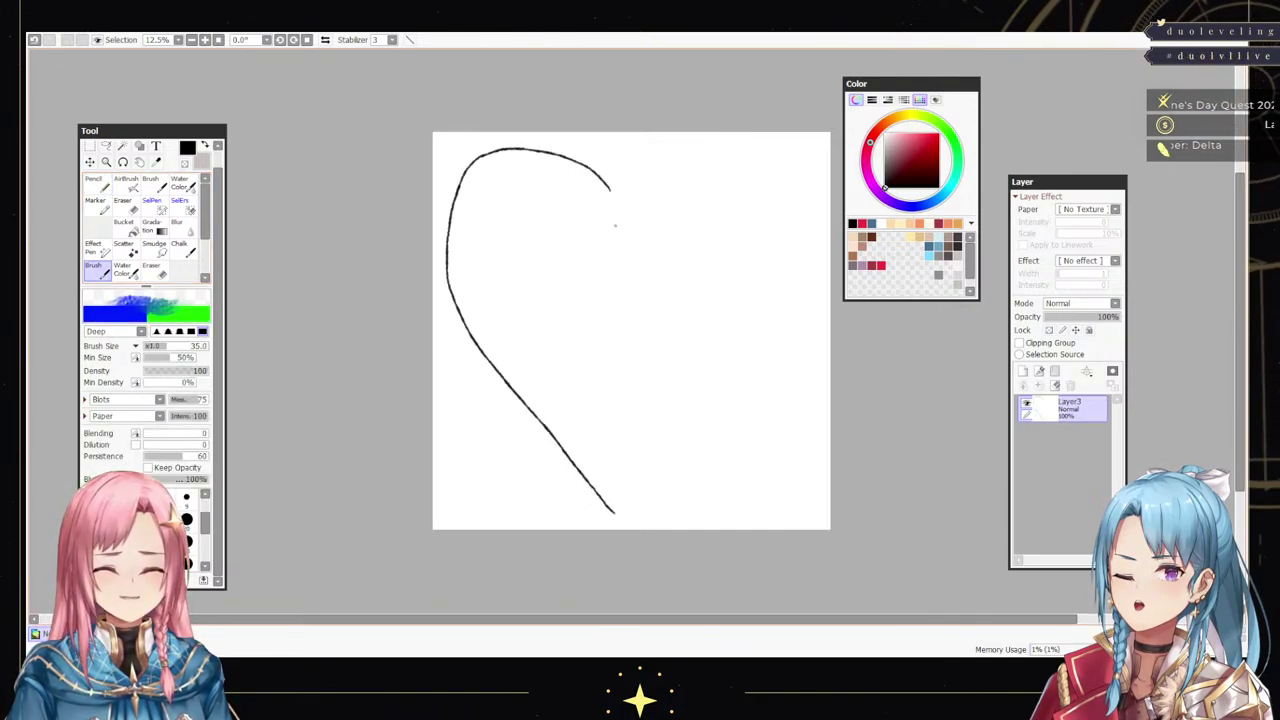
key(ctrl+z)
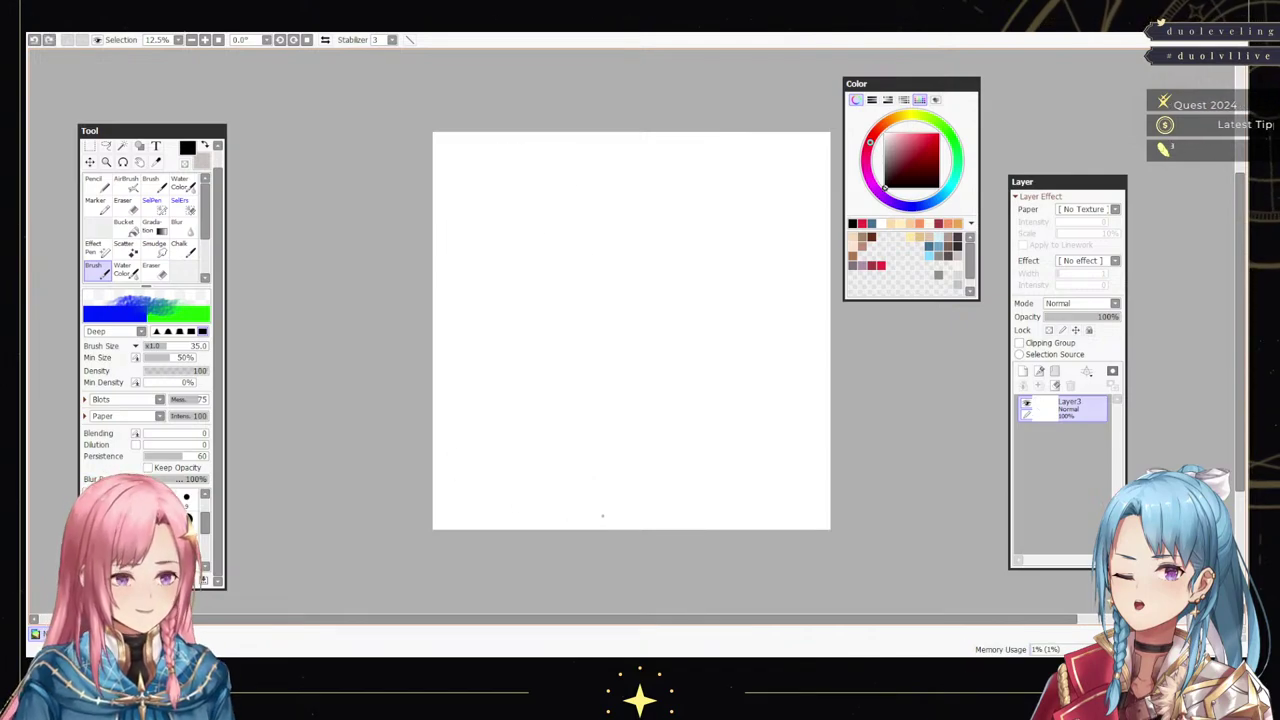
drag(620, 522, 468, 370)
key(ctrl+z)
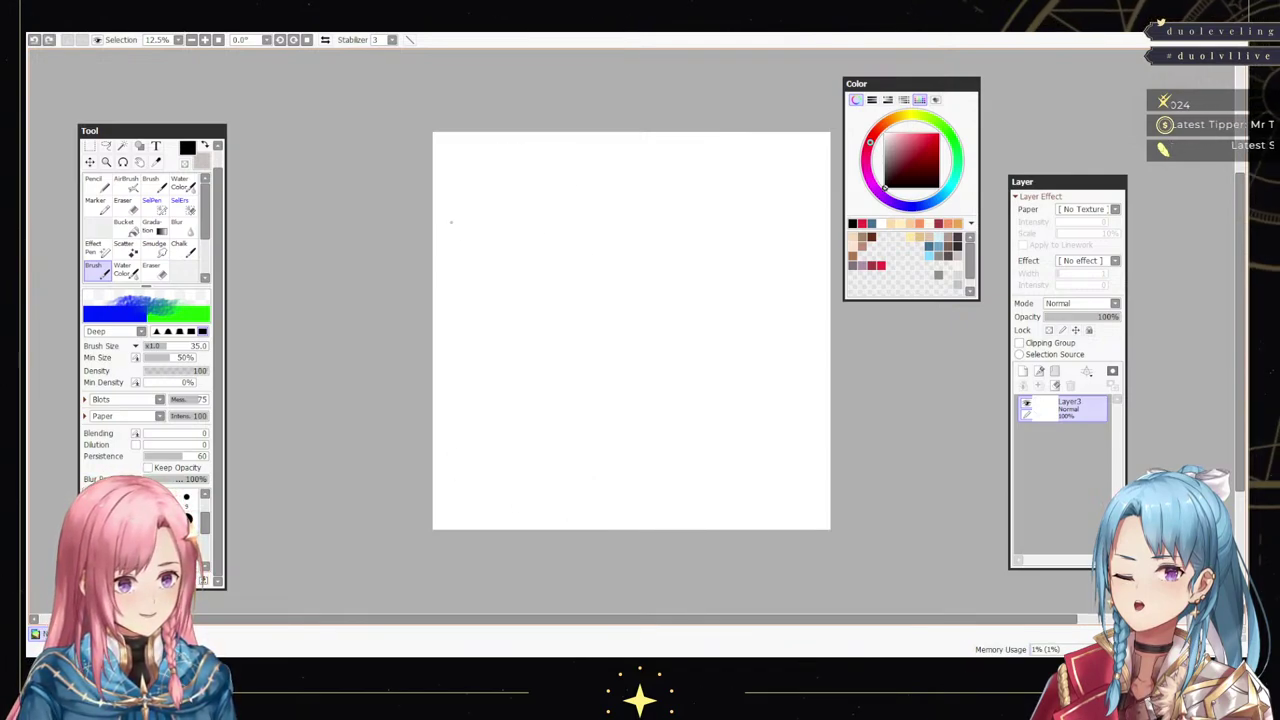
mouse_move(627, 168)
mouse_down()
mouse_move(594, 143)
mouse_move(526, 141)
mouse_move(474, 178)
mouse_move(446, 230)
mouse_move(439, 310)
mouse_move(450, 397)
mouse_move(524, 492)
mouse_move(610, 525)
mouse_up()
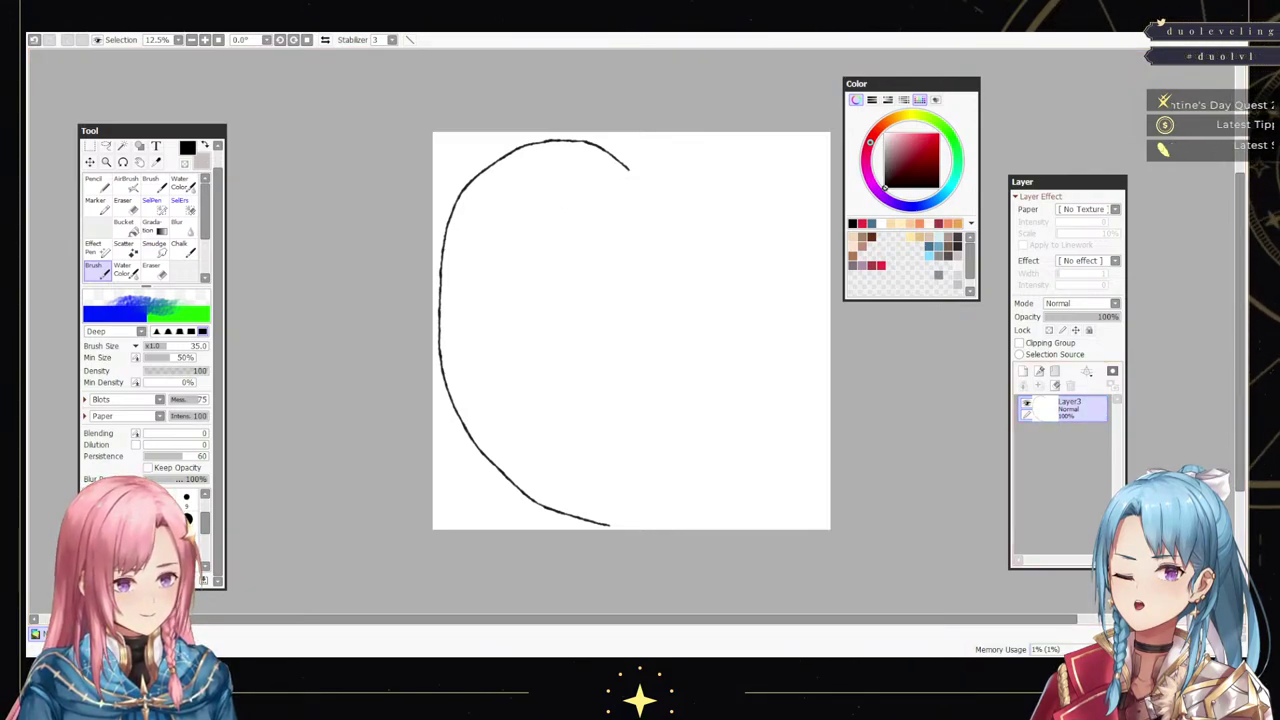
- Copy the half-outline layer and flip the copy horizontally
click(135, 25)
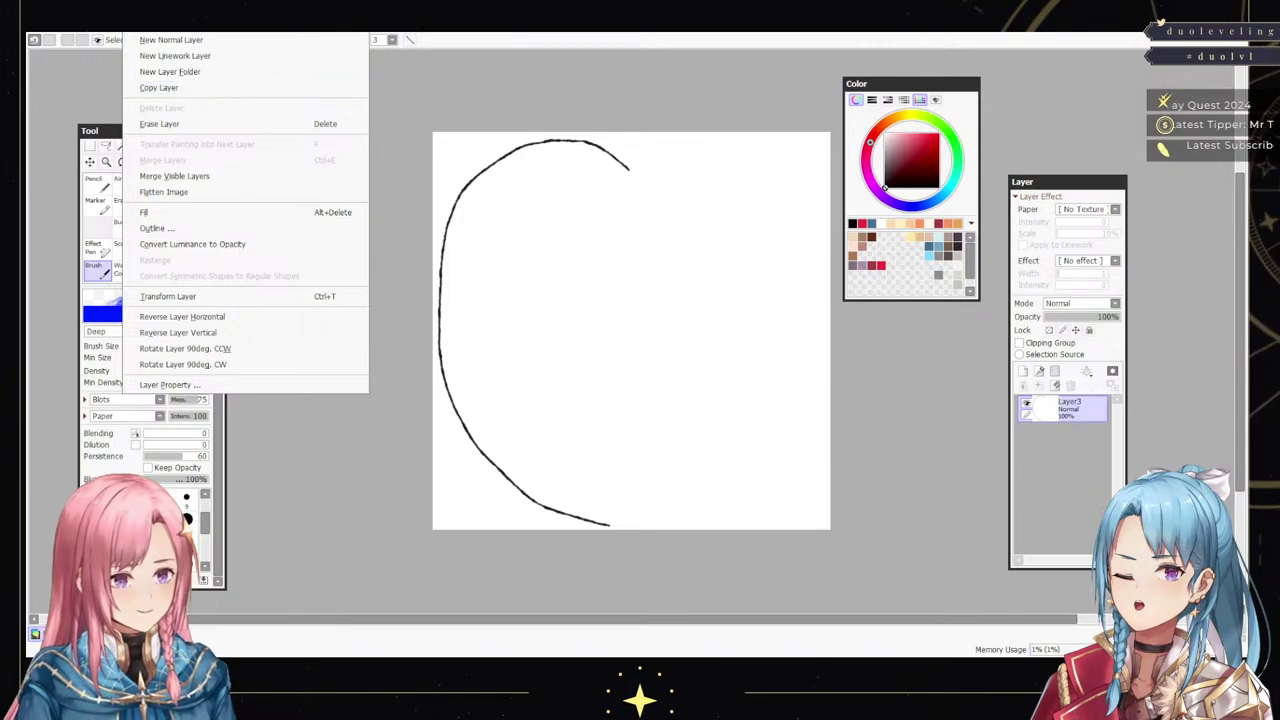
click(157, 87)
click(135, 25)
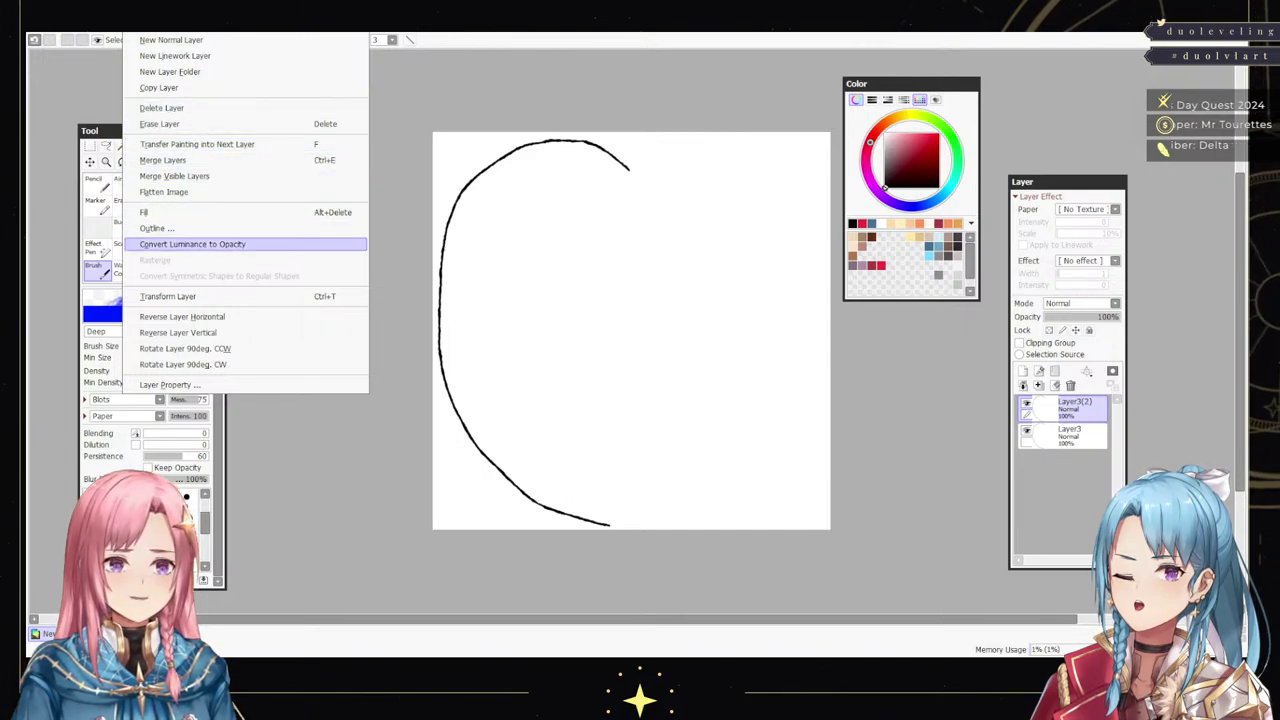
click(182, 316)
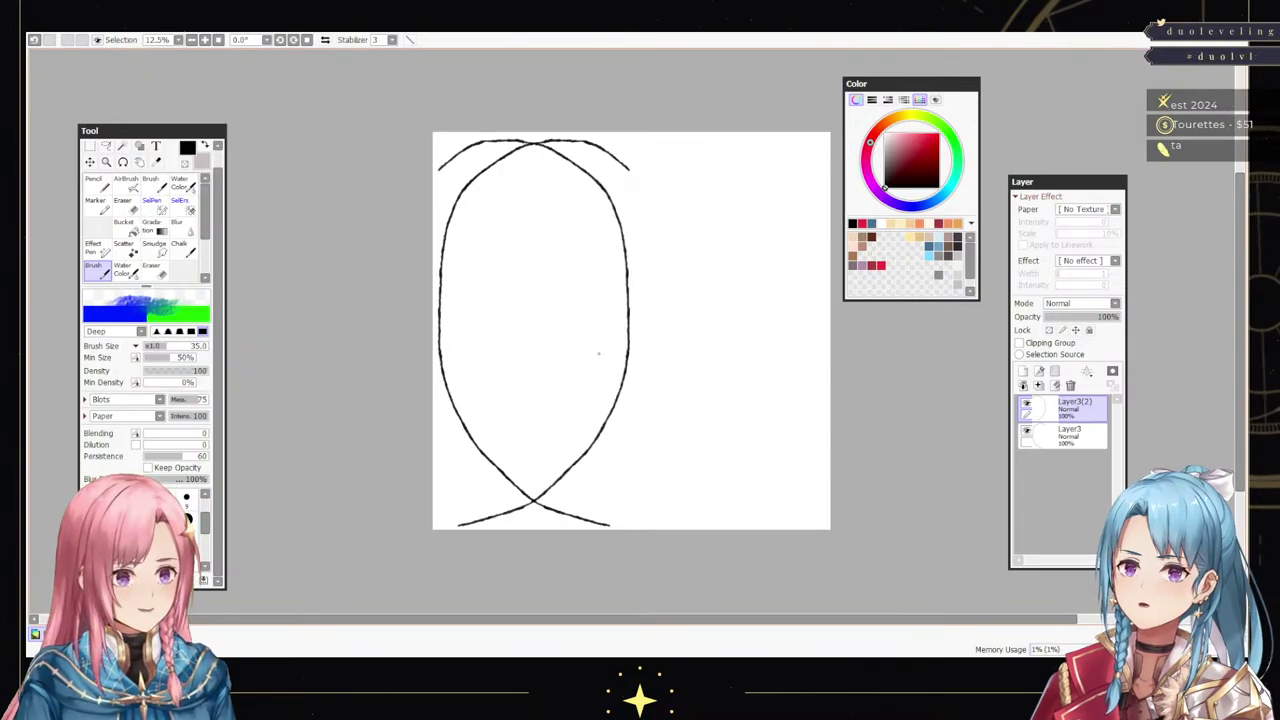
- Move the mirrored half to the right so both halves meet at the top notch, and merge the two layers
key(ctrl+t)
drag(531, 334, 723, 332)
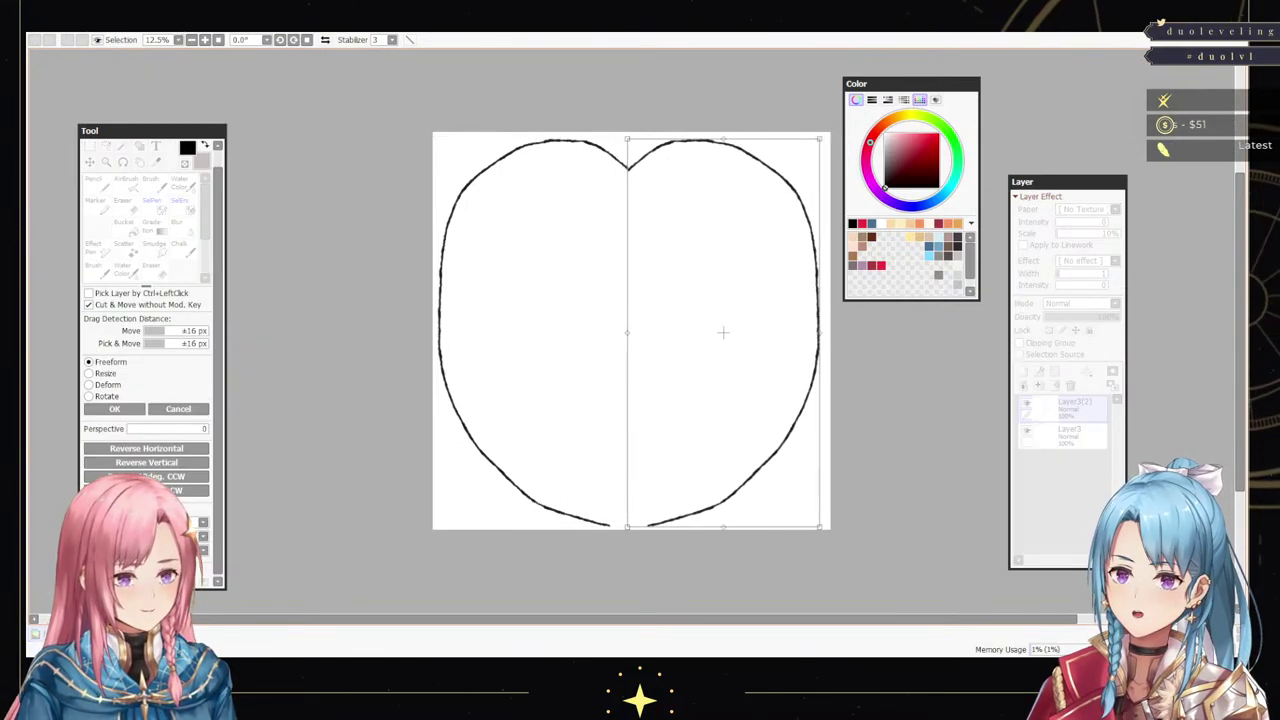
key(Return)
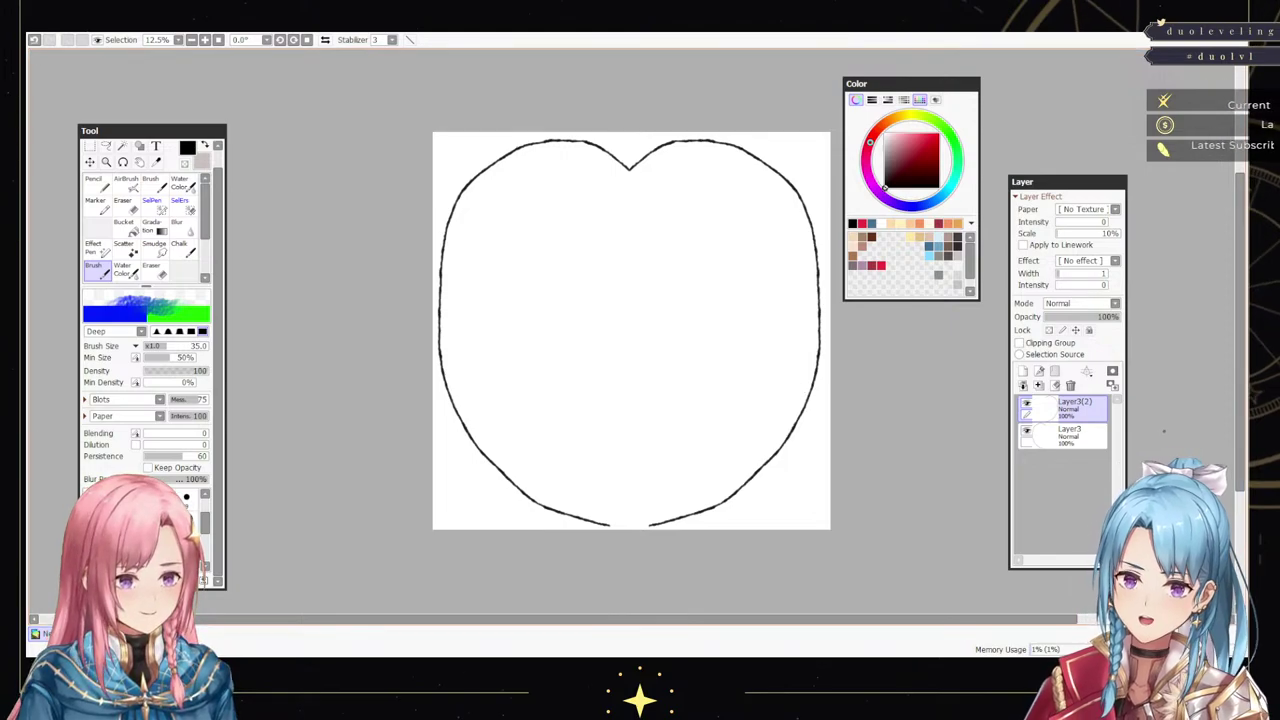
key(ctrl+e)
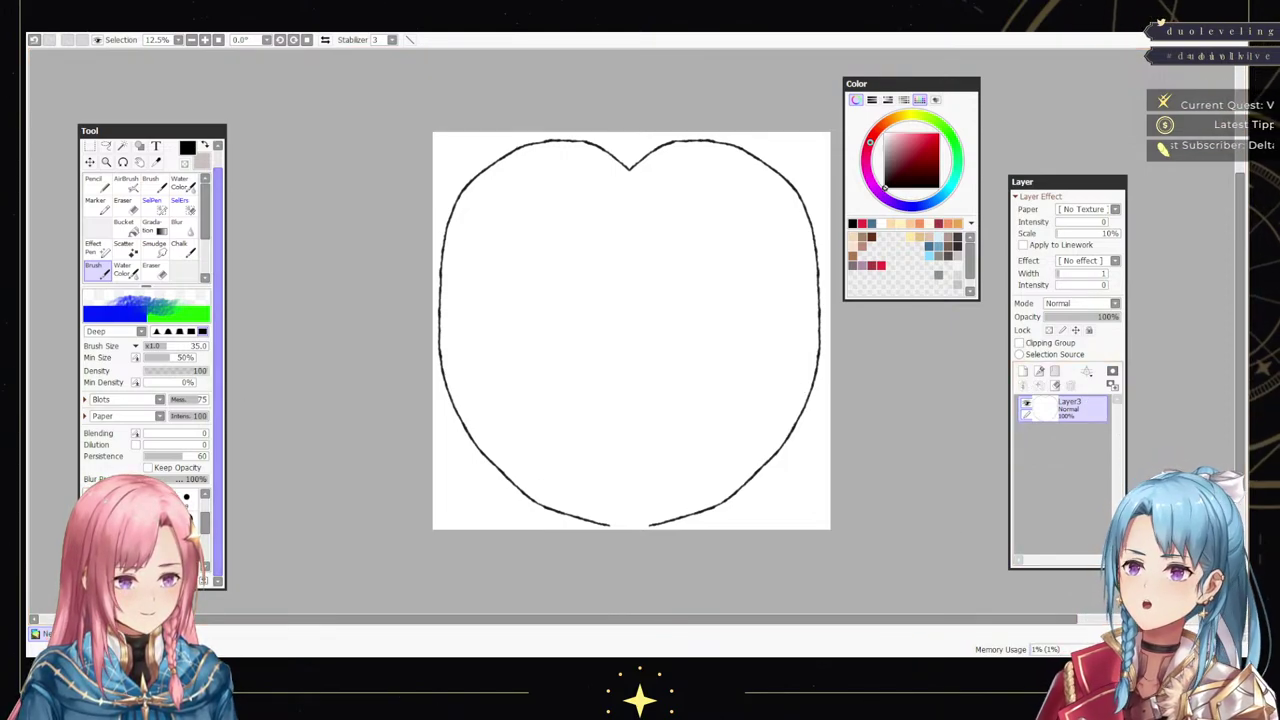
- Erase the lower part of both halves, keeping the two upper lobes and the sides
key(e)
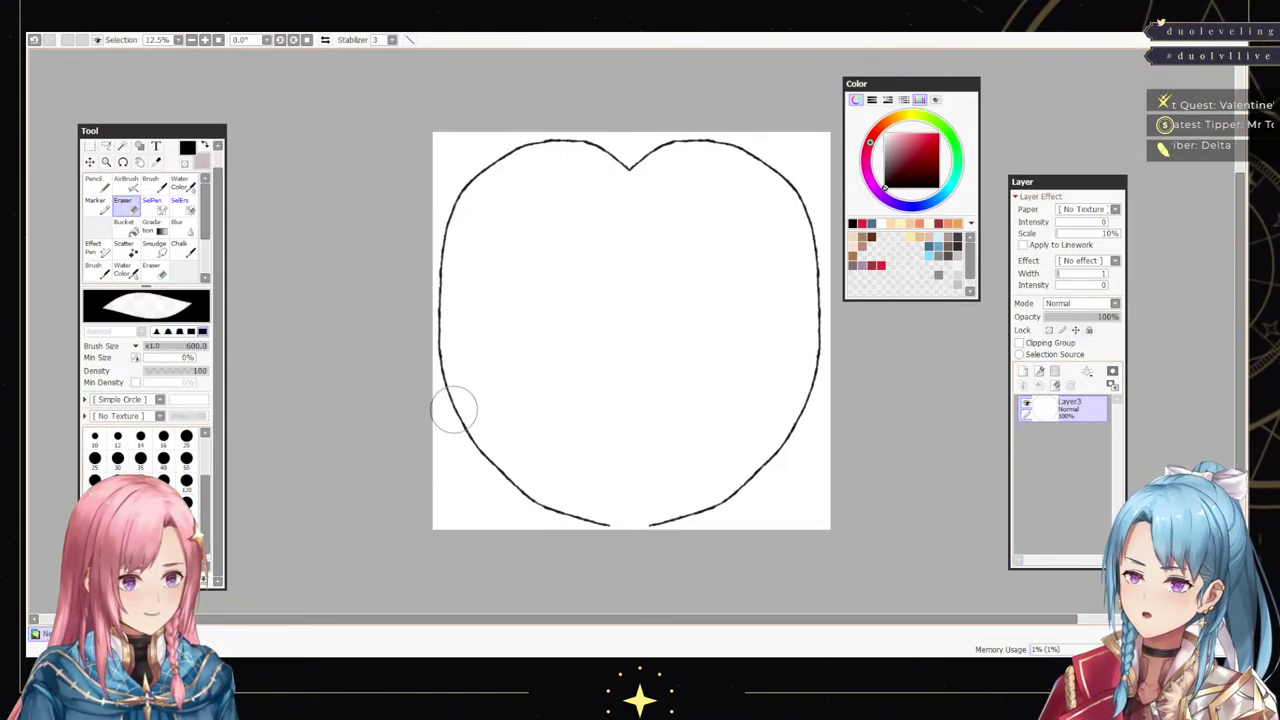
mouse_move(443, 378)
mouse_down()
mouse_move(555, 497)
mouse_move(703, 514)
mouse_move(829, 423)
mouse_move(811, 423)
mouse_move(835, 387)
mouse_up()
- Redraw the heart's lower left side with the Brush tool, curving down to a point at the canvas's bottom centre
key(n)
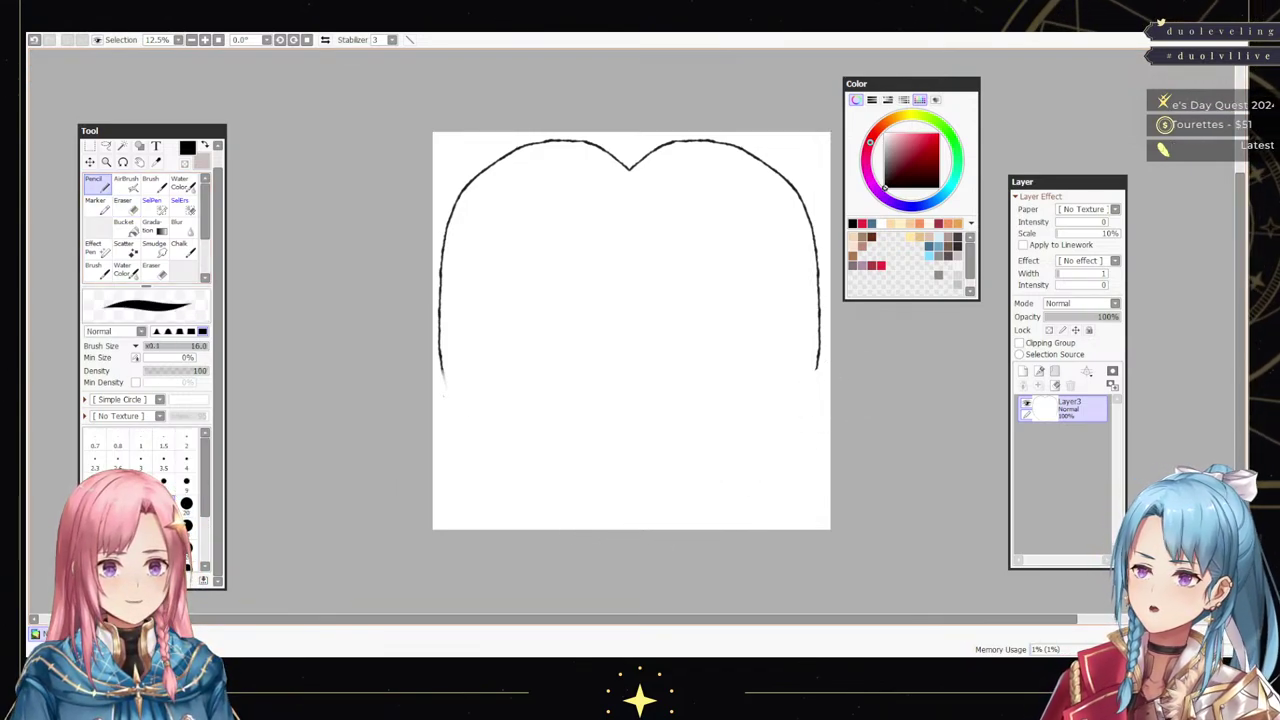
key(b)
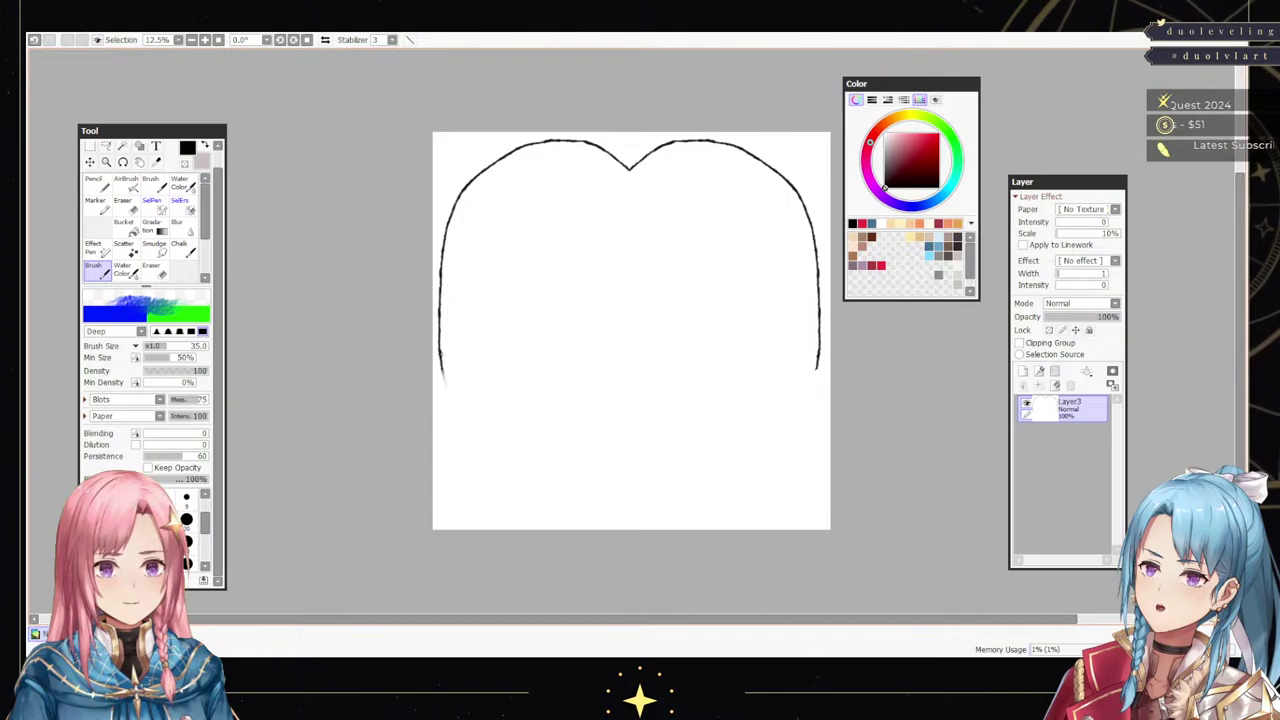
drag(440, 352, 565, 500)
key(ctrl+z)
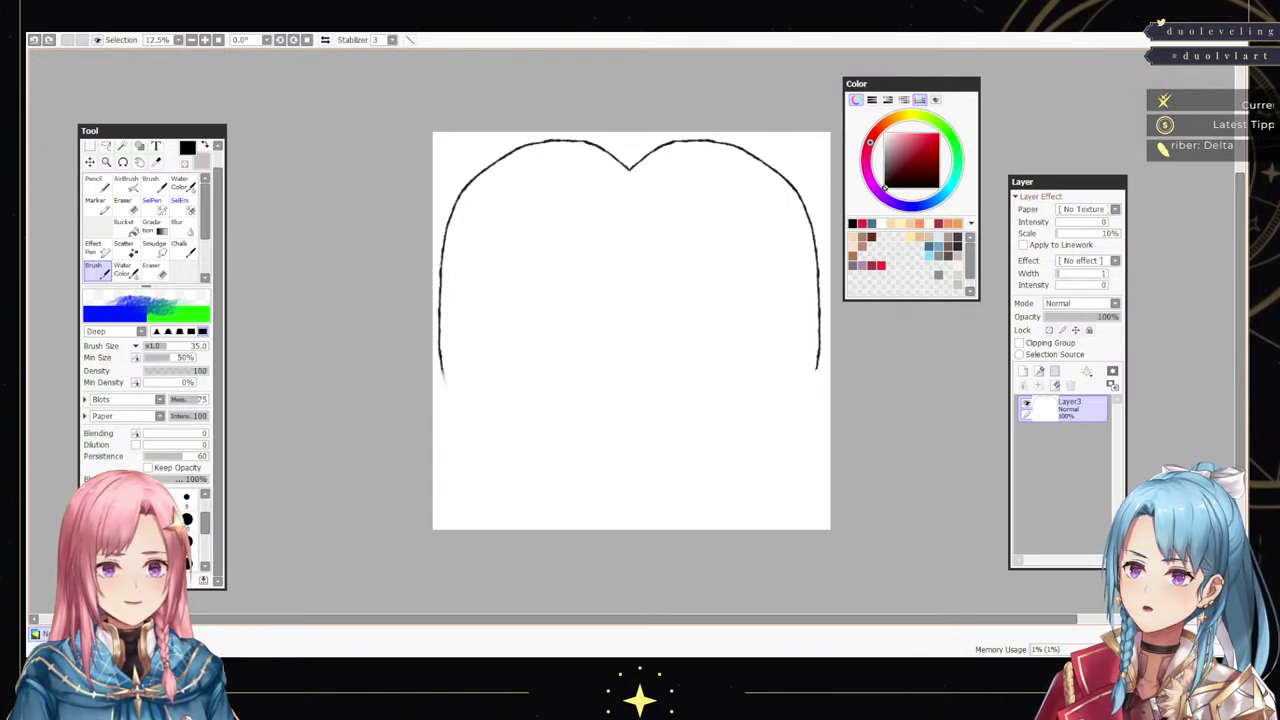
mouse_move(440, 264)
mouse_down()
mouse_move(458, 368)
mouse_move(583, 505)
mouse_move(608, 523)
mouse_move(692, 482)
mouse_up()
key(ctrl+z)
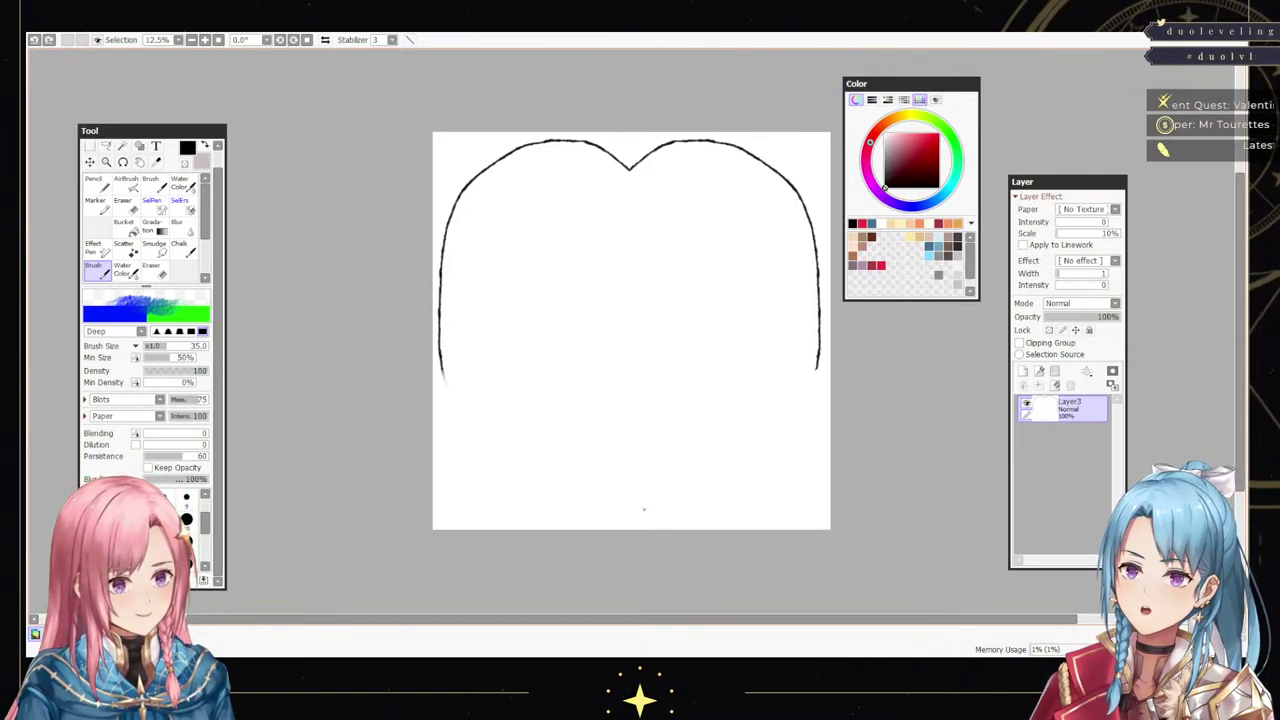
drag(639, 524, 480, 368)
key(ctrl+z)
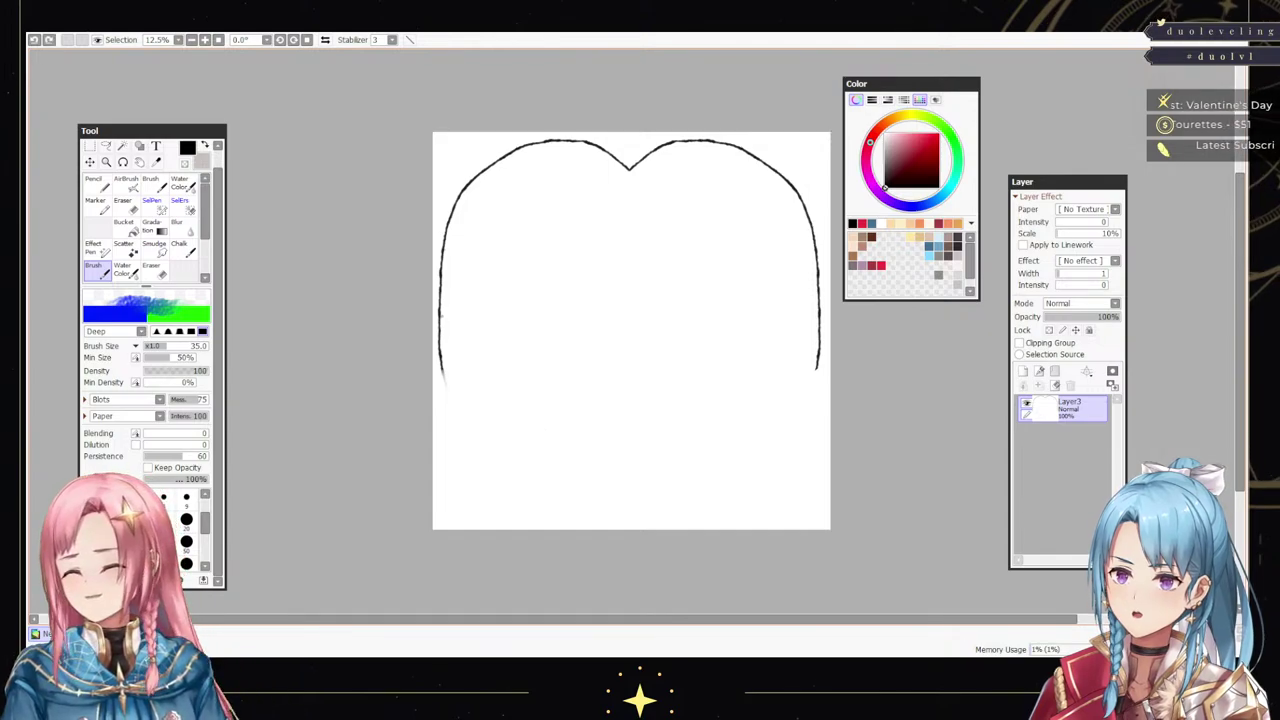
mouse_move(440, 330)
mouse_down()
mouse_move(500, 425)
mouse_move(588, 508)
mouse_move(612, 521)
mouse_move(640, 497)
mouse_up()
key(ctrl+z)
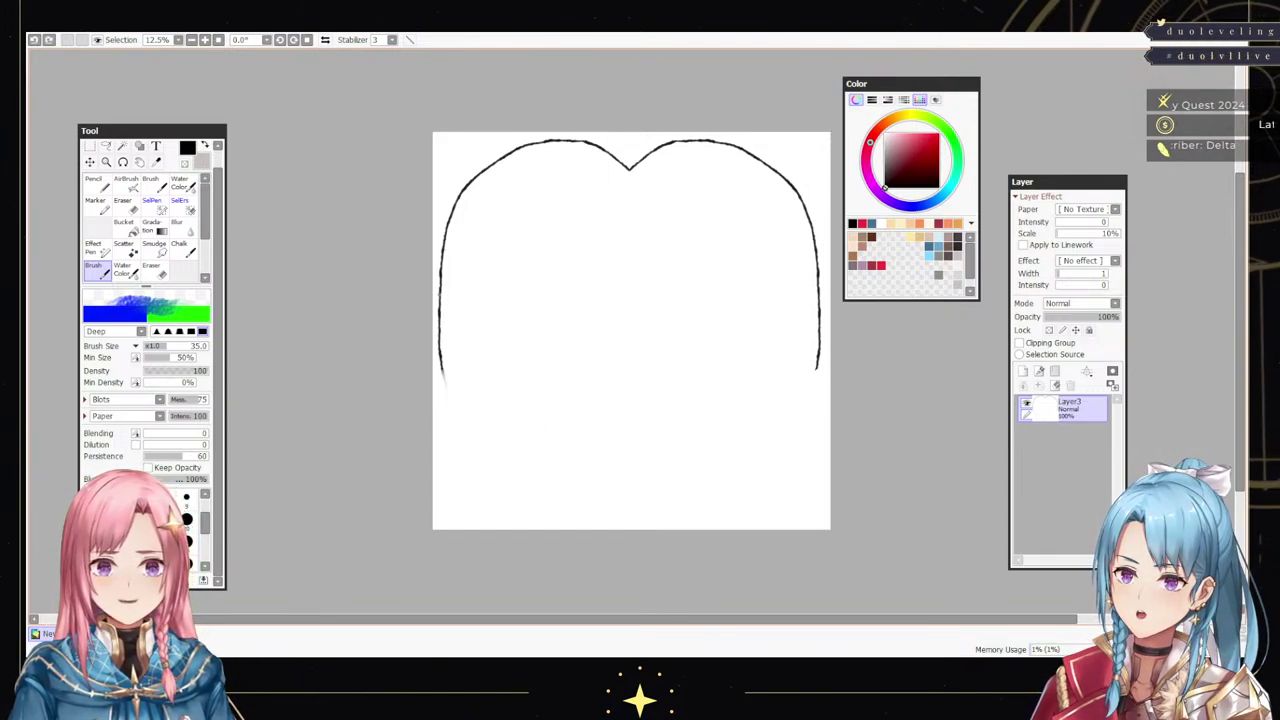
mouse_move(441, 295)
mouse_down()
mouse_move(492, 422)
mouse_move(622, 518)
mouse_move(731, 434)
mouse_up()
key(ctrl+z)
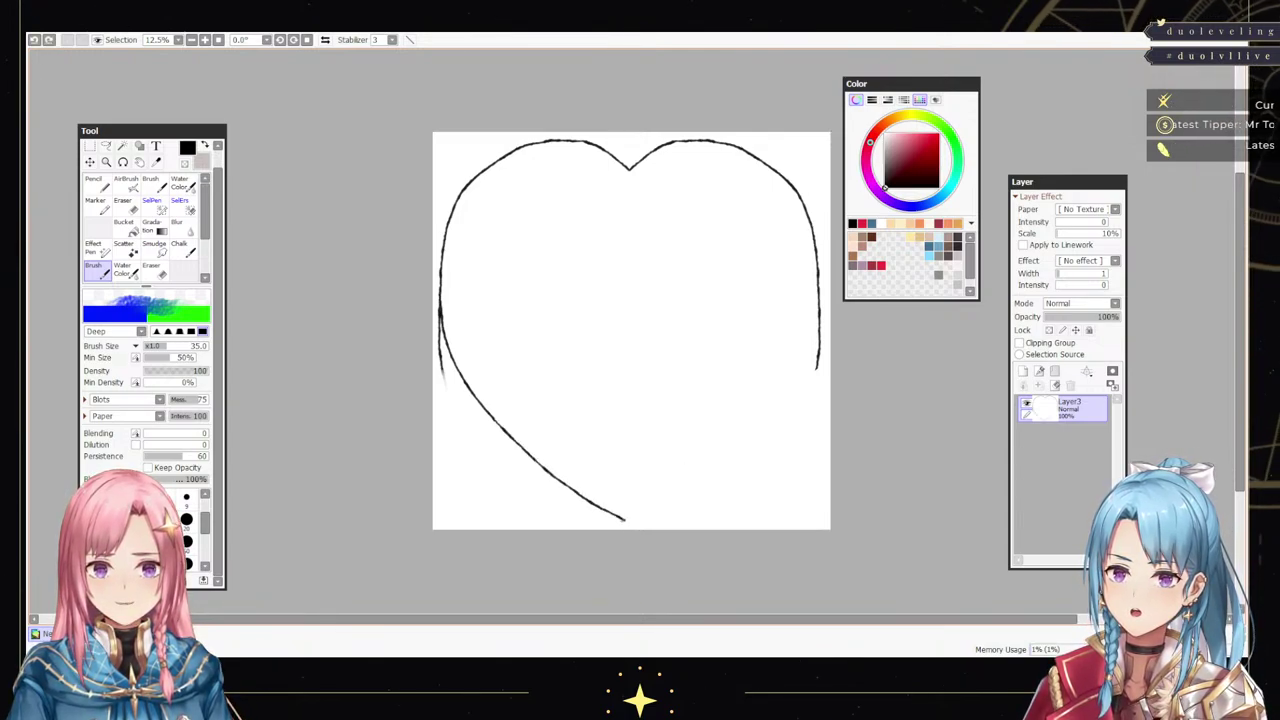
- Draw the heart's lower right side with the Brush tool, from the bottom point up to the right edge of the outline
mouse_move(625, 520)
mouse_down()
mouse_move(751, 446)
mouse_move(806, 394)
mouse_up()
key(ctrl+z)
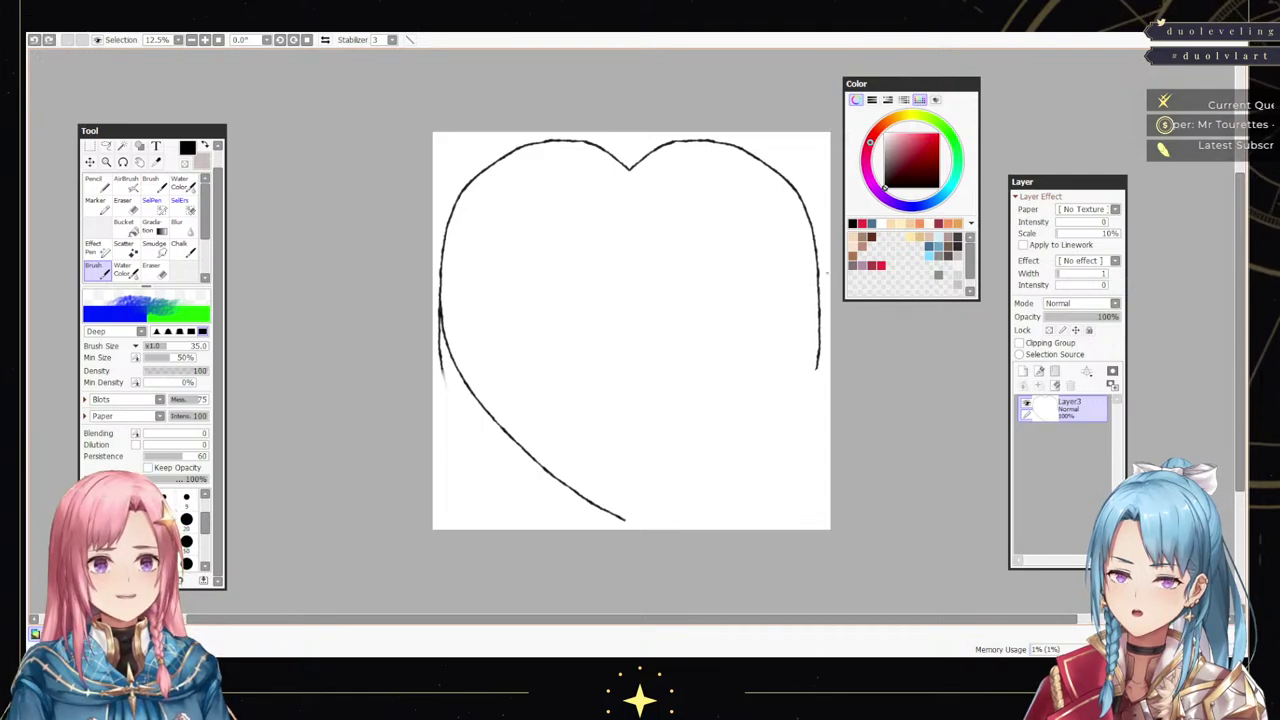
mouse_move(817, 276)
mouse_down()
mouse_move(805, 370)
mouse_move(760, 452)
mouse_up()
key(ctrl+z)
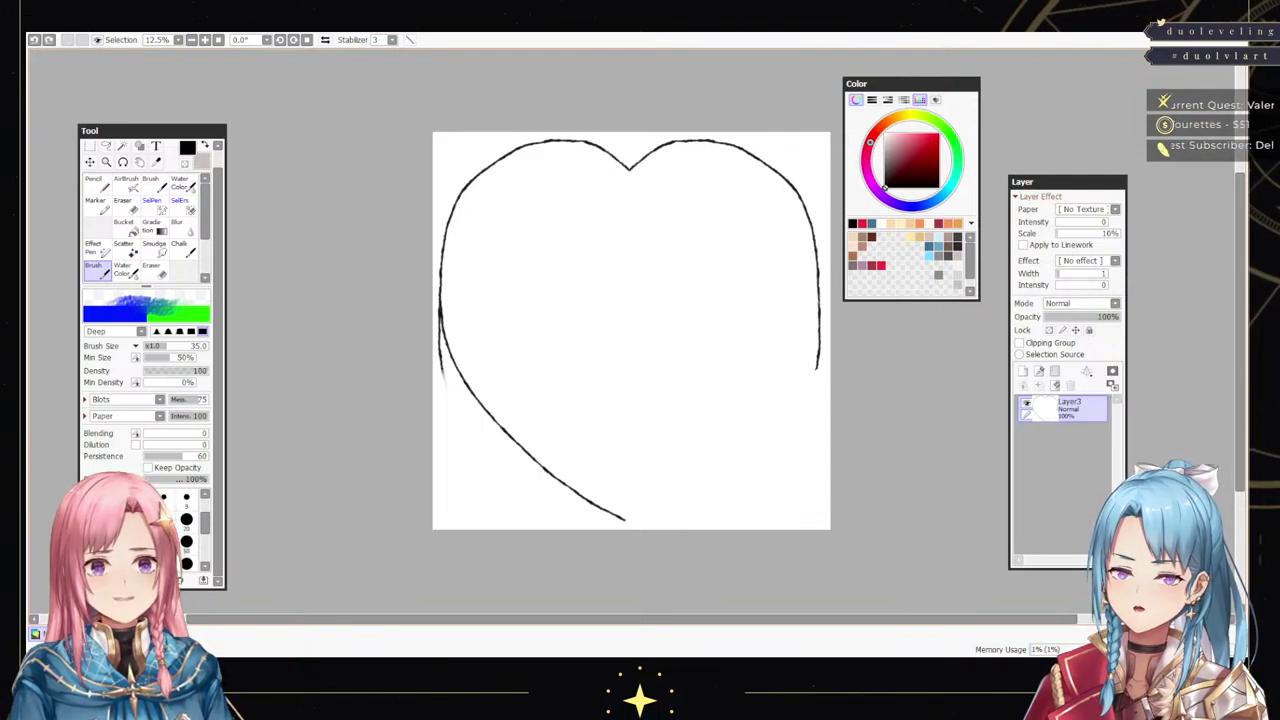
mouse_move(814, 301)
mouse_down()
mouse_move(818, 330)
mouse_move(778, 432)
mouse_move(710, 505)
mouse_up()
key(ctrl+z)
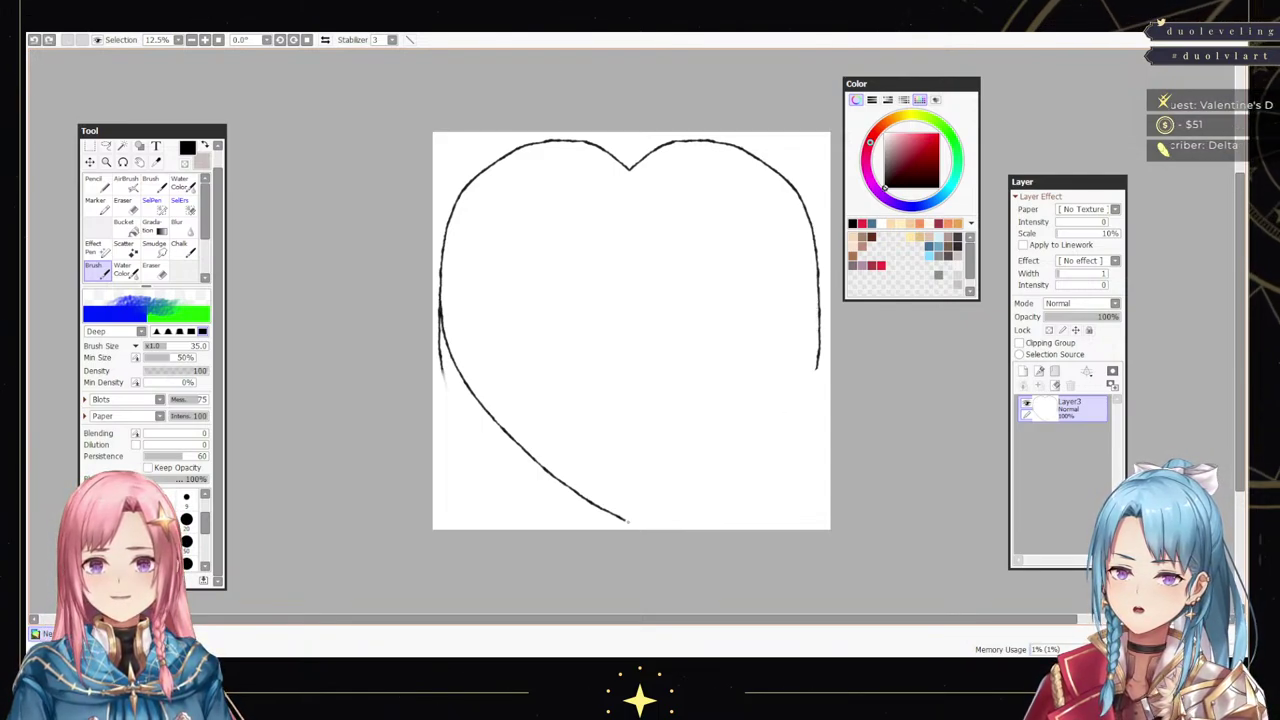
drag(622, 516, 700, 450)
key(ctrl+z)
mouse_move(621, 518)
mouse_down()
mouse_move(784, 402)
mouse_move(813, 348)
mouse_move(814, 272)
mouse_up()
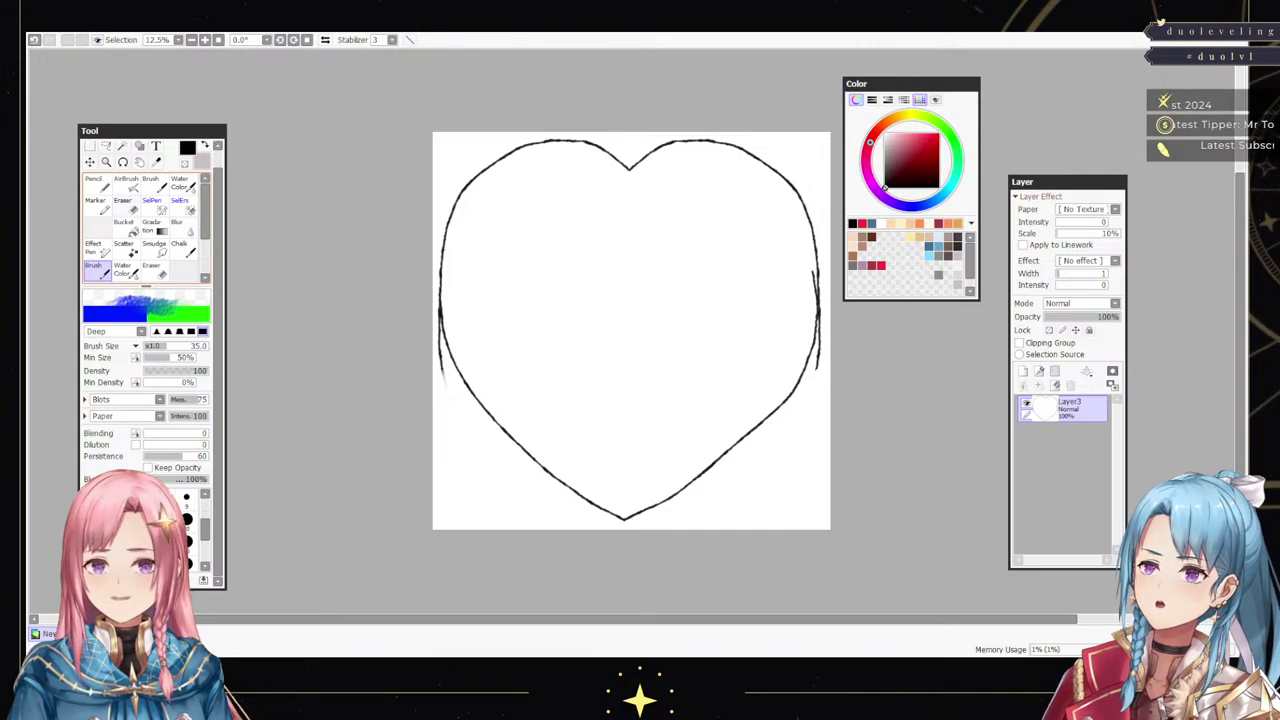
- Erase the stray overlapping line ends on both sides of the heart outline with the Eraser at size 40
key(e)
click(163, 458)
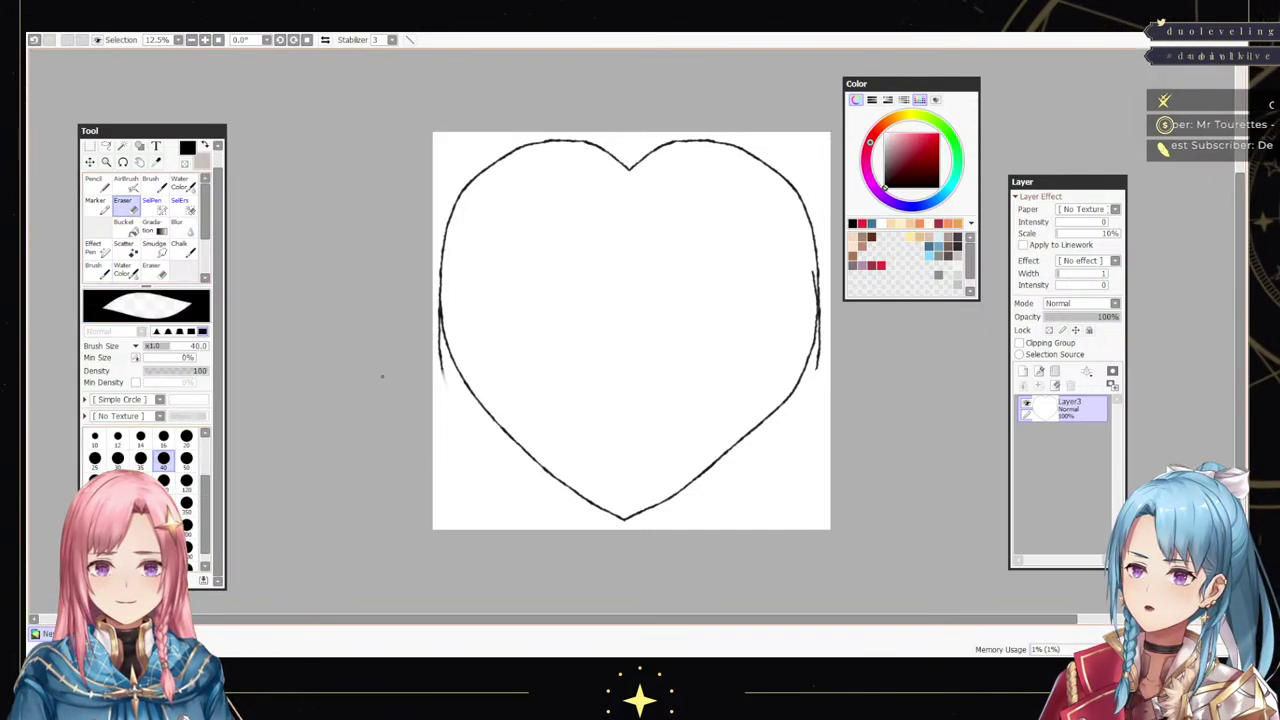
drag(441, 355, 436, 314)
mouse_move(824, 335)
mouse_down()
mouse_move(818, 366)
mouse_move(820, 316)
mouse_move(820, 336)
mouse_up()
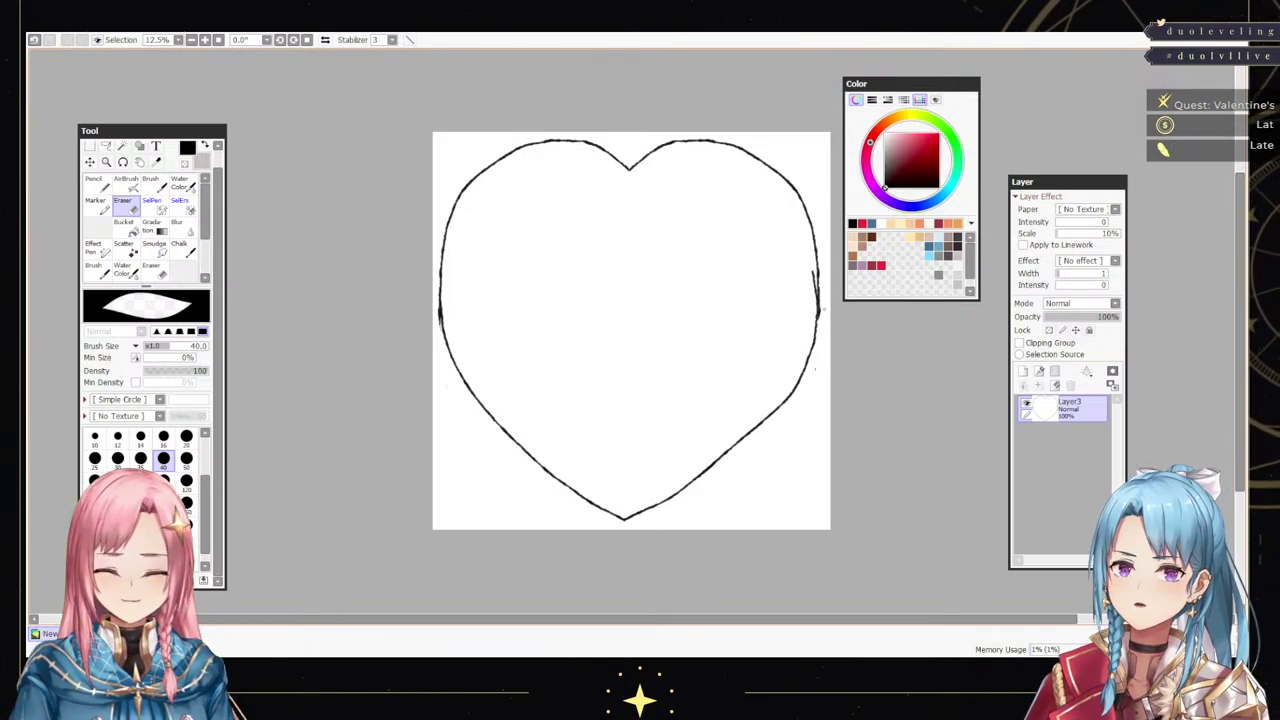
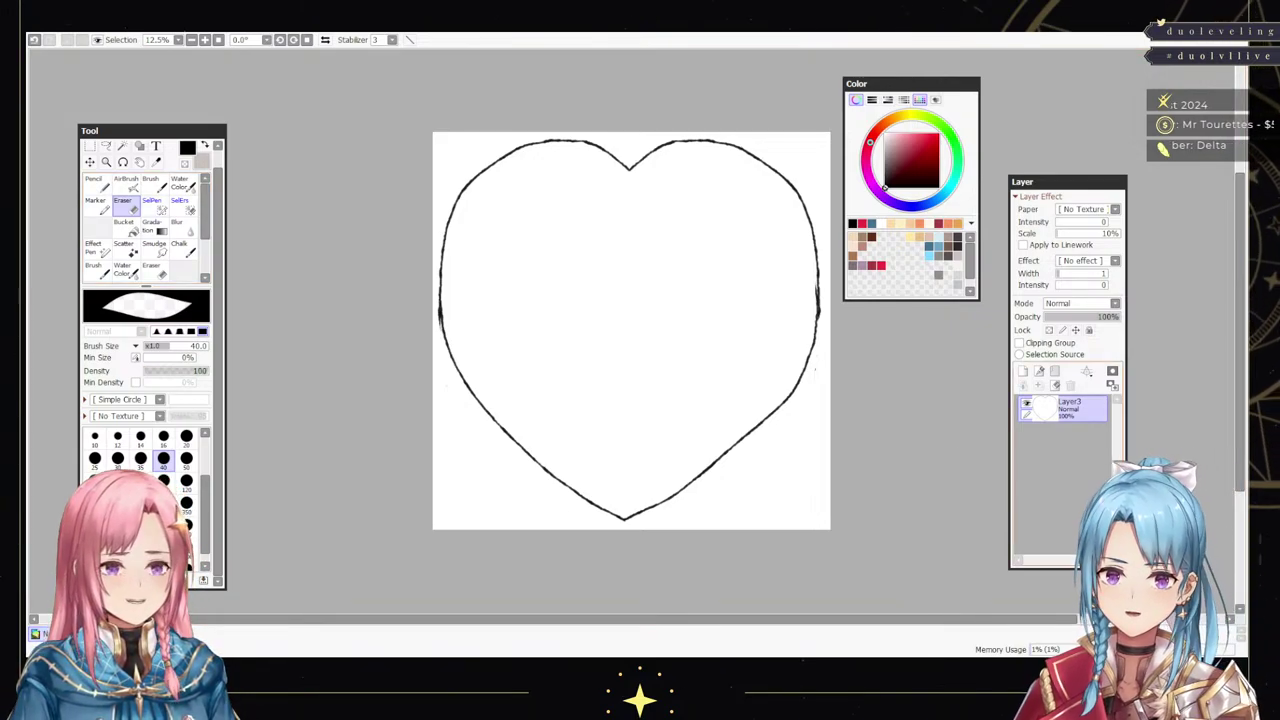
- Add a new layer and handwrite "I'd kill for you, guildie!" inside the heart with the Pencil tool in black
click(1022, 371)
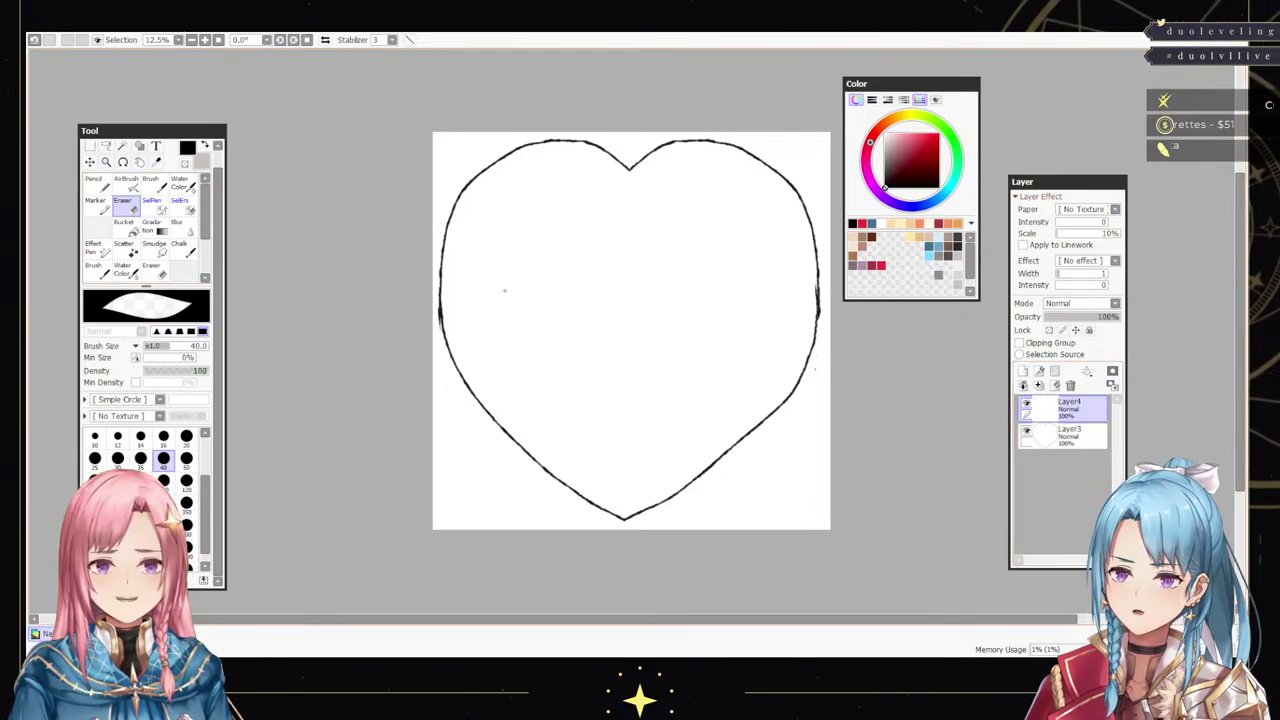
key(n)
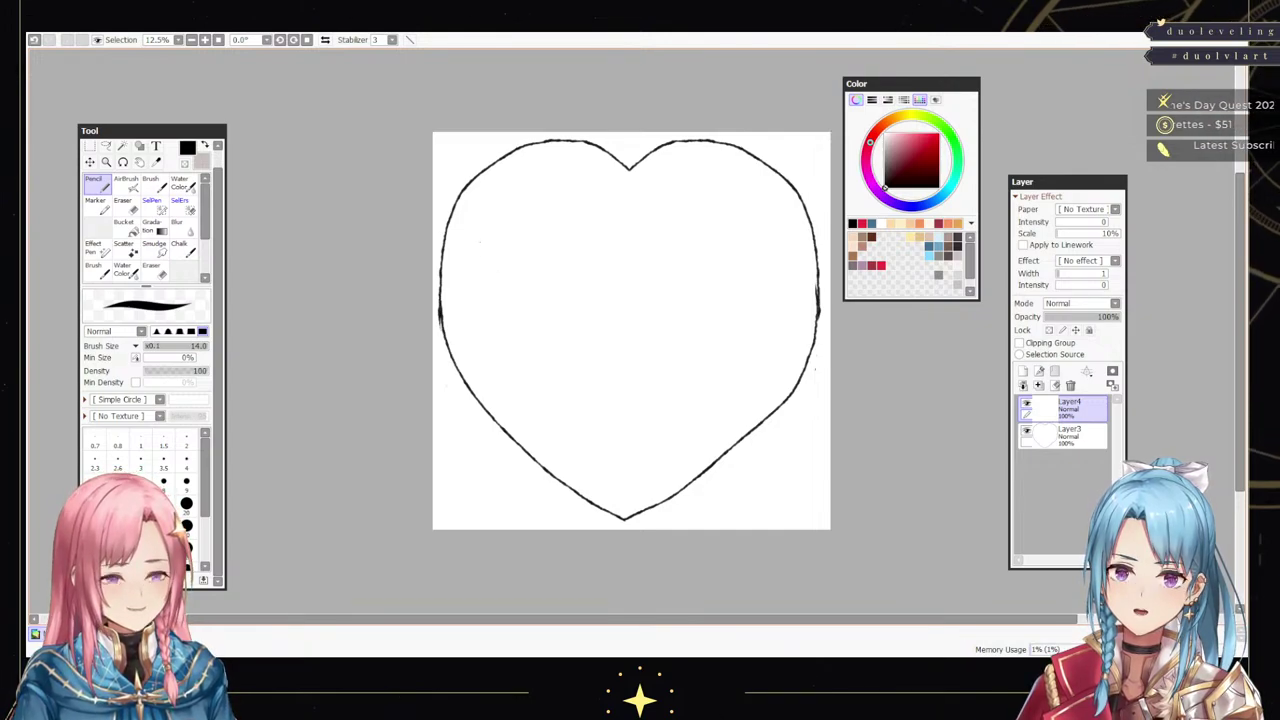
mouse_move(481, 240)
mouse_down()
mouse_move(509, 233)
mouse_move(492, 266)
mouse_move(510, 261)
mouse_up()
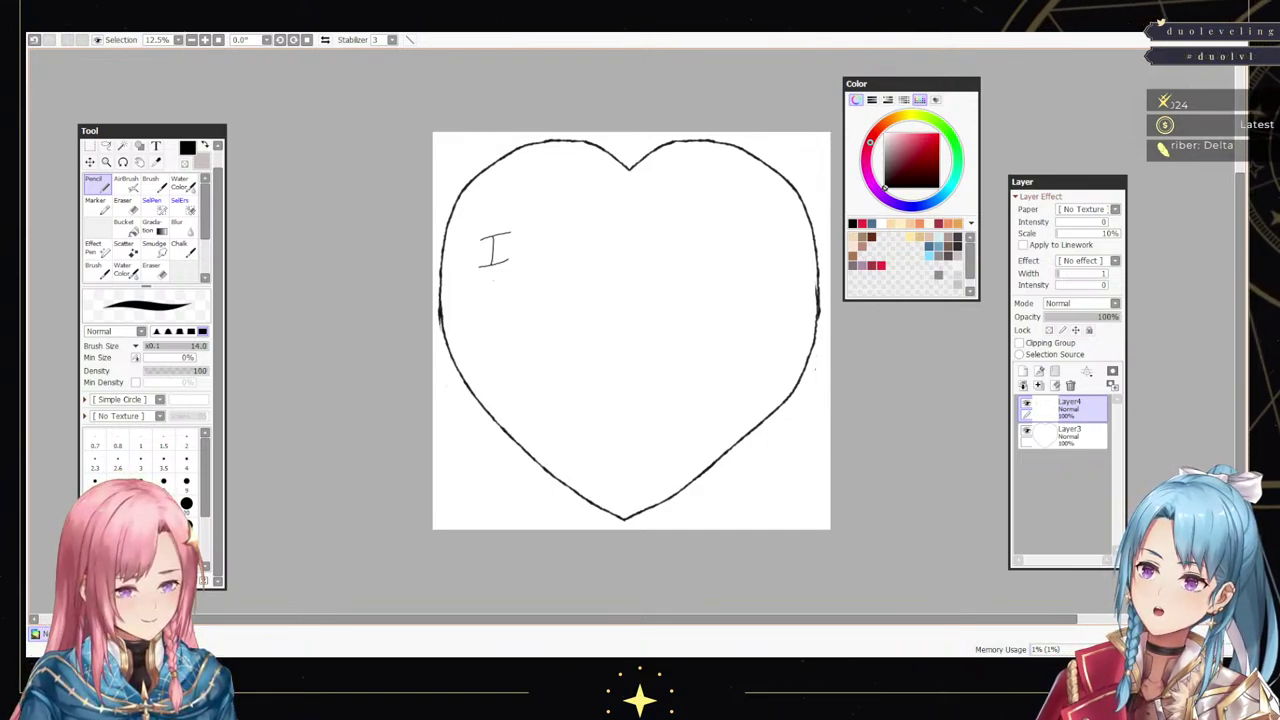
mouse_move(535, 248)
mouse_down()
mouse_move(534, 264)
mouse_move(562, 254)
mouse_move(559, 273)
mouse_up()
mouse_move(557, 259)
mouse_down()
mouse_move(581, 243)
mouse_move(583, 268)
mouse_move(613, 262)
mouse_up()
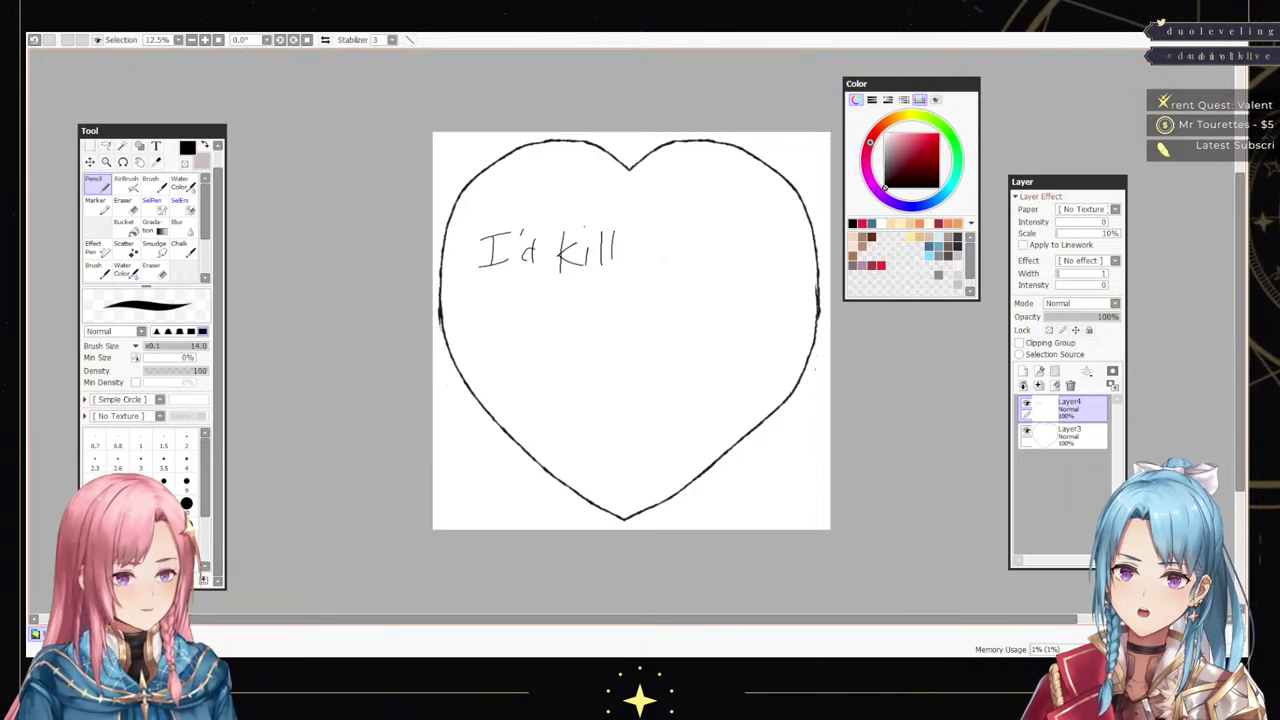
mouse_move(682, 212)
mouse_down()
mouse_move(664, 266)
mouse_move(676, 245)
mouse_move(702, 269)
mouse_move(728, 242)
mouse_up()
mouse_move(500, 293)
mouse_down()
mouse_move(509, 327)
mouse_move(530, 306)
mouse_move(560, 329)
mouse_move(544, 374)
mouse_move(554, 394)
mouse_move(531, 396)
mouse_move(556, 366)
mouse_move(585, 380)
mouse_up()
mouse_move(610, 337)
mouse_down()
mouse_move(606, 377)
mouse_move(652, 385)
mouse_move(679, 368)
mouse_move(692, 385)
mouse_up()
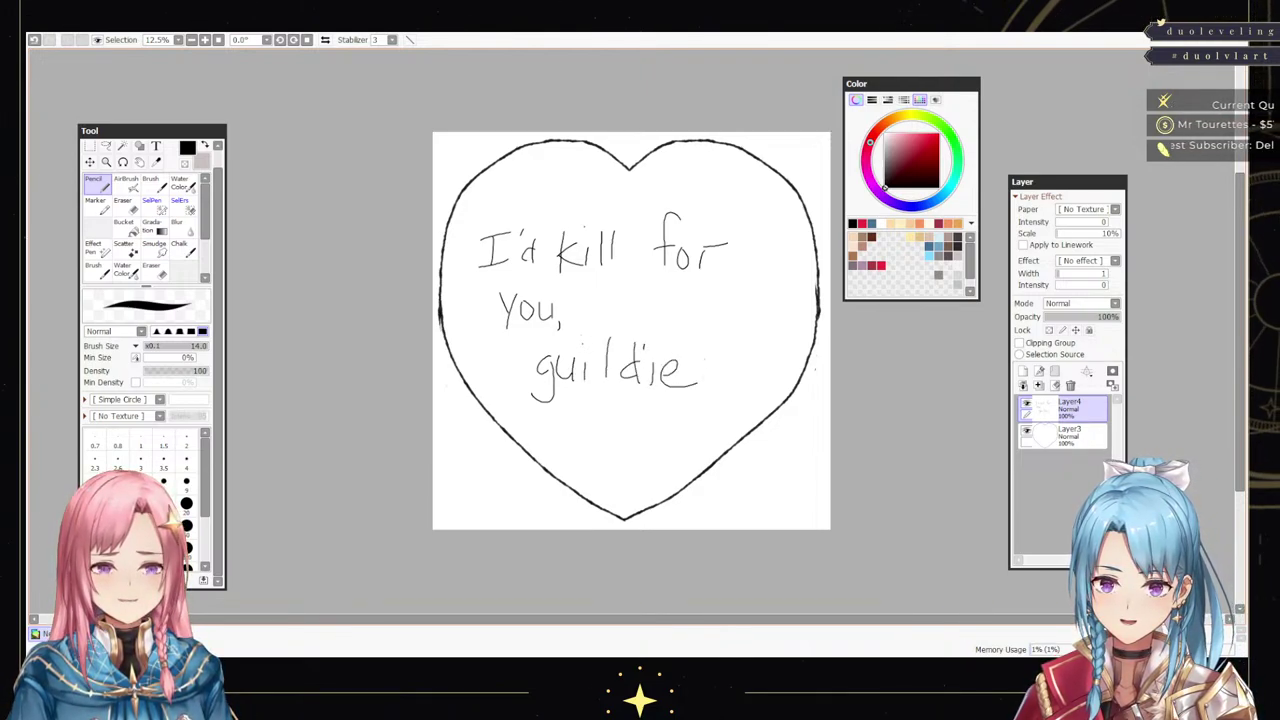
drag(712, 312, 712, 357)
click(711, 392)
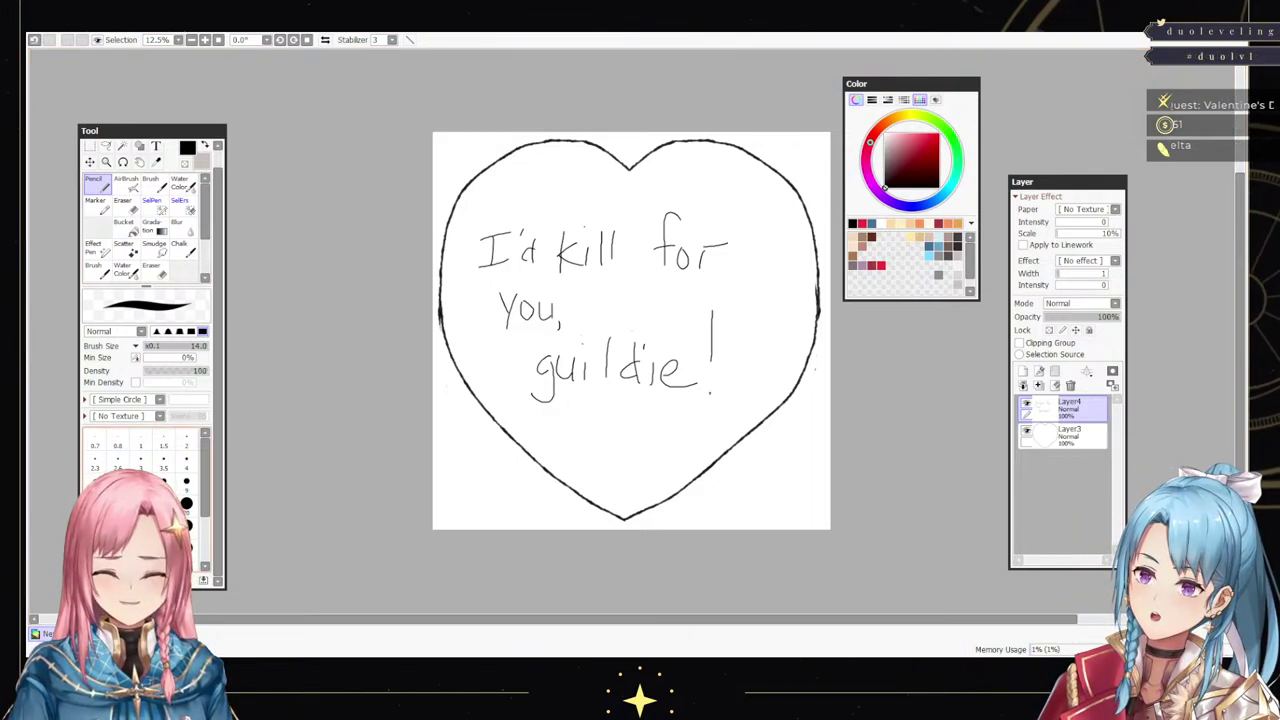
- Draw a small knife outline below the lettering with the Brush tool at size 35
key(bracketright)
key(bracketright)
key(bracketright)
key(bracketright)
key(b)
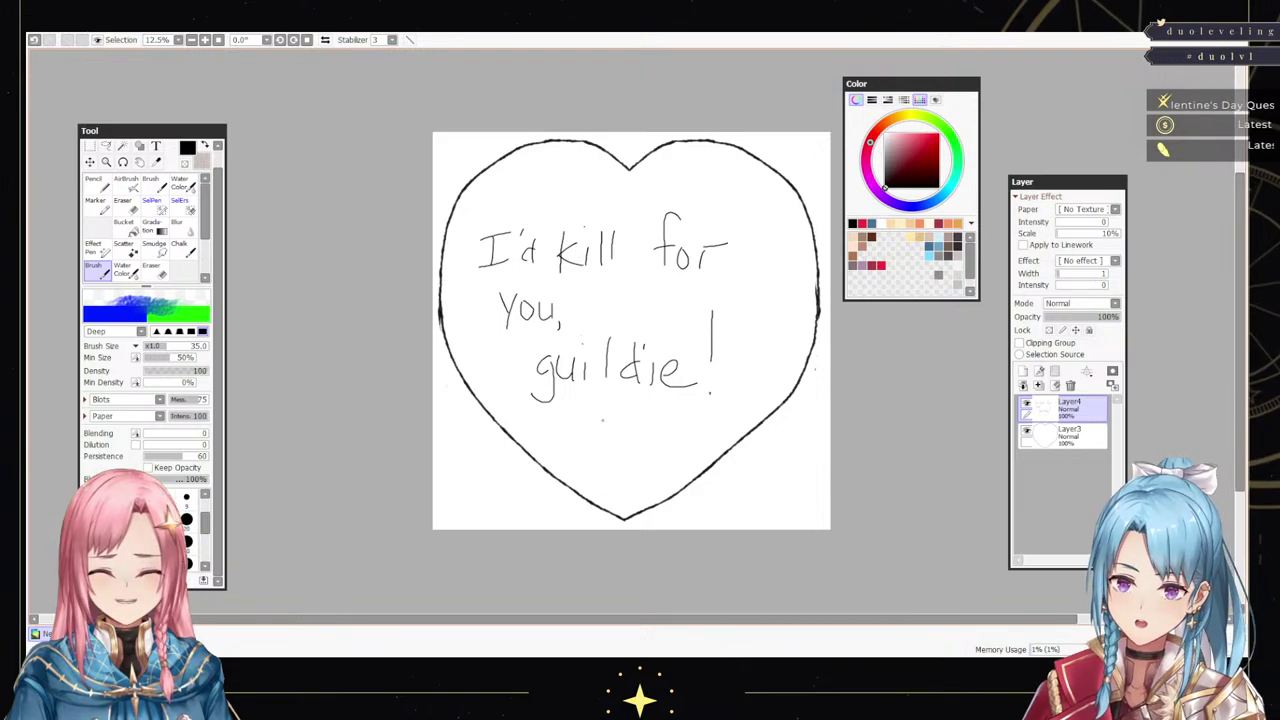
mouse_move(586, 410)
mouse_down()
mouse_move(621, 446)
mouse_move(584, 428)
mouse_move(588, 448)
mouse_move(645, 470)
mouse_up()
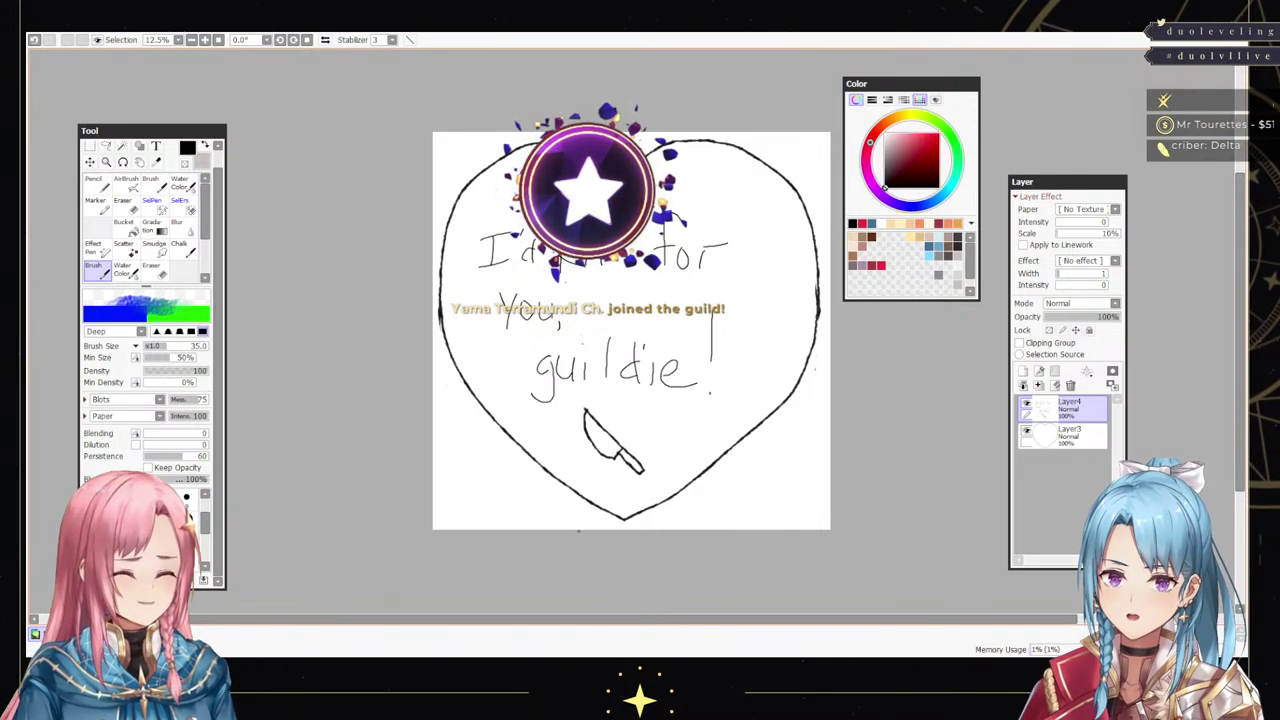
- Try a pale yellow glint on the knife's tip, first with the Brush, redone with the Pencil at size 16
click(904, 133)
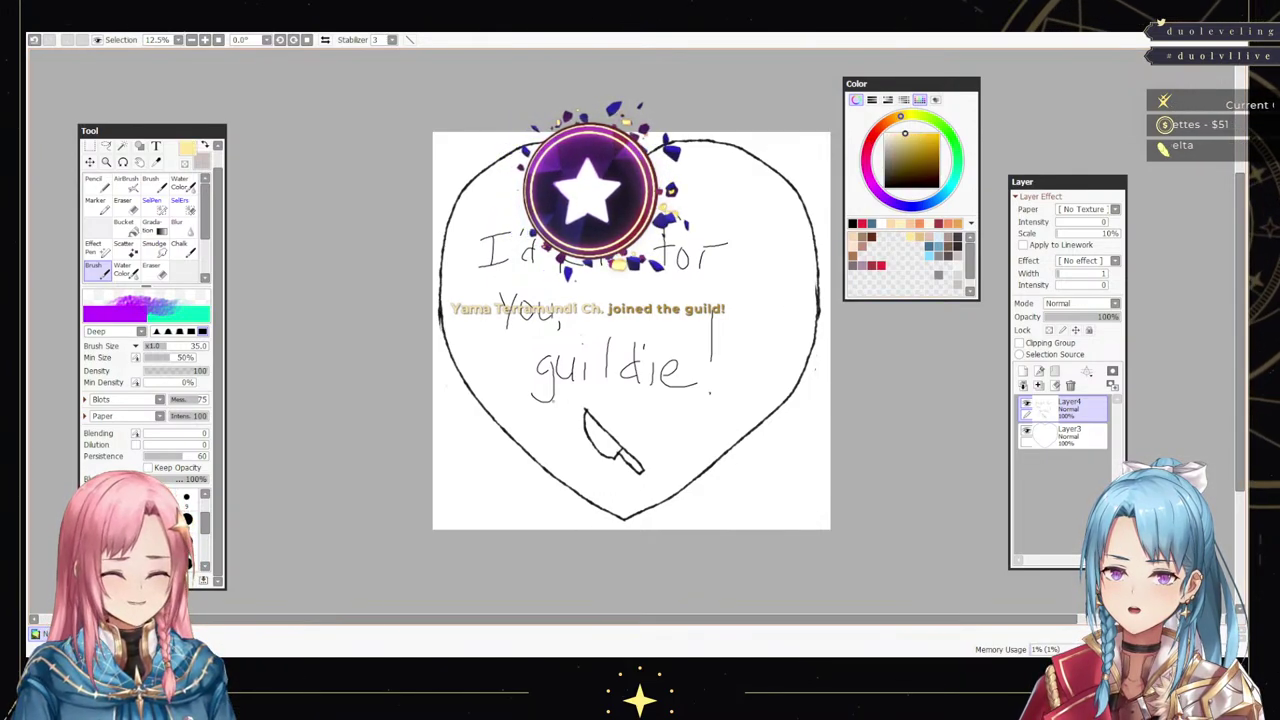
drag(597, 407, 592, 418)
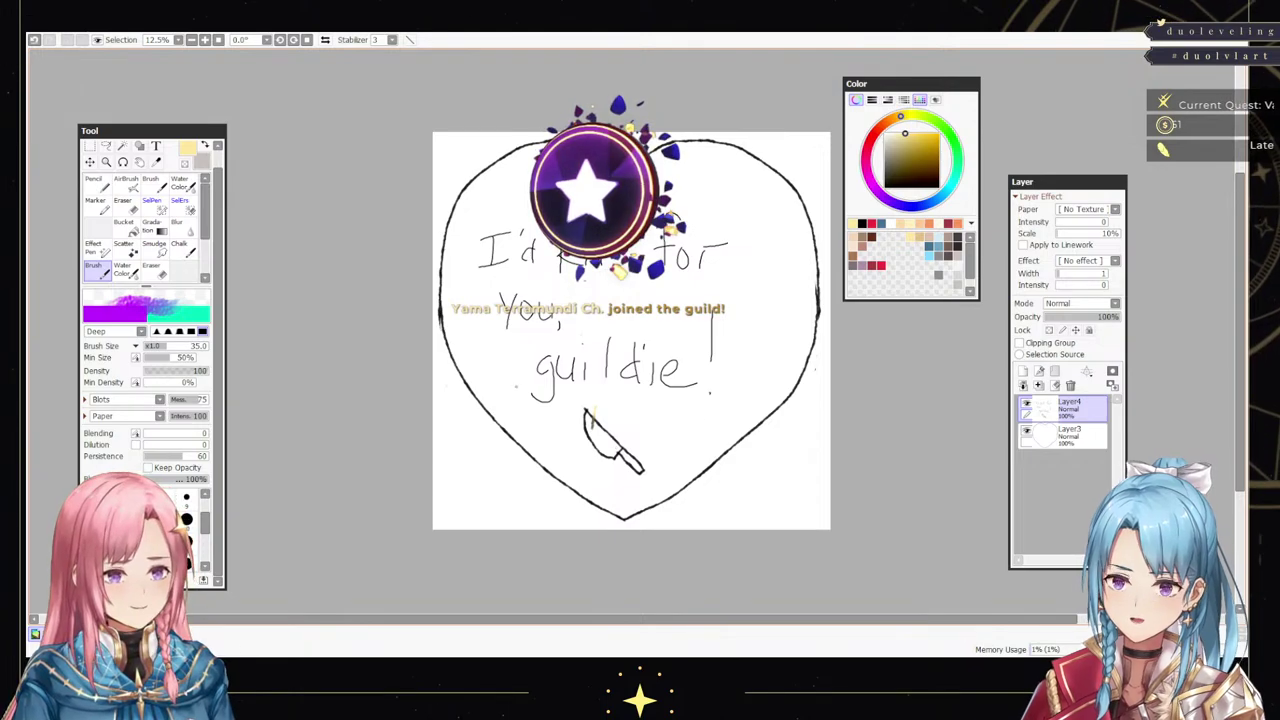
key(n)
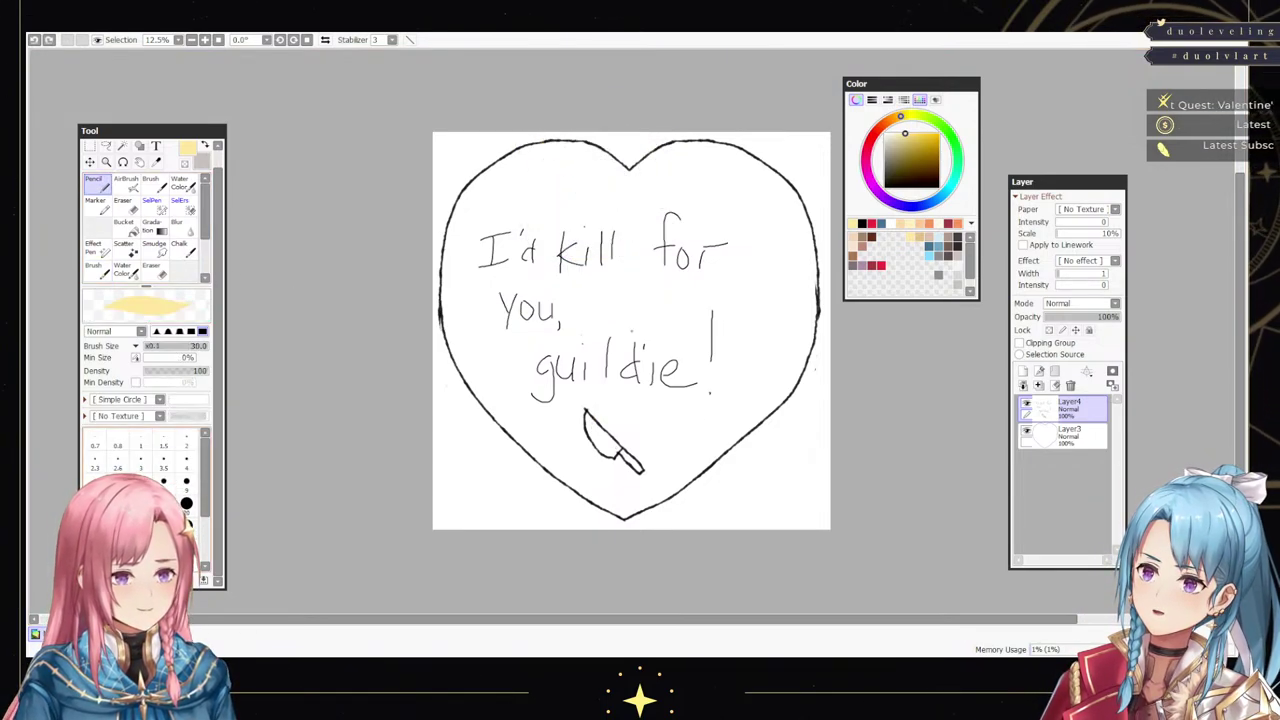
key(bracketleft)
key(bracketleft)
key(bracketleft)
key(bracketleft)
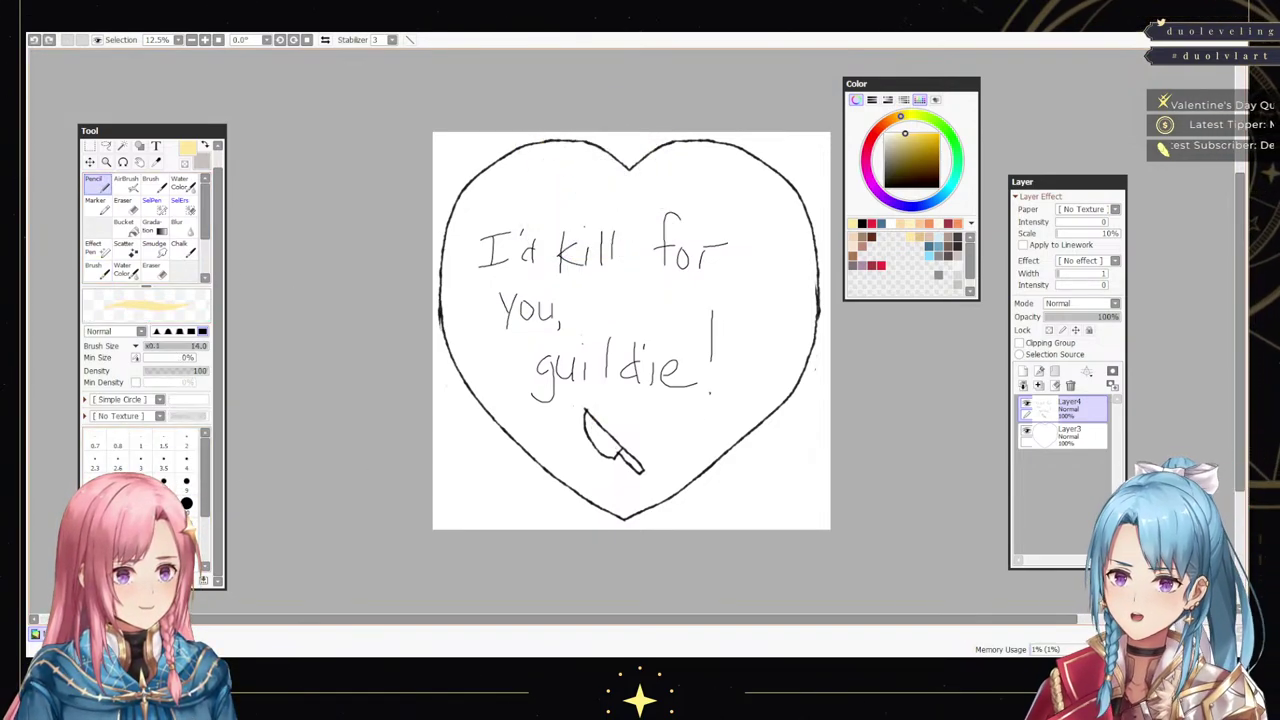
key(bracketright)
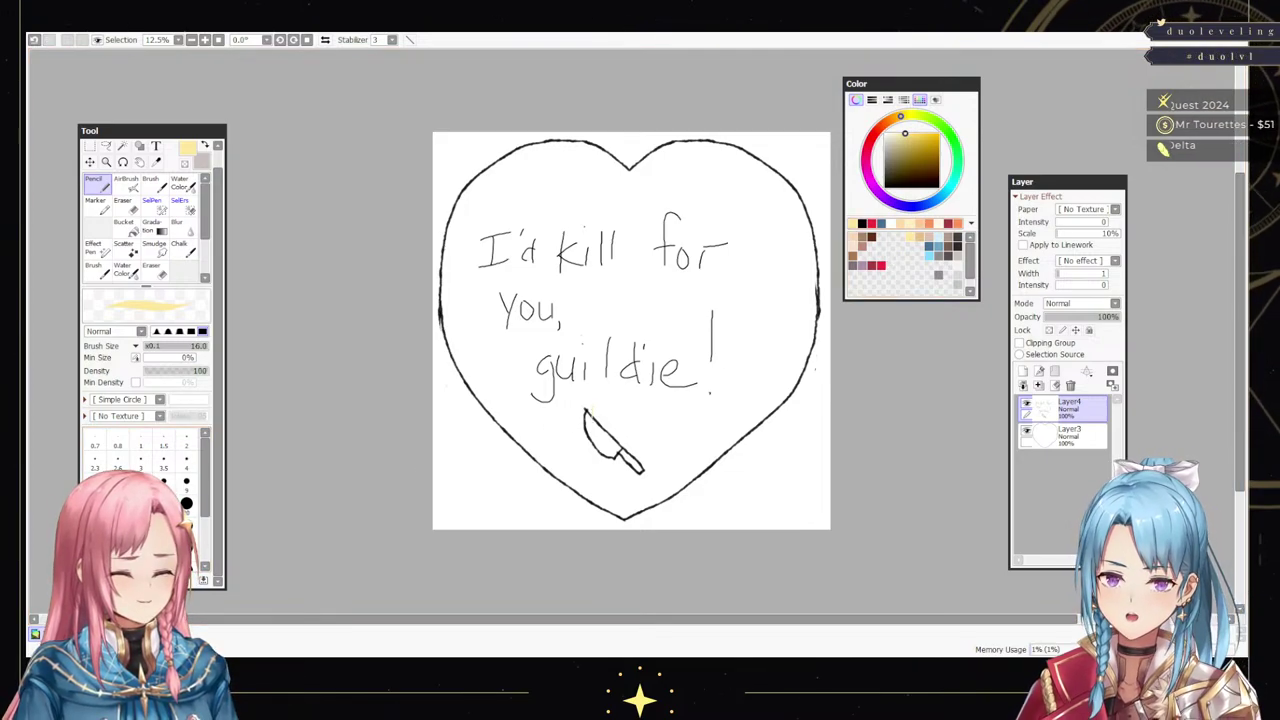
- Draw an orange cross-shaped glint on the knife's tip with the Pencil at size 35
key(x)
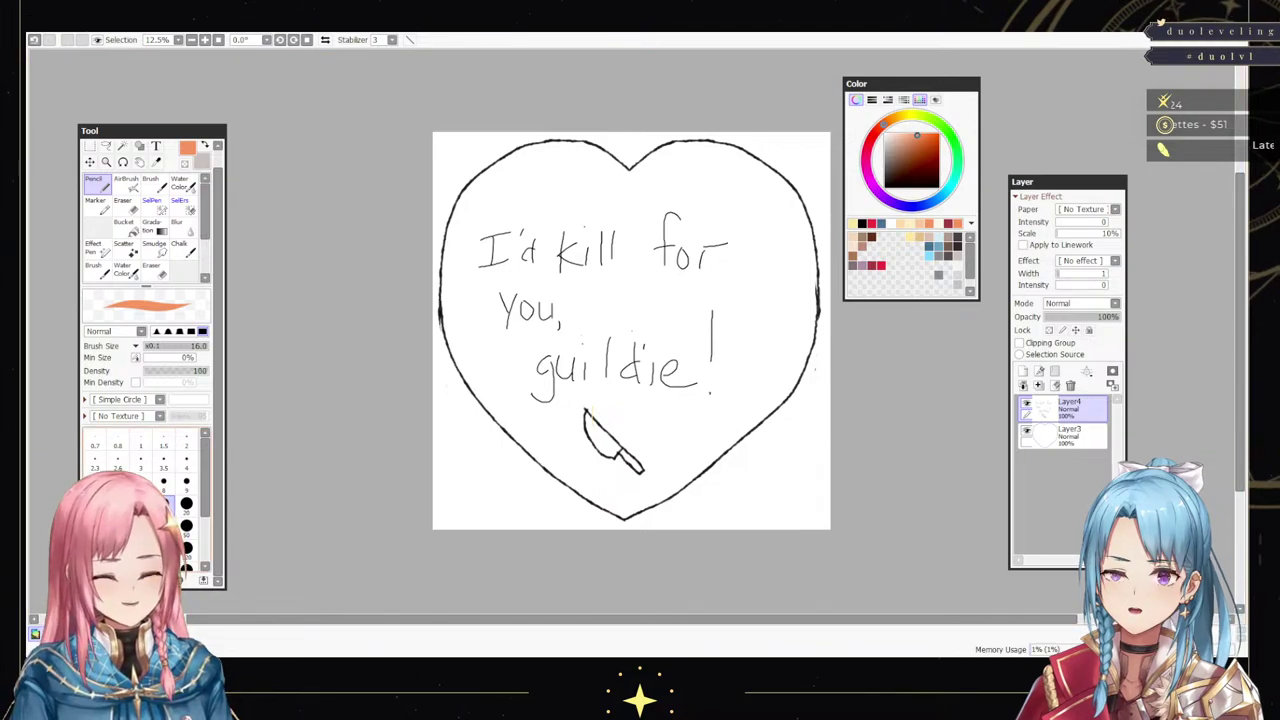
key(bracketright)
key(bracketright)
key(bracketright)
key(bracketright)
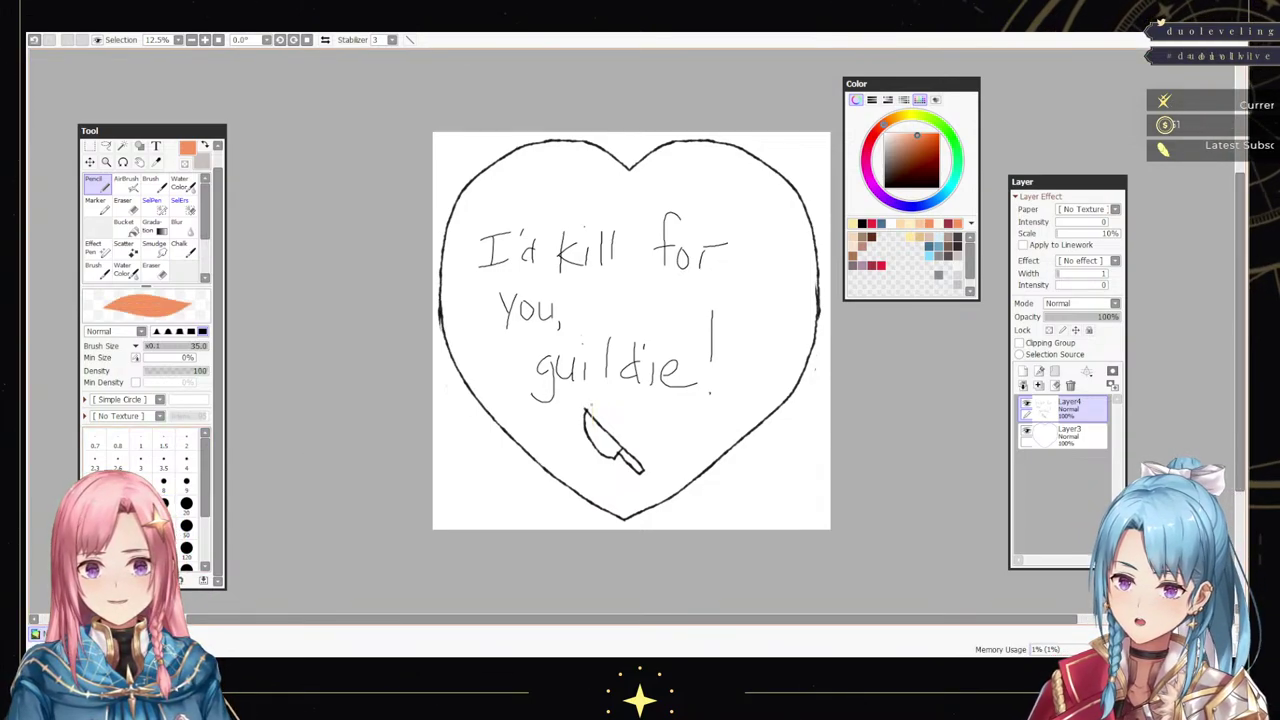
drag(590, 408, 592, 428)
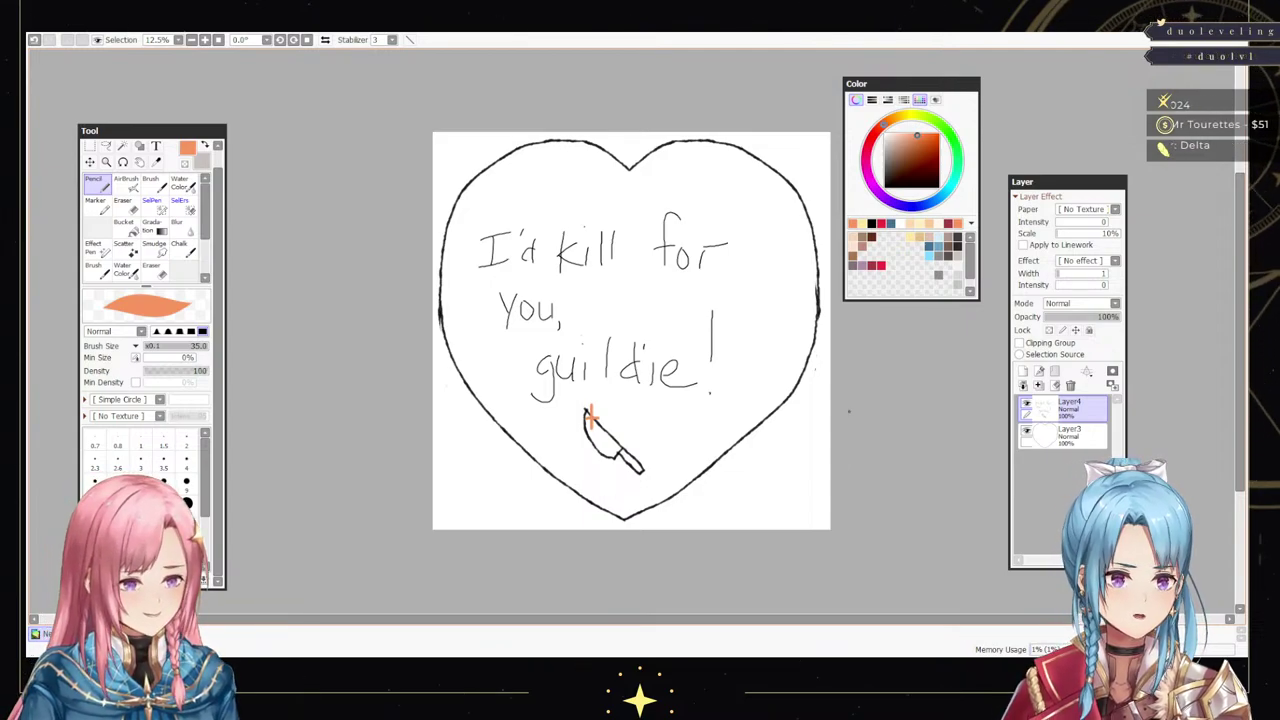
drag(591, 415, 627, 408)
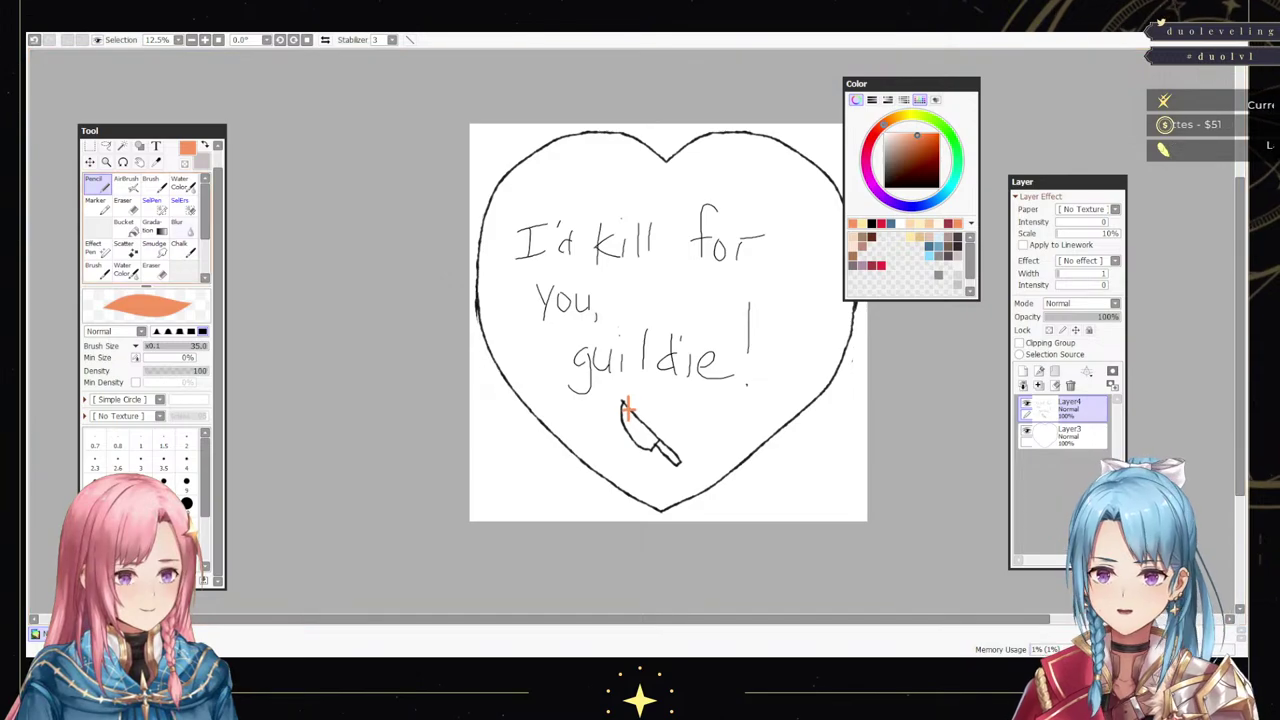
scroll(625, 407, up, 1)
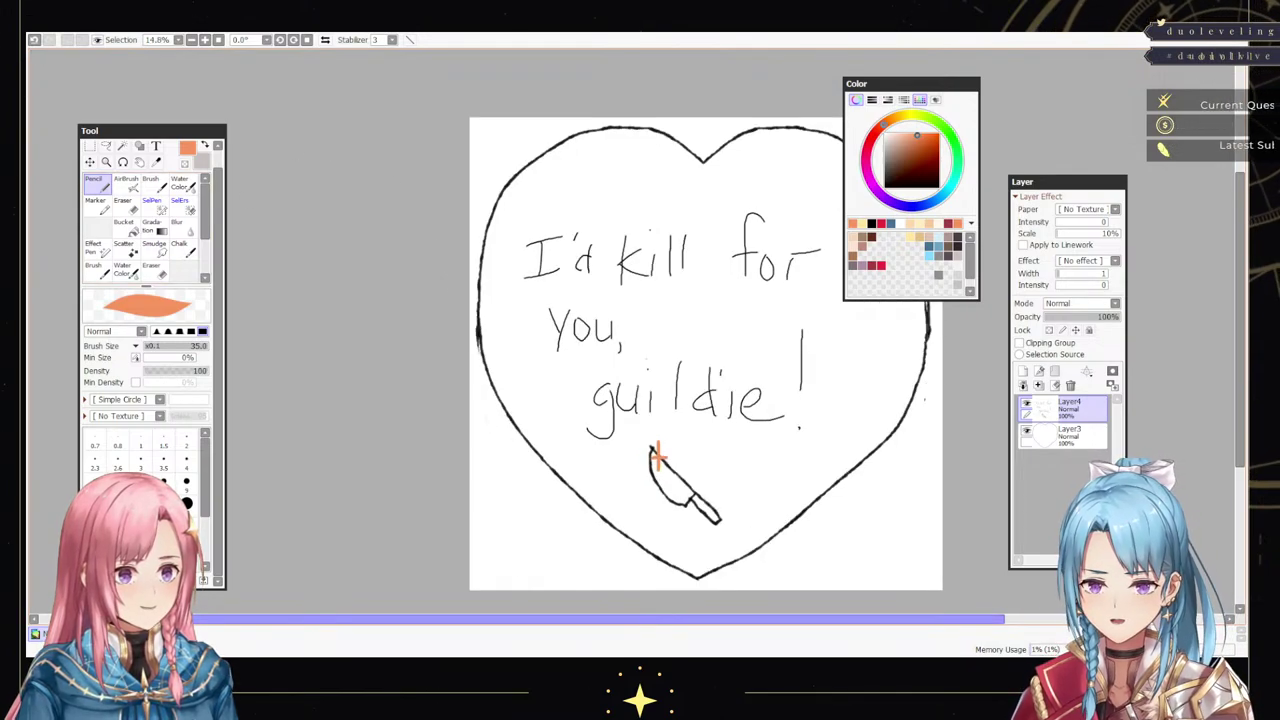
drag(657, 458, 588, 456)
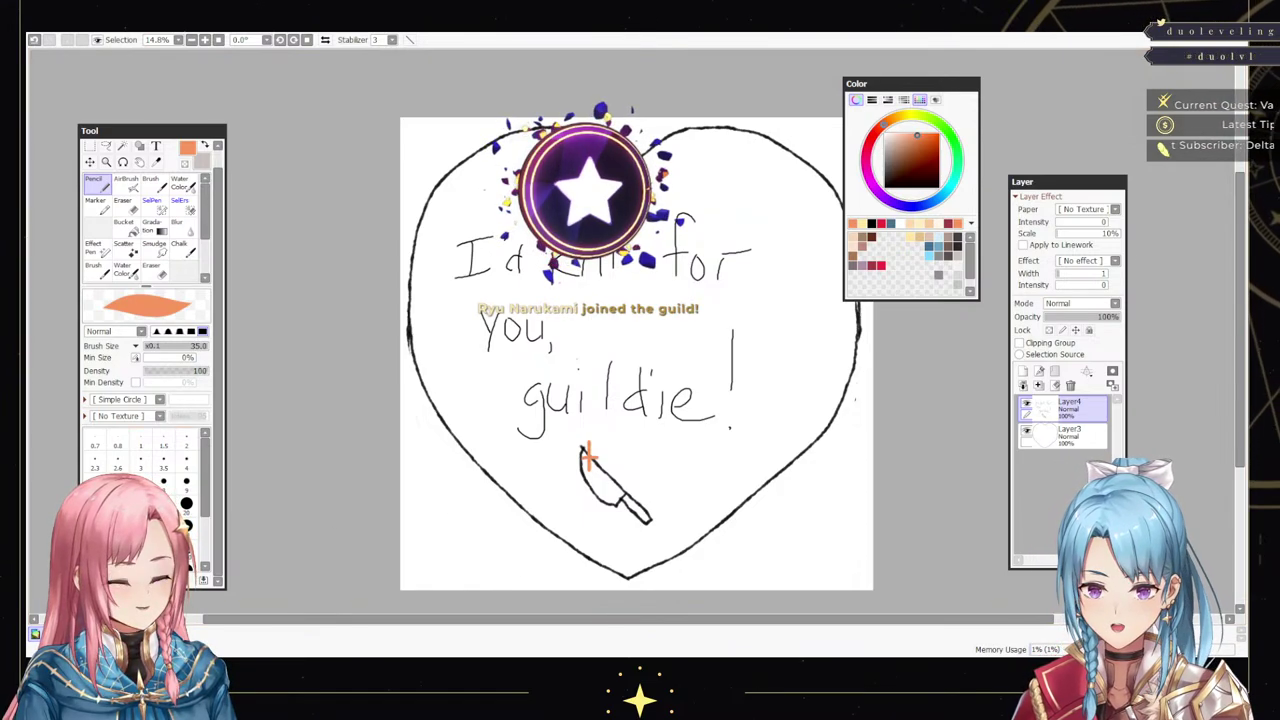
key(alt+Tab)
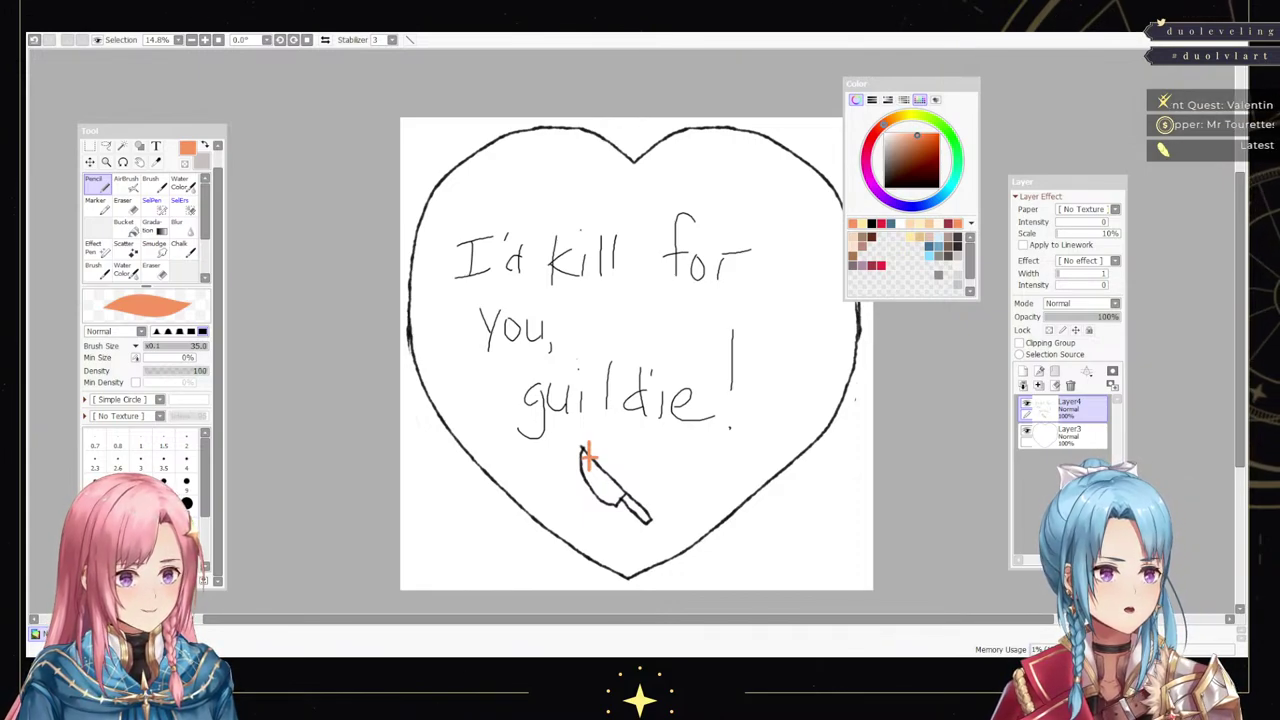
key(alt+Tab)
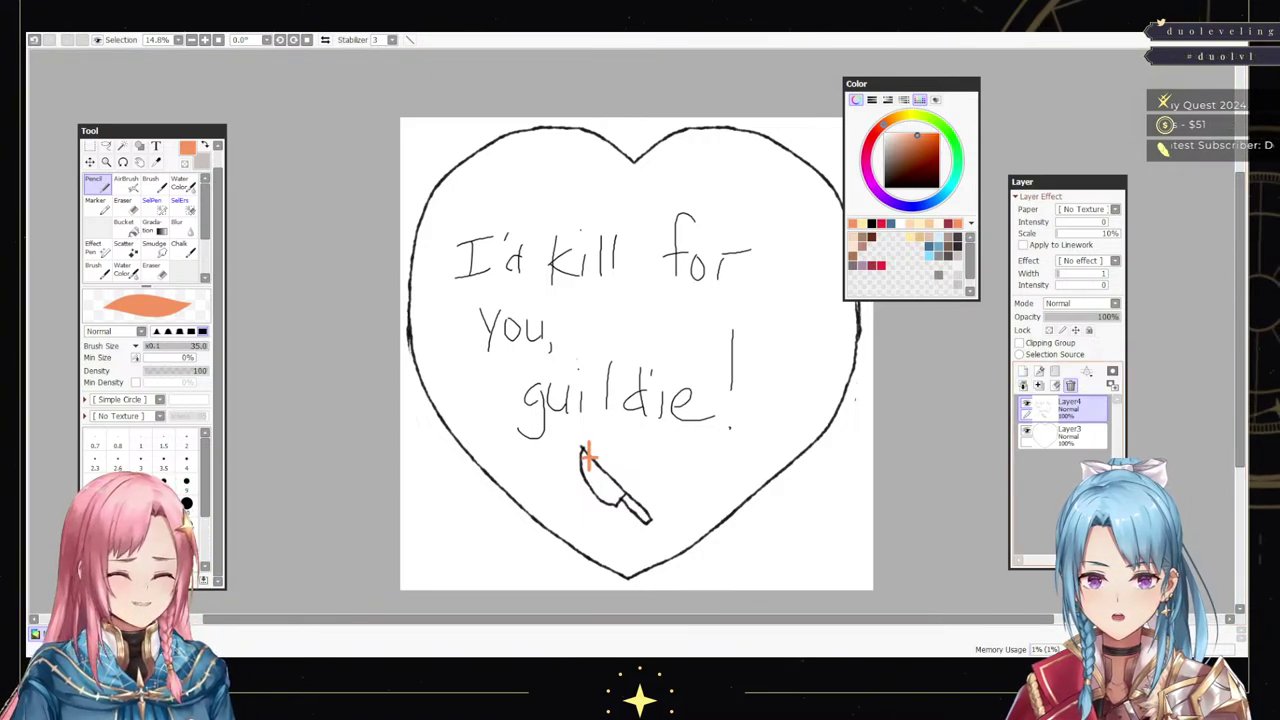
- Delete the layer holding the lettering and the knife
click(1070, 384)
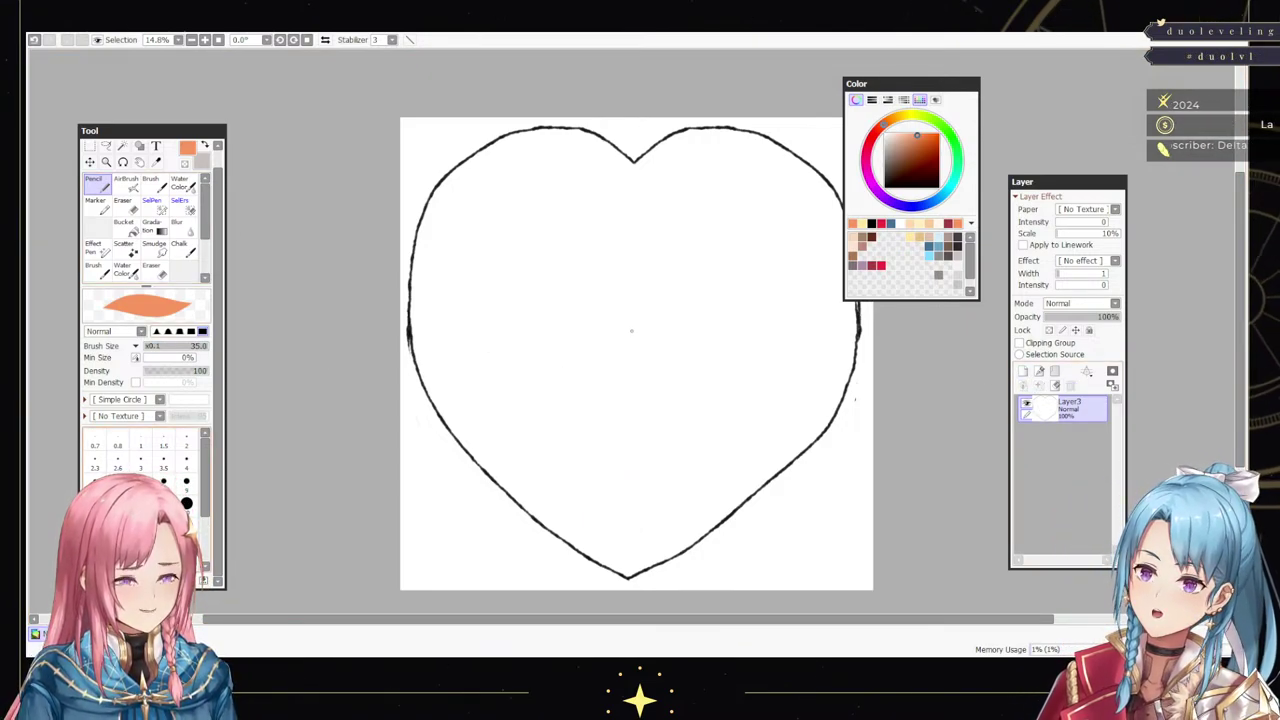
- Handwrite "Are you a pizza?" across the upper part of the heart with the Pencil at size 14 in black
key(bracketleft)
key(bracketleft)
key(bracketleft)
key(bracketleft)
key(bracketleft)
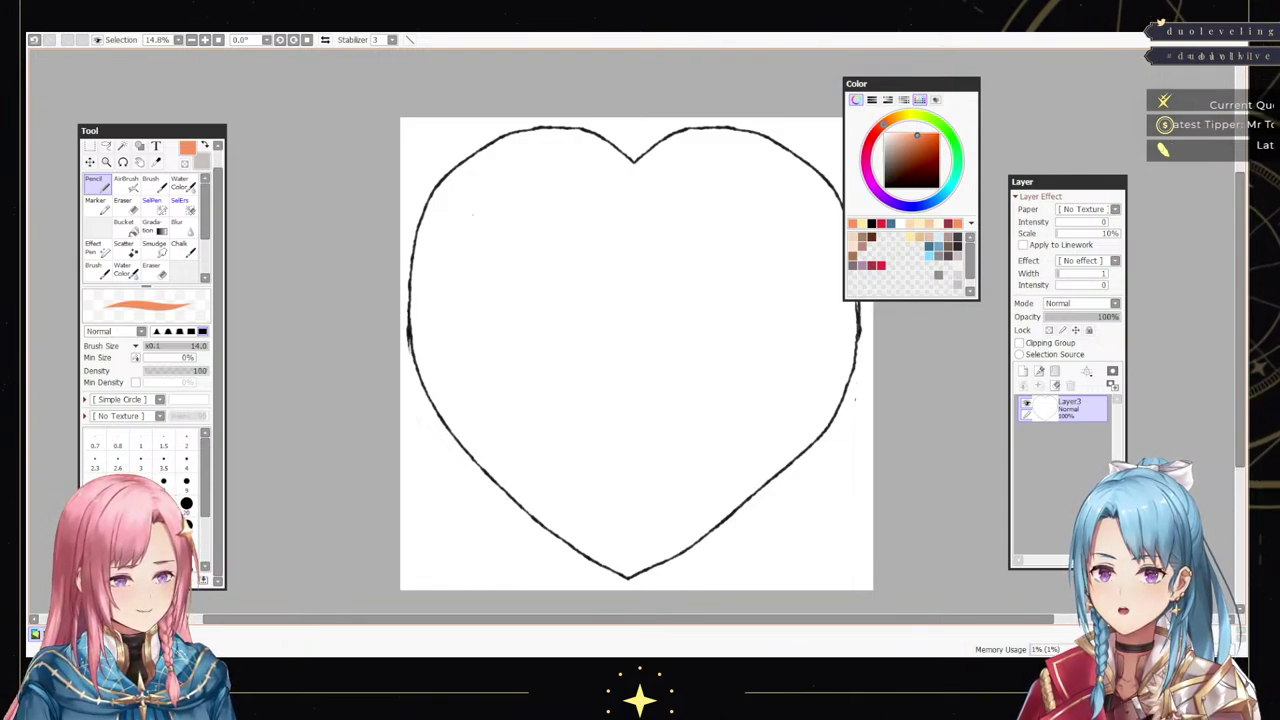
drag(468, 209, 436, 247)
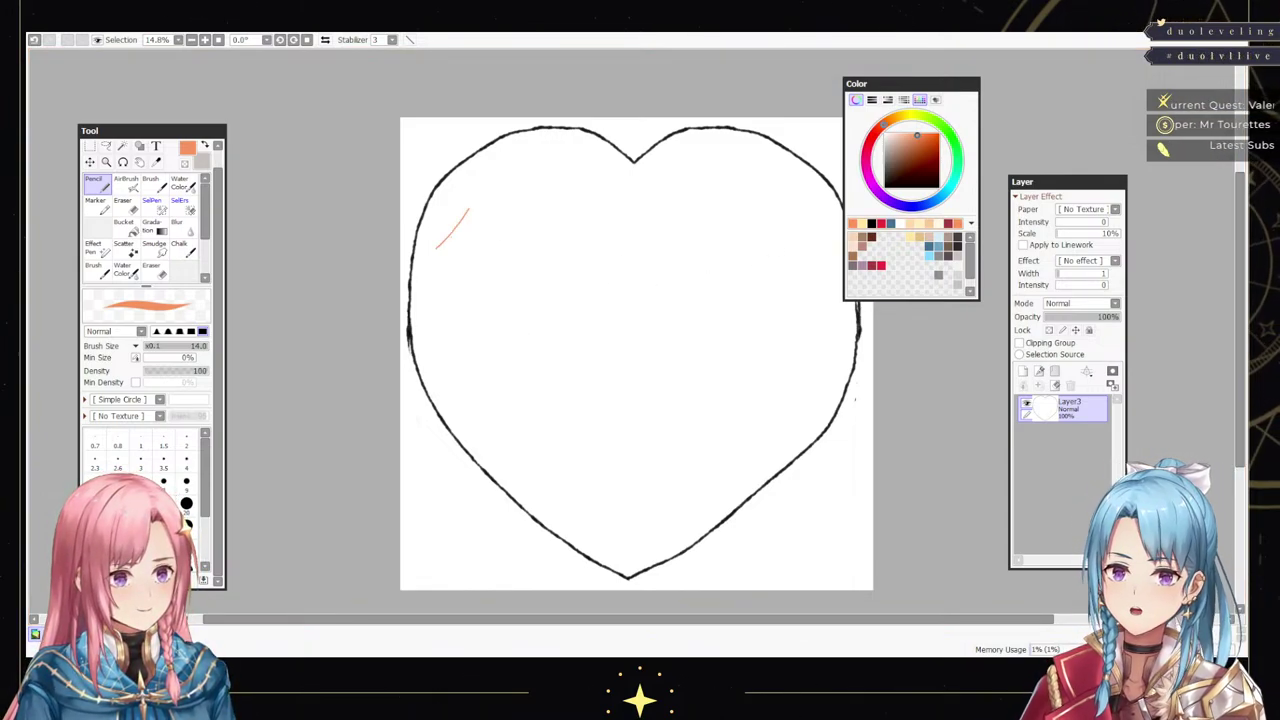
key(ctrl+z)
key(x)
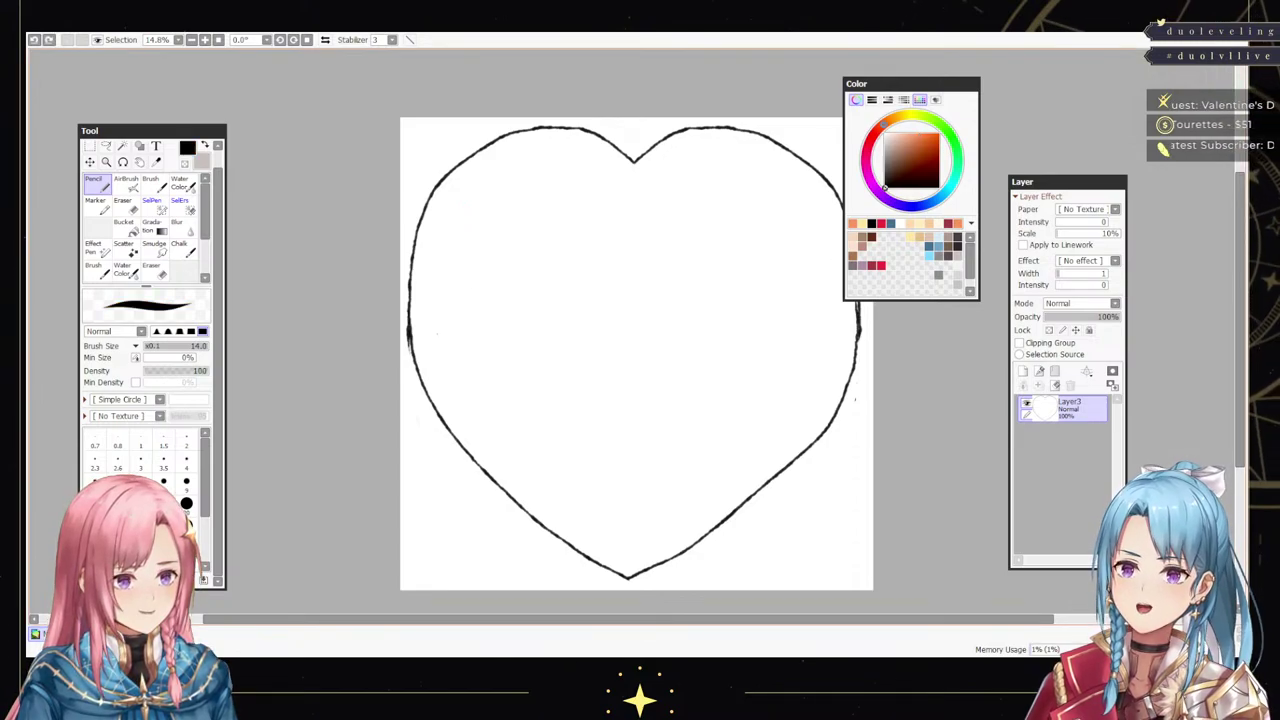
mouse_move(453, 195)
mouse_down()
mouse_move(433, 235)
mouse_move(464, 218)
mouse_up()
mouse_move(476, 218)
mouse_down()
mouse_move(478, 236)
mouse_move(490, 217)
mouse_move(506, 237)
mouse_up()
mouse_move(541, 218)
mouse_down()
mouse_move(556, 255)
mouse_move(586, 228)
mouse_up()
mouse_move(597, 226)
mouse_down()
mouse_move(660, 232)
mouse_move(703, 256)
mouse_move(719, 236)
mouse_move(673, 244)
mouse_move(734, 232)
mouse_move(718, 255)
mouse_move(775, 246)
mouse_up()
mouse_move(786, 228)
mouse_down()
mouse_move(788, 251)
mouse_move(810, 225)
mouse_move(806, 246)
mouse_up()
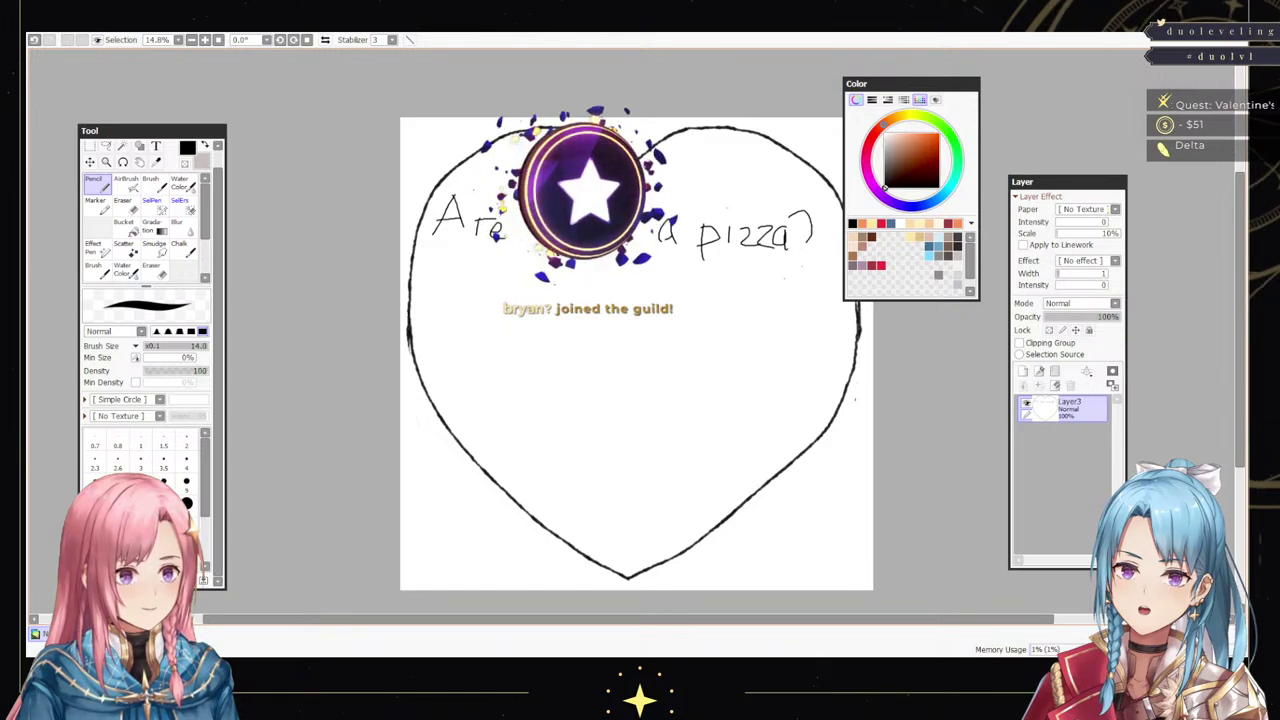
- Write "I'd eat you!" as the second line of lettering and draw a simple open-mouthed smiley face beneath it
mouse_move(452, 262)
mouse_down()
mouse_move(485, 264)
mouse_move(471, 298)
mouse_up()
mouse_move(460, 298)
mouse_down()
mouse_move(488, 272)
mouse_move(515, 305)
mouse_up()
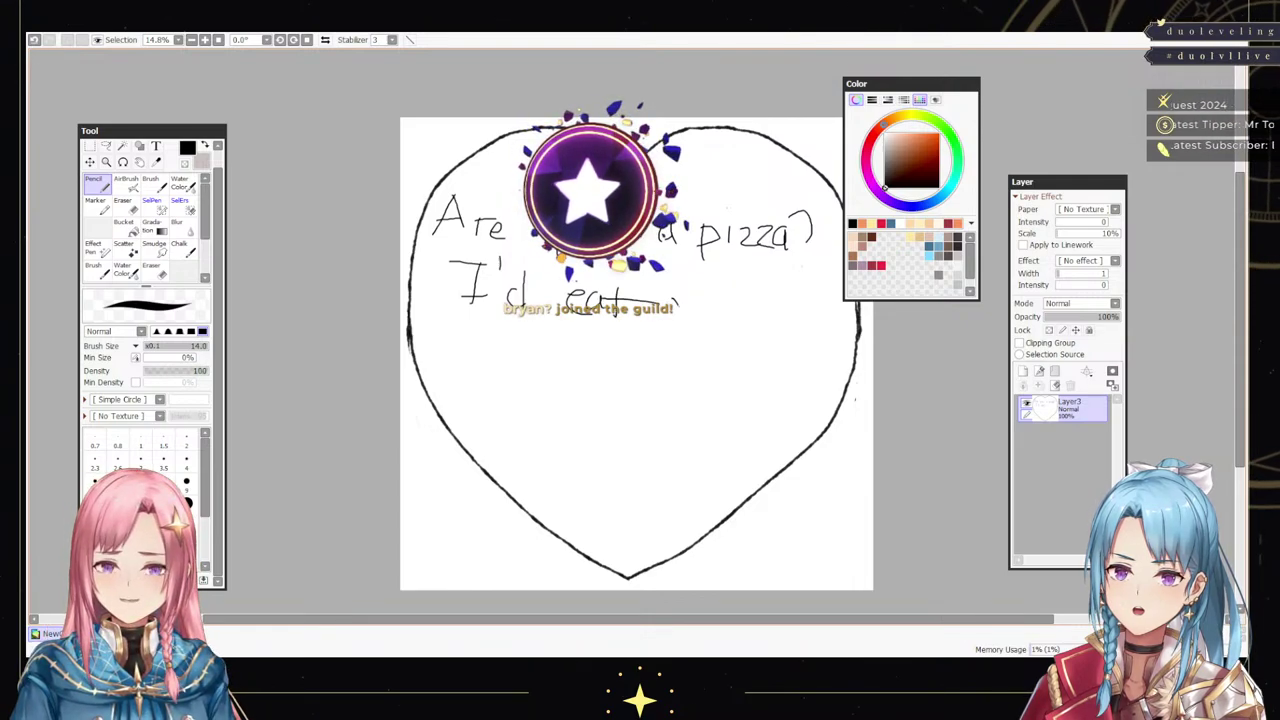
drag(679, 300, 690, 316)
mouse_move(702, 298)
mouse_down()
mouse_move(688, 342)
mouse_move(710, 299)
mouse_move(749, 330)
mouse_up()
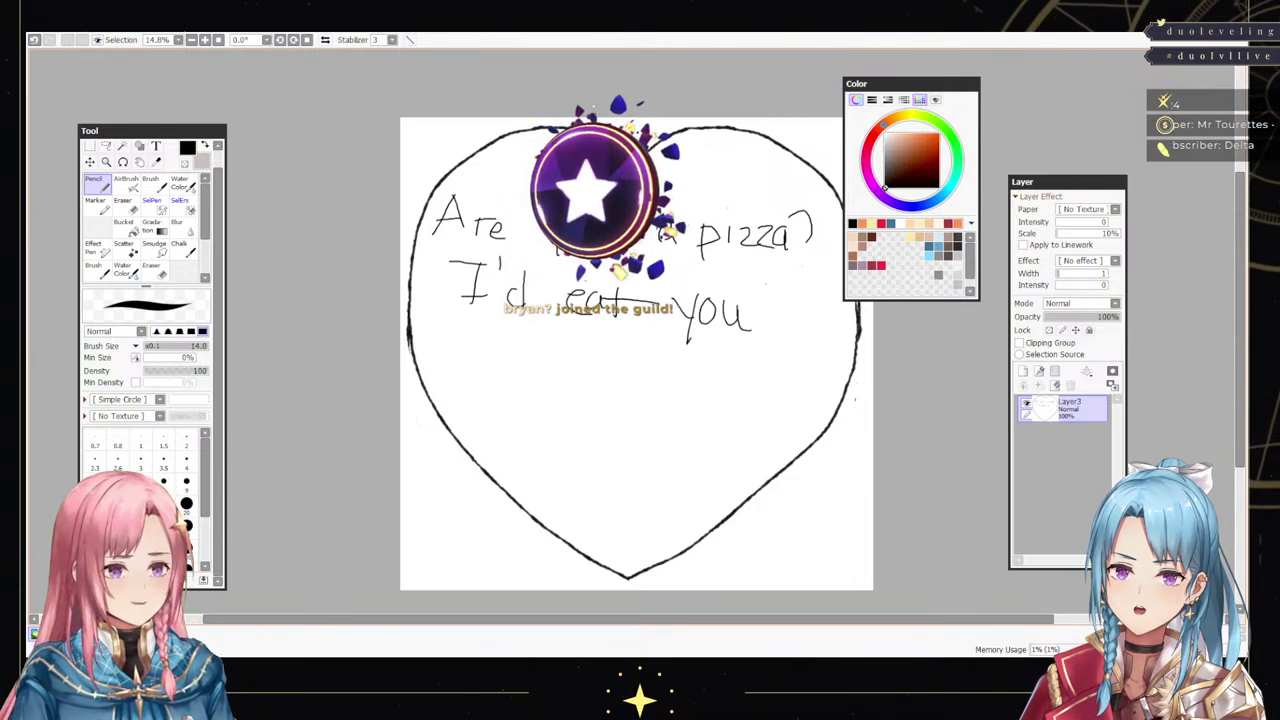
drag(767, 284, 765, 333)
click(778, 351)
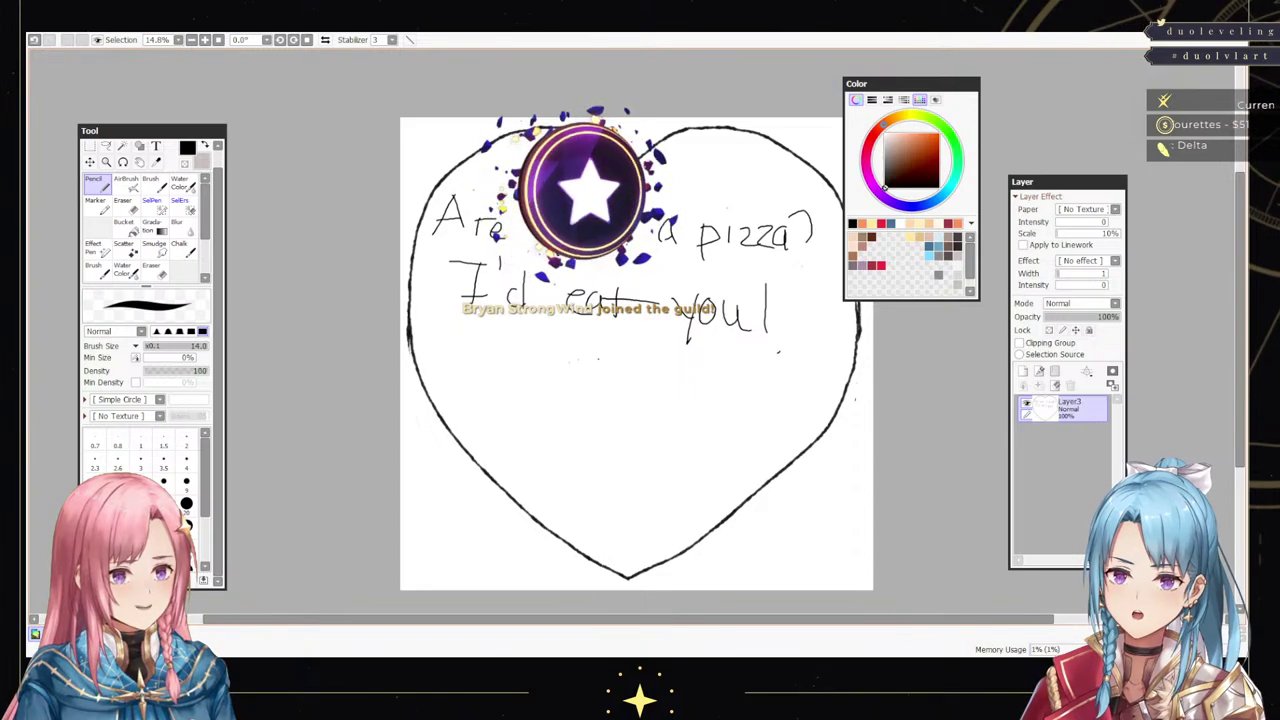
mouse_move(573, 353)
mouse_down()
mouse_move(601, 369)
mouse_move(572, 382)
mouse_move(613, 400)
mouse_move(615, 382)
mouse_move(564, 388)
mouse_up()
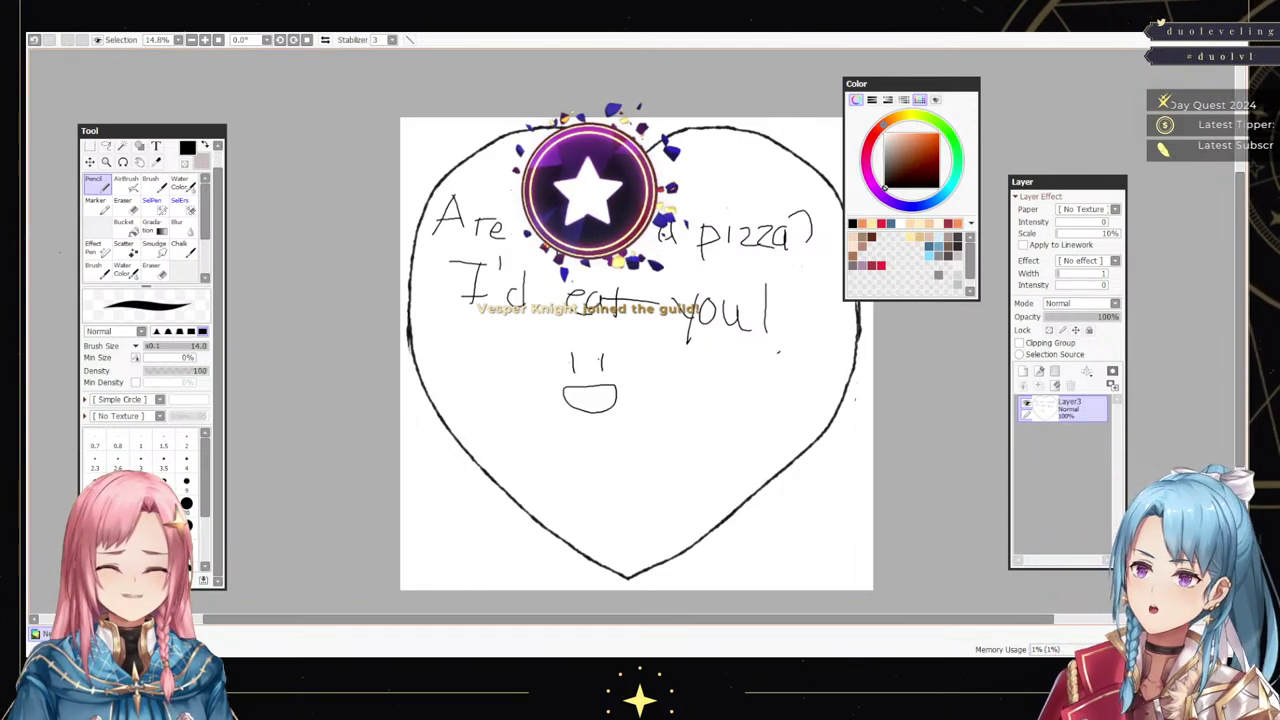
- Erase the lettering and smiley inside the heart, along with the outline's upper left side, using the Eraser at size 700
key(e)
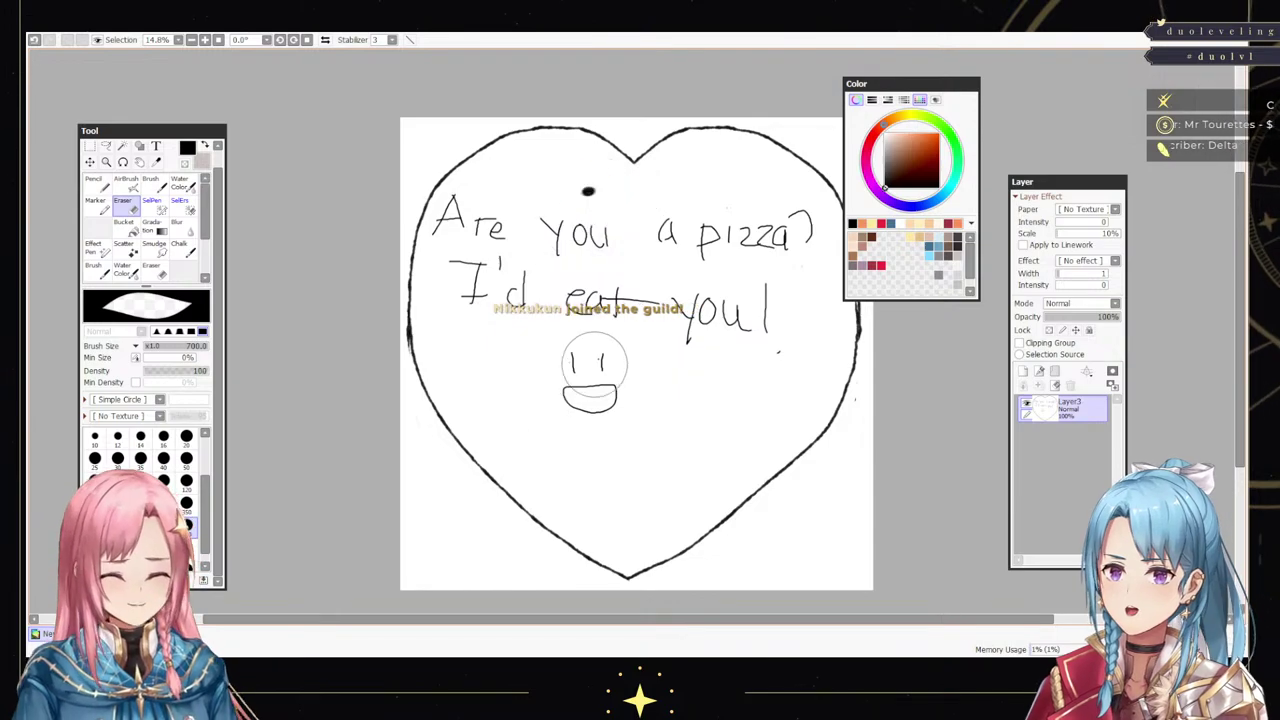
mouse_move(600, 372)
mouse_down()
mouse_move(573, 389)
mouse_move(699, 288)
mouse_move(786, 300)
mouse_move(774, 341)
mouse_move(785, 235)
mouse_move(466, 298)
mouse_move(412, 248)
mouse_move(484, 233)
mouse_move(503, 297)
mouse_up()
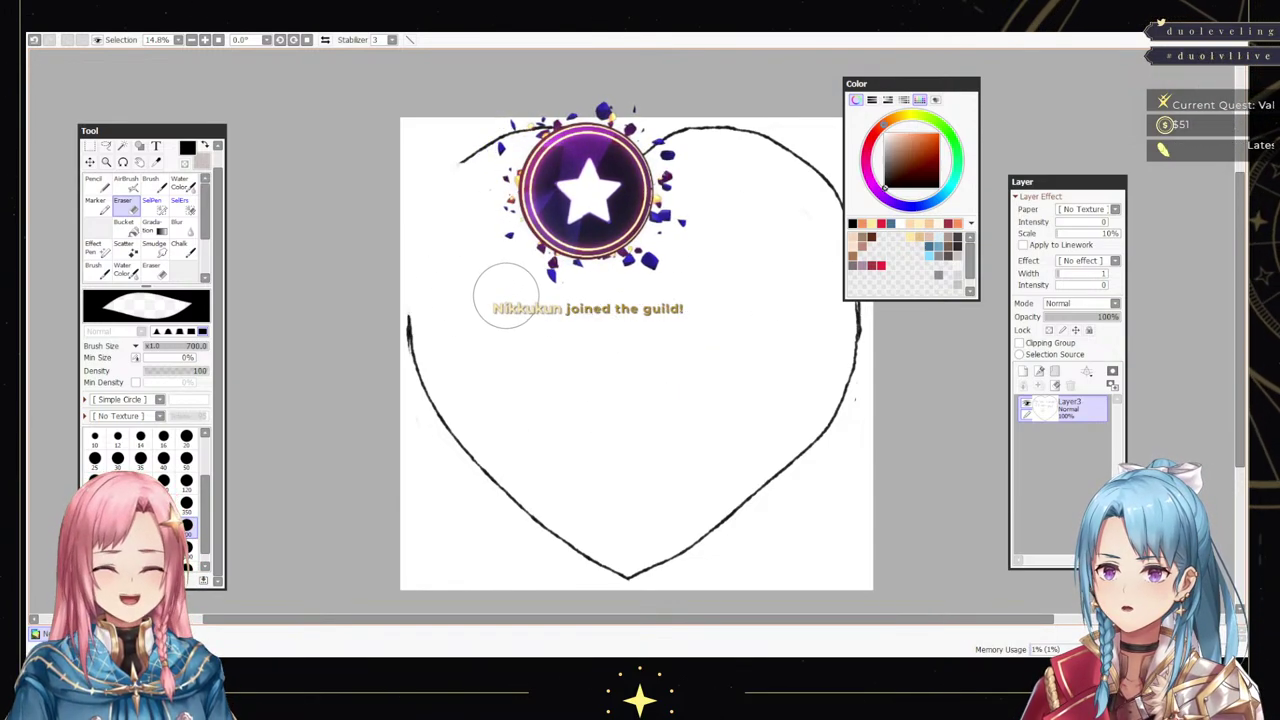
- Redraw the missing upper left part of the heart outline with the Brush at size 35 in black, and add a new layer above it
key(n)
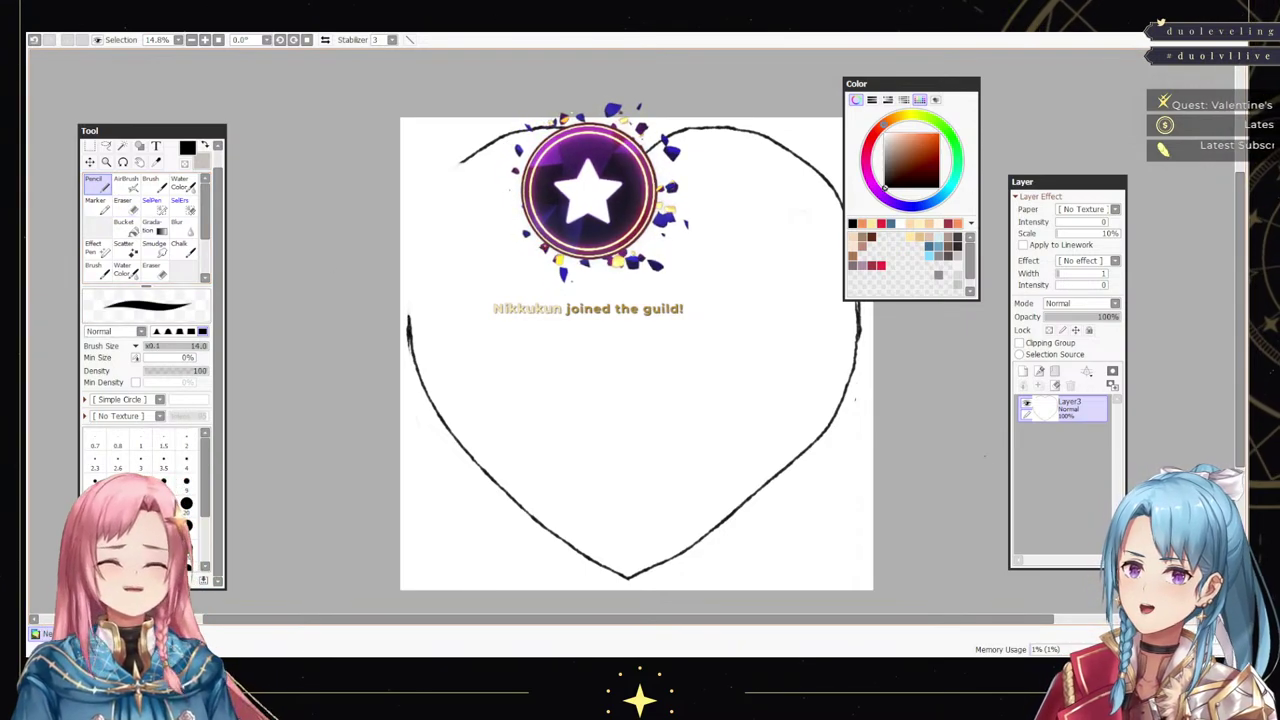
key(b)
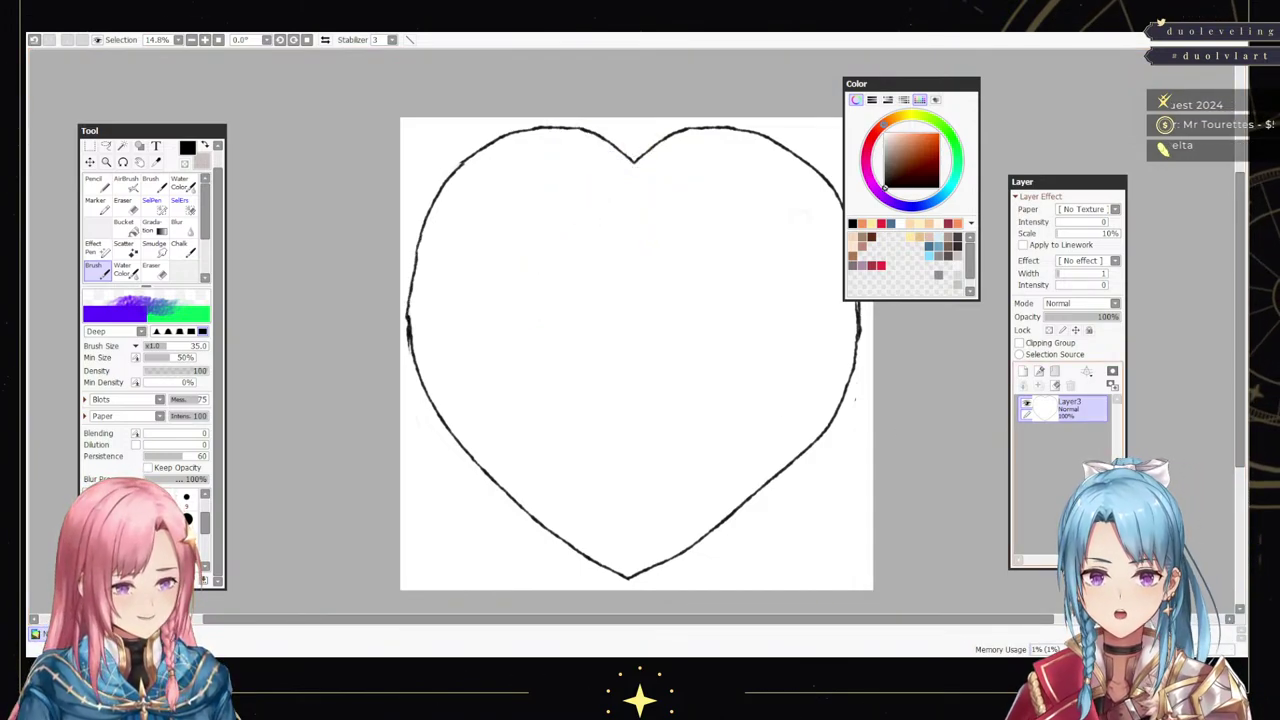
click(1022, 371)
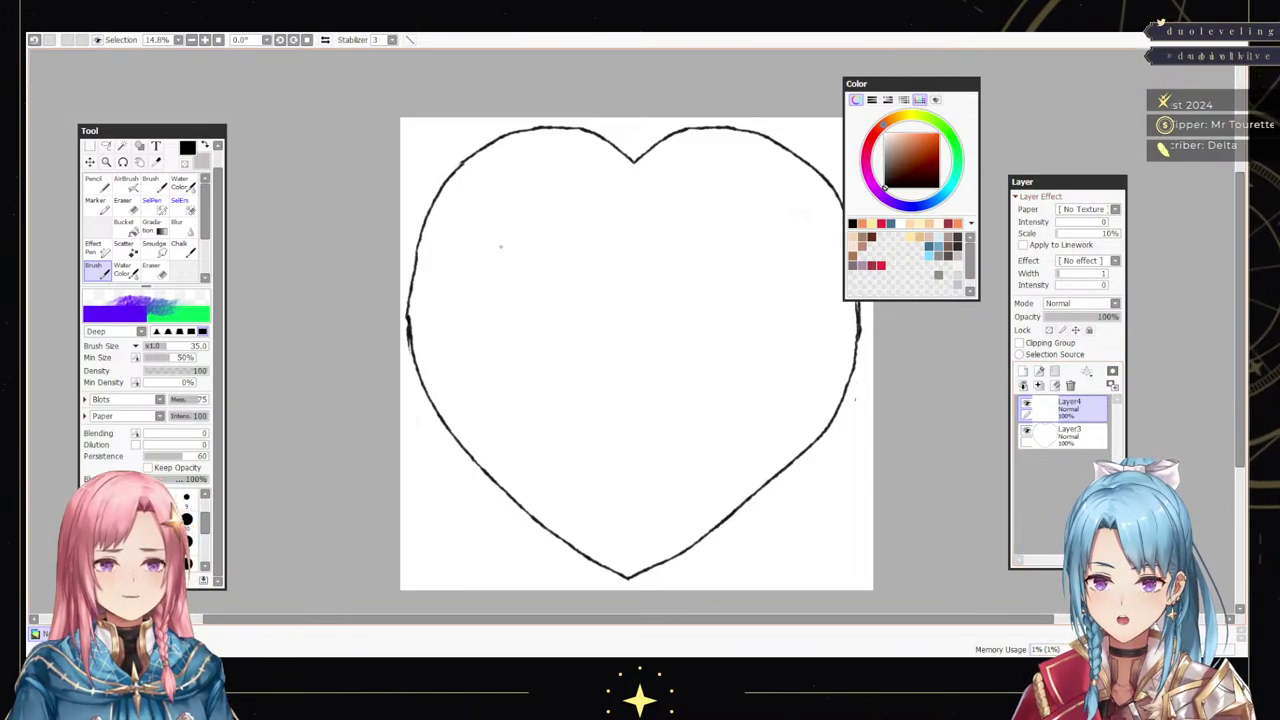
- Handwrite "I love fannypacks!" across two lines inside the upper half of the heart with the Brush at size 35 in black
mouse_move(490, 237)
mouse_down()
mouse_move(529, 242)
mouse_move(505, 272)
mouse_up()
drag(487, 277, 521, 276)
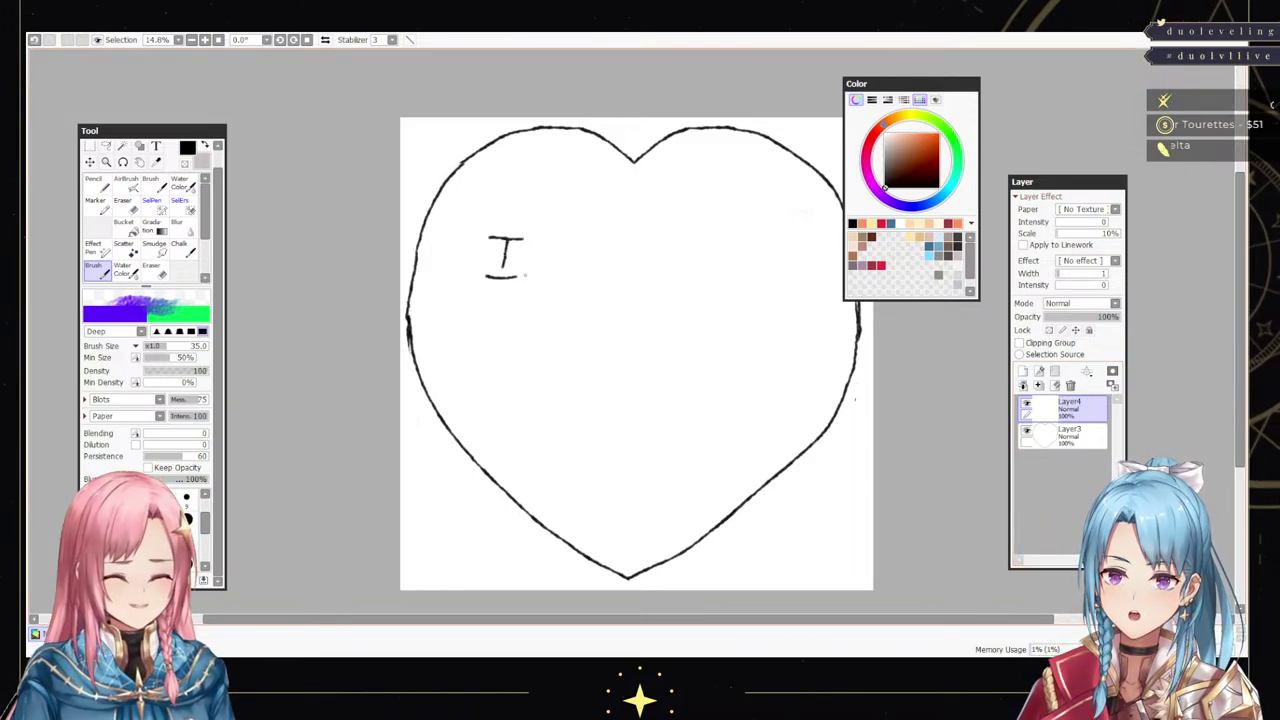
mouse_move(606, 229)
mouse_down()
mouse_move(607, 265)
mouse_move(688, 248)
mouse_move(690, 274)
mouse_up()
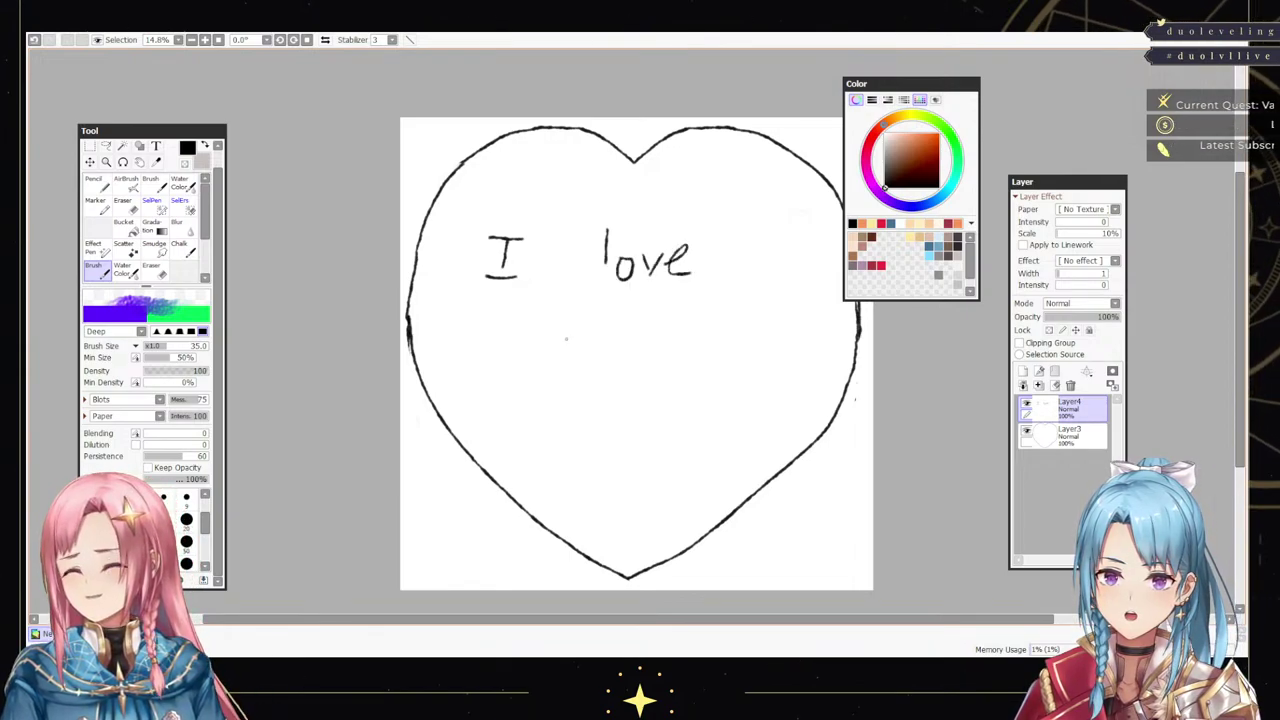
drag(491, 362, 516, 318)
mouse_move(518, 346)
mouse_down()
mouse_move(549, 361)
mouse_move(572, 341)
mouse_move(579, 363)
mouse_move(608, 342)
mouse_move(595, 396)
mouse_up()
click(623, 380)
drag(625, 346, 620, 400)
mouse_move(624, 346)
mouse_down()
mouse_move(646, 372)
mouse_move(628, 372)
mouse_move(678, 378)
mouse_up()
drag(696, 352, 684, 374)
mouse_move(704, 322)
mouse_down()
mouse_move(710, 377)
mouse_move(753, 348)
mouse_move(742, 378)
mouse_up()
drag(770, 300, 778, 366)
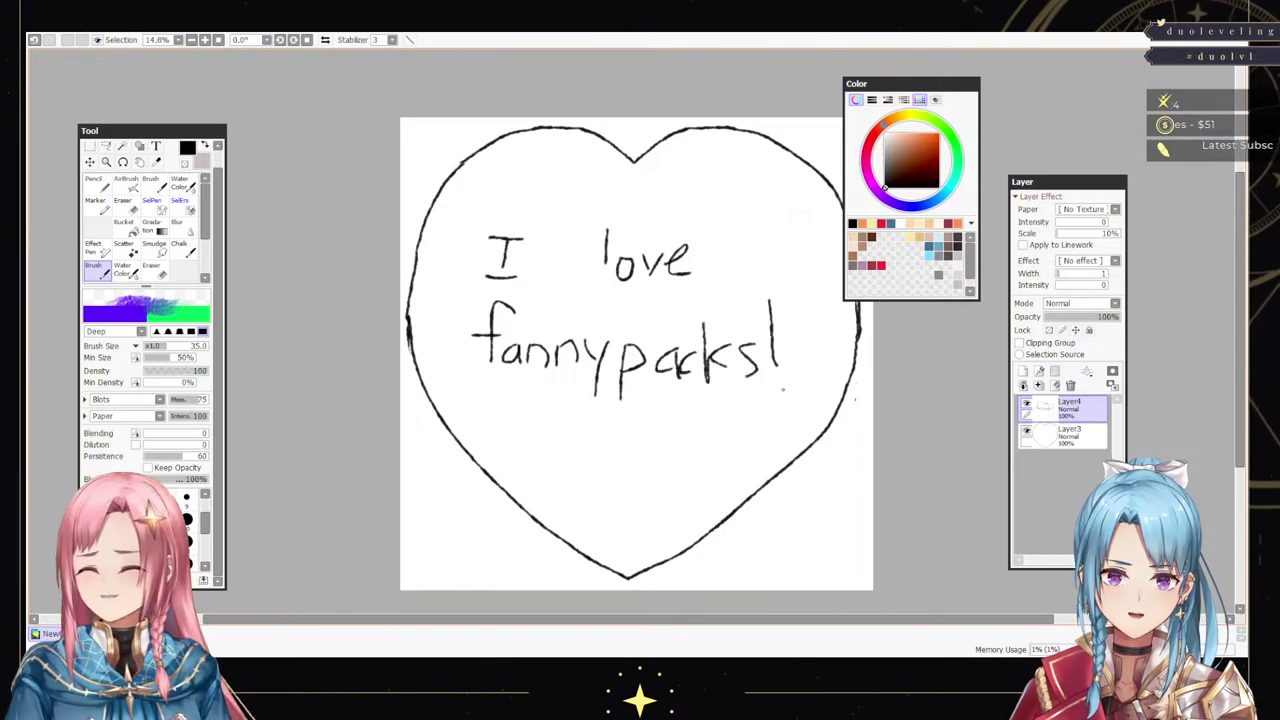
click(784, 390)
- Sign the message with a dash and a first name on a third line below the lettering
mouse_move(524, 431)
mouse_down()
mouse_move(588, 446)
mouse_move(585, 488)
mouse_up()
drag(592, 438, 618, 462)
mouse_move(630, 430)
mouse_down()
mouse_move(631, 444)
mouse_move(652, 438)
mouse_move(655, 462)
mouse_move(679, 438)
mouse_move(693, 466)
mouse_up()
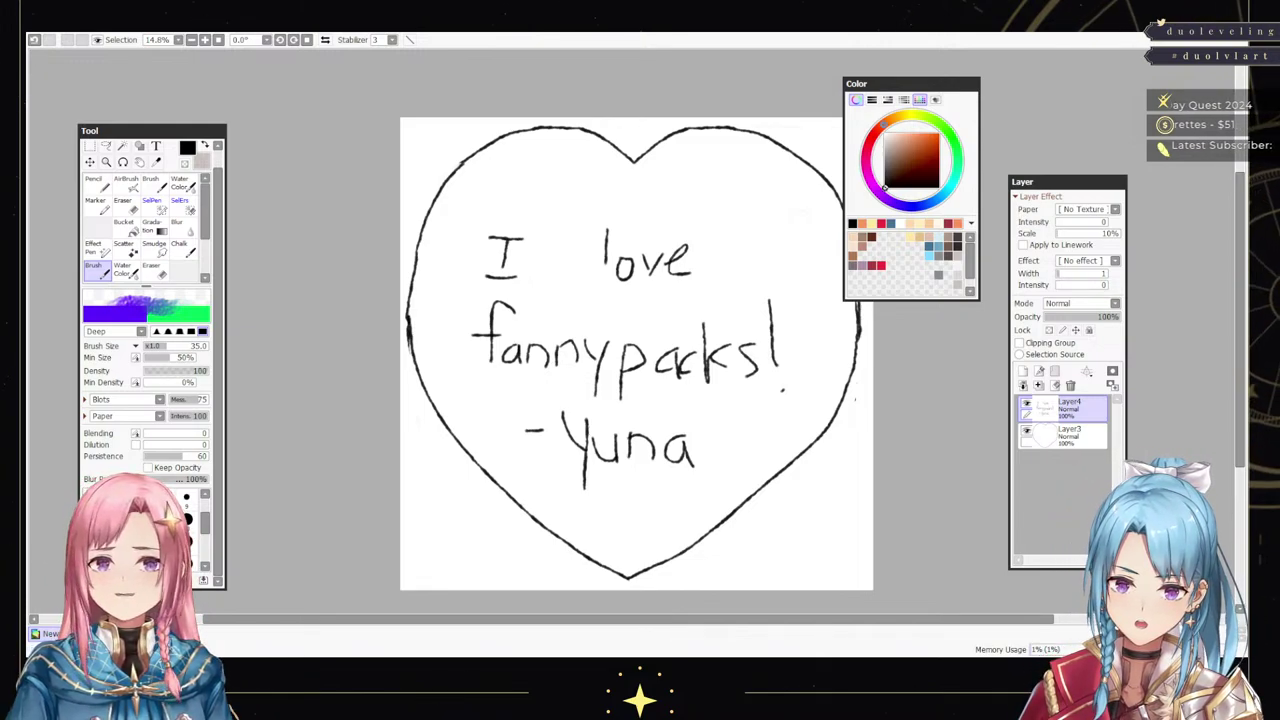
- Undo all the strokes of the fanny pack message and its signature, leaving only the heart outline
key(ctrl+z)
key(ctrl+z)
key(ctrl+z)
key(ctrl+z)
key(ctrl+z)
key(ctrl+z)
key(ctrl+z)
key(ctrl+z)
key(ctrl+z)
key(ctrl+z)
key(ctrl+z)
key(ctrl+z)
key(ctrl+z)
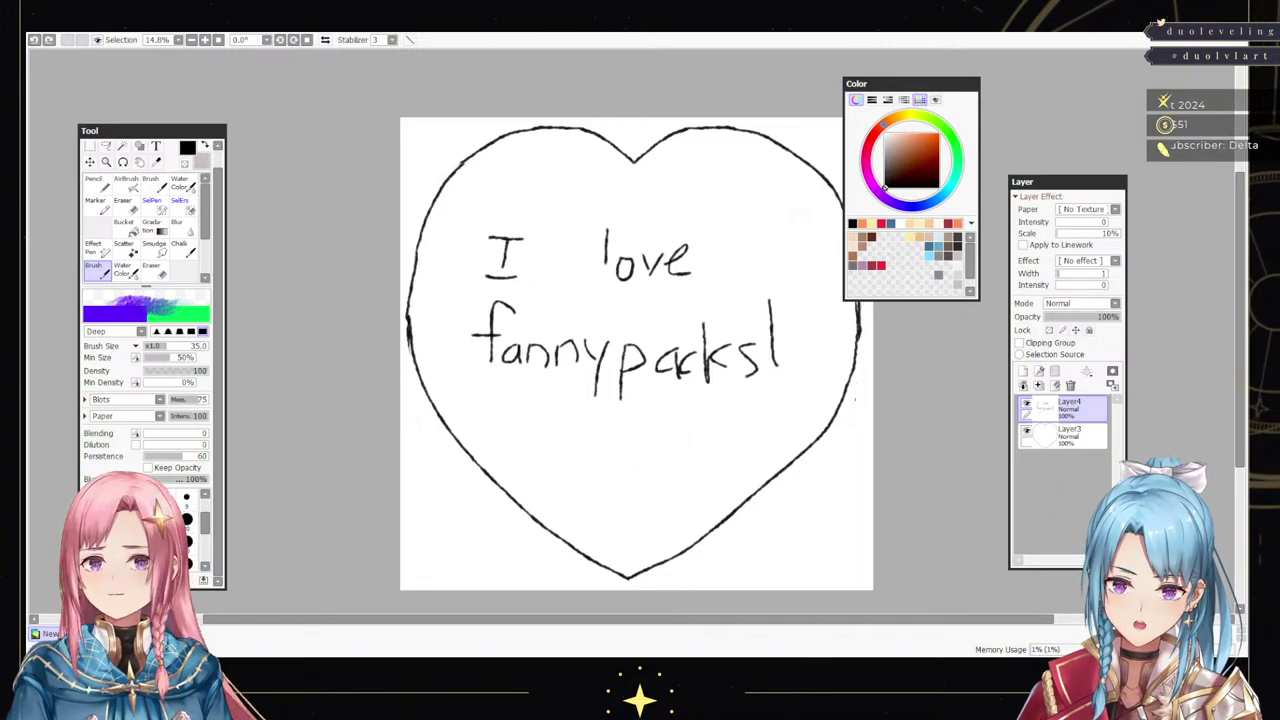
key(ctrl+z)
key(ctrl+z)
key(ctrl+z)
key(ctrl+z)
key(ctrl+z)
key(ctrl+z)
key(ctrl+z)
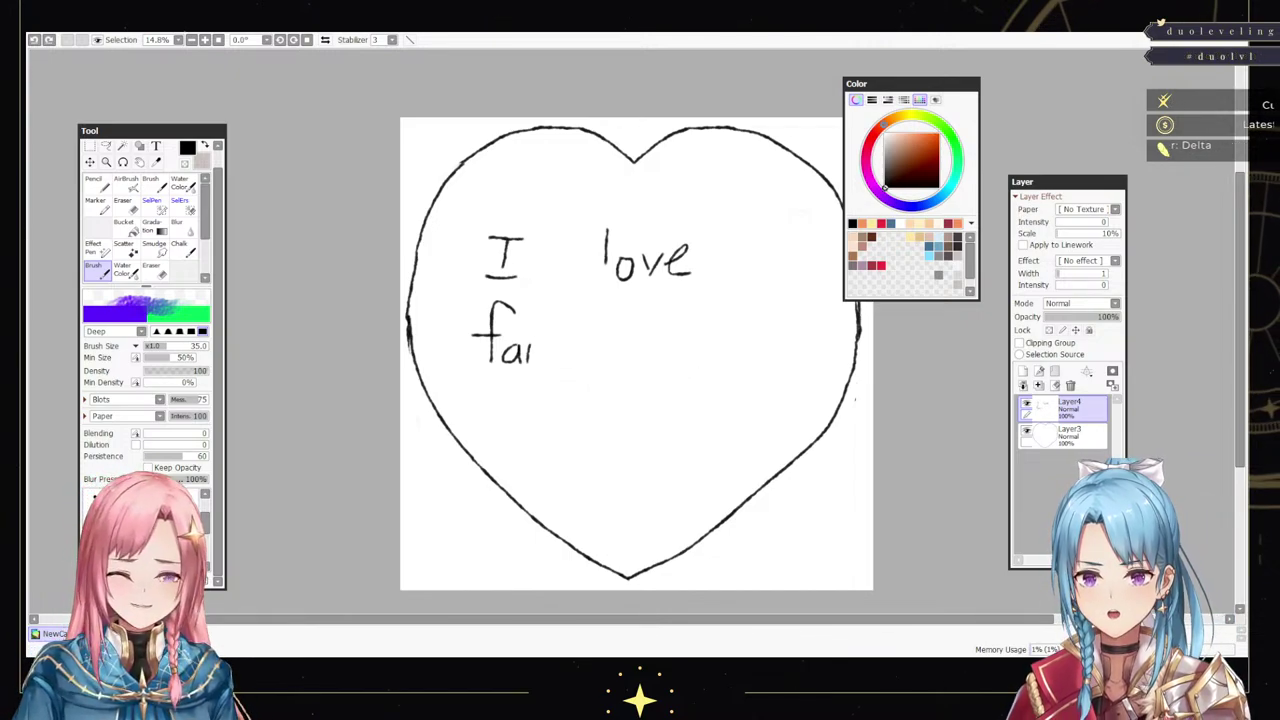
key(ctrl+z)
key(ctrl+z)
key(ctrl+z)
key(ctrl+z)
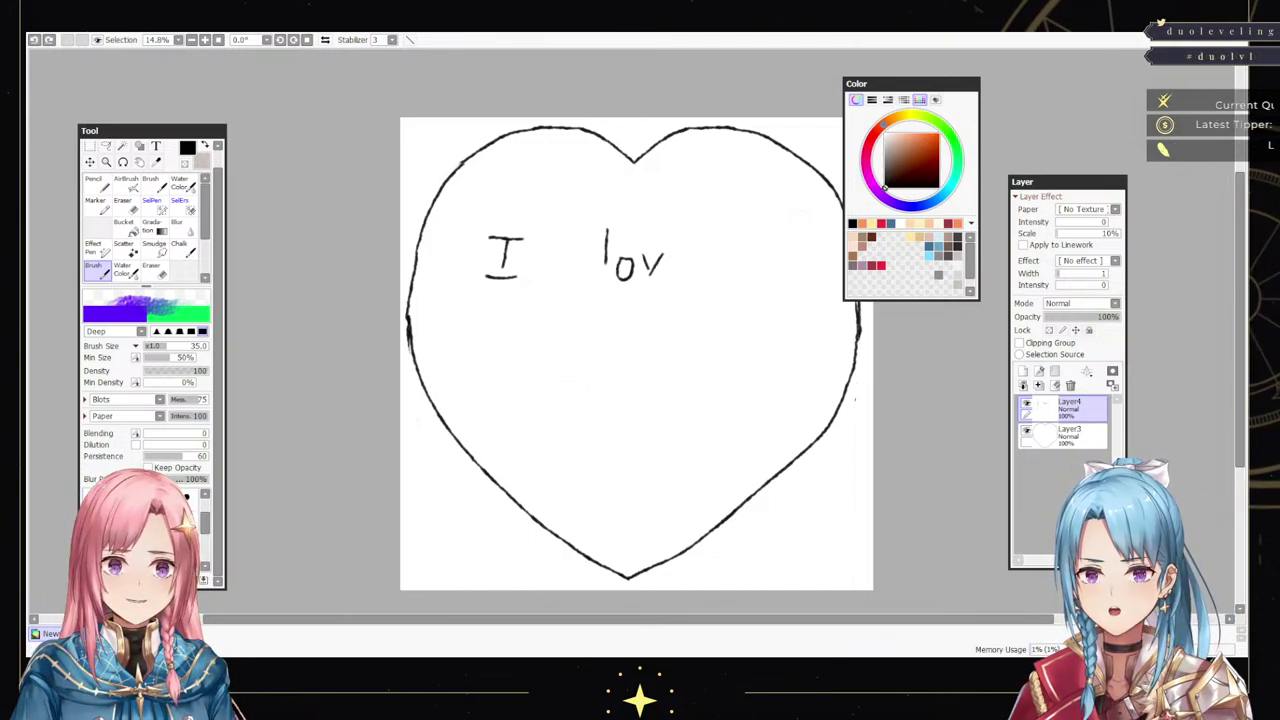
key(ctrl+z)
key(ctrl+z)
key(ctrl+z)
key(ctrl+z)
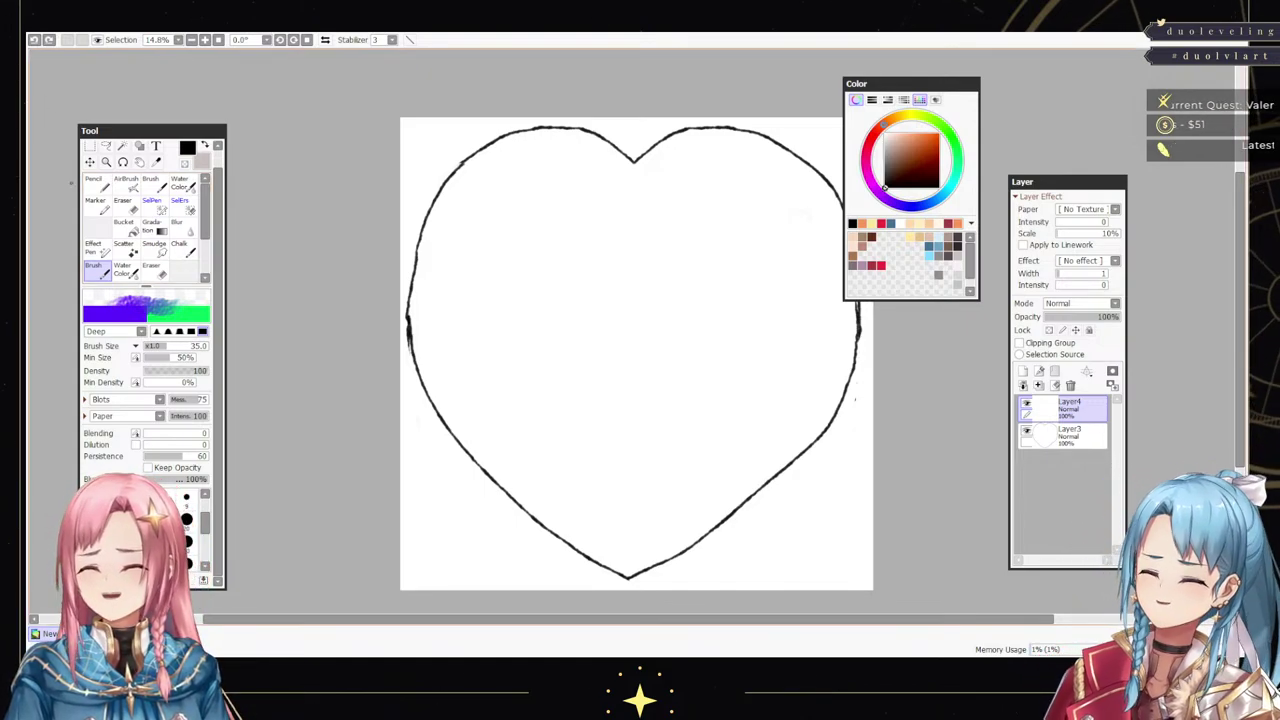
- Handwrite "I like mommies" followed by a dash across two lines inside the heart with the Pencil at size 14 in black
key(n)
mouse_move(462, 263)
mouse_down()
mouse_move(506, 255)
mouse_move(487, 305)
mouse_move(518, 310)
mouse_up()
mouse_move(562, 250)
mouse_down()
mouse_move(561, 292)
mouse_move(583, 302)
mouse_move(604, 268)
mouse_move(607, 302)
mouse_up()
mouse_move(612, 286)
mouse_down()
mouse_move(628, 280)
mouse_move(633, 300)
mouse_up()
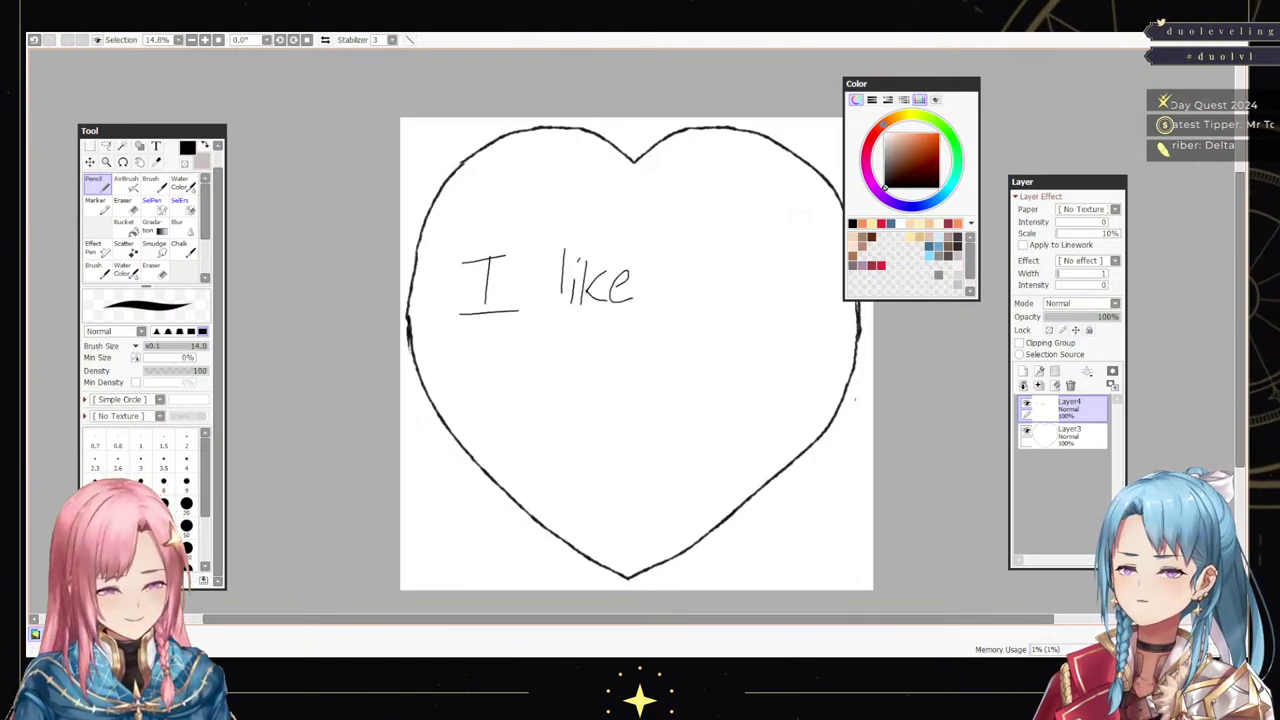
mouse_move(496, 356)
mouse_down()
mouse_move(497, 378)
mouse_move(537, 362)
mouse_move(543, 377)
mouse_move(528, 352)
mouse_move(562, 356)
mouse_move(582, 378)
mouse_move(655, 381)
mouse_up()
mouse_move(656, 337)
mouse_down()
mouse_move(714, 382)
mouse_move(788, 350)
mouse_up()
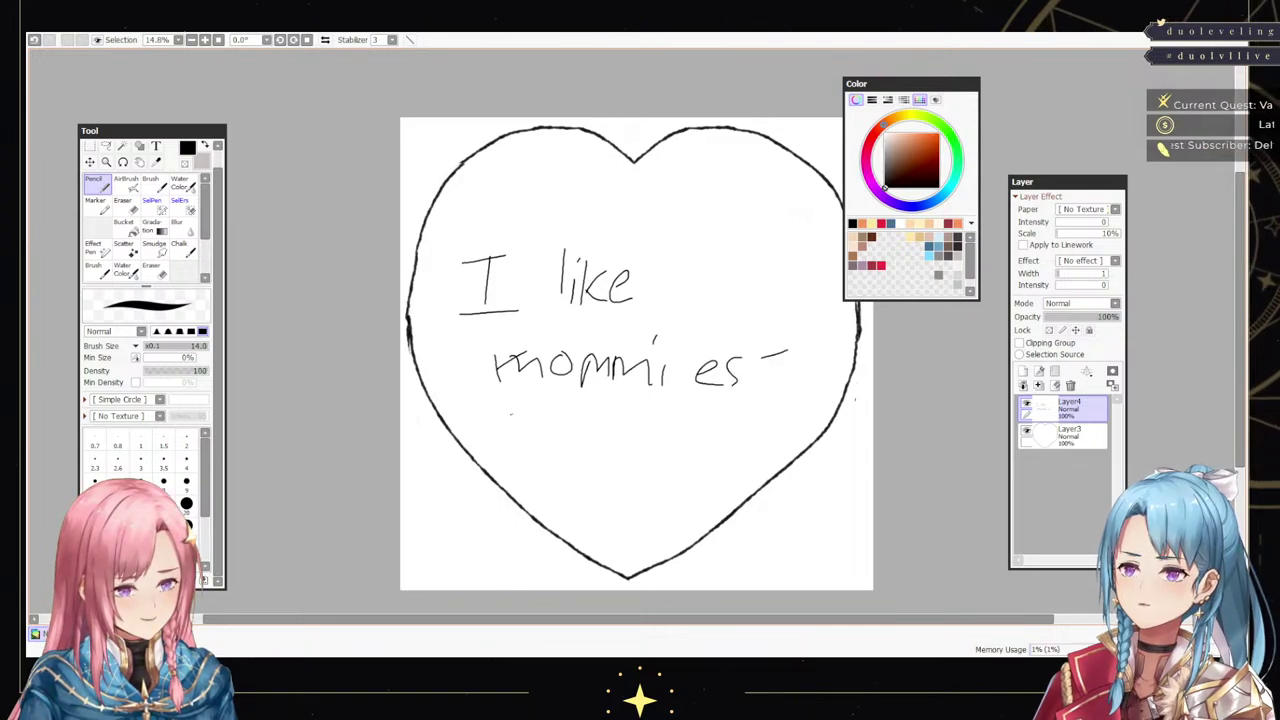
- Handwrite a first name as the signature beneath the second line of lettering
drag(510, 420, 534, 414)
mouse_move(540, 406)
mouse_down()
mouse_move(540, 453)
mouse_move(591, 425)
mouse_move(614, 455)
mouse_up()
mouse_move(638, 424)
mouse_down()
mouse_move(624, 446)
mouse_move(640, 440)
mouse_up()
drag(641, 430, 644, 448)
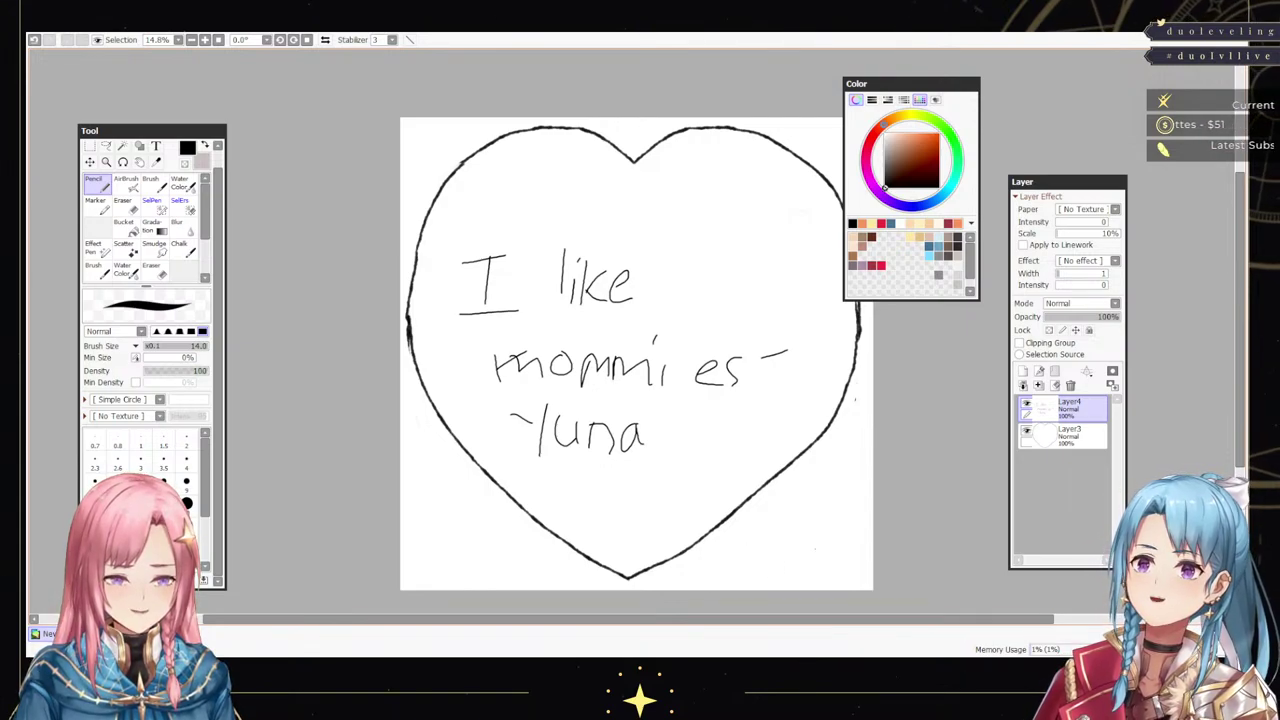
- Undo every stroke of the "I like mommies" message and its signature to clear the inside of the heart
key(ctrl+z)
key(ctrl+z)
key(ctrl+z)
key(ctrl+z)
key(ctrl+z)
key(ctrl+z)
key(ctrl+z)
key(ctrl+z)
key(ctrl+z)
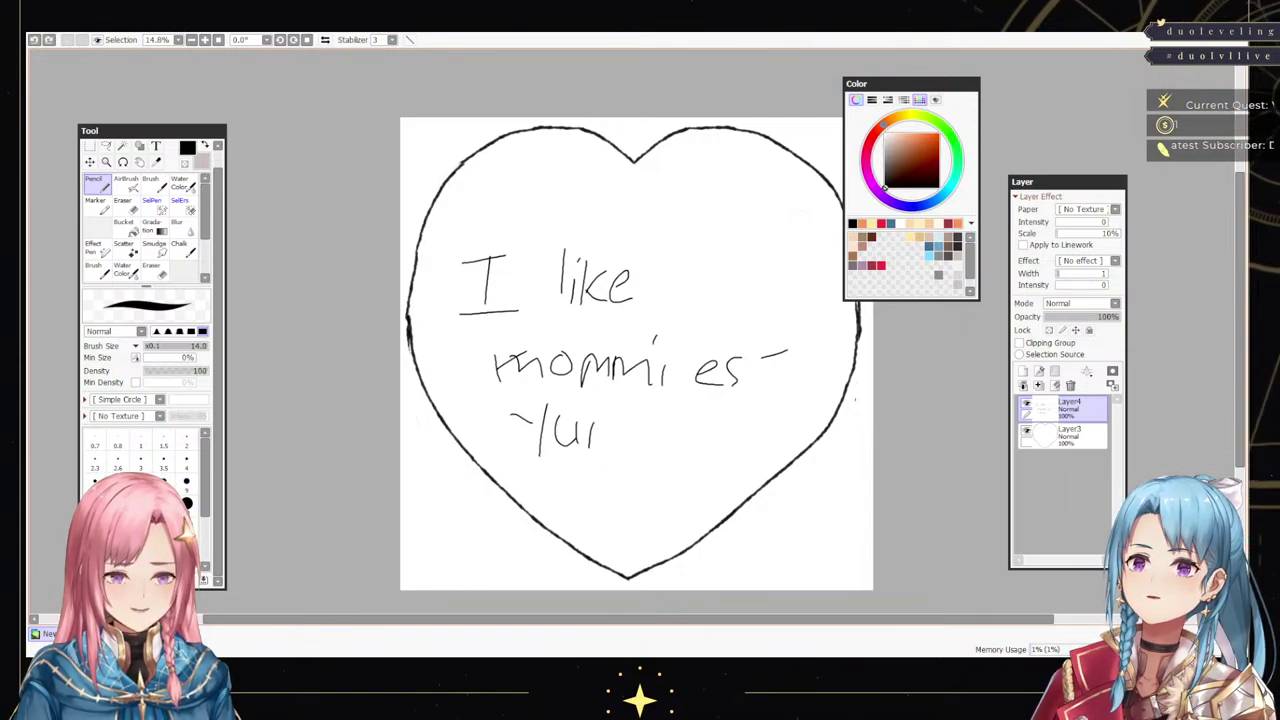
key(ctrl+z)
key(ctrl+z)
key(ctrl+z)
key(ctrl+z)
key(ctrl+z)
key(ctrl+z)
key(ctrl+z)
key(ctrl+z)
key(ctrl+z)
key(ctrl+z)
key(ctrl+z)
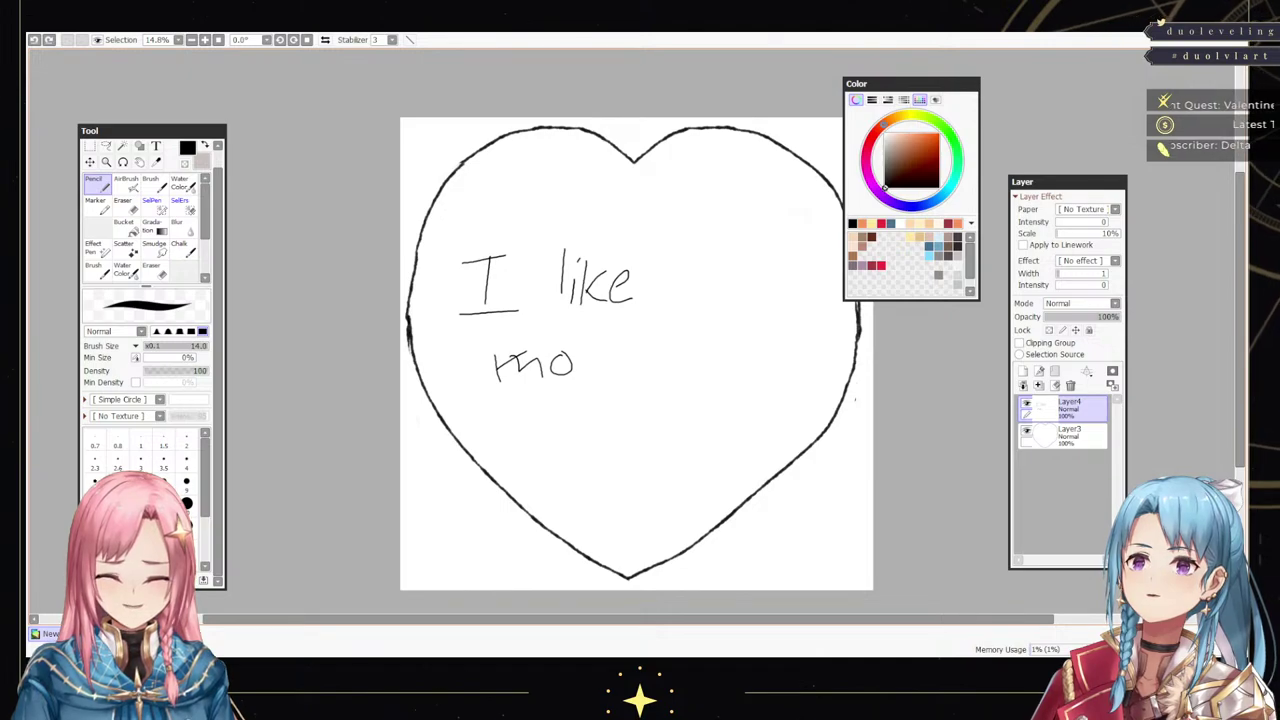
key(ctrl+z)
key(ctrl+z)
key(ctrl+z)
key(ctrl+z)
key(ctrl+z)
key(ctrl+z)
key(ctrl+z)
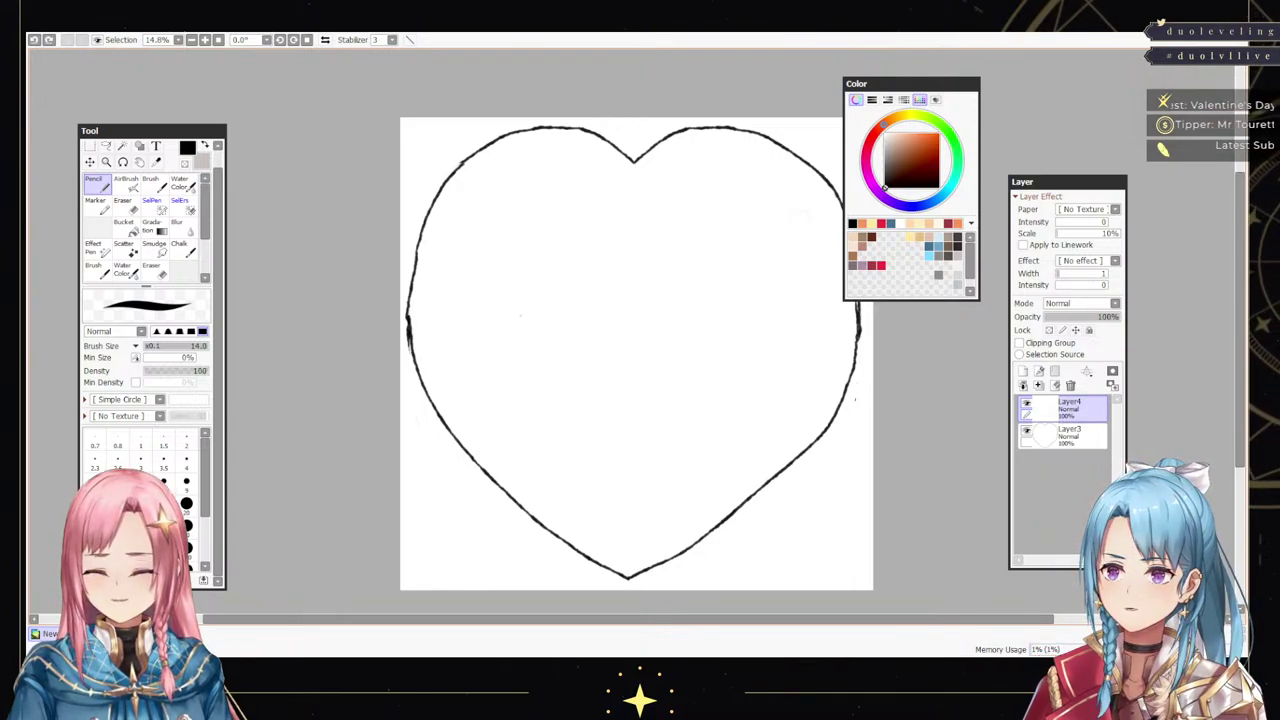
- Draw a U-shaped jawline in the middle of the heart and add a rounded ear on each side with the Pencil
mouse_move(520, 314)
mouse_down()
mouse_move(531, 380)
mouse_move(577, 417)
mouse_move(620, 425)
mouse_move(688, 408)
mouse_move(720, 318)
mouse_up()
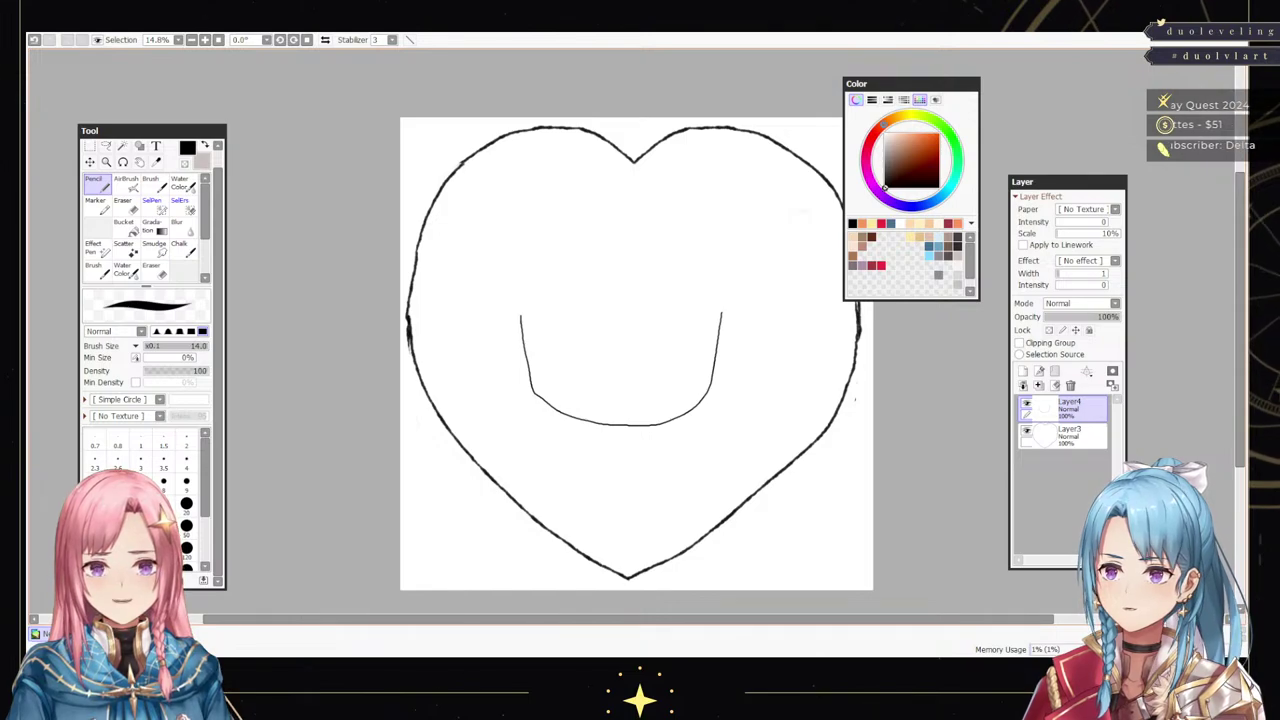
mouse_move(520, 316)
mouse_down()
mouse_move(534, 272)
mouse_move(566, 246)
mouse_up()
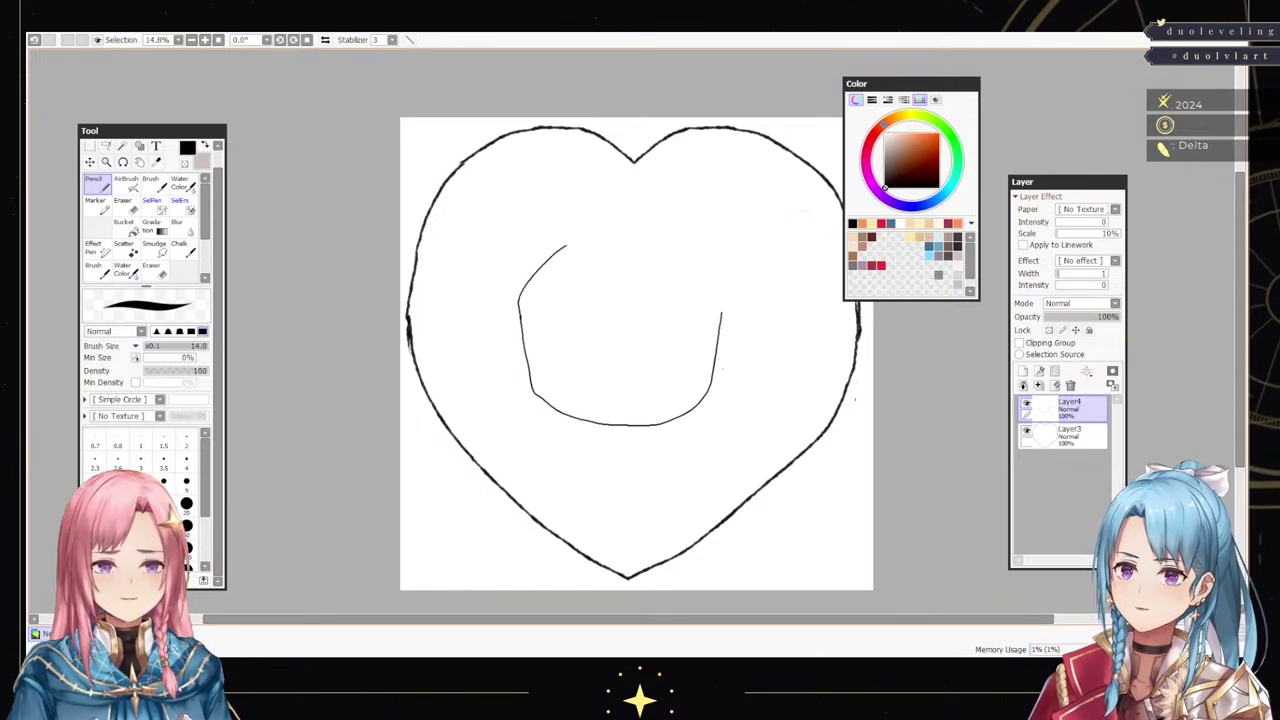
key(ctrl+z)
mouse_move(720, 328)
mouse_down()
mouse_move(743, 364)
mouse_move(712, 380)
mouse_up()
mouse_move(518, 314)
mouse_down()
mouse_move(491, 322)
mouse_move(512, 362)
mouse_up()
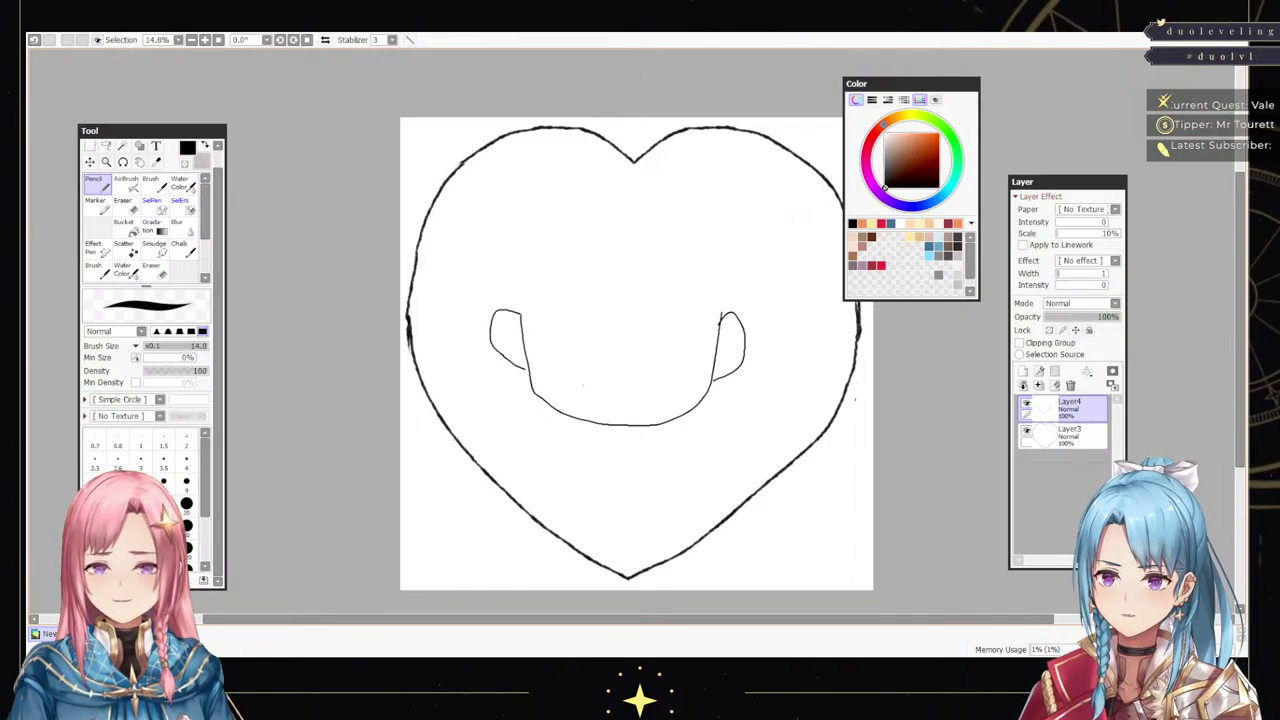
- Draw a curved smile and two short vertical lines for eyes inside the face
mouse_move(584, 384)
mouse_down()
mouse_move(604, 408)
mouse_move(646, 383)
mouse_up()
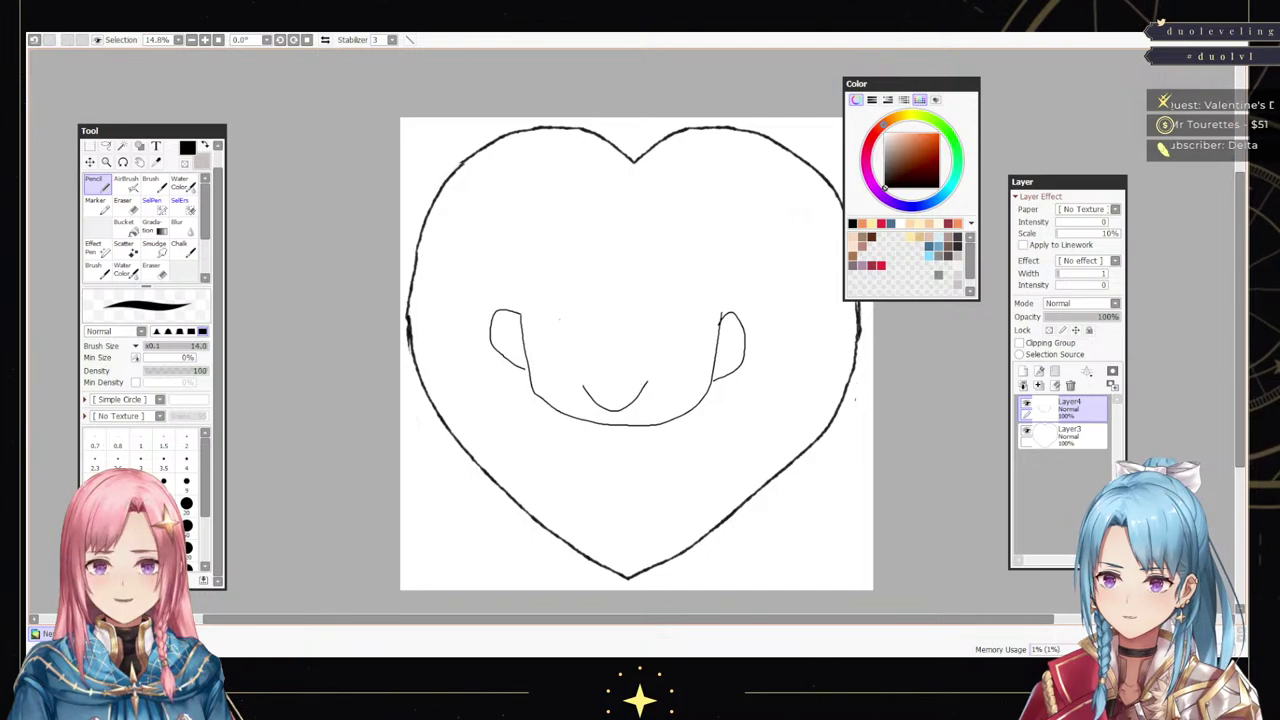
drag(567, 317, 568, 349)
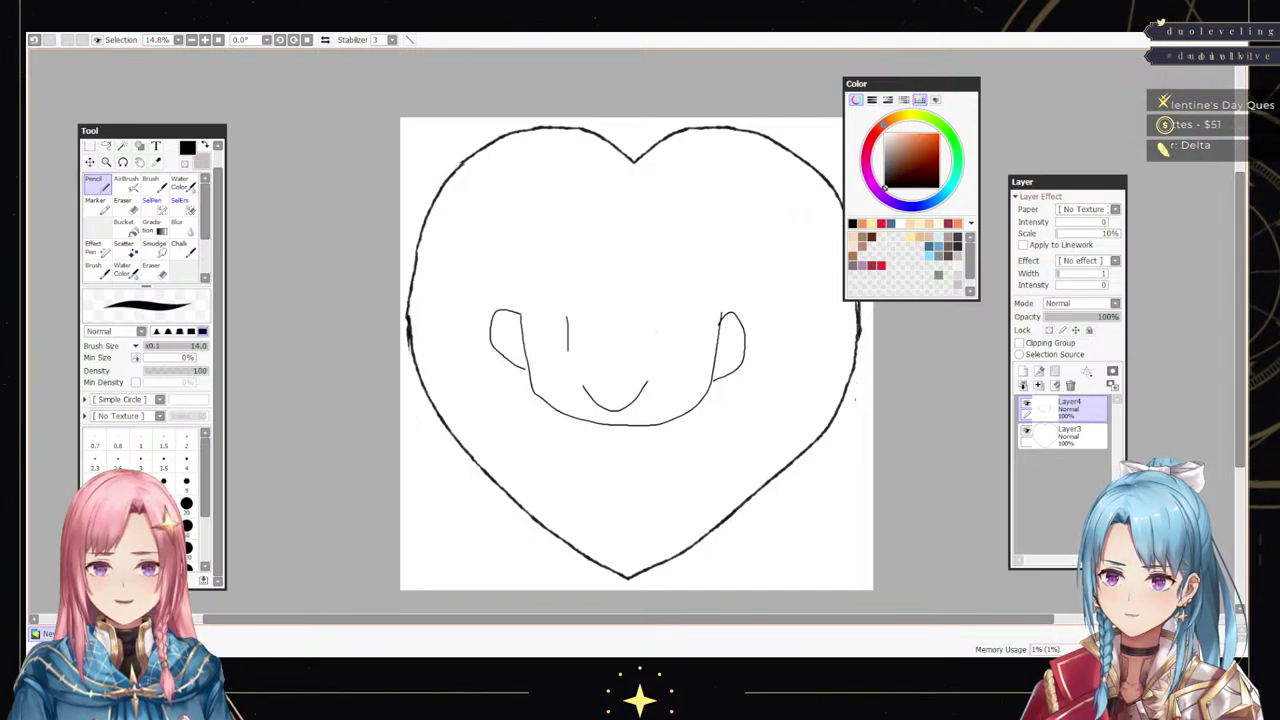
drag(661, 315, 662, 352)
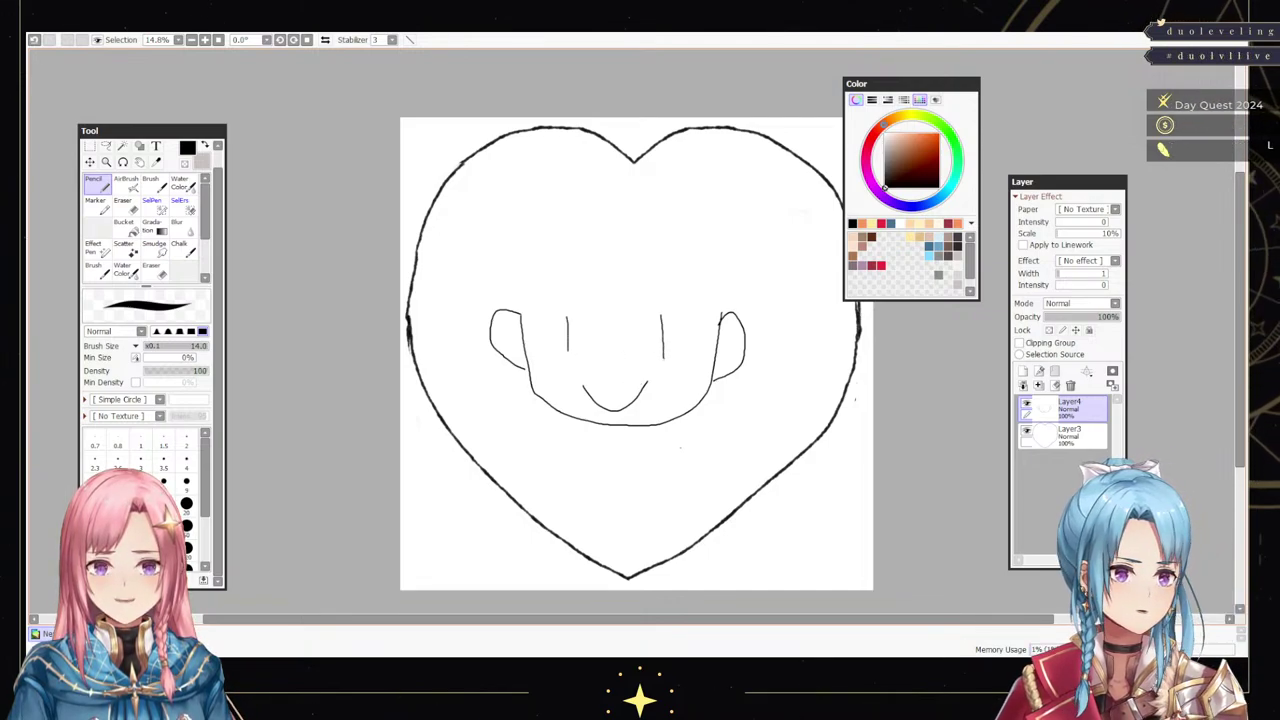
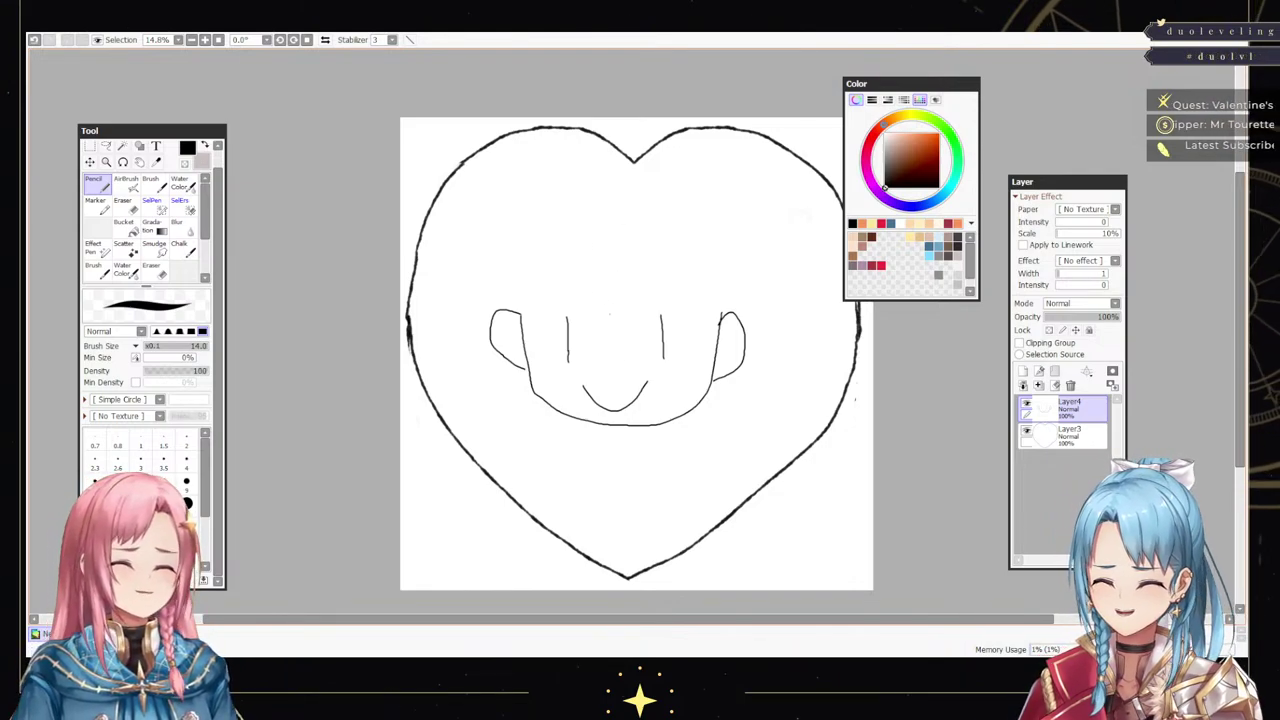
- Draw the character's hair with jagged bangs, pointed side locks by both ears and a rounded outline over the top of the head
mouse_move(596, 290)
mouse_down()
mouse_move(642, 336)
mouse_move(640, 296)
mouse_move(681, 345)
mouse_move(685, 302)
mouse_move(695, 346)
mouse_move(718, 314)
mouse_move(706, 240)
mouse_up()
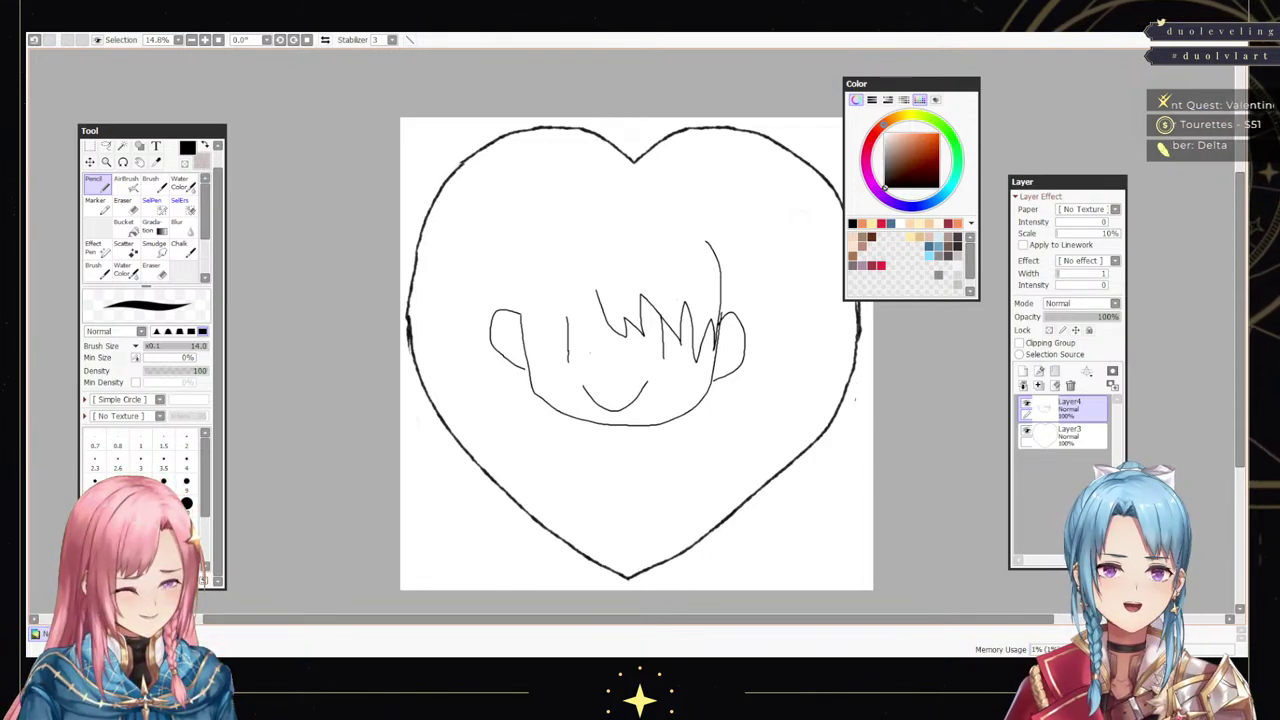
mouse_move(712, 334)
mouse_down()
mouse_move(707, 442)
mouse_move(726, 326)
mouse_up()
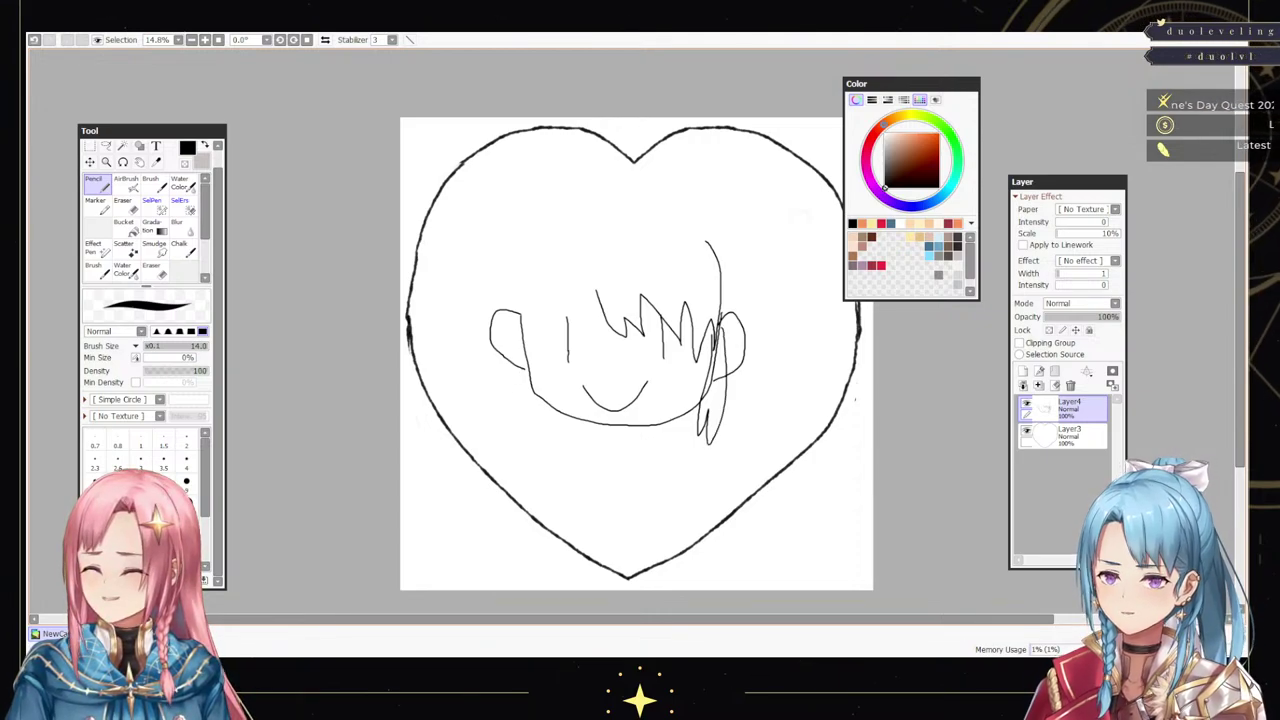
drag(522, 383, 544, 454)
drag(526, 401, 543, 421)
drag(546, 274, 517, 394)
mouse_move(527, 286)
mouse_down()
mouse_move(551, 232)
mouse_move(595, 217)
mouse_move(701, 225)
mouse_move(727, 251)
mouse_up()
mouse_move(544, 288)
mouse_down()
mouse_move(574, 270)
mouse_move(597, 295)
mouse_up()
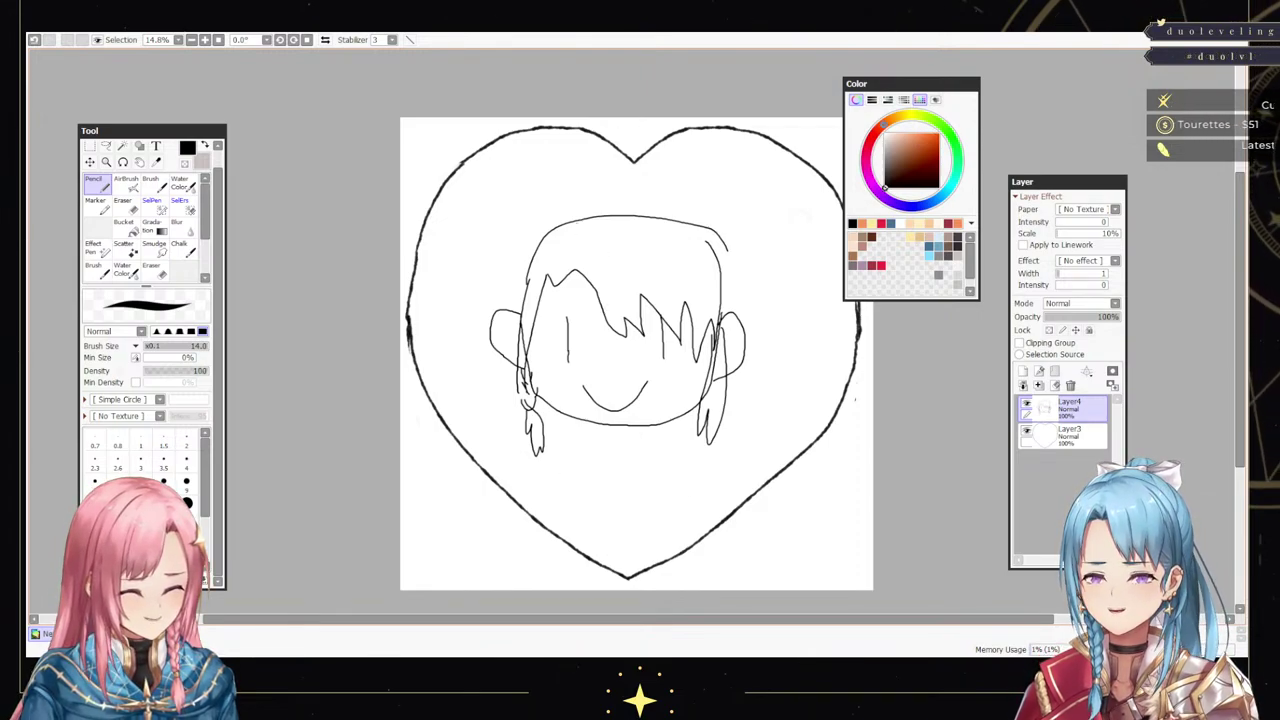
- Add a hair bow on top of the head and a ponytail sweeping out to the right
mouse_move(576, 220)
mouse_down()
mouse_move(580, 196)
mouse_move(624, 212)
mouse_move(672, 200)
mouse_move(688, 220)
mouse_up()
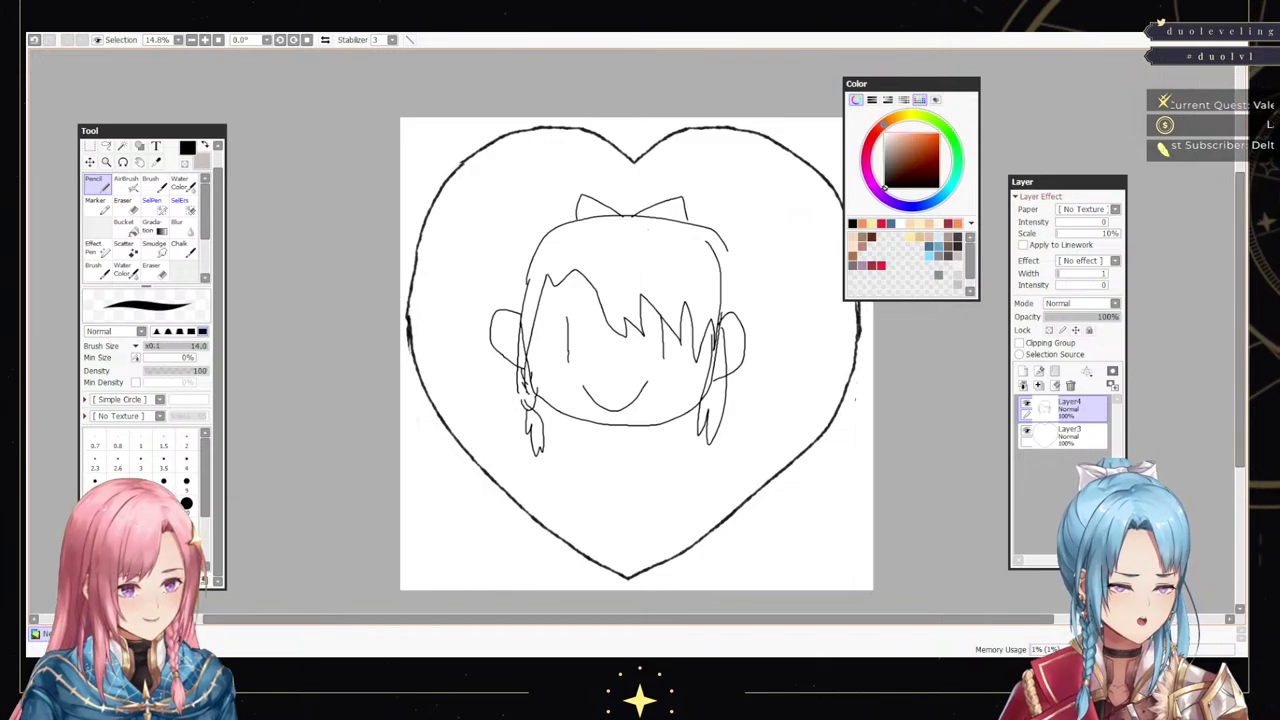
mouse_move(588, 196)
mouse_down()
mouse_move(612, 183)
mouse_move(646, 200)
mouse_up()
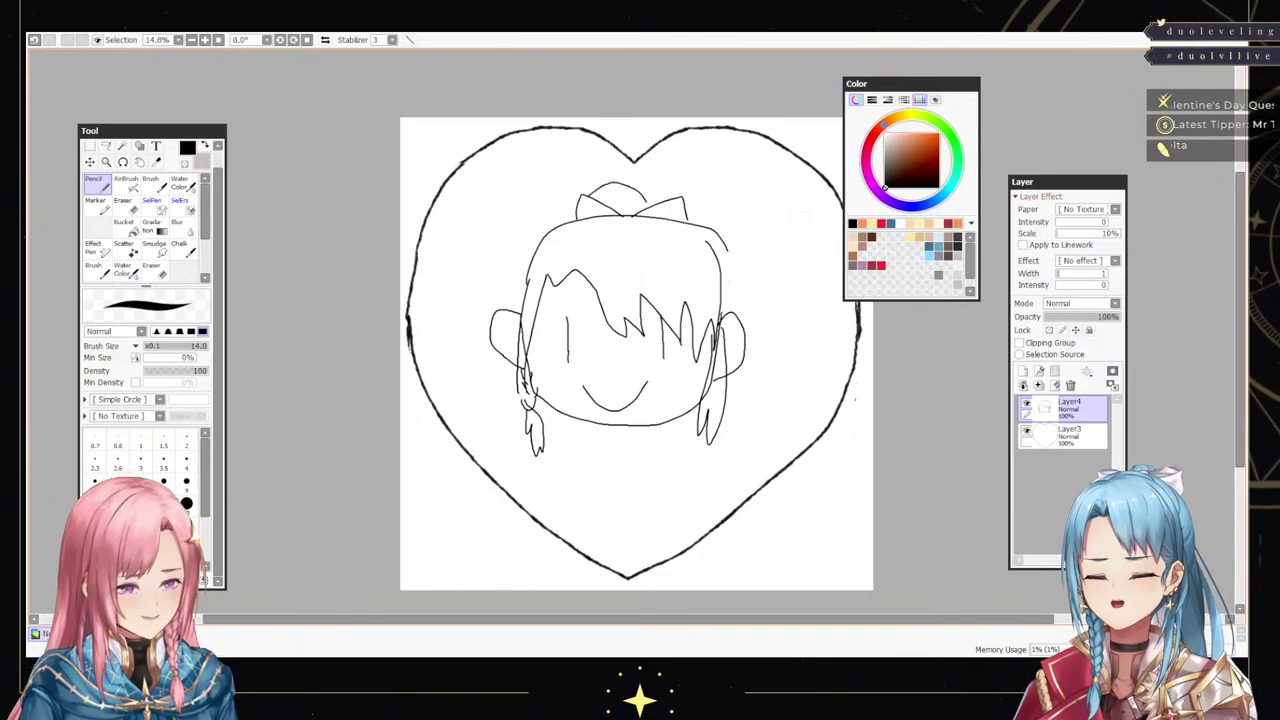
mouse_move(724, 268)
mouse_down()
mouse_move(808, 348)
mouse_move(821, 410)
mouse_move(806, 384)
mouse_move(774, 410)
mouse_move(788, 420)
mouse_up()
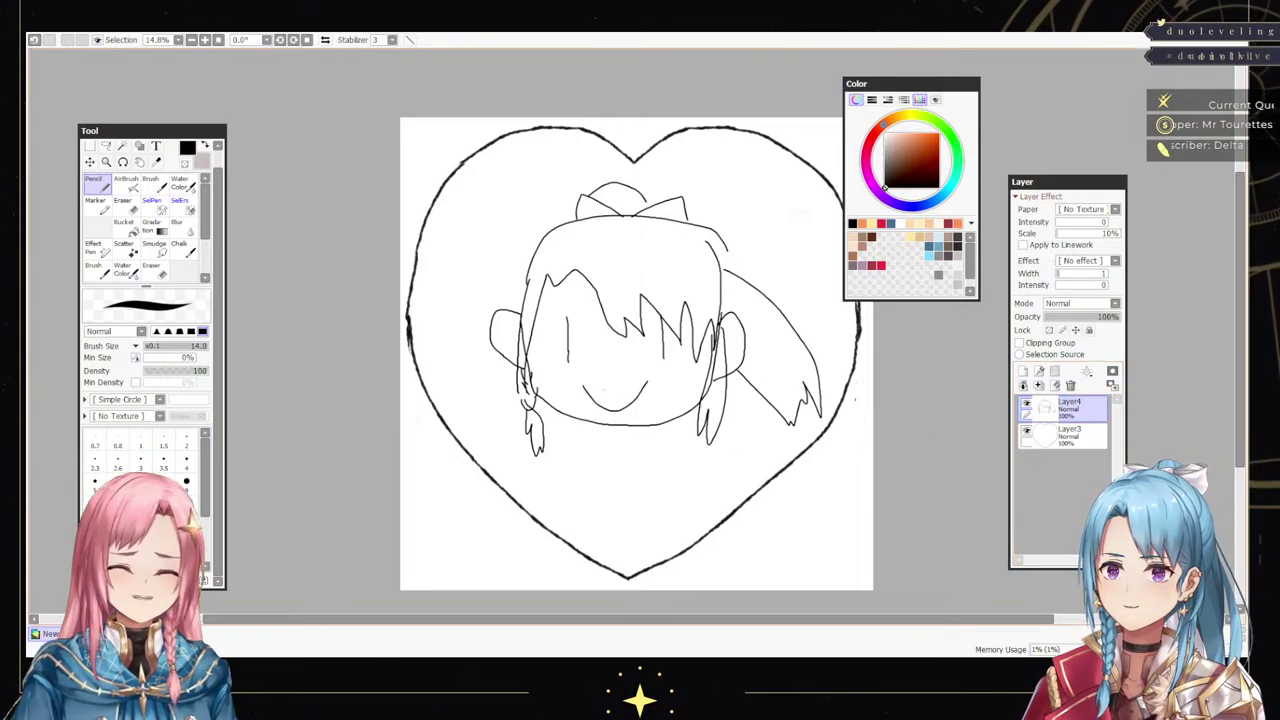
- Close the smile into an open mouth and fill it with upper and lower teeth
mouse_move(583, 380)
mouse_down()
mouse_move(648, 379)
mouse_move(618, 380)
mouse_up()
mouse_move(617, 378)
mouse_down()
mouse_move(639, 379)
mouse_move(617, 394)
mouse_move(631, 395)
mouse_up()
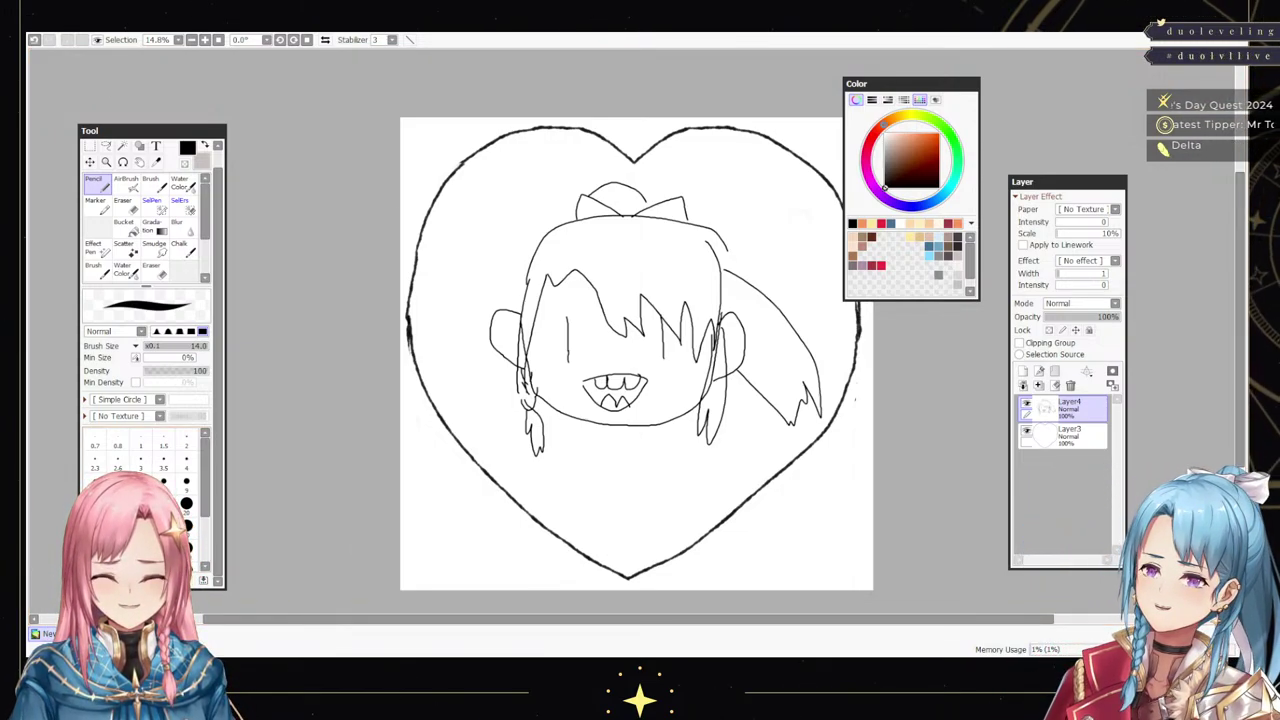
- Erase the whole character face from the upper layer using the Eraser at size 1600
key(e)
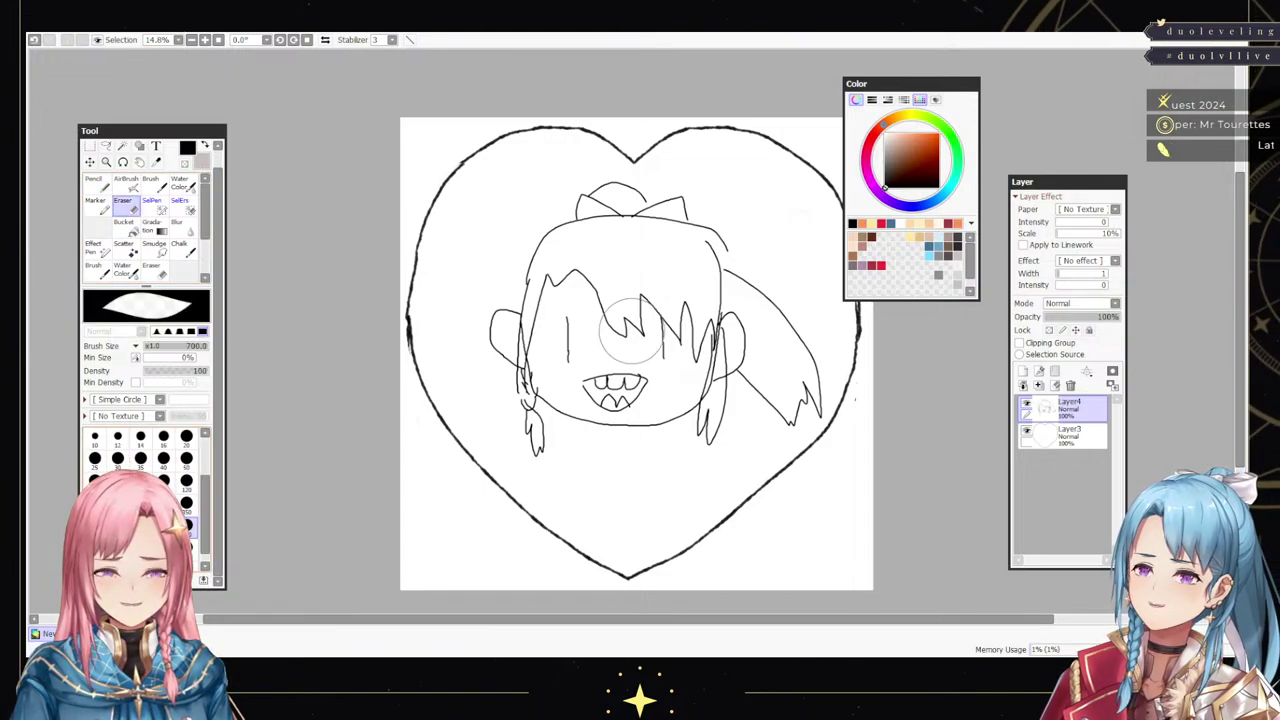
key(bracketright)
key(bracketright)
mouse_move(630, 332)
mouse_down()
mouse_move(566, 398)
mouse_move(602, 318)
mouse_move(660, 250)
mouse_move(679, 274)
mouse_move(507, 342)
mouse_move(564, 420)
mouse_move(749, 364)
mouse_move(777, 400)
mouse_up()
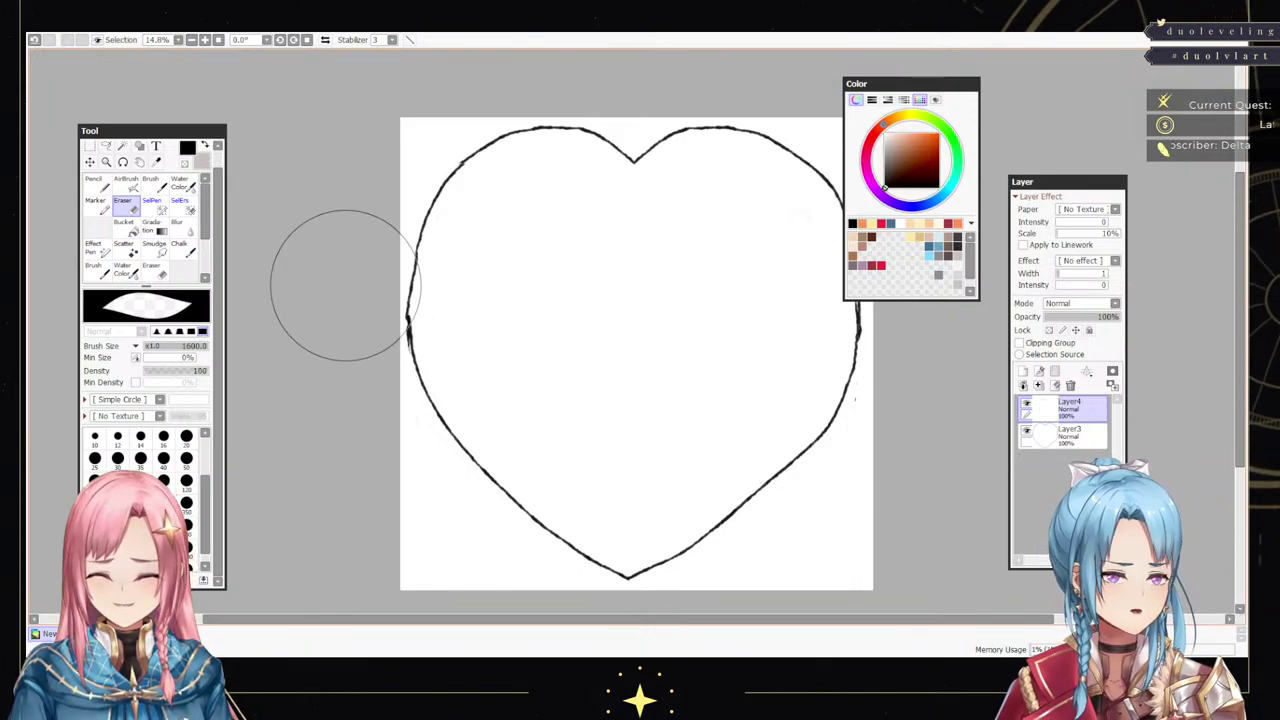
- With the Pencil at size 14, draw a frog-like head with a wide tilted mouth, two bulging round eyes and two rounded bumps on top
key(n)
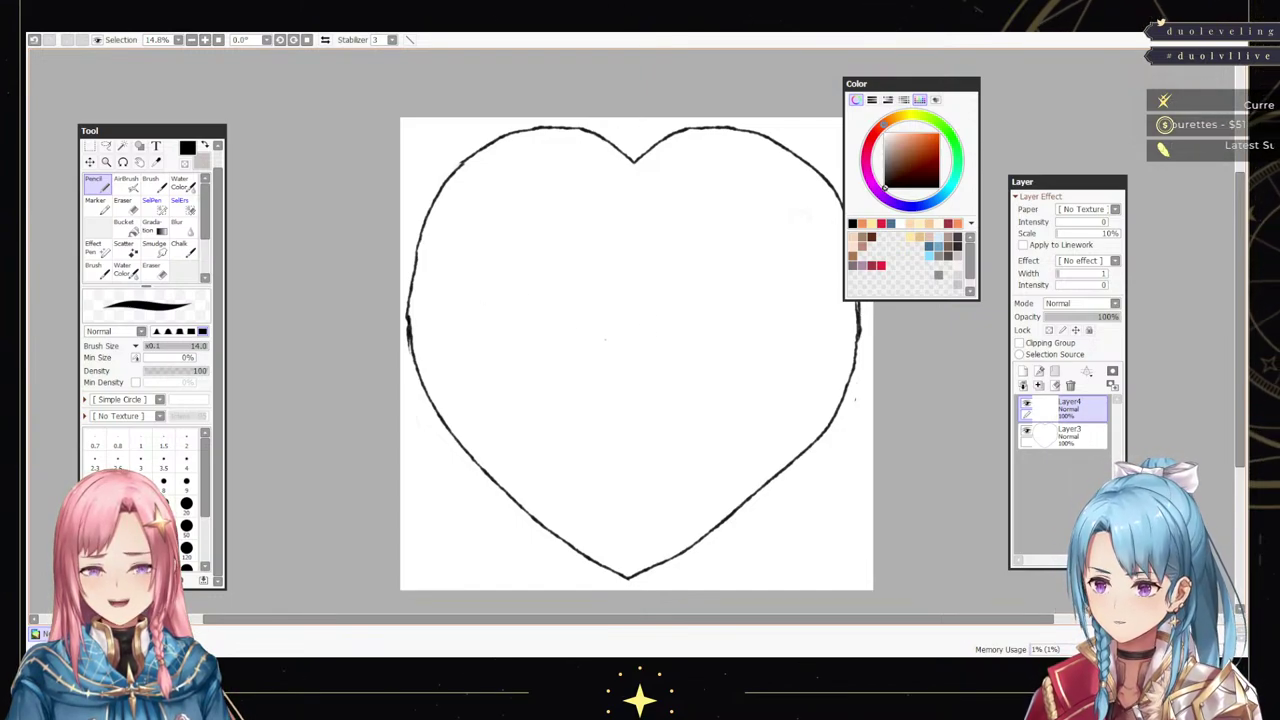
mouse_move(540, 288)
mouse_down()
mouse_move(506, 293)
mouse_move(505, 320)
mouse_move(588, 362)
mouse_move(696, 388)
mouse_move(736, 380)
mouse_move(740, 366)
mouse_up()
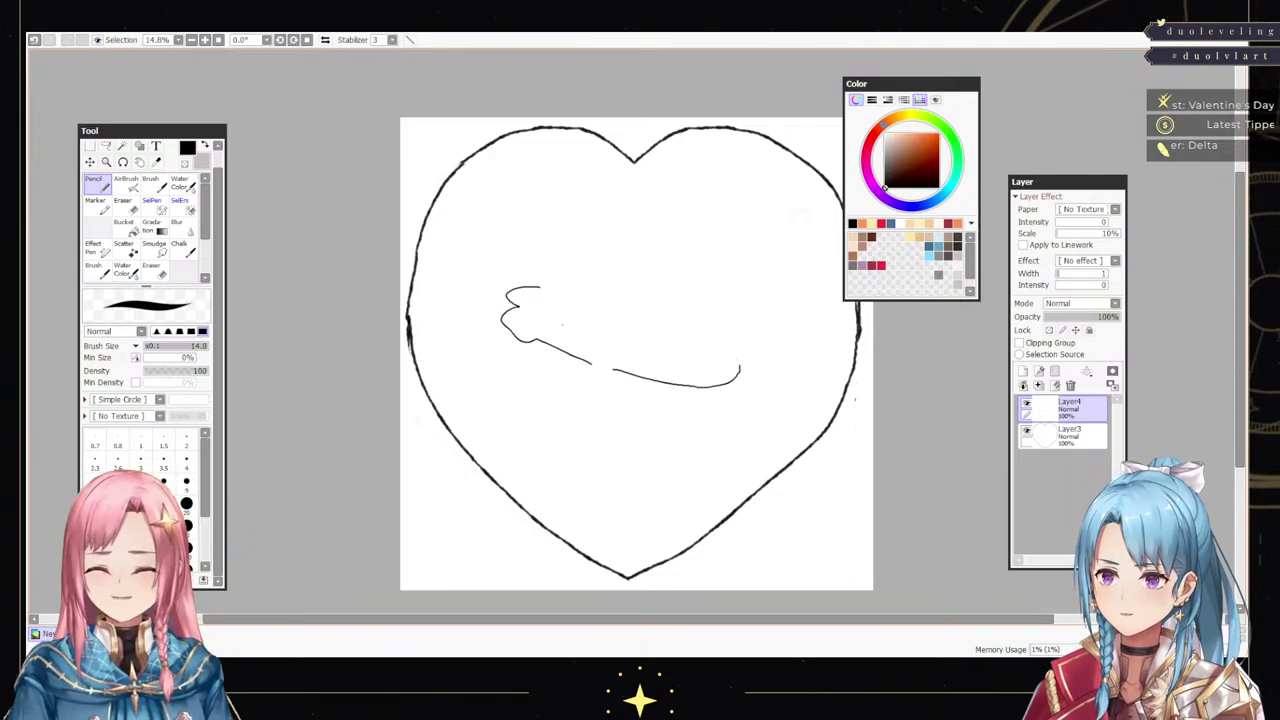
drag(548, 316, 738, 370)
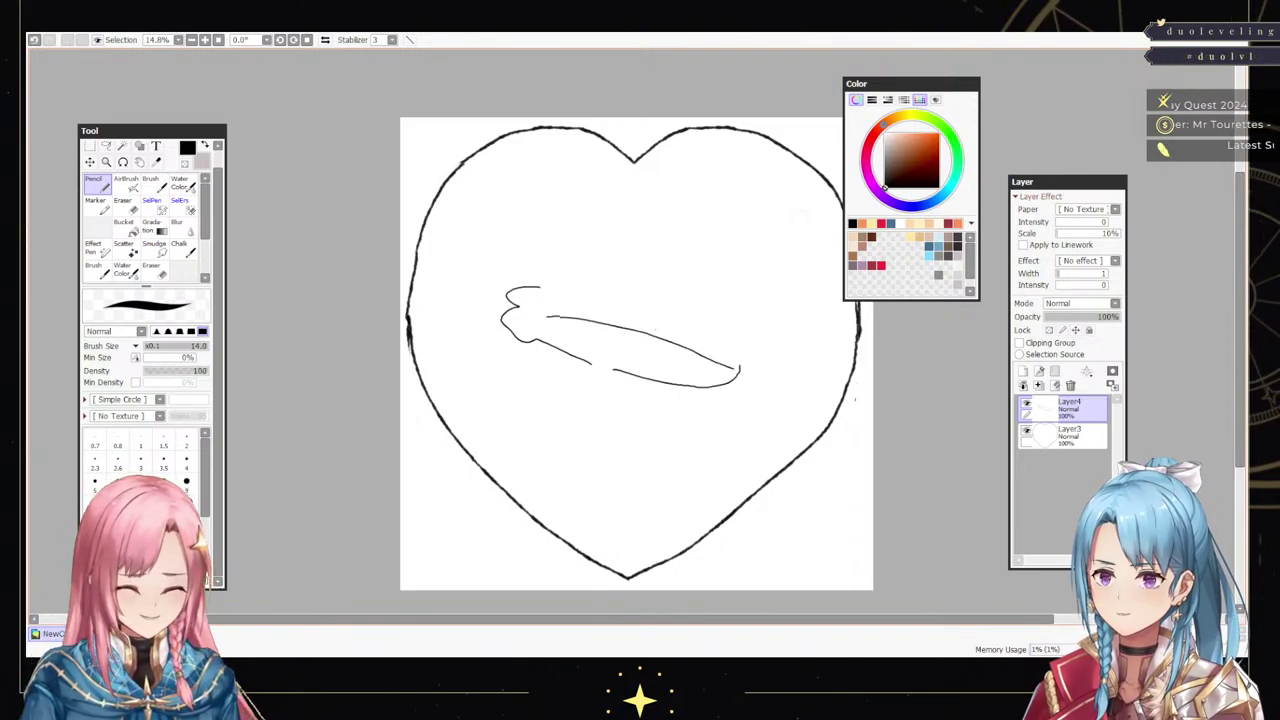
mouse_move(660, 296)
mouse_down()
mouse_move(678, 316)
mouse_move(659, 296)
mouse_move(664, 312)
mouse_move(721, 333)
mouse_move(746, 310)
mouse_up()
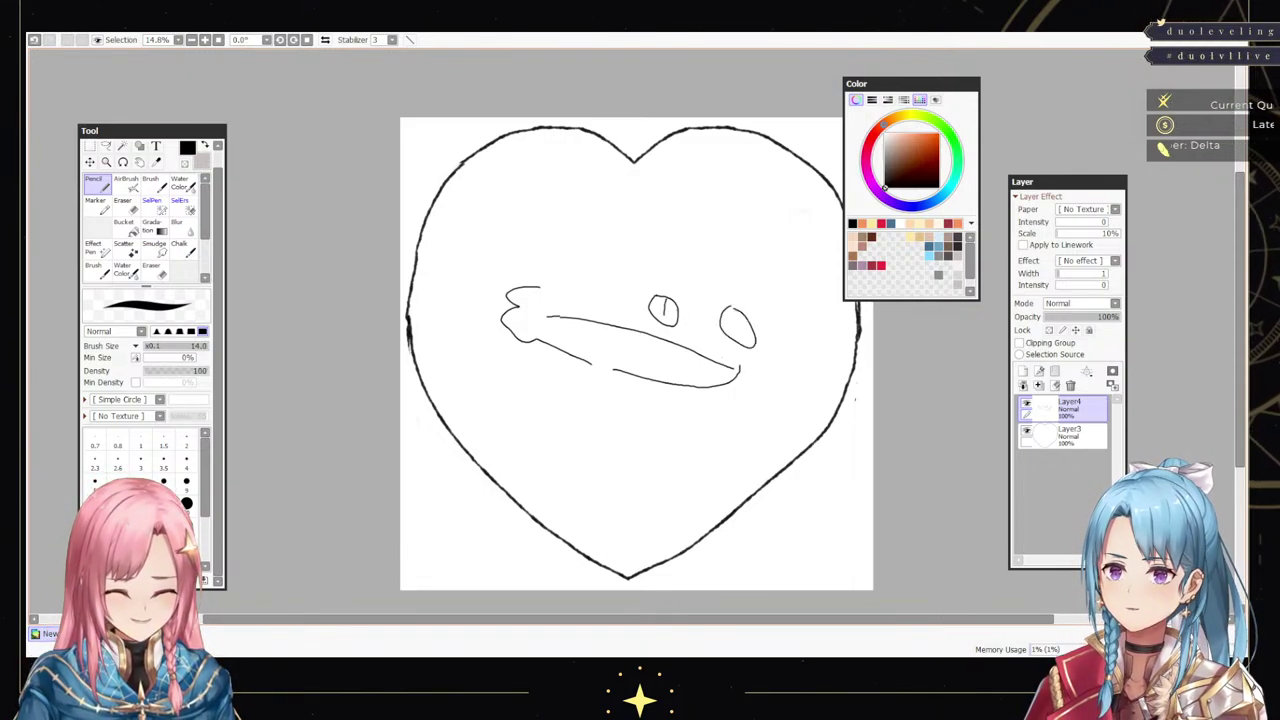
mouse_move(682, 309)
mouse_down()
mouse_move(738, 348)
mouse_move(745, 372)
mouse_up()
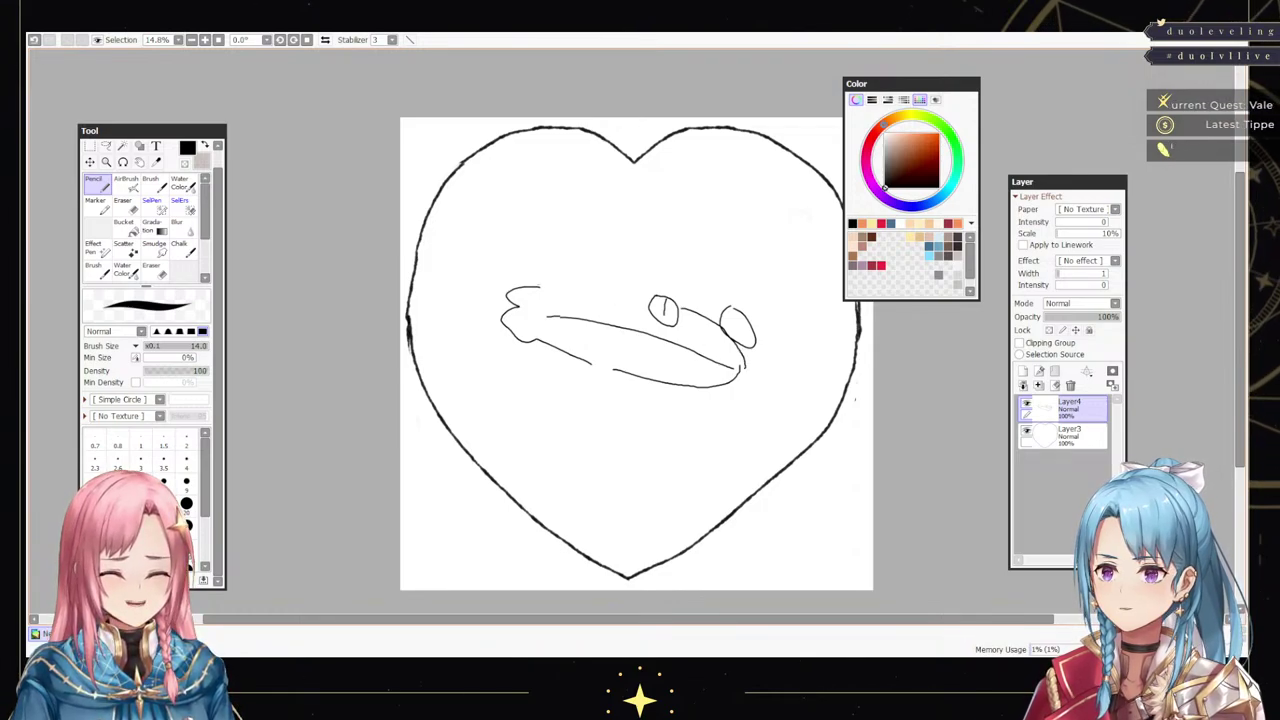
mouse_move(538, 282)
mouse_down()
mouse_move(578, 272)
mouse_move(583, 286)
mouse_move(628, 276)
mouse_move(652, 290)
mouse_up()
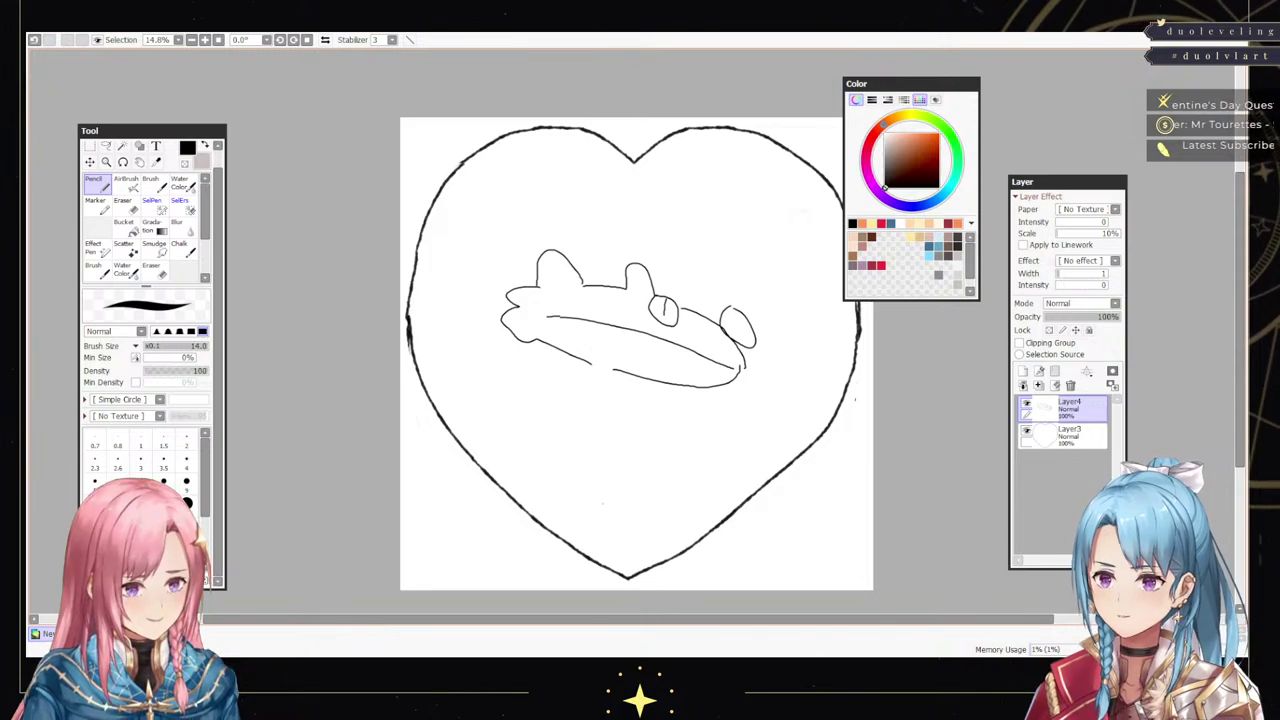
- Draw the neck, angular collar and torso sides below the head, plus a curved limb rising beside the body
drag(581, 362, 579, 413)
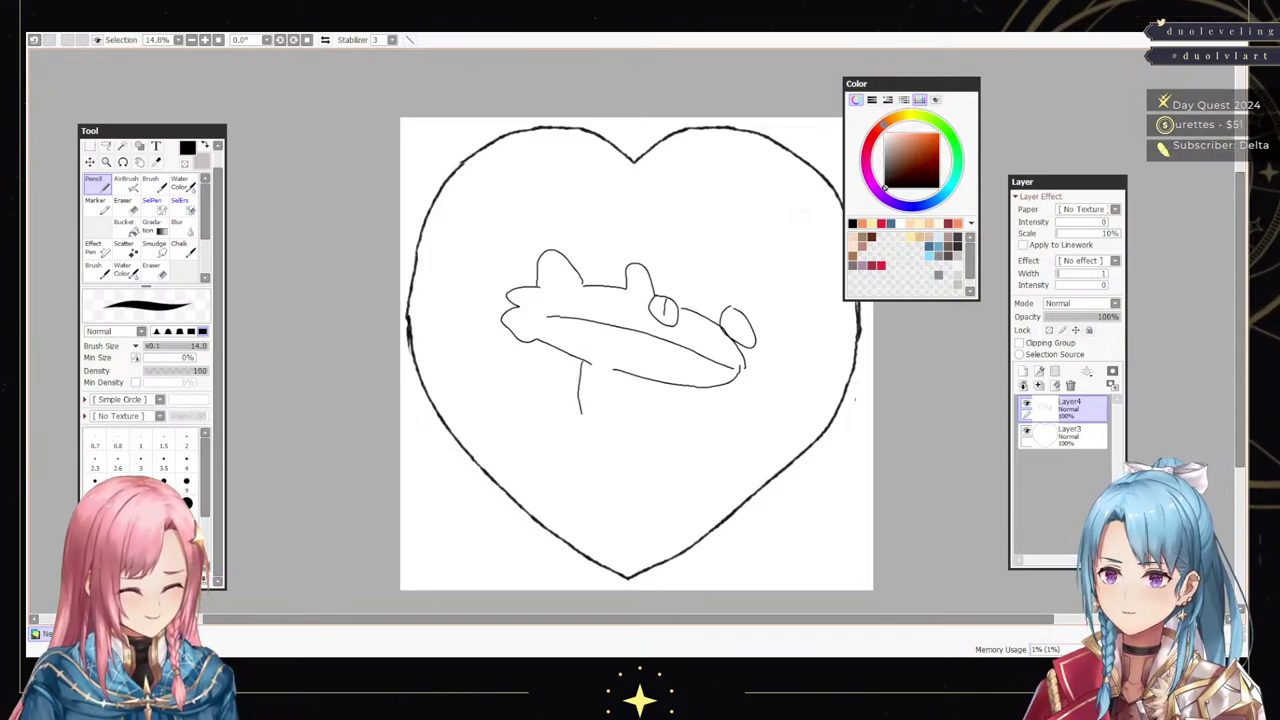
mouse_move(633, 372)
mouse_down()
mouse_move(637, 427)
mouse_move(573, 406)
mouse_move(544, 375)
mouse_move(526, 389)
mouse_move(553, 436)
mouse_up()
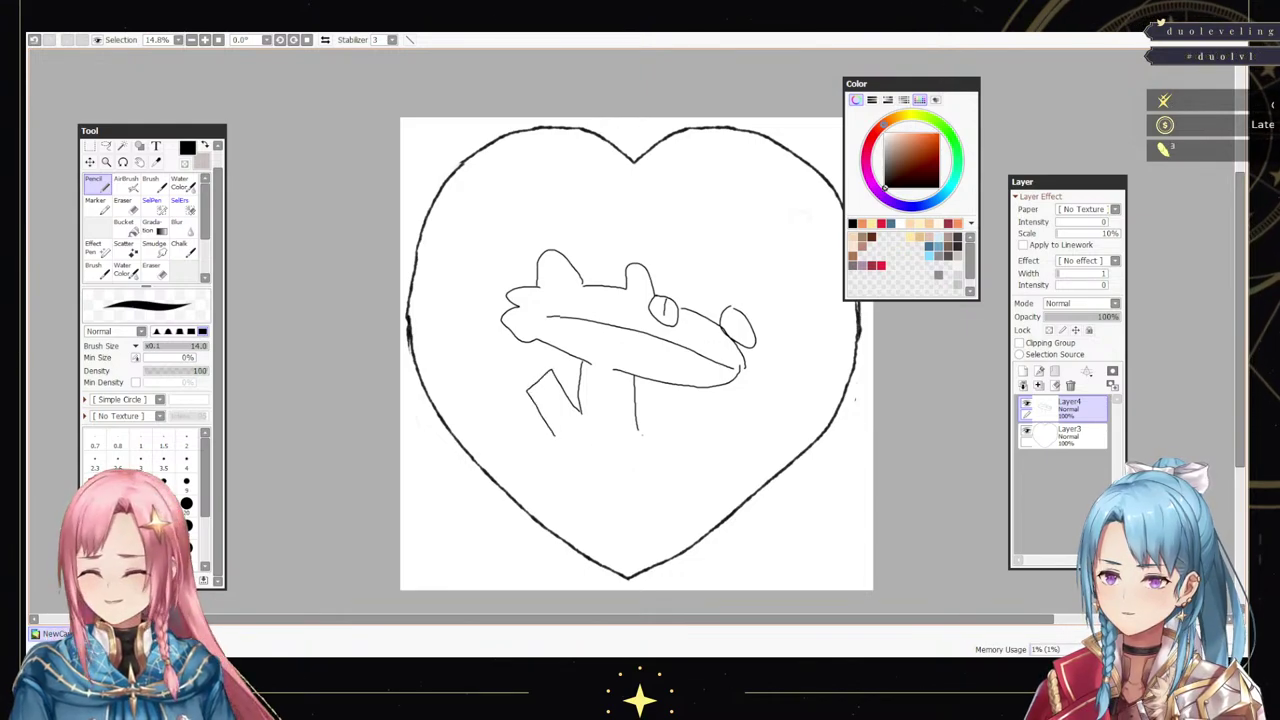
mouse_move(640, 430)
mouse_down()
mouse_move(682, 403)
mouse_move(707, 419)
mouse_move(676, 461)
mouse_up()
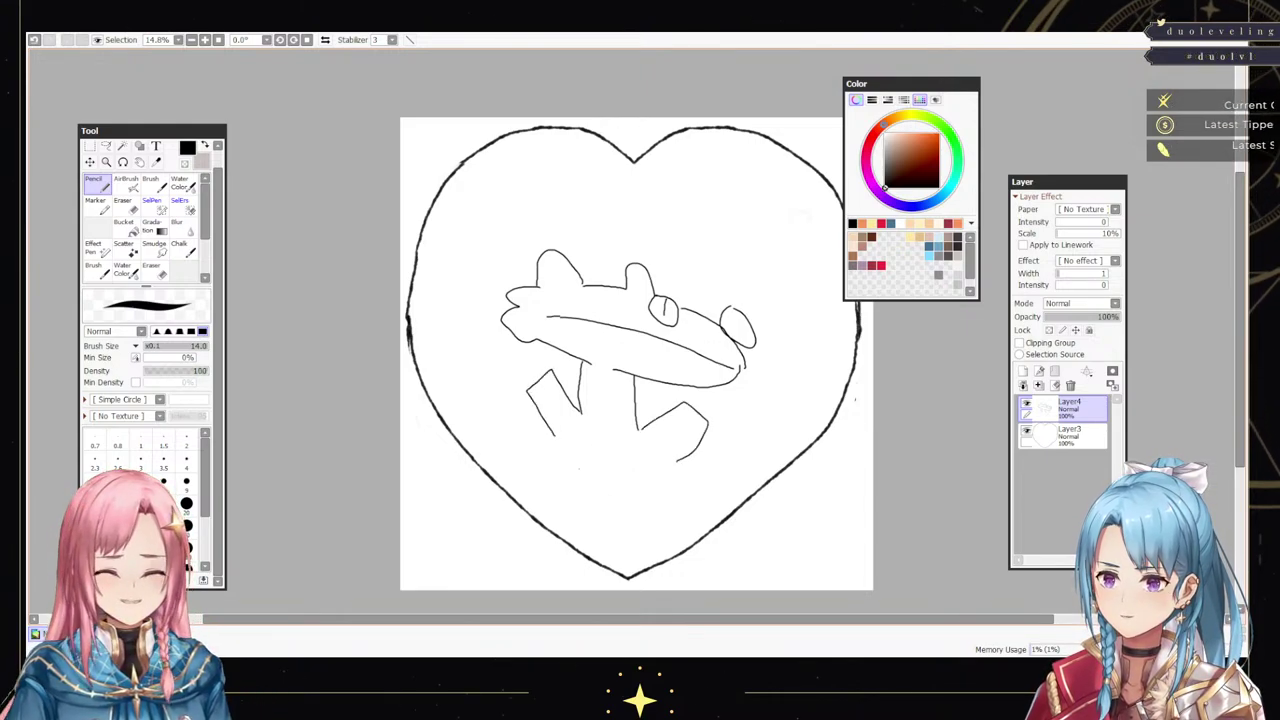
mouse_move(554, 434)
mouse_down()
mouse_move(568, 445)
mouse_move(572, 534)
mouse_up()
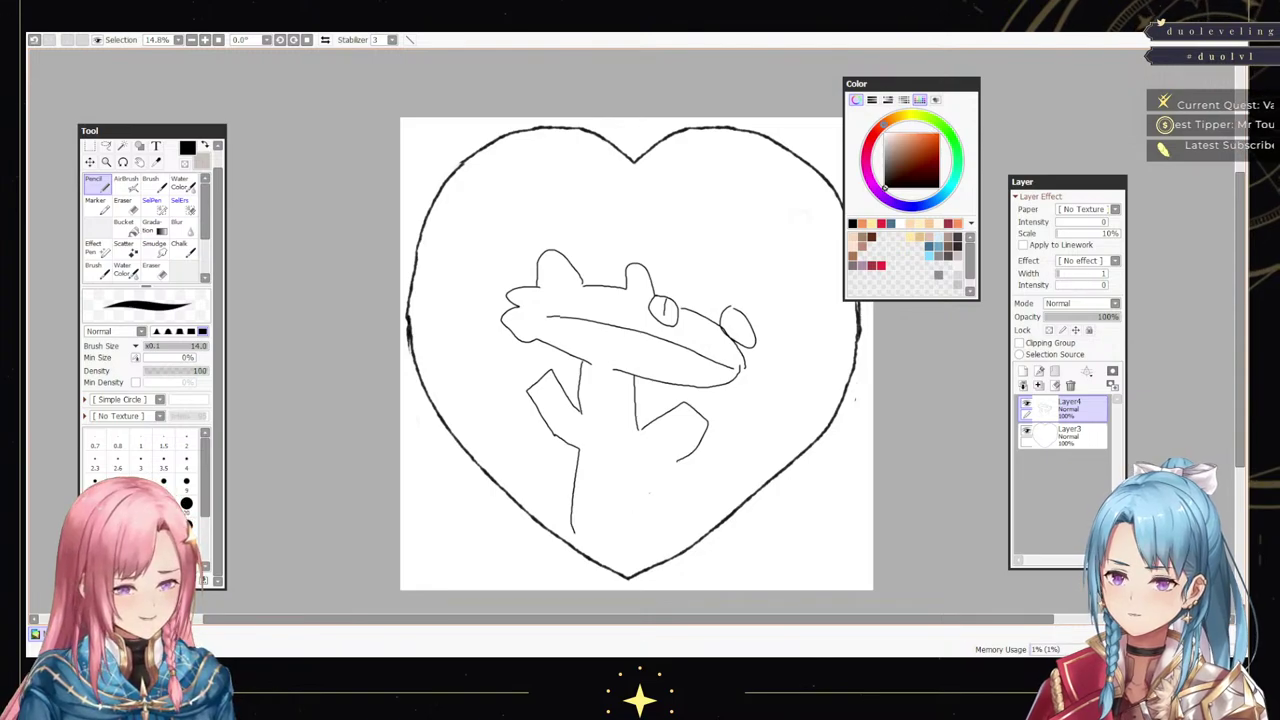
mouse_move(672, 462)
mouse_down()
mouse_move(653, 465)
mouse_move(647, 556)
mouse_up()
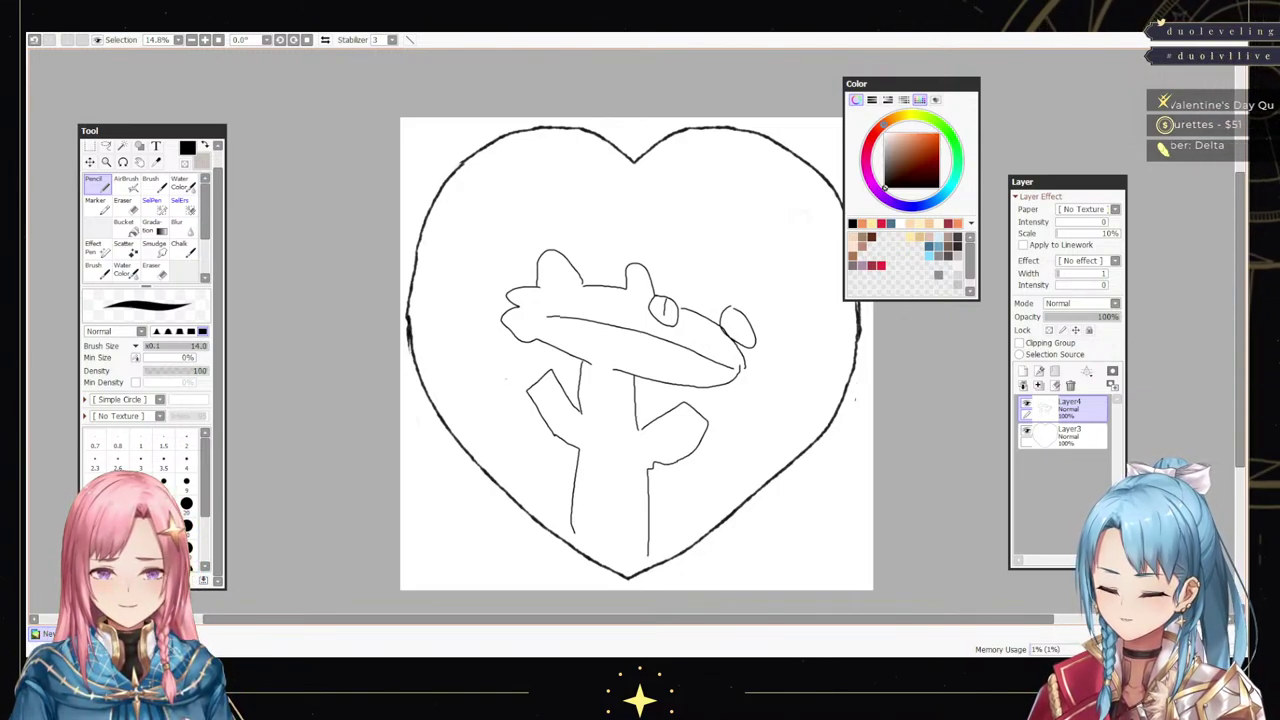
mouse_move(500, 372)
mouse_down()
mouse_move(532, 463)
mouse_move(571, 507)
mouse_move(500, 378)
mouse_move(505, 485)
mouse_up()
key(ctrl+z)
mouse_move(502, 376)
mouse_down()
mouse_move(482, 379)
mouse_move(504, 430)
mouse_up()
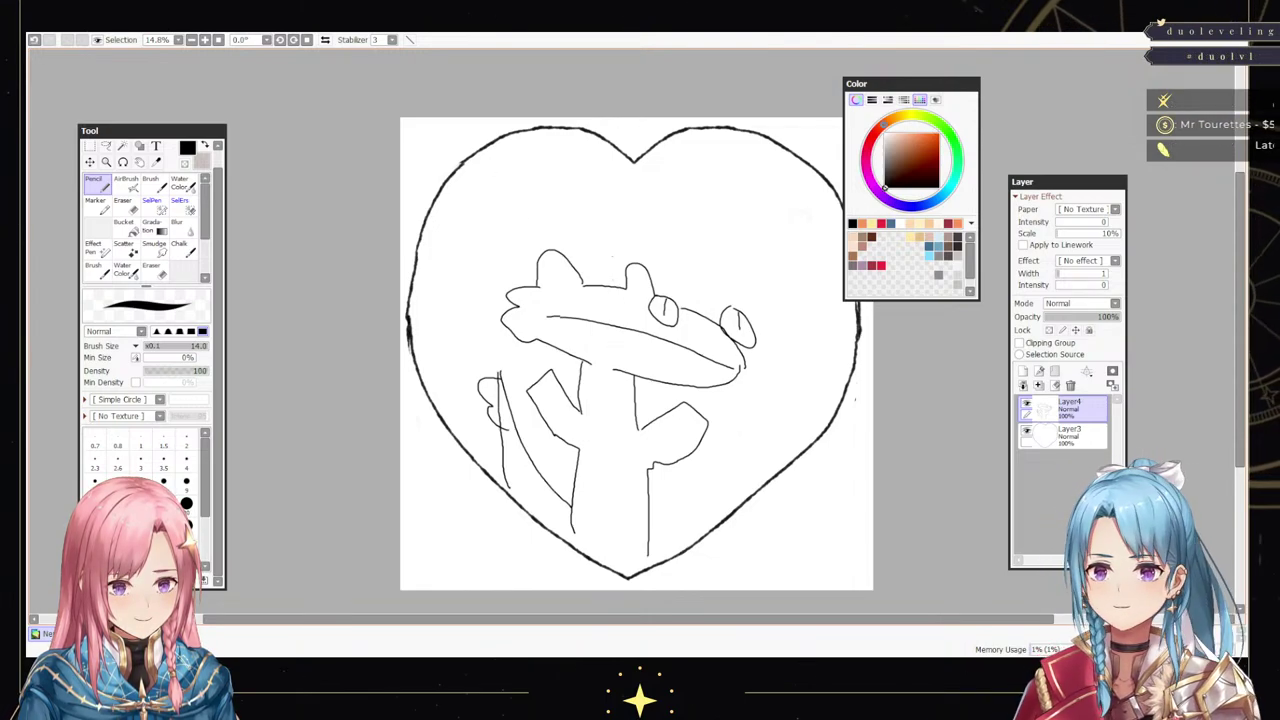
mouse_move(595, 268)
mouse_down()
mouse_move(602, 305)
mouse_move(622, 314)
mouse_move(628, 300)
mouse_move(590, 268)
mouse_move(584, 316)
mouse_up()
mouse_move(535, 282)
mouse_down()
mouse_move(530, 332)
mouse_move(548, 362)
mouse_move(549, 276)
mouse_up()
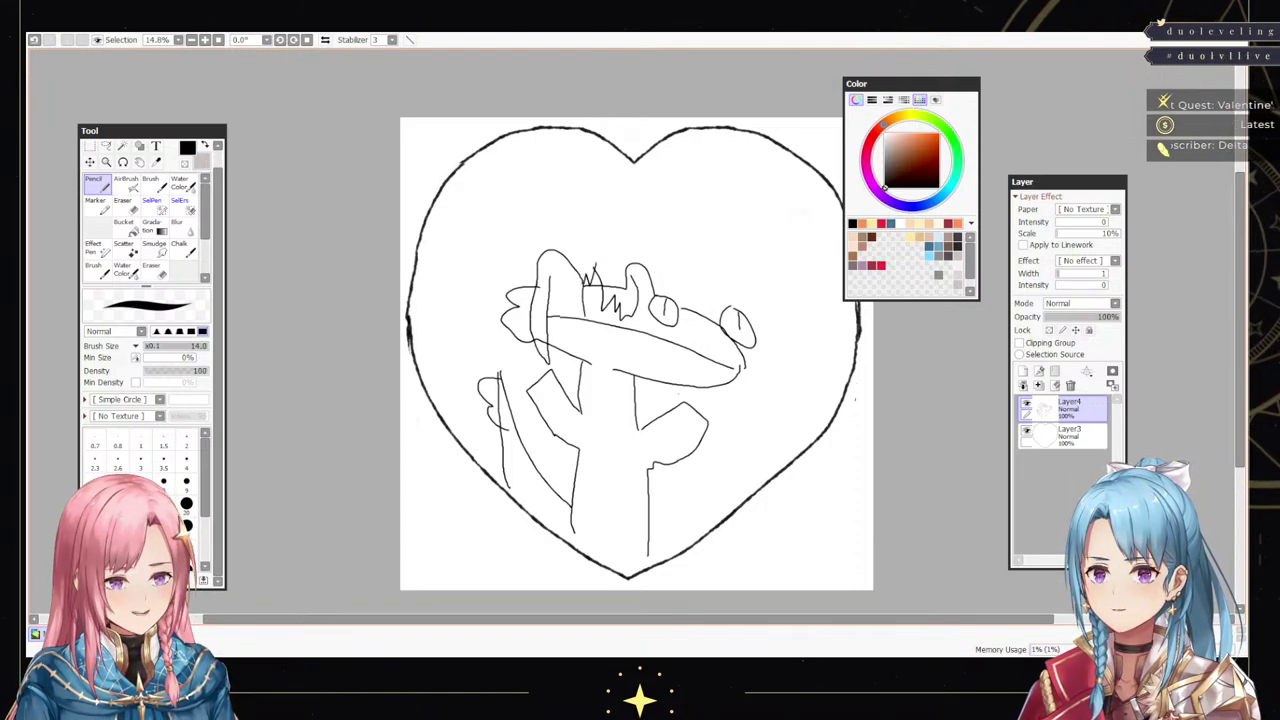
drag(672, 403, 689, 379)
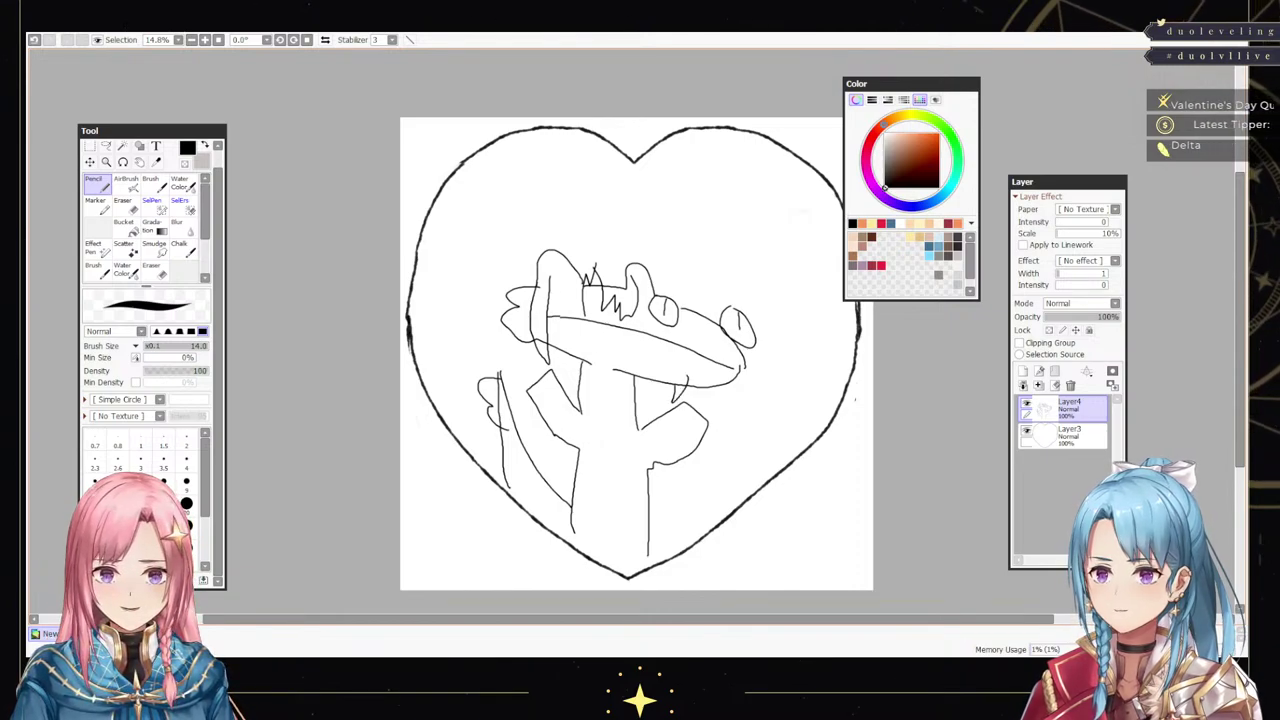
mouse_move(560, 270)
mouse_down()
mouse_move(580, 314)
mouse_move(553, 284)
mouse_move(546, 297)
mouse_up()
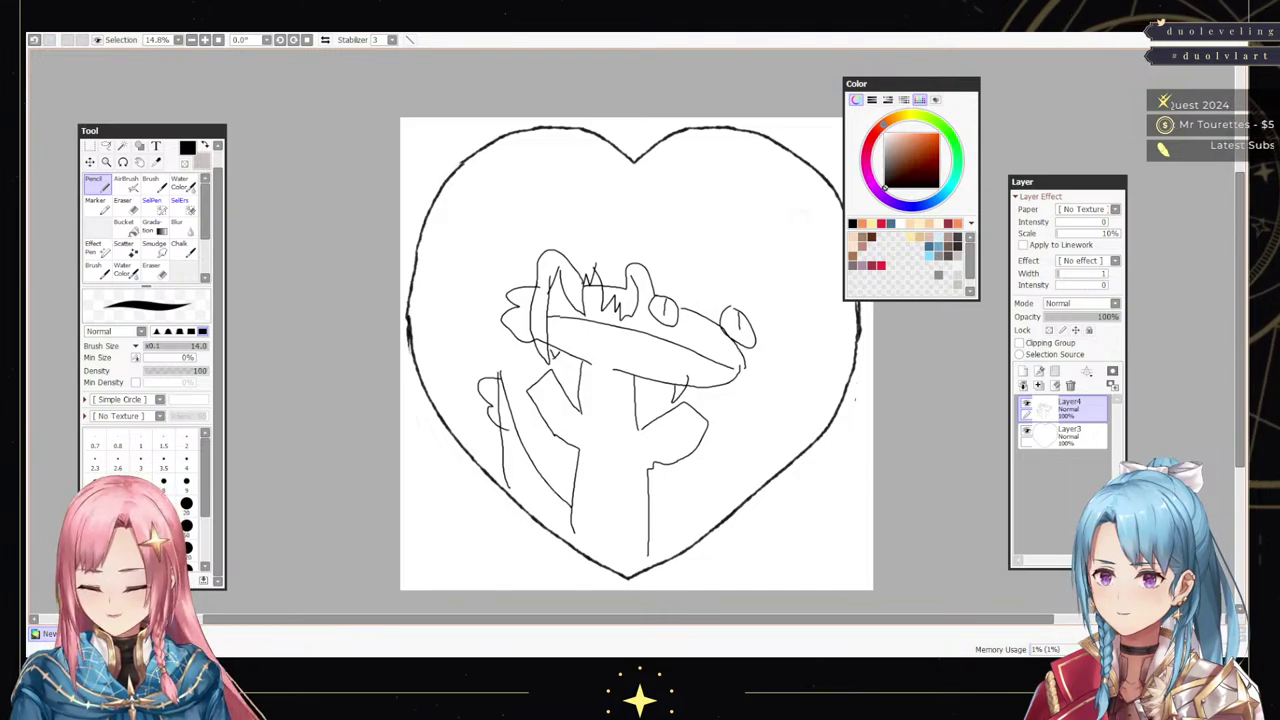
drag(557, 366, 561, 378)
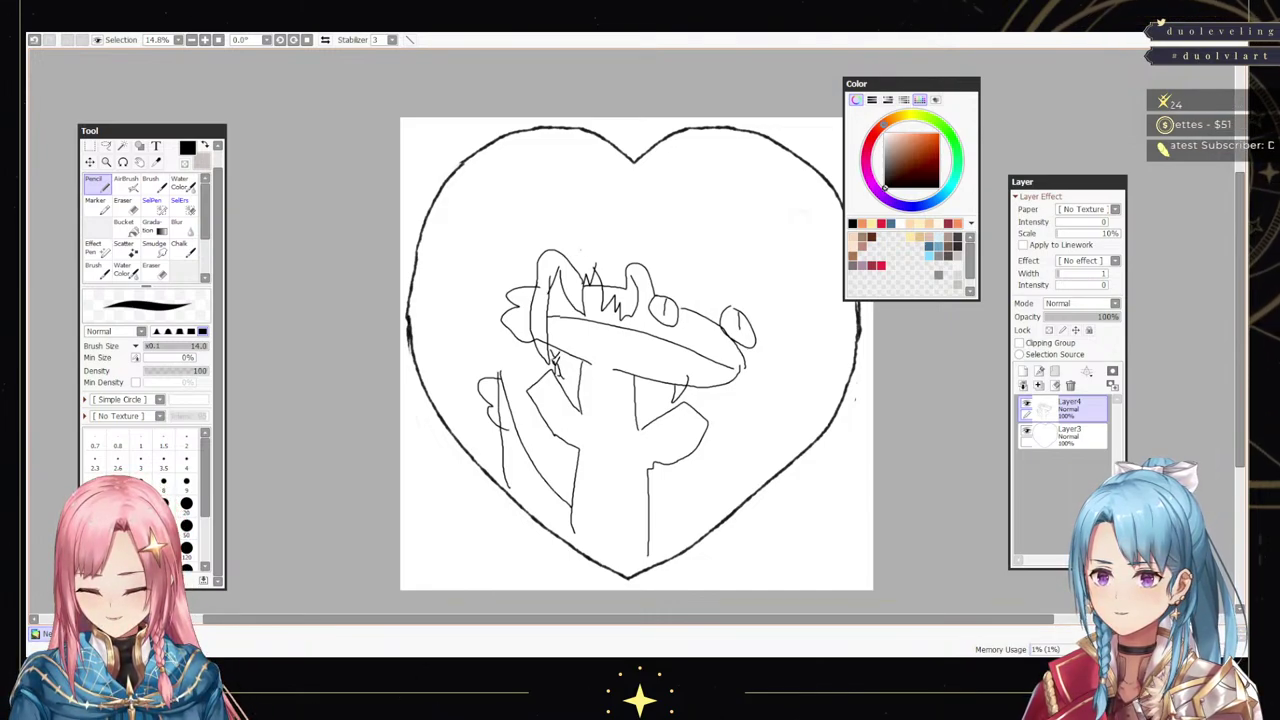
mouse_move(529, 284)
mouse_down()
mouse_move(544, 232)
mouse_move(585, 213)
mouse_move(644, 228)
mouse_move(684, 265)
mouse_move(692, 314)
mouse_up()
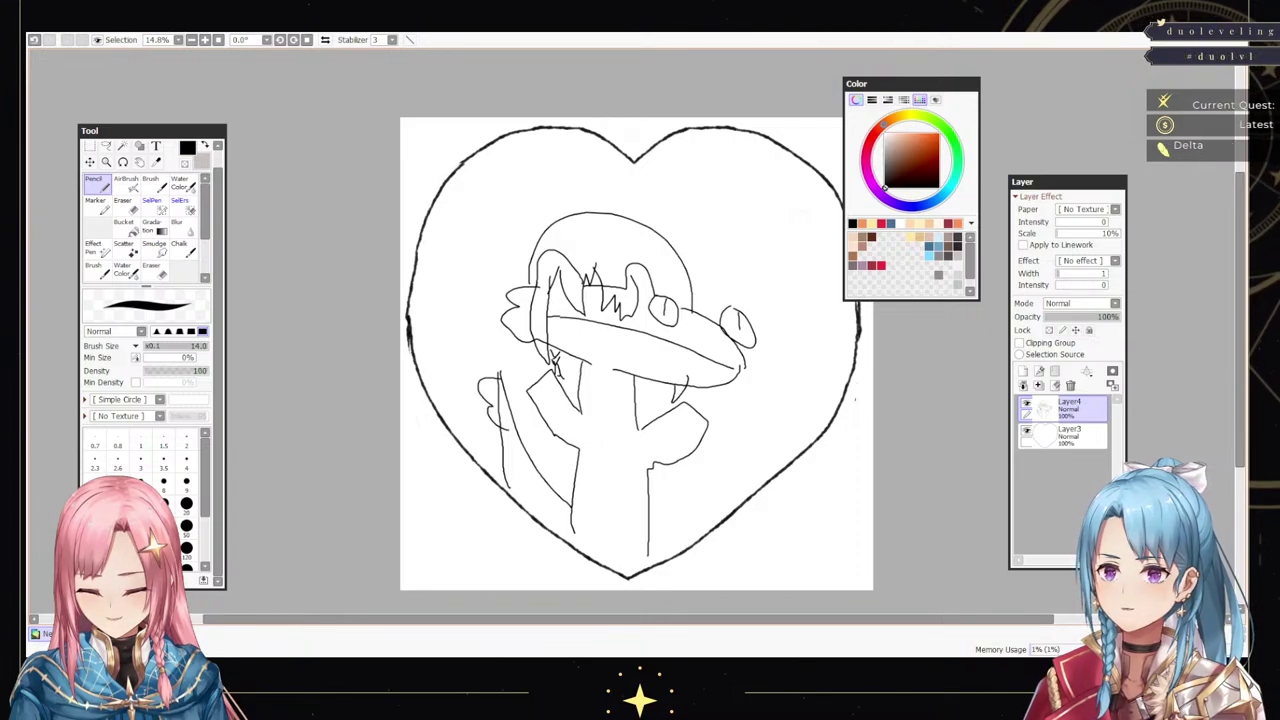
key(e)
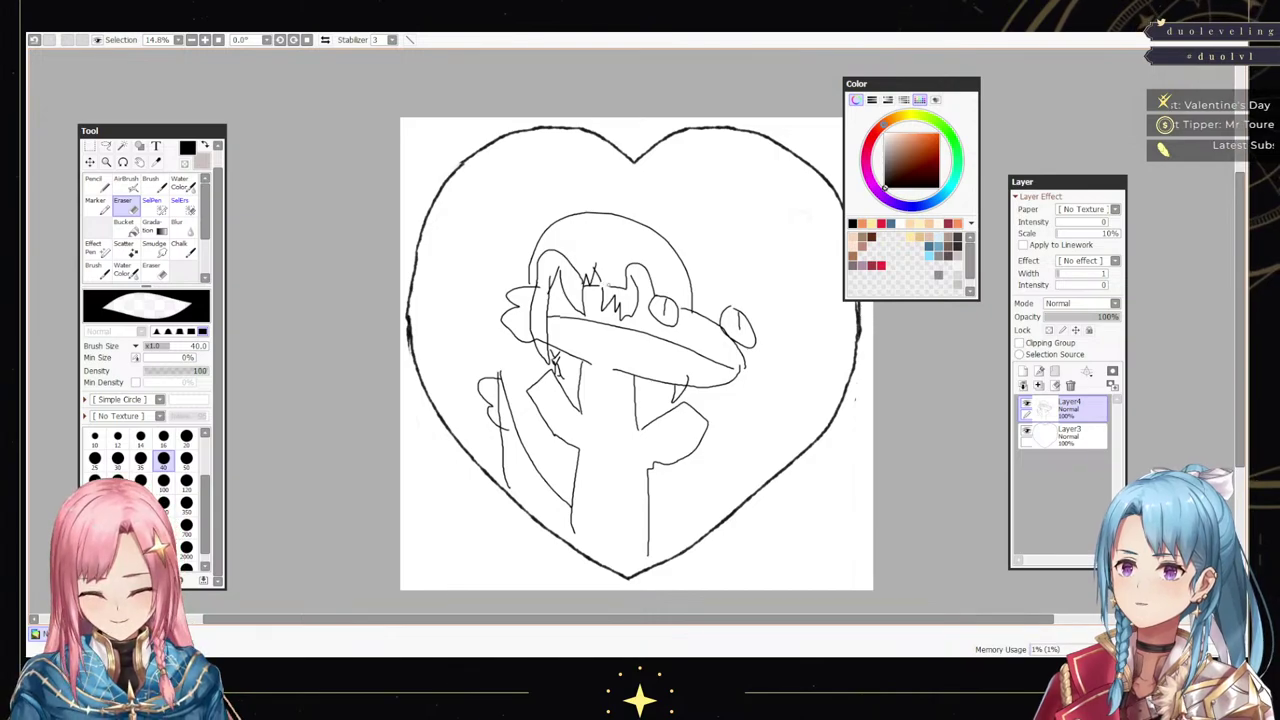
mouse_move(612, 286)
mouse_down()
mouse_move(594, 268)
mouse_move(636, 294)
mouse_move(635, 316)
mouse_up()
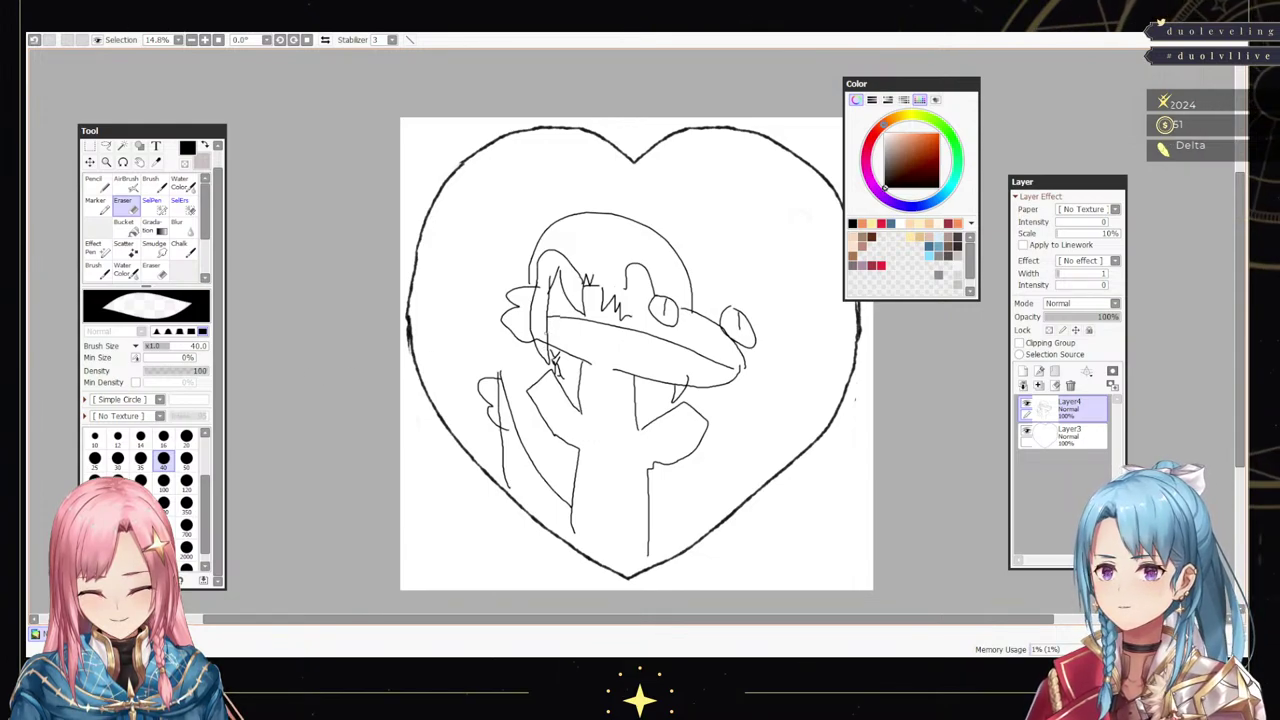
drag(538, 336, 542, 342)
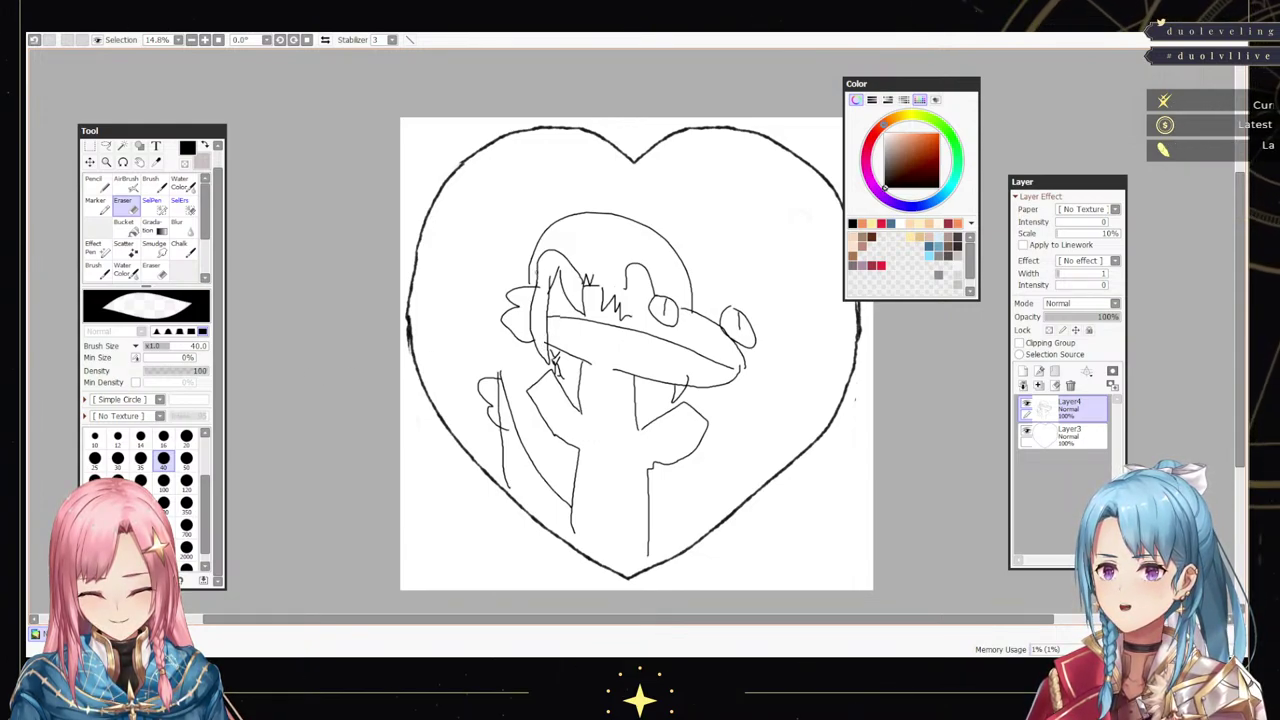
drag(545, 275, 578, 274)
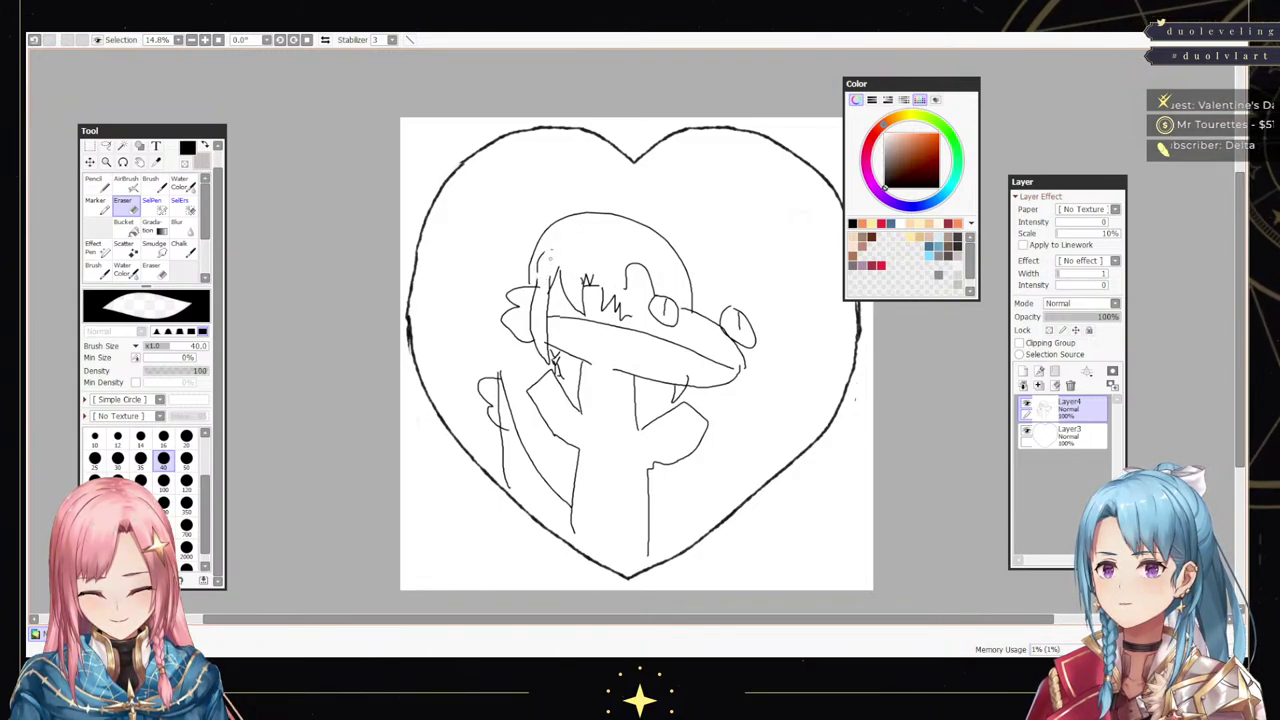
drag(537, 258, 531, 280)
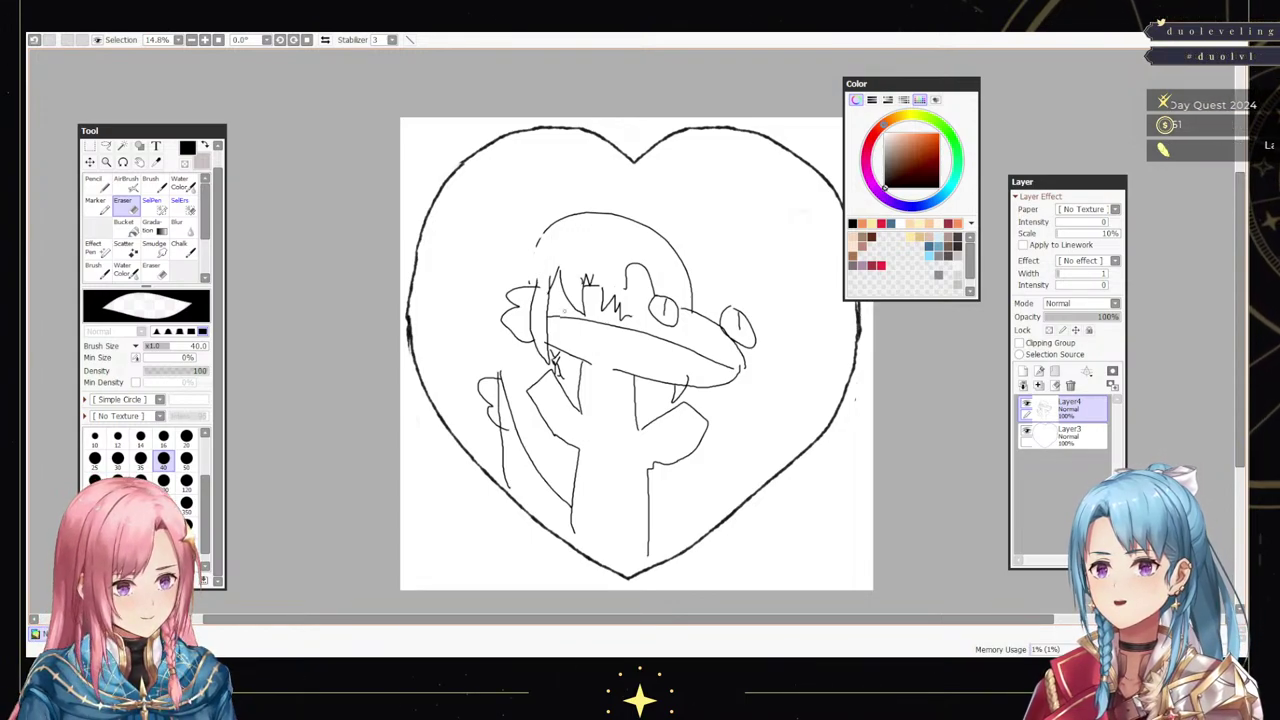
key(n)
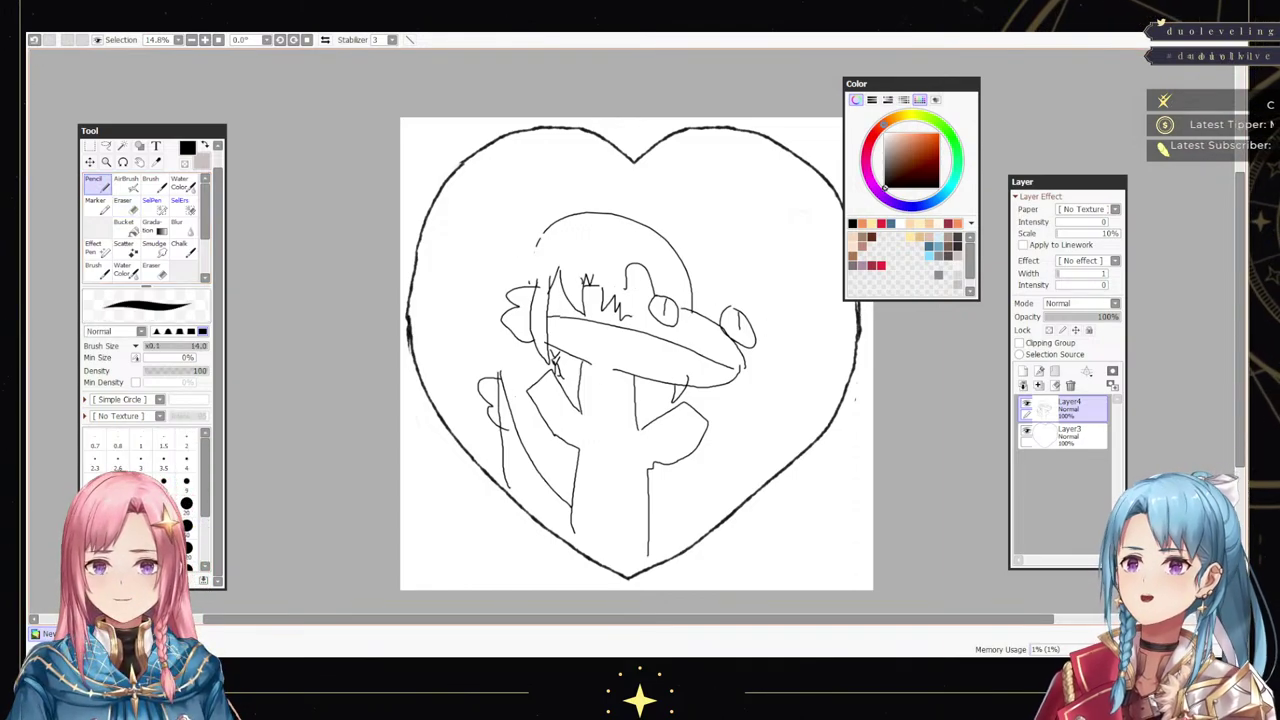
key(ctrl+z)
key(ctrl+z)
key(ctrl+z)
key(ctrl+z)
key(ctrl+z)
key(ctrl+z)
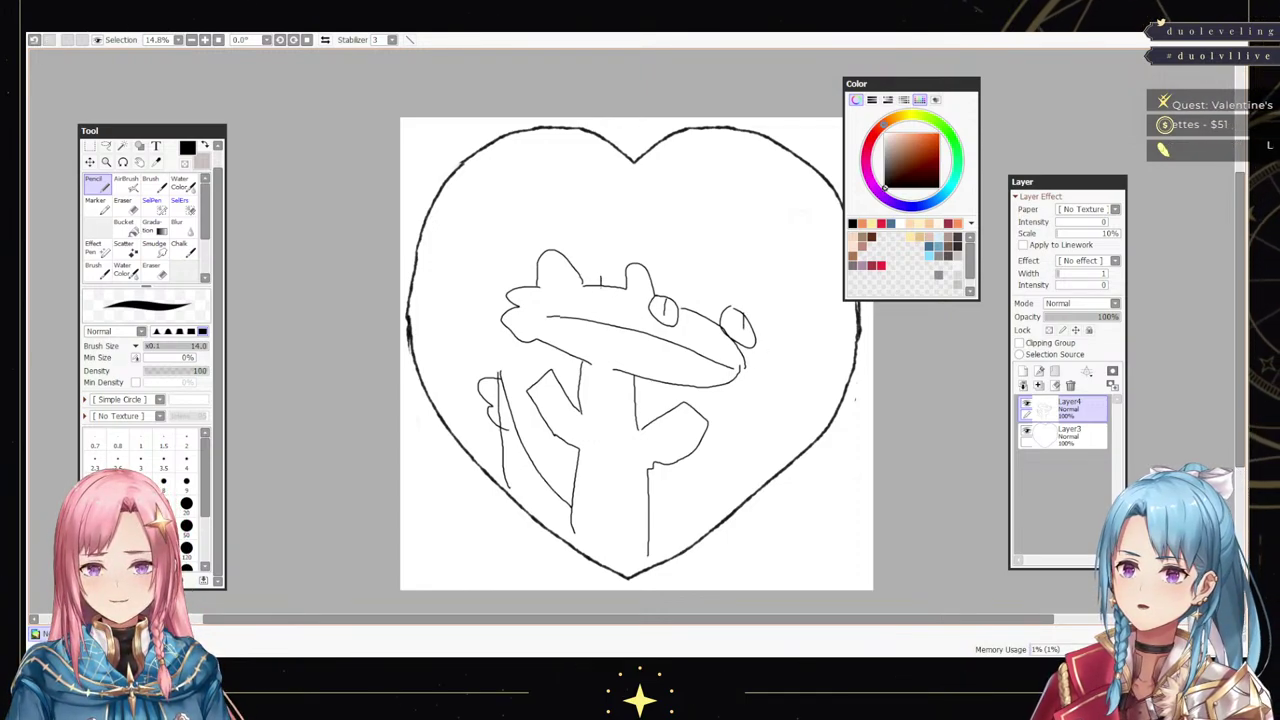
- Draw the character's hair with a tied side lock near the ear, jagged bangs and a rounded outline over the head
mouse_move(538, 281)
mouse_down()
mouse_move(556, 362)
mouse_move(532, 320)
mouse_move(556, 366)
mouse_up()
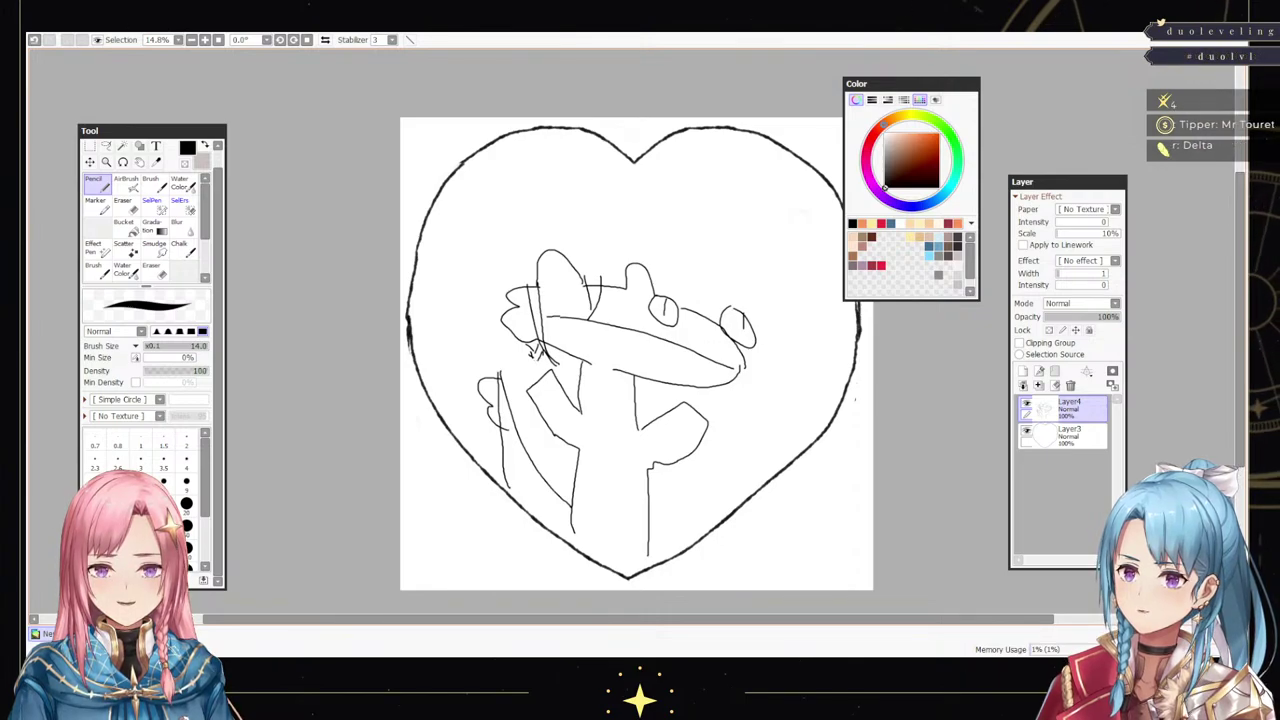
drag(537, 357, 547, 371)
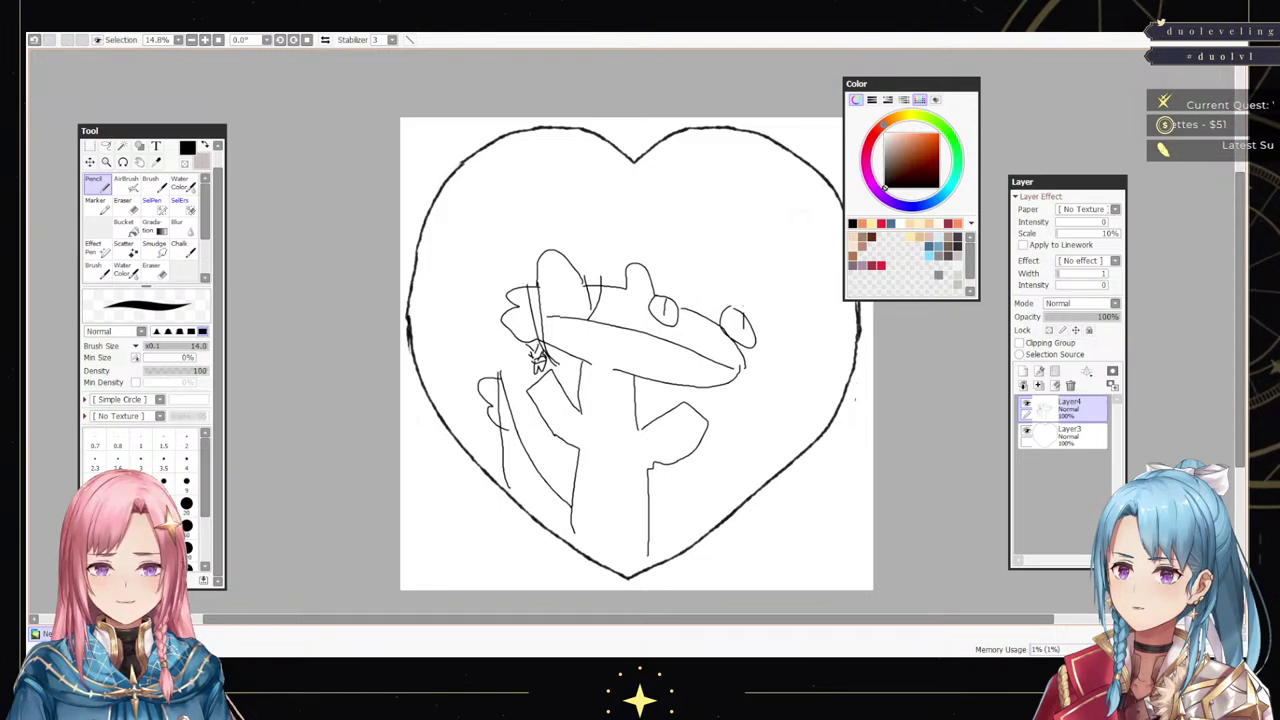
mouse_move(596, 280)
mouse_down()
mouse_move(628, 305)
mouse_move(679, 302)
mouse_move(681, 325)
mouse_move(729, 320)
mouse_move(703, 302)
mouse_move(682, 248)
mouse_up()
mouse_move(512, 280)
mouse_down()
mouse_move(534, 245)
mouse_move(582, 230)
mouse_move(644, 226)
mouse_move(692, 258)
mouse_move(560, 215)
mouse_move(632, 215)
mouse_move(684, 250)
mouse_up()
key(ctrl+z)
key(ctrl+z)
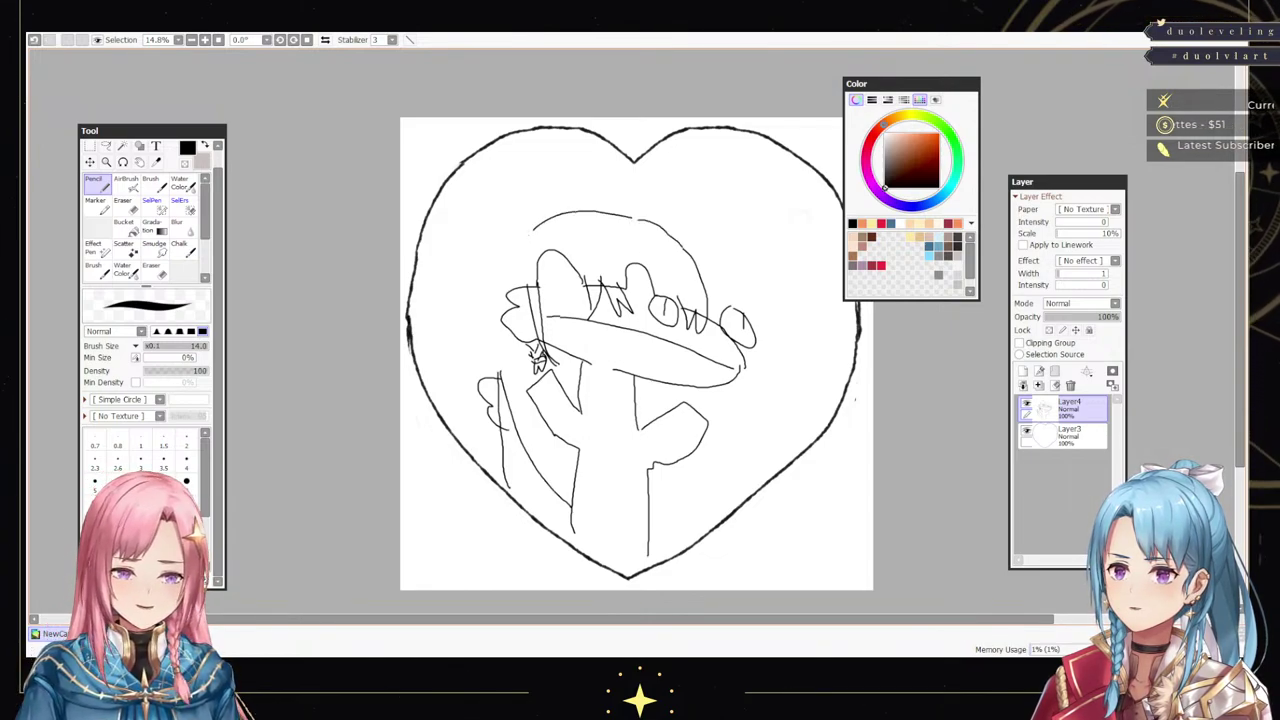
drag(532, 228, 512, 286)
key(ctrl+z)
drag(532, 230, 510, 290)
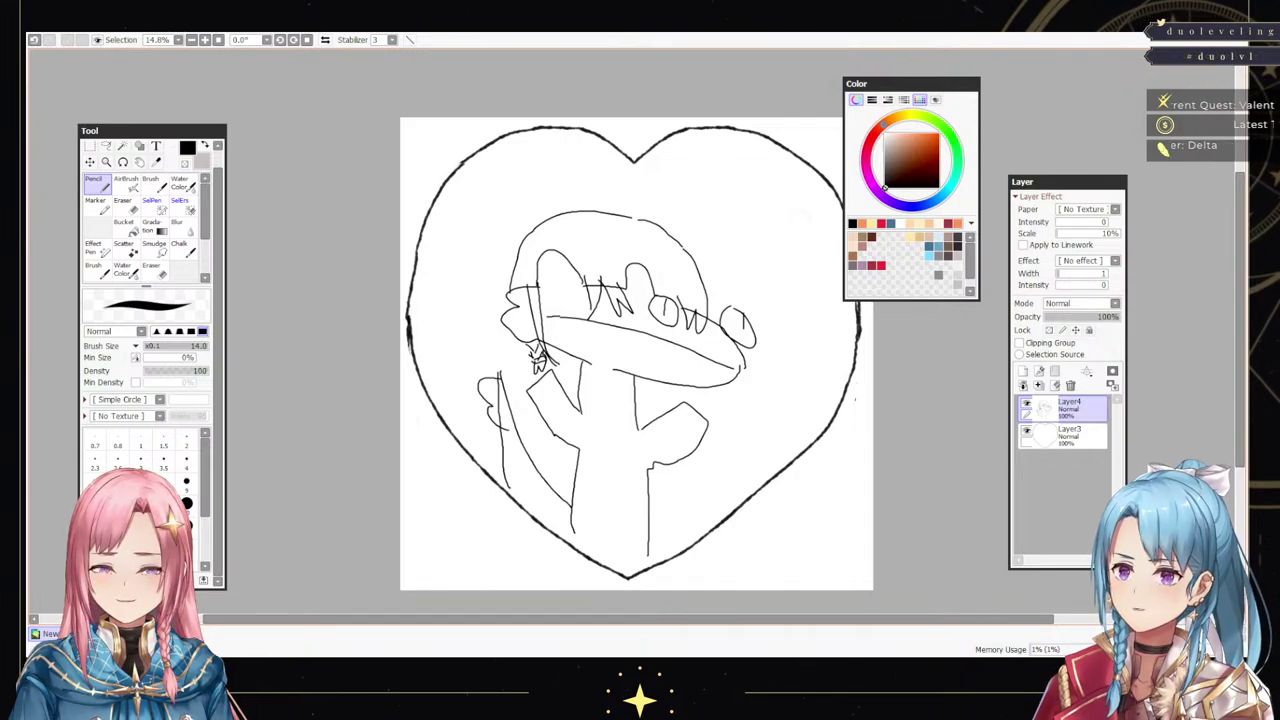
- Add a small pointed hair bow on top of the head and a ponytail sweeping down to the left with a jagged end
mouse_move(592, 206)
mouse_down()
mouse_move(576, 189)
mouse_move(576, 214)
mouse_move(624, 214)
mouse_up()
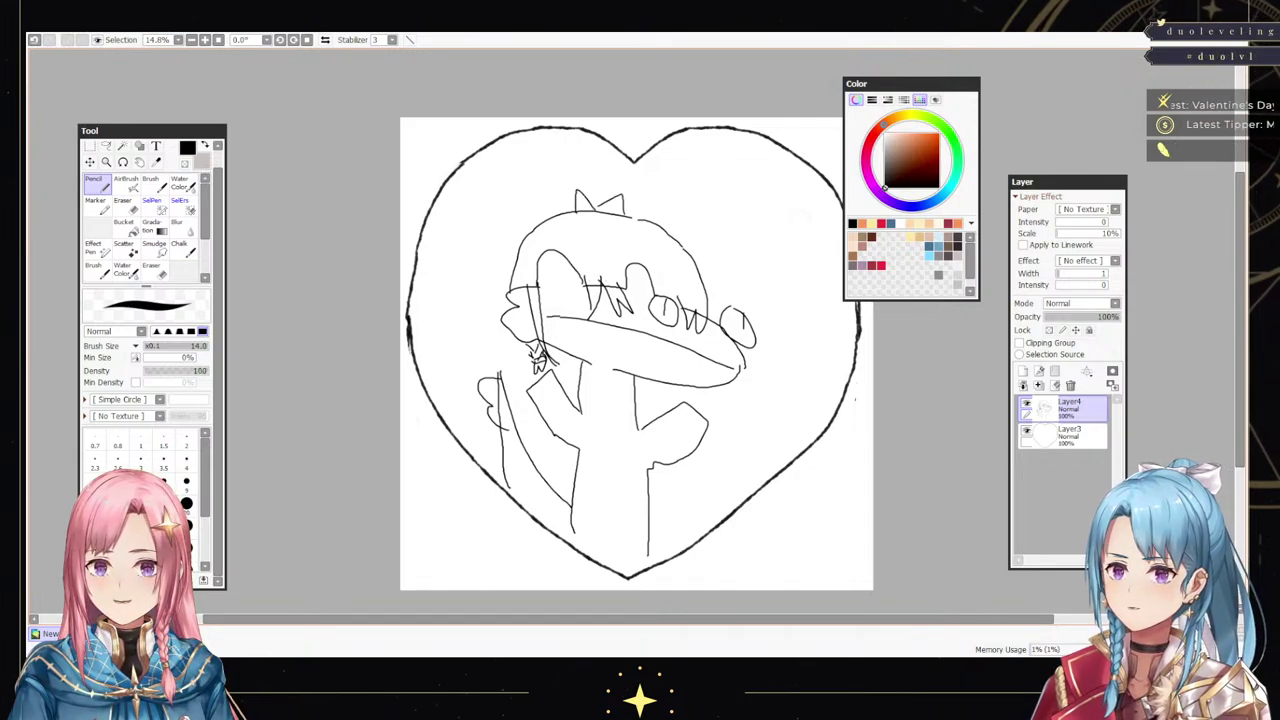
key(e)
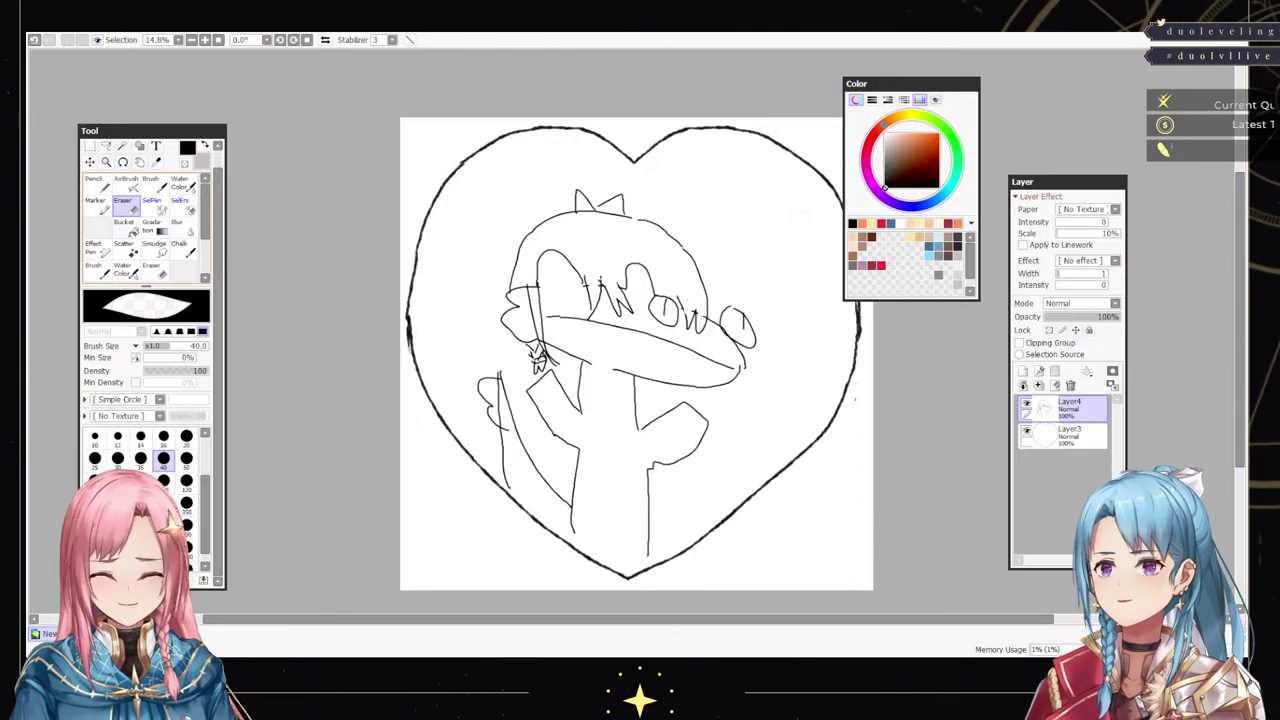
key(n)
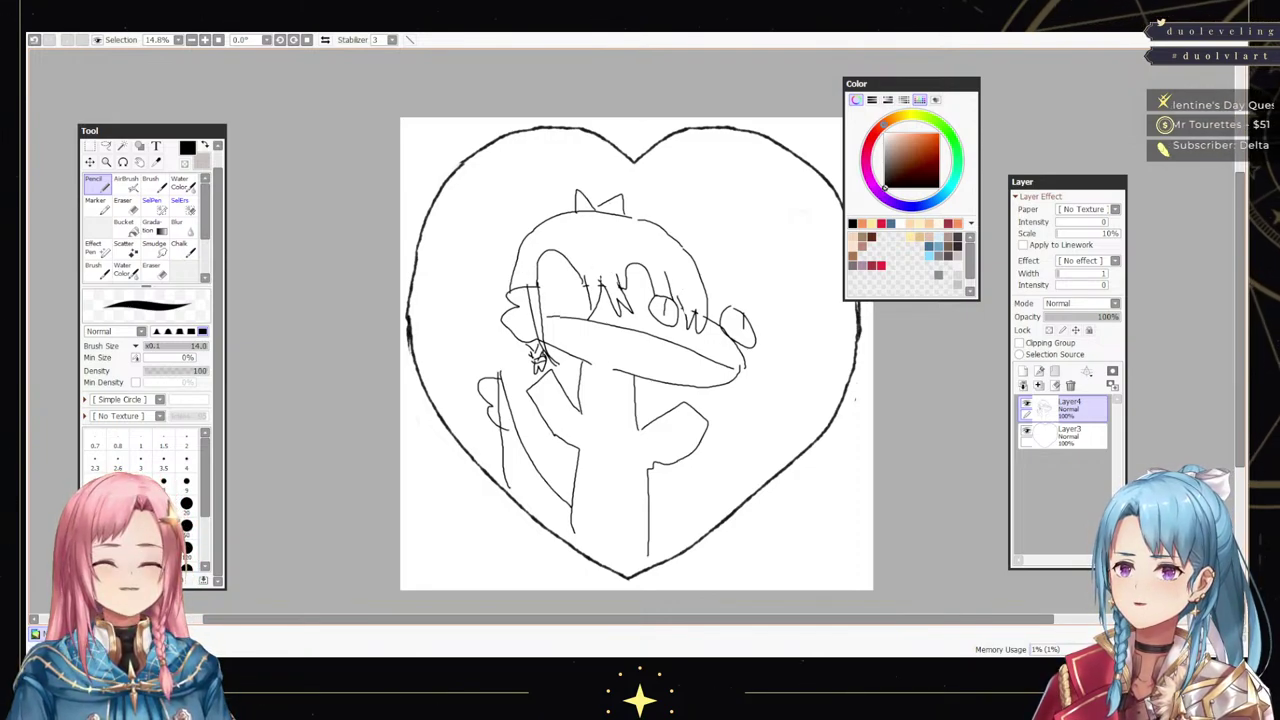
mouse_move(594, 200)
mouse_down()
mouse_move(608, 188)
mouse_move(481, 276)
mouse_move(462, 350)
mouse_move(476, 343)
mouse_move(486, 368)
mouse_move(508, 340)
mouse_up()
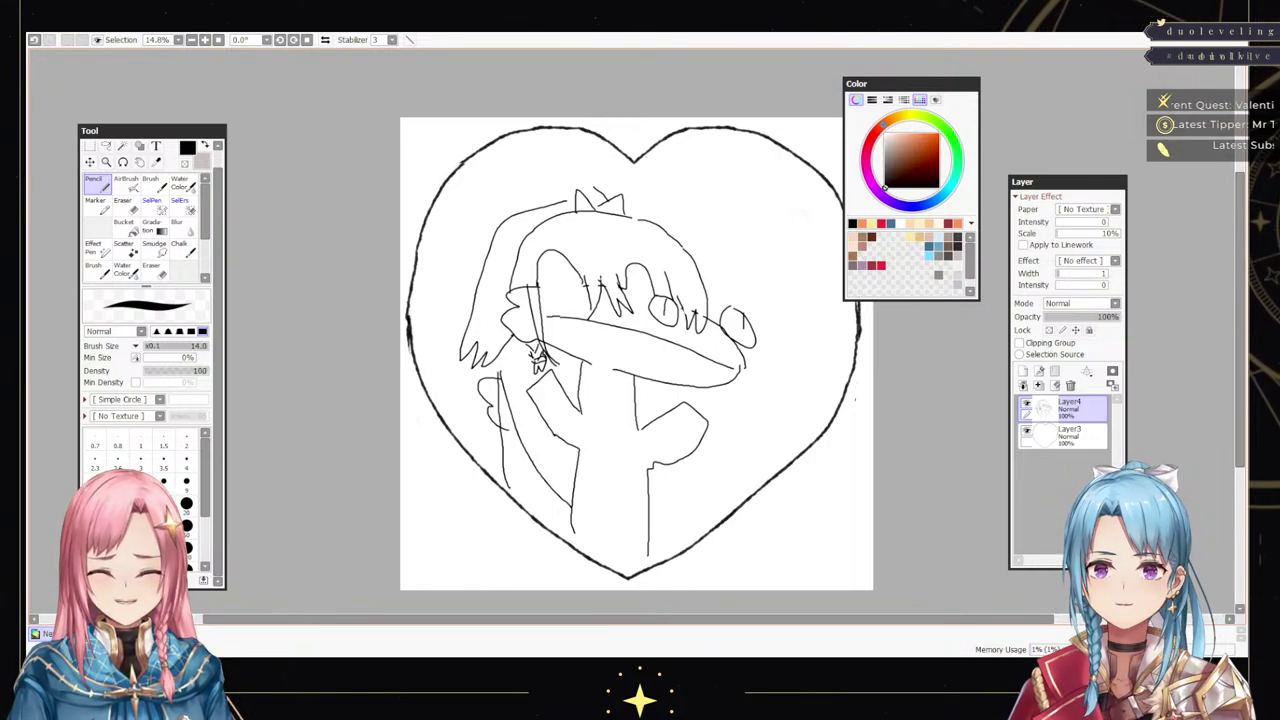
- Draw a speech bubble to the upper right of the head containing the handwritten message "I ♡ you!"
mouse_move(739, 262)
mouse_down()
mouse_move(763, 270)
mouse_move(715, 180)
mouse_move(818, 240)
mouse_move(792, 260)
mouse_up()
drag(726, 191, 739, 213)
drag(728, 214, 772, 220)
mouse_move(772, 204)
mouse_down()
mouse_move(751, 233)
mouse_move(763, 228)
mouse_move(753, 250)
mouse_move(806, 236)
mouse_up()
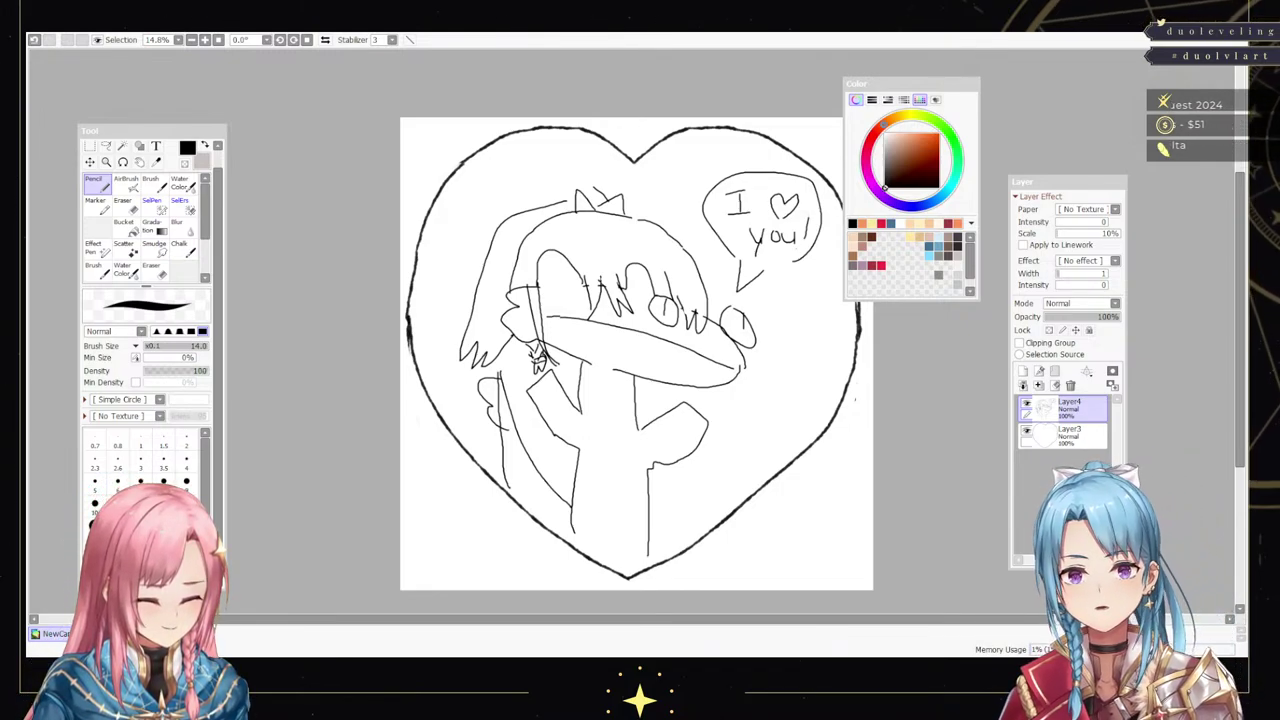
- Hide and delete the upper layer that holds the character sketch, keeping only the heart outline layer
key(alt+Tab)
click(1026, 403)
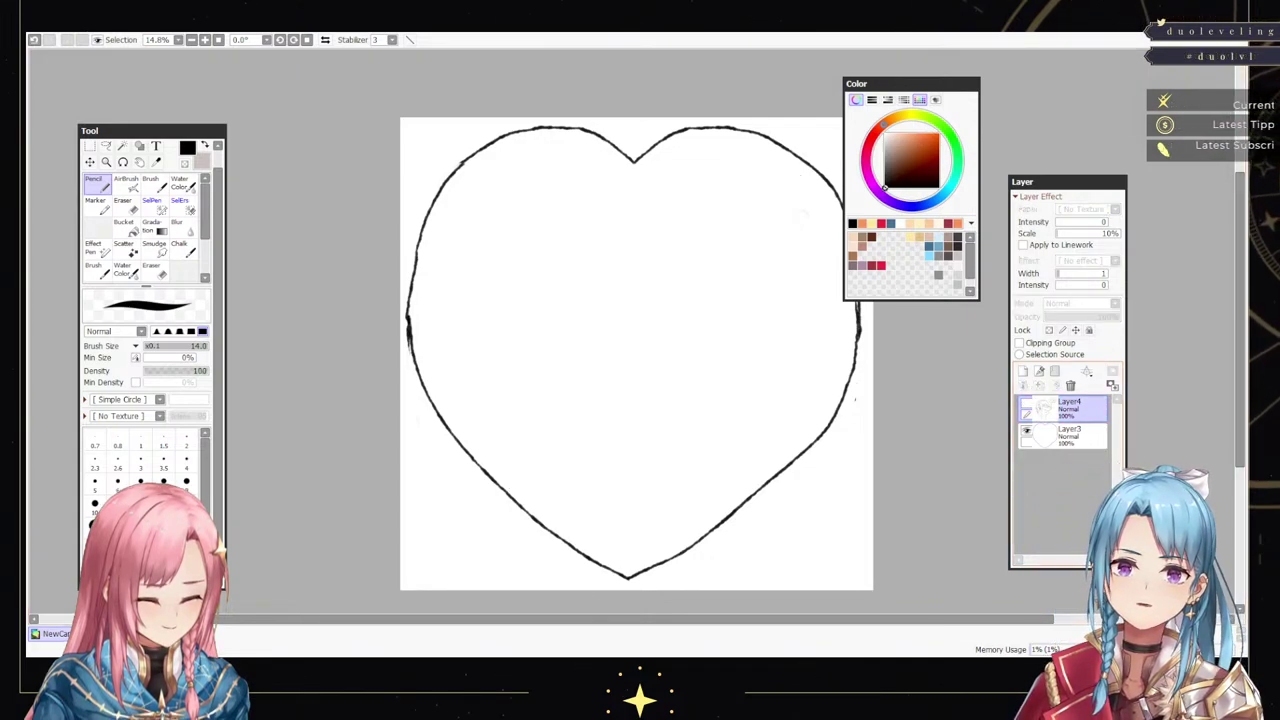
click(1070, 385)
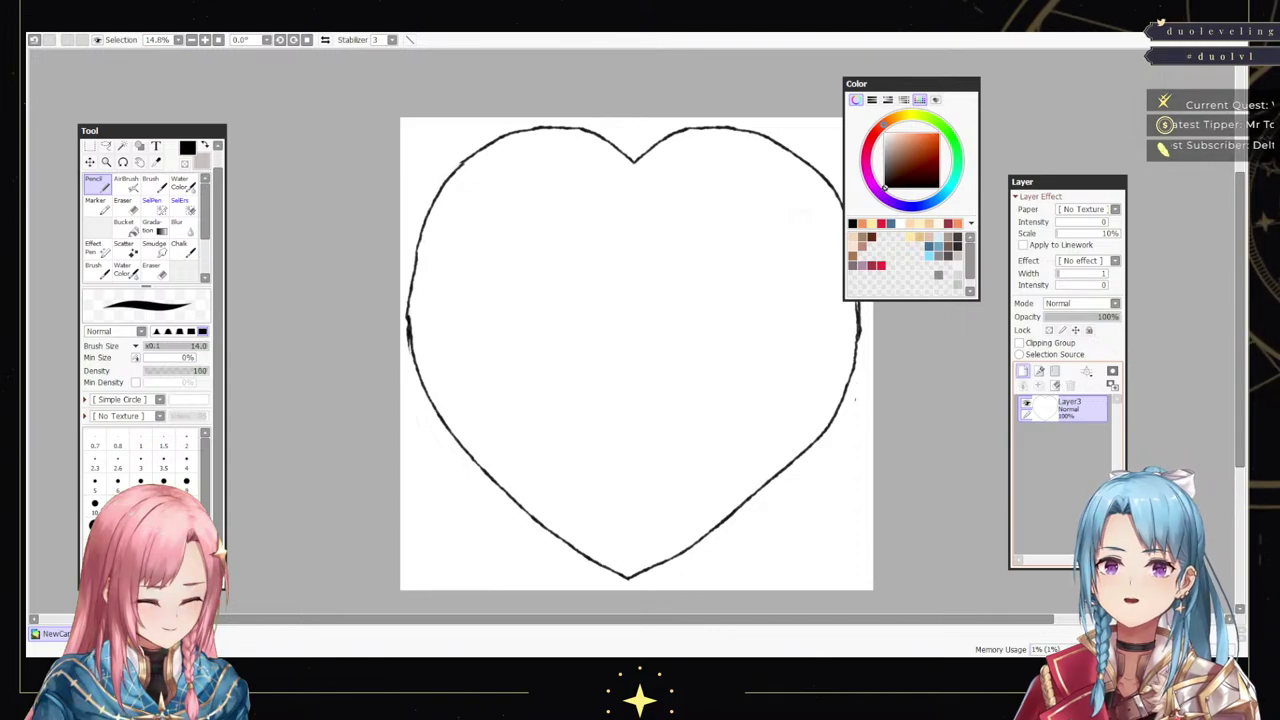
- Add a new layer above the heart outline and handwrite "Stay Single." in black brush across the heart's upper part
click(1022, 371)
key(b)
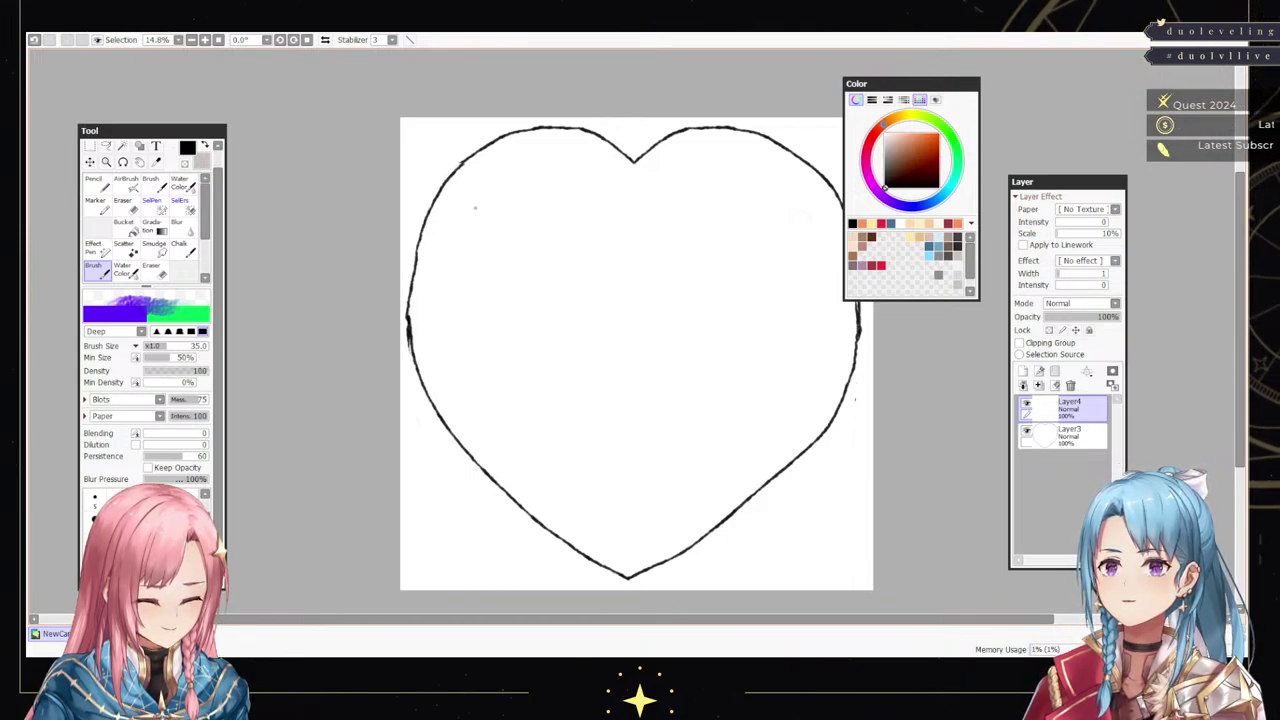
mouse_move(487, 201)
mouse_down()
mouse_move(480, 234)
mouse_move(504, 240)
mouse_move(518, 224)
mouse_move(520, 240)
mouse_move(550, 243)
mouse_move(552, 273)
mouse_up()
mouse_move(646, 196)
mouse_down()
mouse_move(622, 201)
mouse_move(628, 233)
mouse_move(662, 250)
mouse_move(686, 244)
mouse_up()
mouse_move(698, 230)
mouse_down()
mouse_move(701, 276)
mouse_move(680, 284)
mouse_up()
drag(706, 208, 712, 242)
mouse_move(716, 234)
mouse_down()
mouse_move(734, 224)
mouse_move(744, 250)
mouse_move(760, 252)
mouse_up()
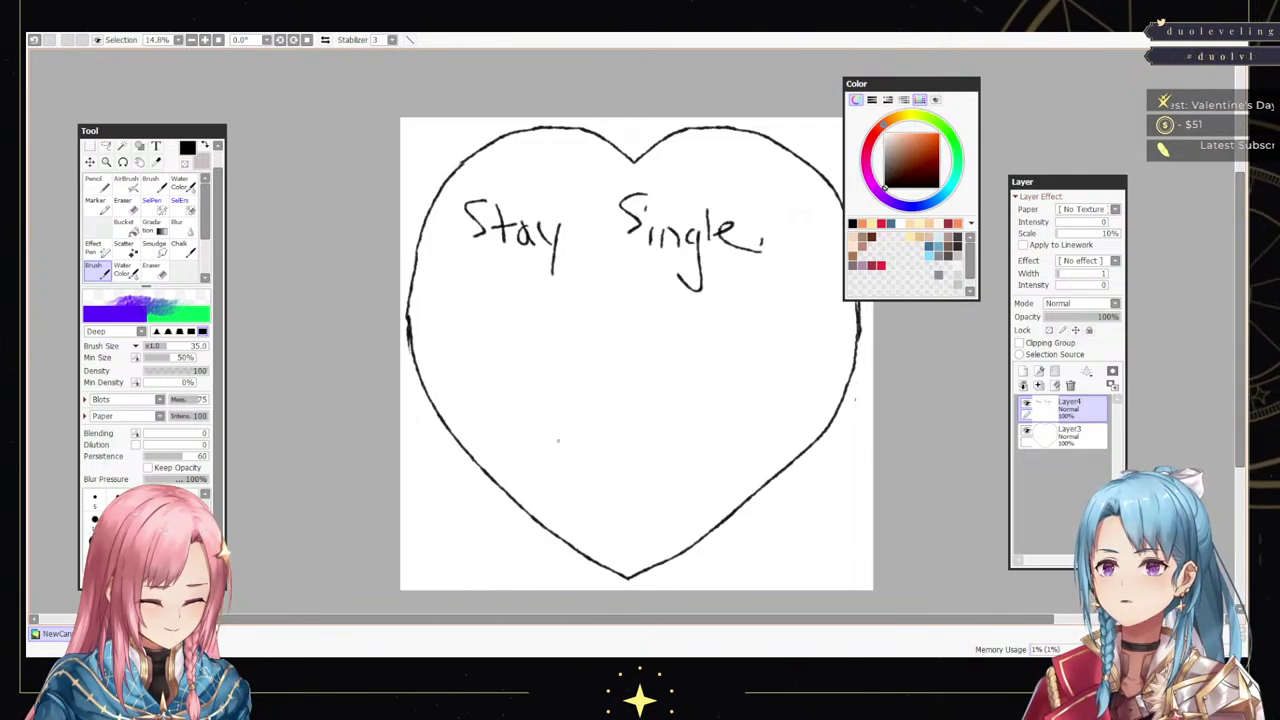
- Draw an angry face below the text with an open-topped jaw outline, two ears, a frown, line eyes and slanted brows
mouse_move(552, 356)
mouse_down()
mouse_move(541, 413)
mouse_move(614, 459)
mouse_move(693, 443)
mouse_move(707, 427)
mouse_move(710, 356)
mouse_move(712, 384)
mouse_move(728, 371)
mouse_move(716, 412)
mouse_up()
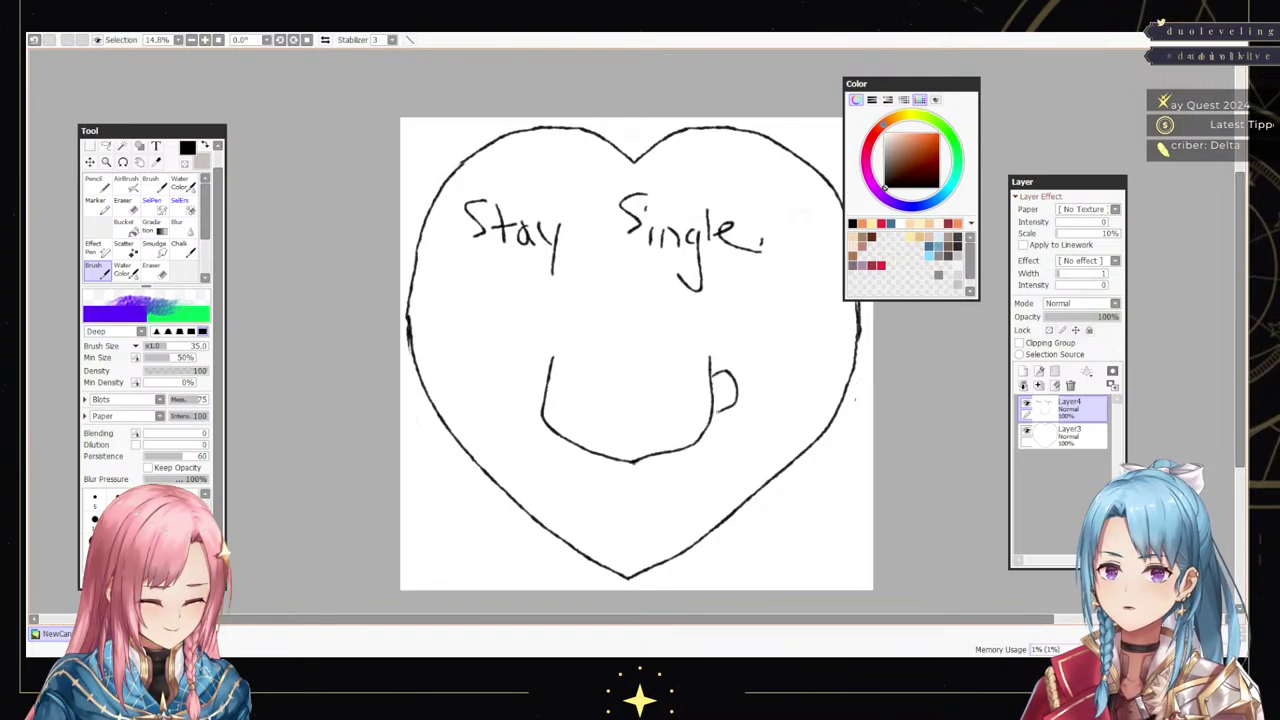
mouse_move(546, 371)
mouse_down()
mouse_move(518, 390)
mouse_move(534, 406)
mouse_up()
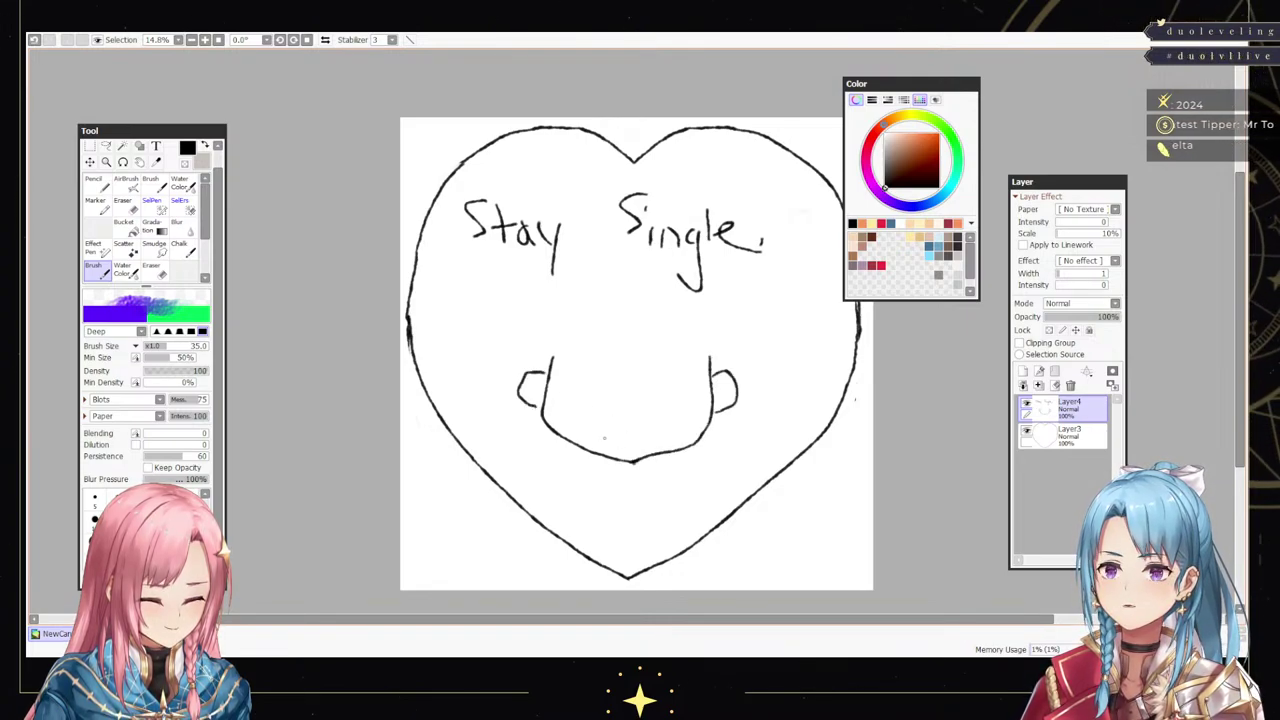
drag(600, 434, 658, 432)
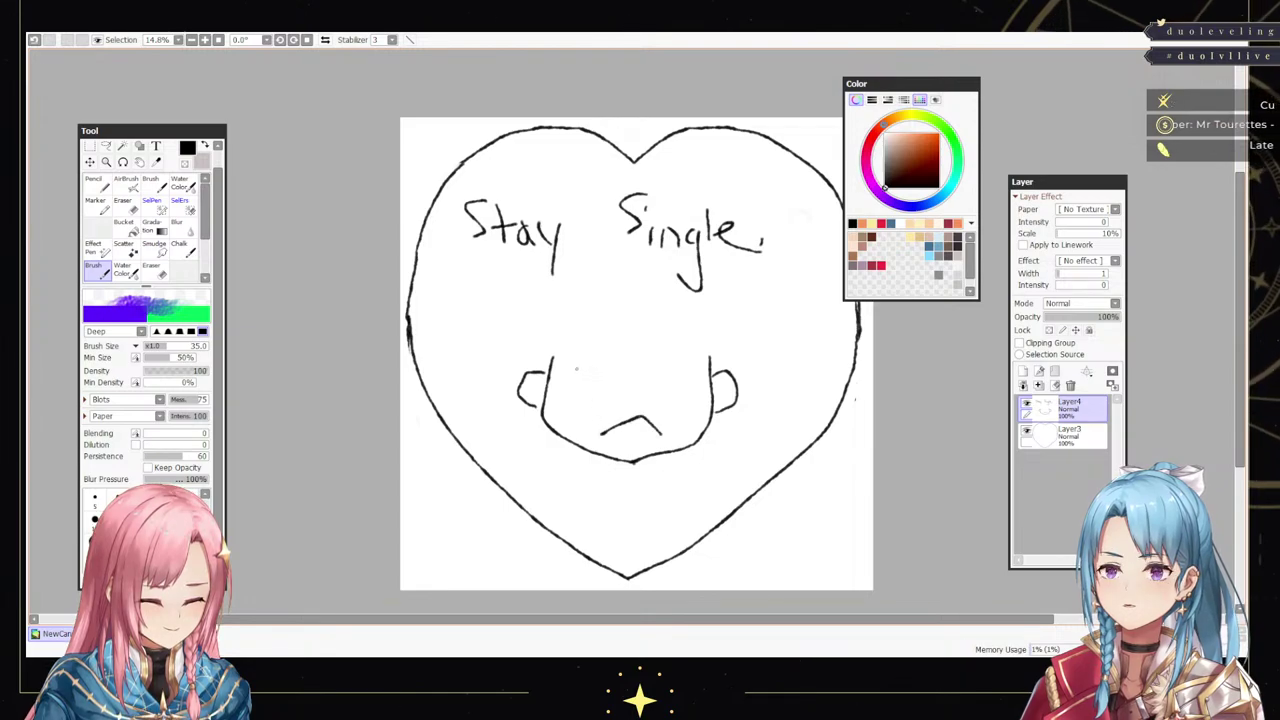
drag(570, 343, 599, 369)
drag(581, 365, 583, 394)
drag(652, 367, 653, 394)
drag(632, 372, 673, 343)
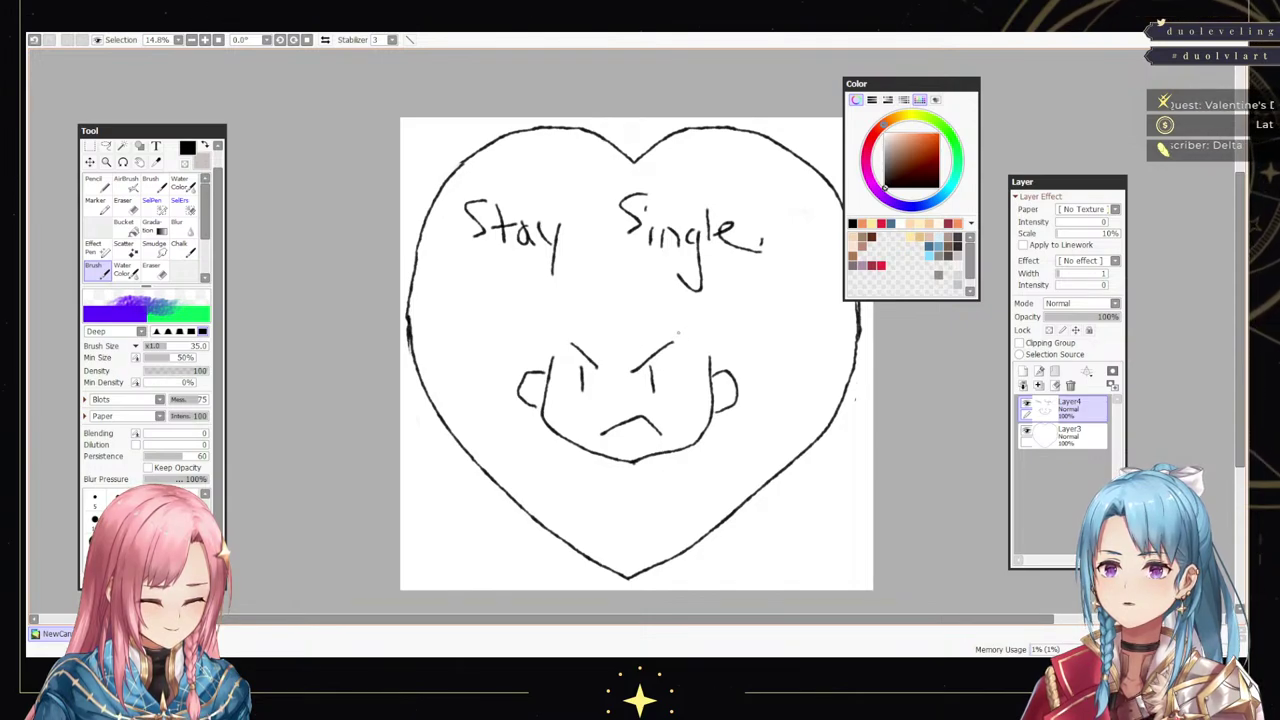
- Draw long side locks of hair on both sides of the face, with a small braid ending the right one
drag(678, 333, 686, 404)
mouse_move(688, 370)
mouse_down()
mouse_move(700, 382)
mouse_move(680, 488)
mouse_move(698, 506)
mouse_move(716, 356)
mouse_up()
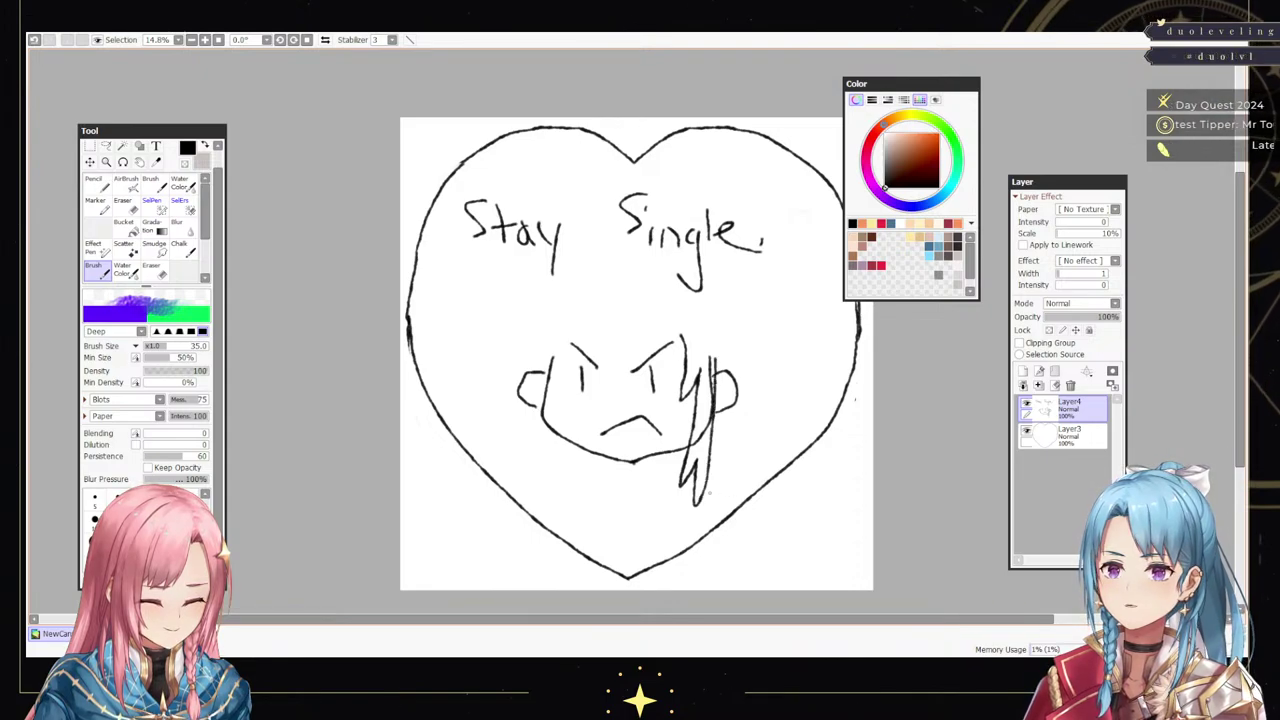
drag(690, 478, 684, 526)
mouse_move(574, 332)
mouse_down()
mouse_move(568, 492)
mouse_move(551, 382)
mouse_move(558, 490)
mouse_up()
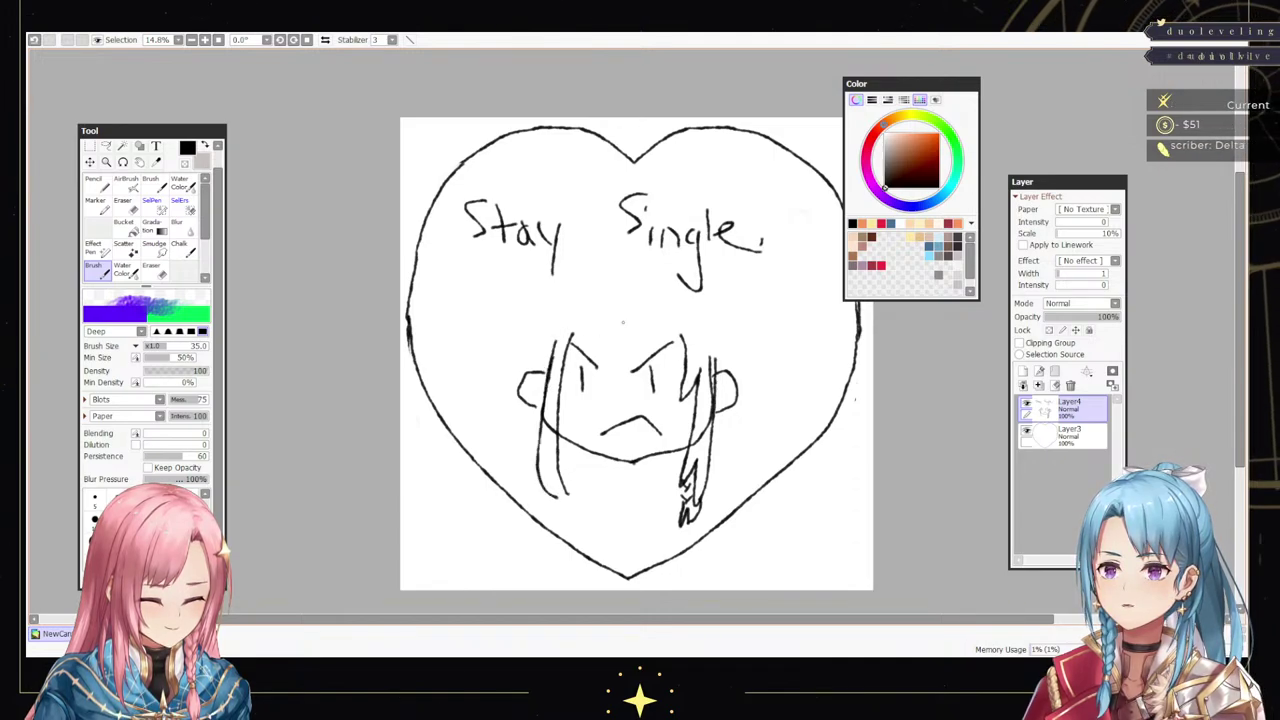
- Draw jagged bangs across the forehead and a four-pointed star hair clip on the right side of the hair
drag(636, 330, 606, 380)
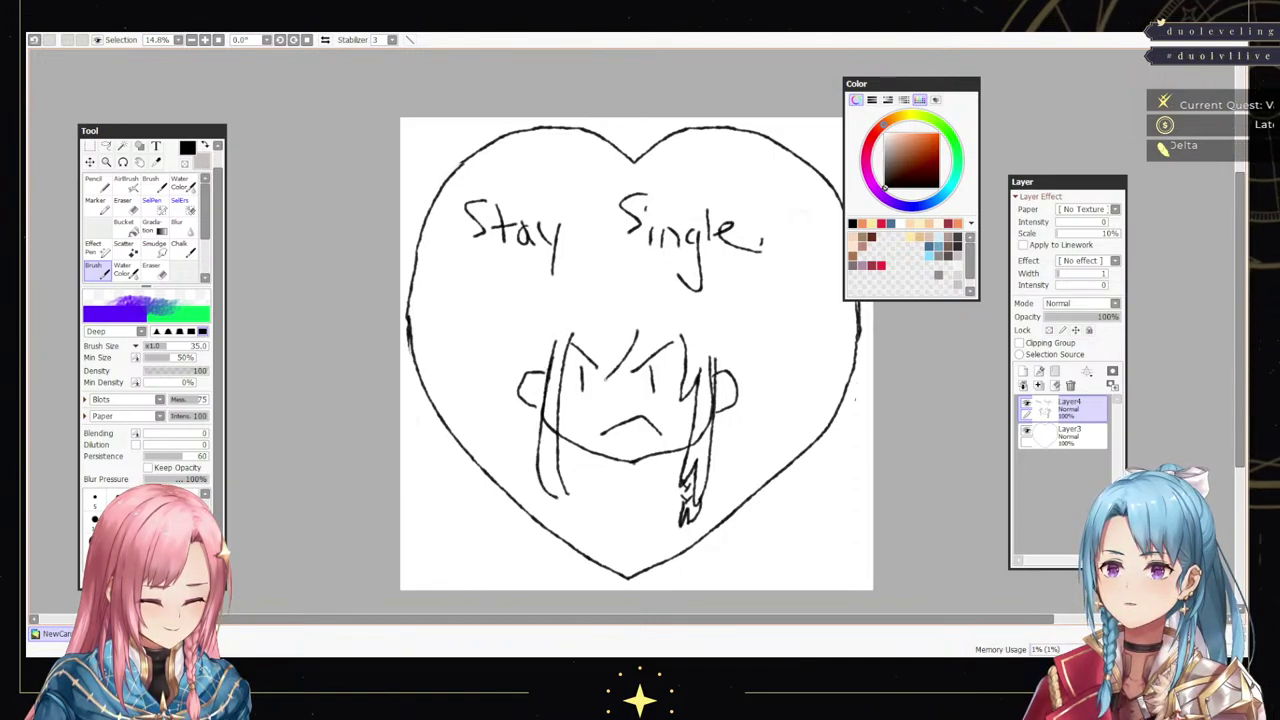
mouse_move(638, 340)
mouse_down()
mouse_move(652, 314)
mouse_move(684, 366)
mouse_up()
mouse_move(704, 312)
mouse_down()
mouse_move(712, 296)
mouse_move(720, 316)
mouse_move(681, 324)
mouse_move(699, 343)
mouse_move(718, 334)
mouse_up()
key(ctrl+z)
drag(712, 316, 698, 328)
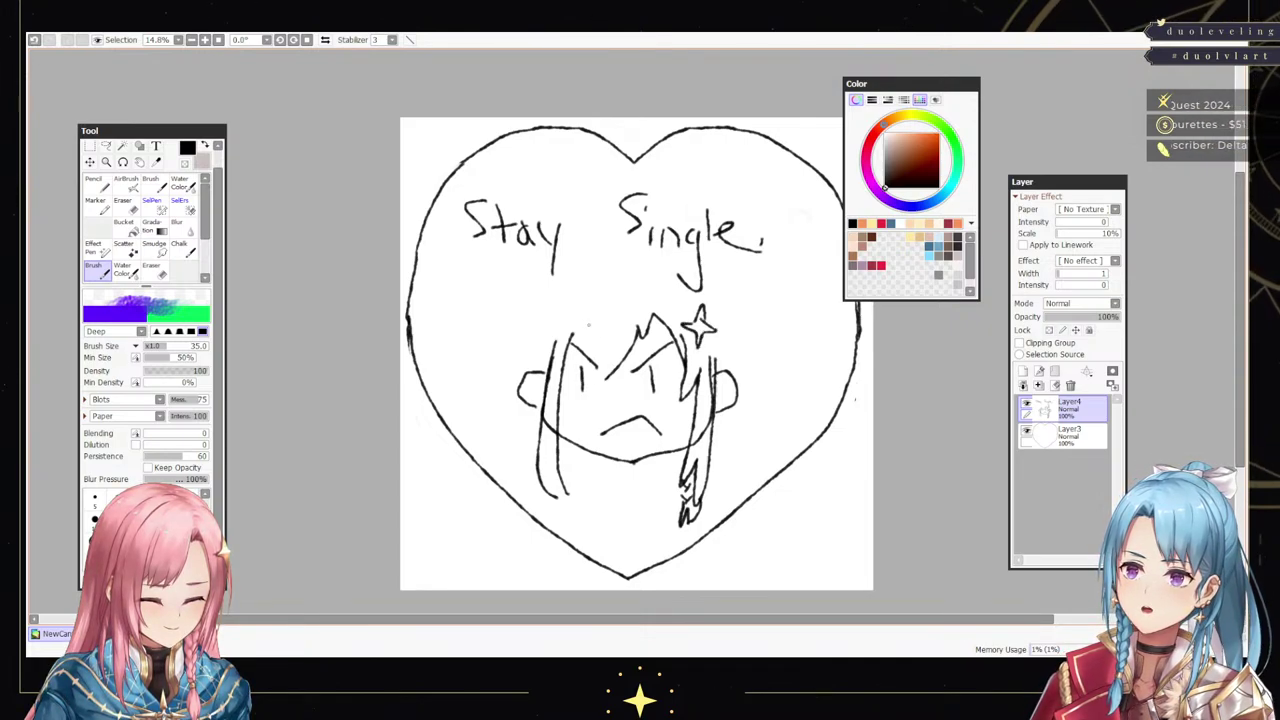
mouse_move(586, 322)
mouse_down()
mouse_move(569, 368)
mouse_move(594, 348)
mouse_move(598, 368)
mouse_move(640, 342)
mouse_up()
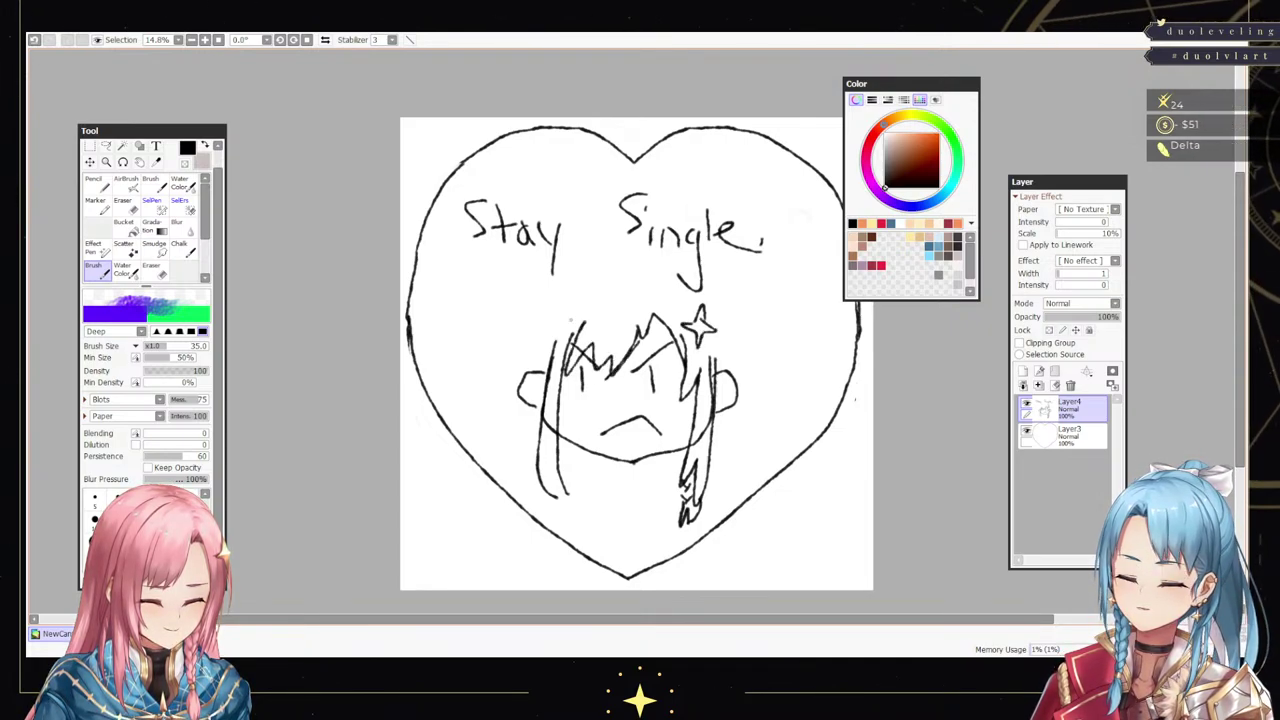
- Draw the rounded top of the head and the back hair with jagged ends below the chin
mouse_move(542, 380)
mouse_down()
mouse_move(558, 314)
mouse_move(594, 282)
mouse_move(678, 290)
mouse_up()
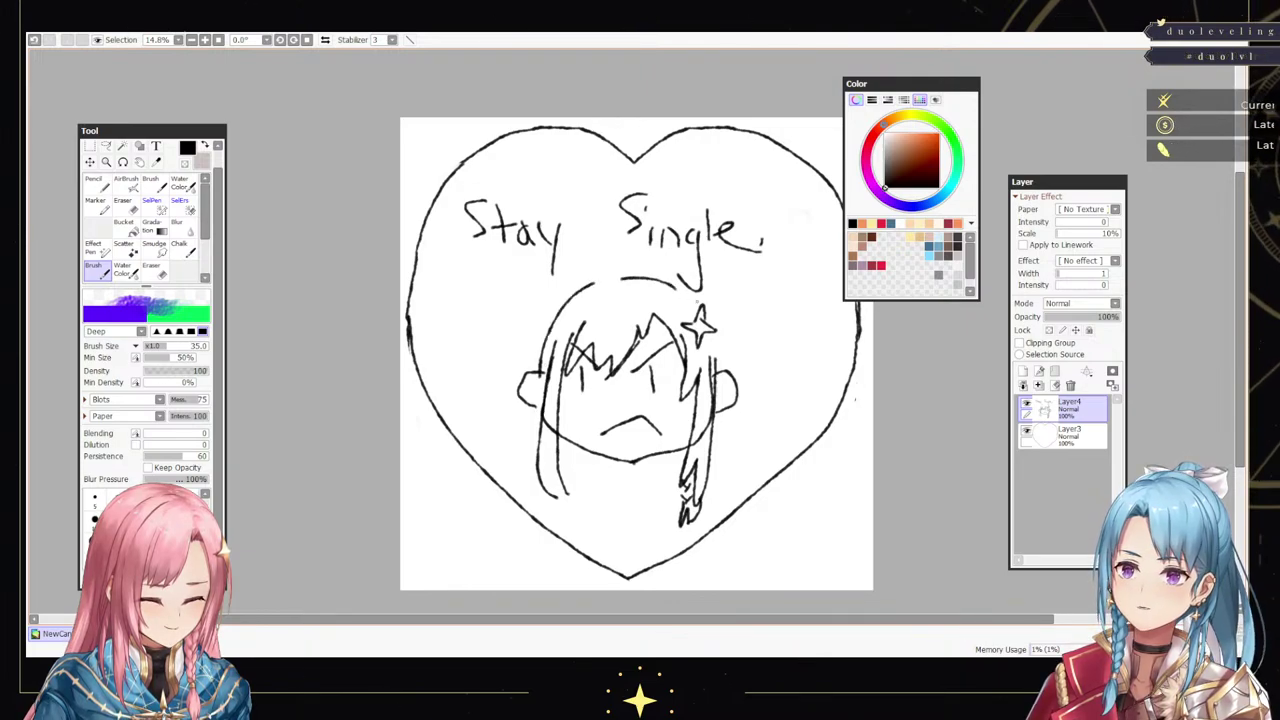
drag(724, 414, 708, 504)
mouse_move(538, 420)
mouse_down()
mouse_move(522, 482)
mouse_move(688, 502)
mouse_up()
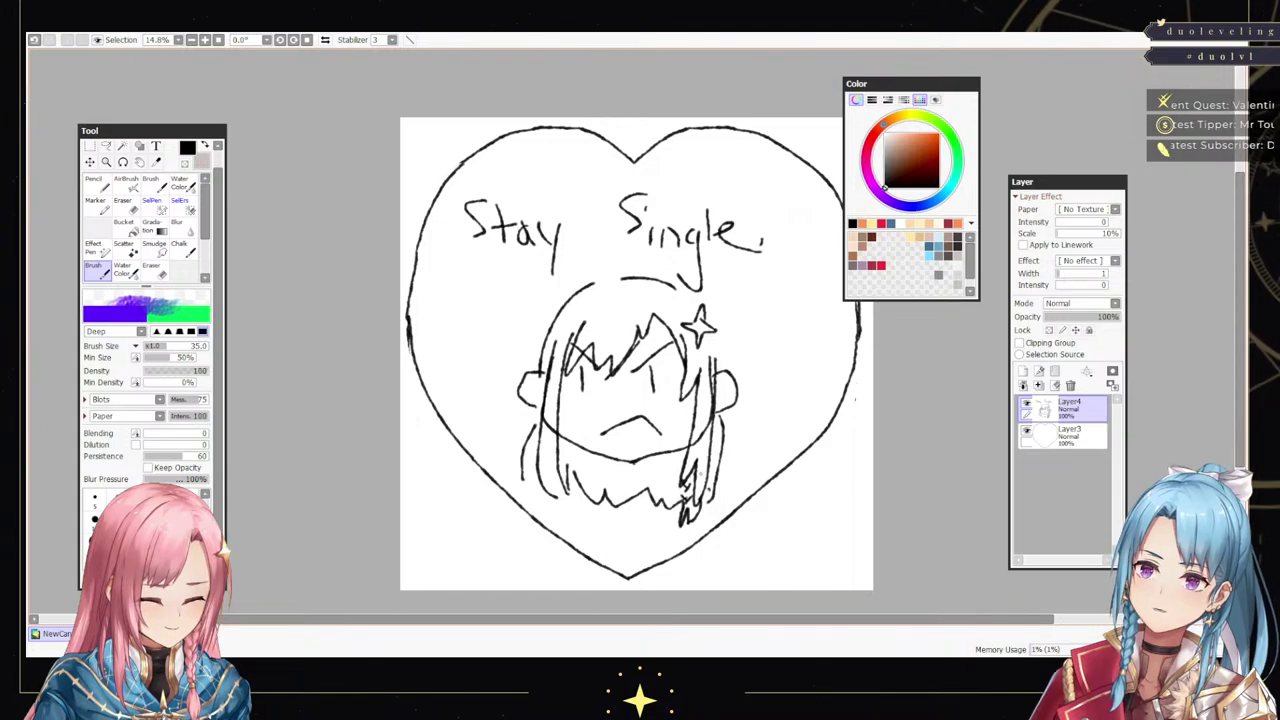
- Erase the frown and redraw the character's mouth as an open, flat-bottomed shouting mouth
key(e)
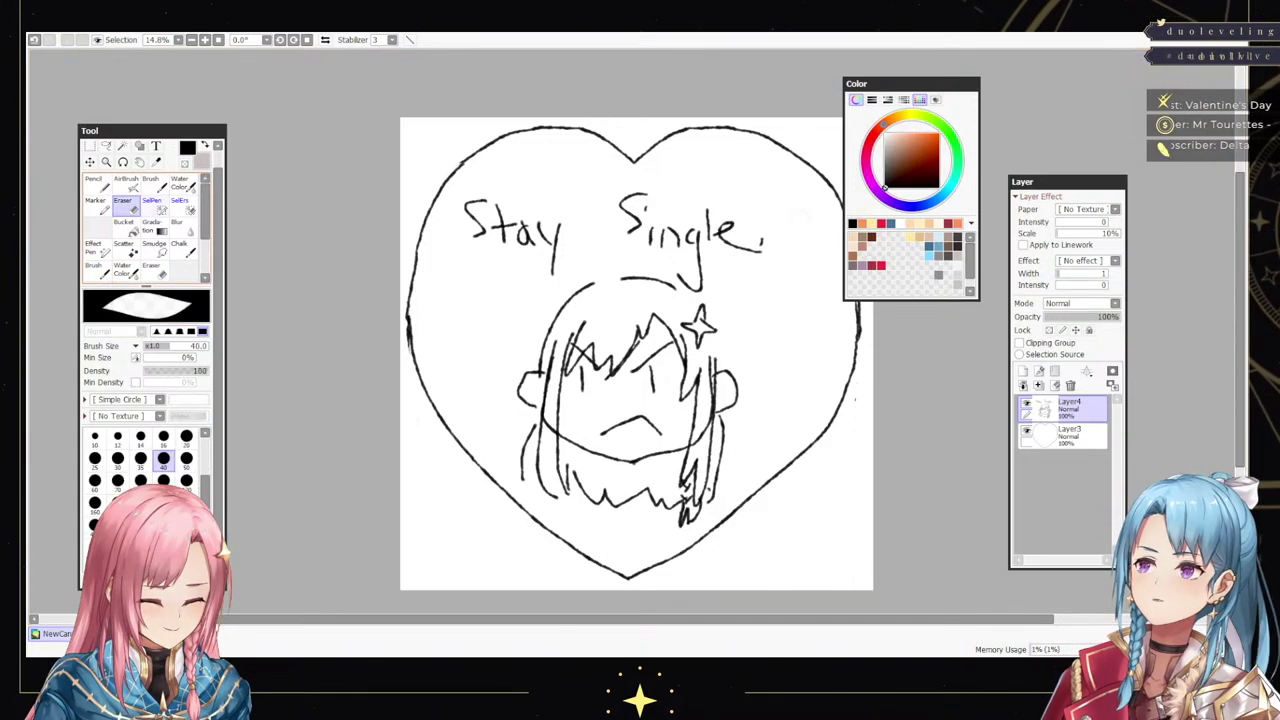
drag(604, 432, 640, 424)
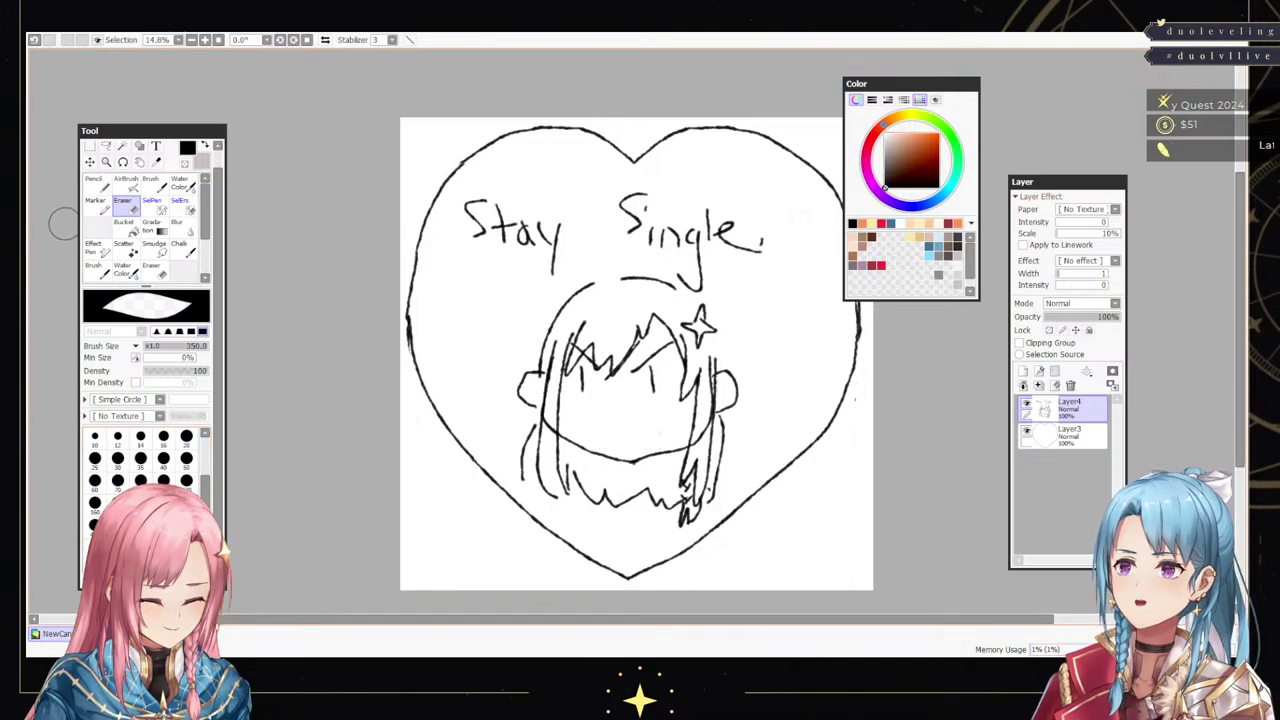
key(n)
key(b)
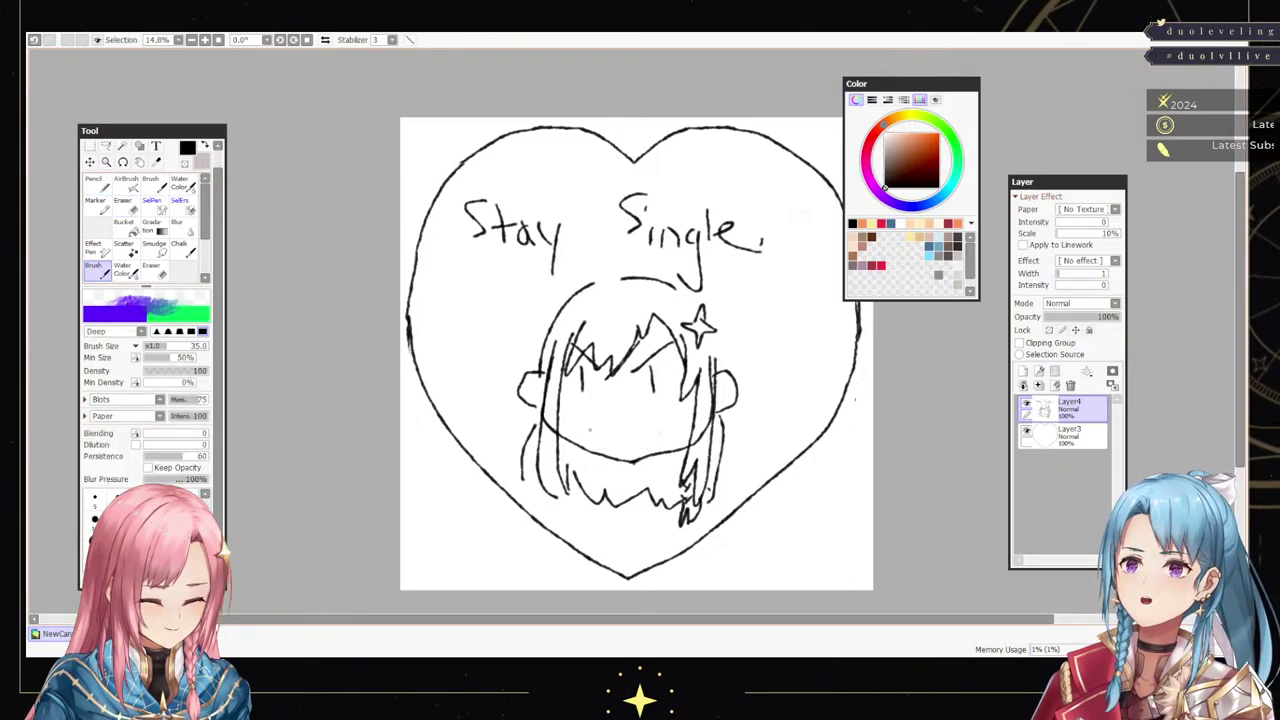
key(ctrl+z)
drag(646, 432, 592, 433)
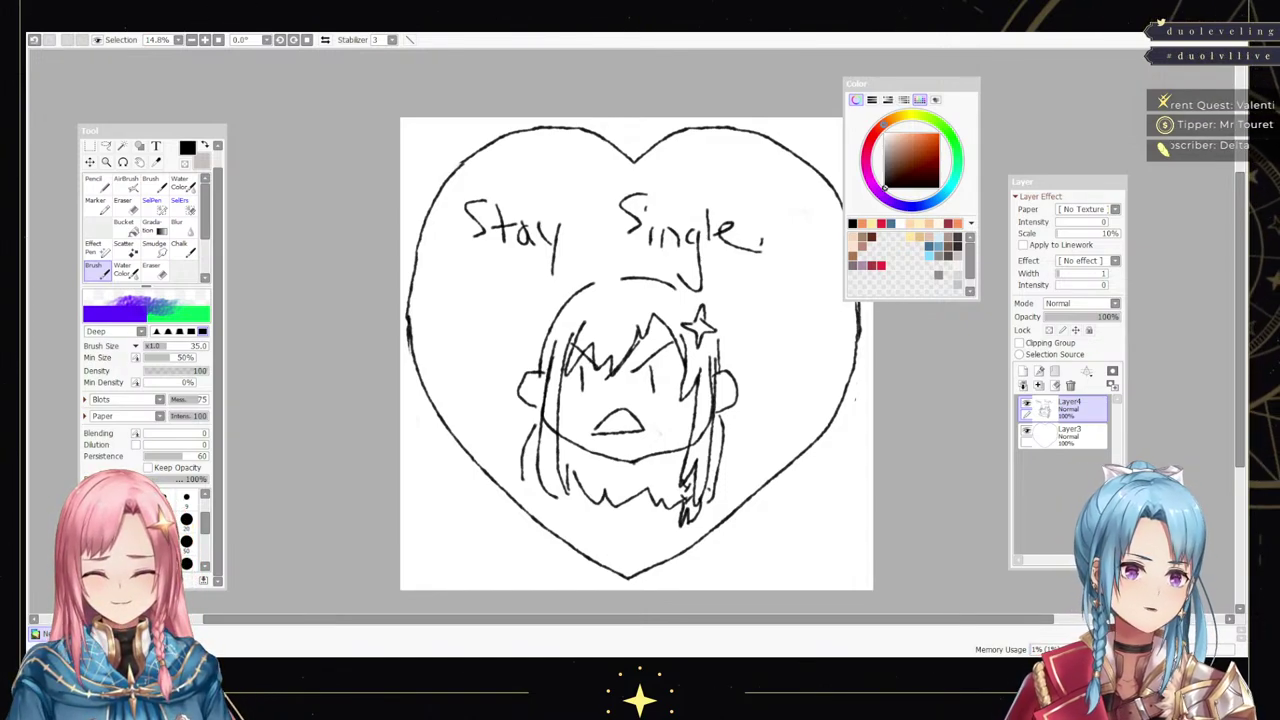
key(alt+Tab)
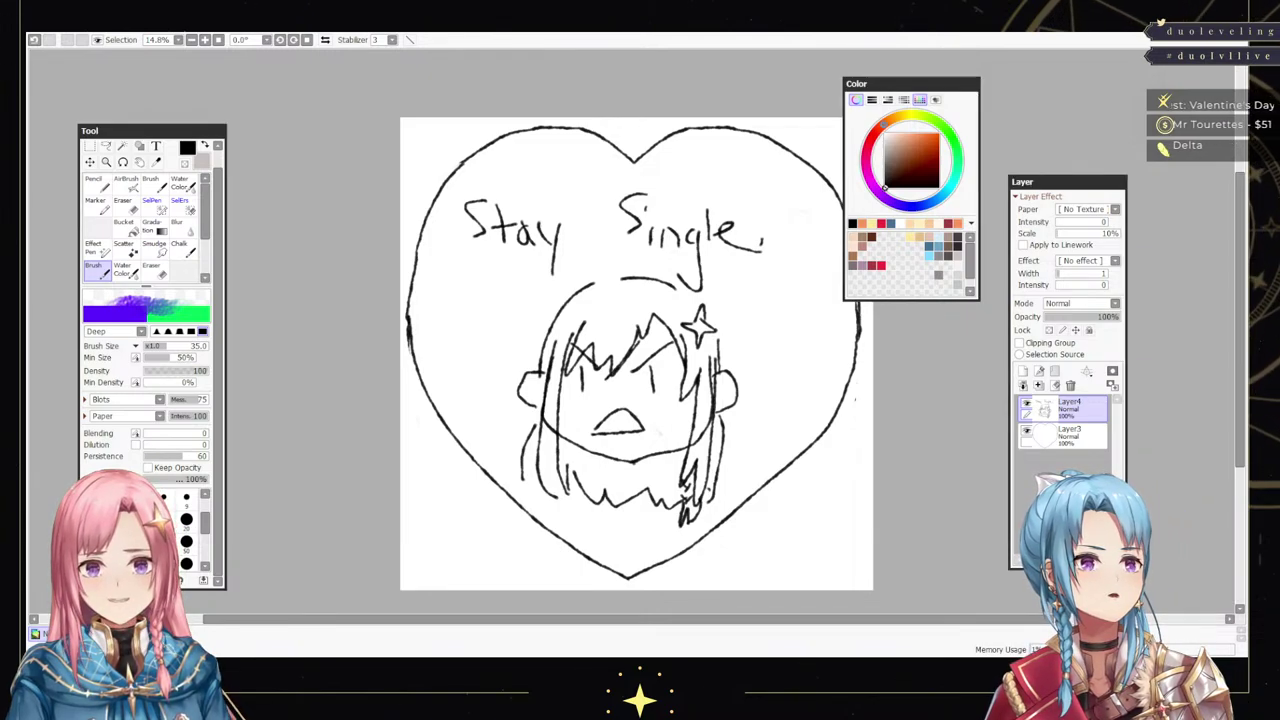
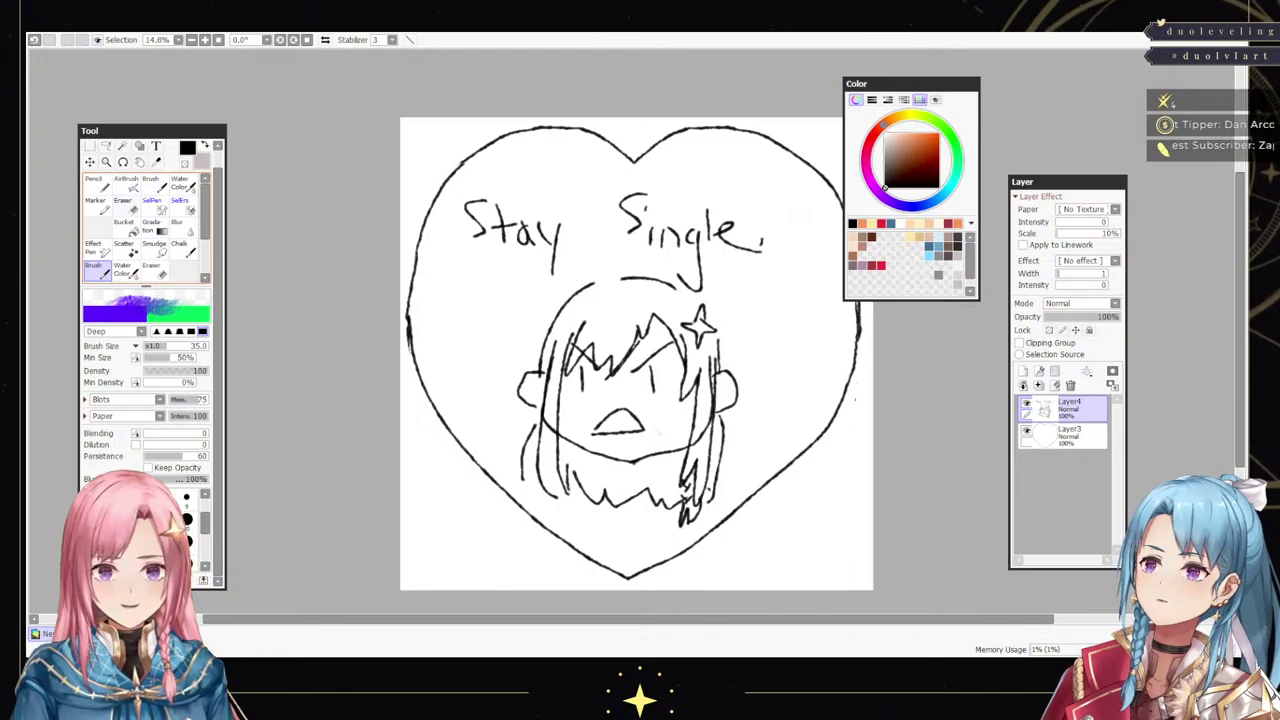
key(e)
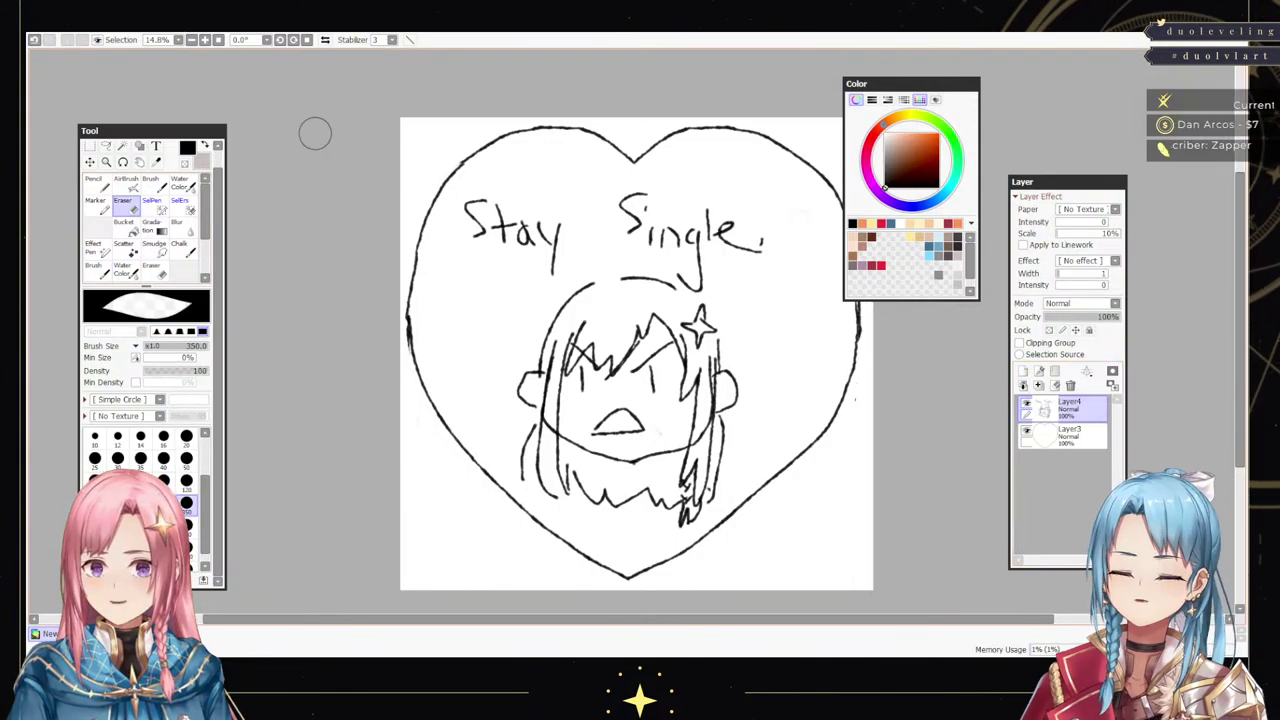
click(135, 22)
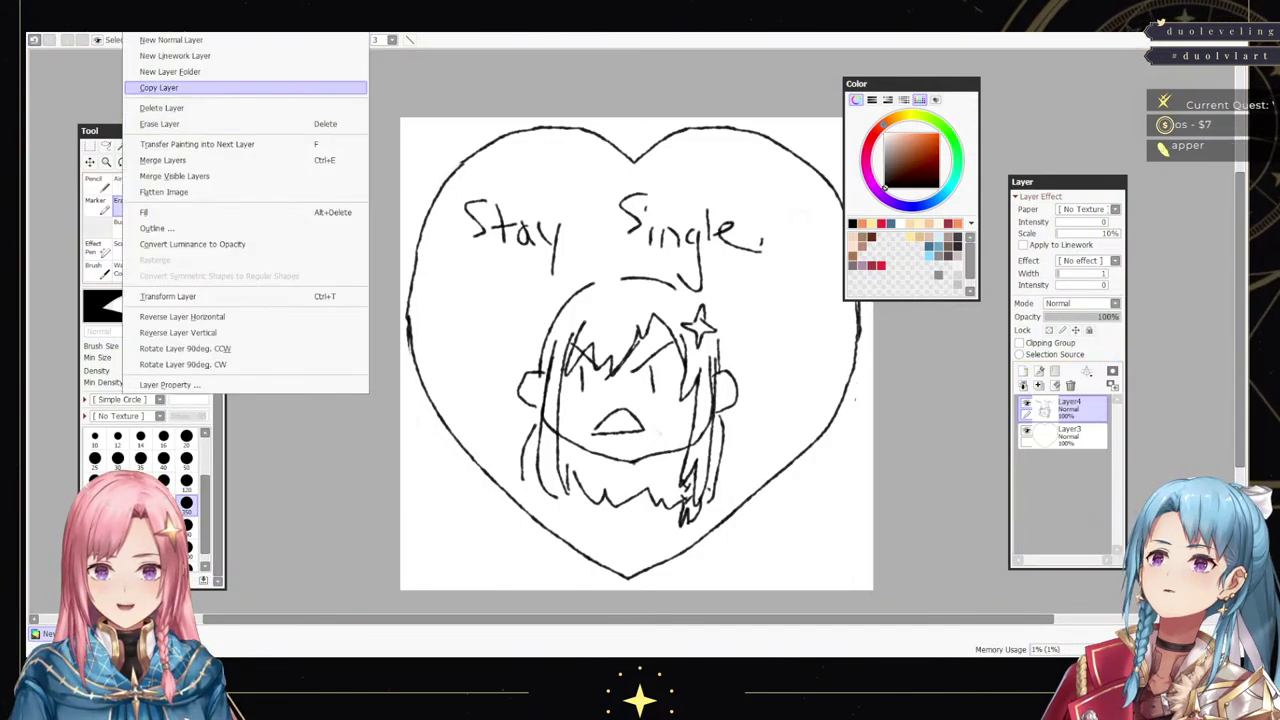
key(Escape)
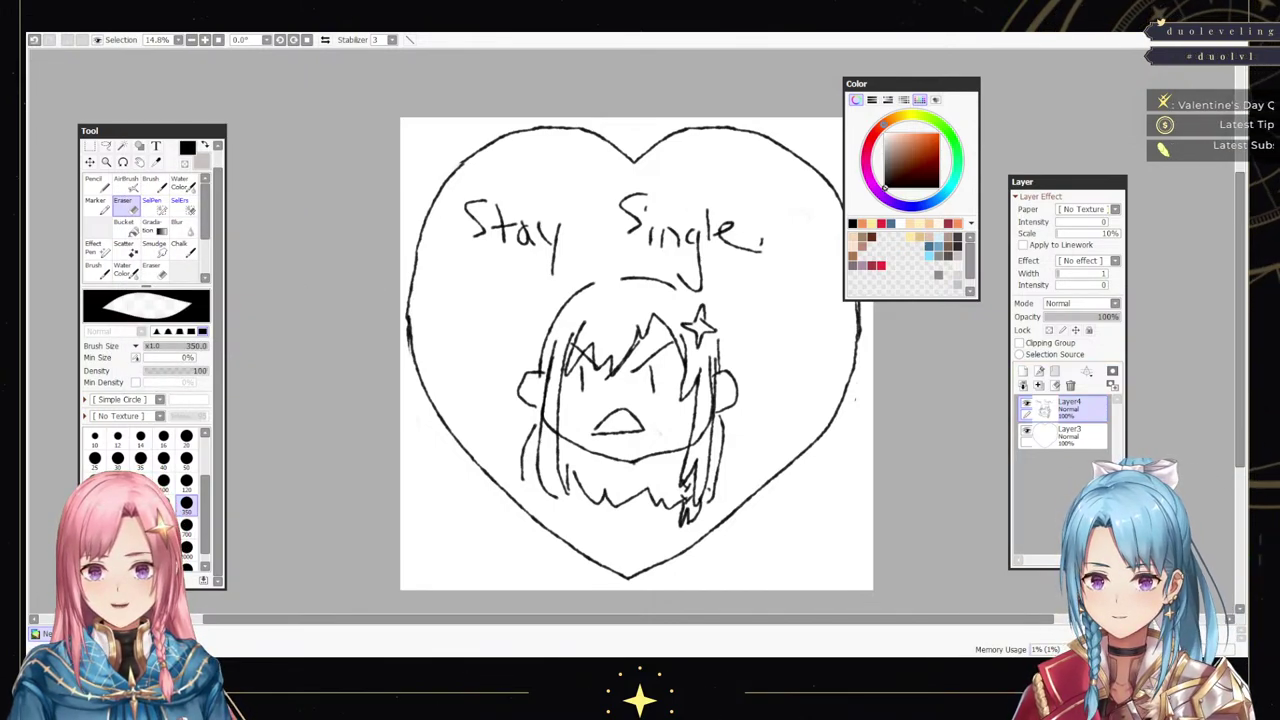
key(alt+Tab)
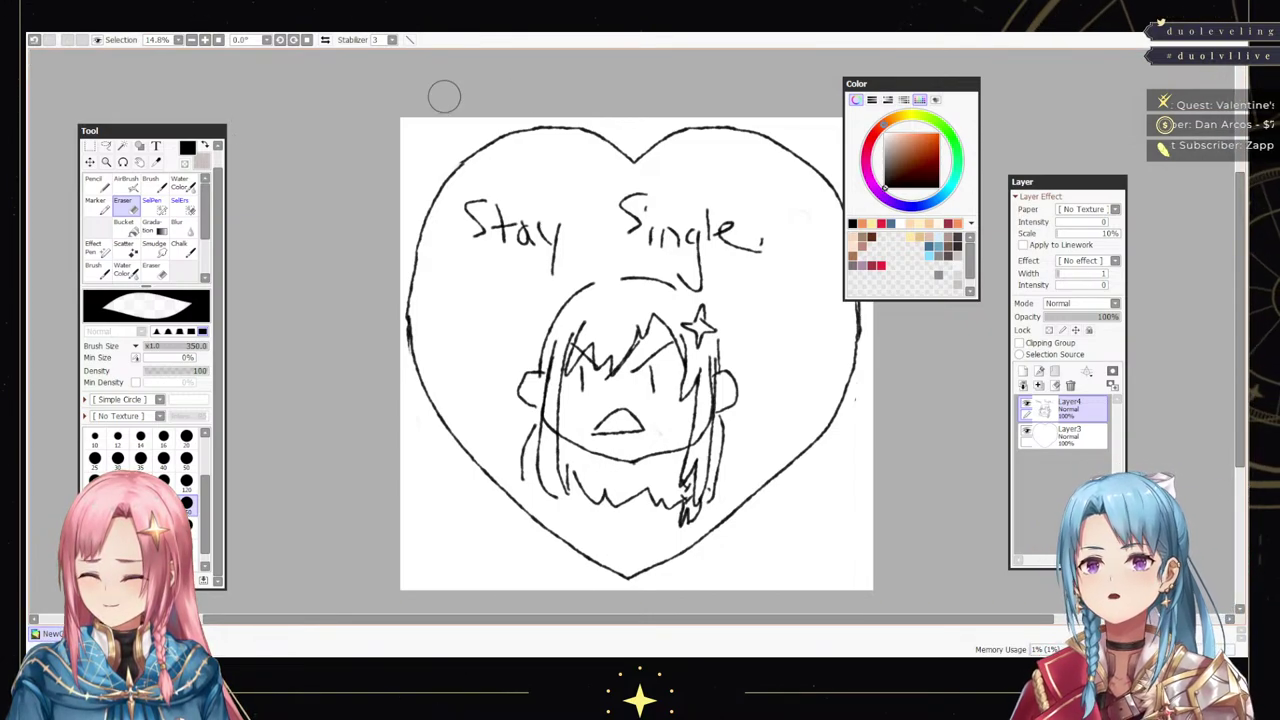
- Move the floating color picker off the canvas, clear of the heart drawing
drag(880, 83, 944, 103)
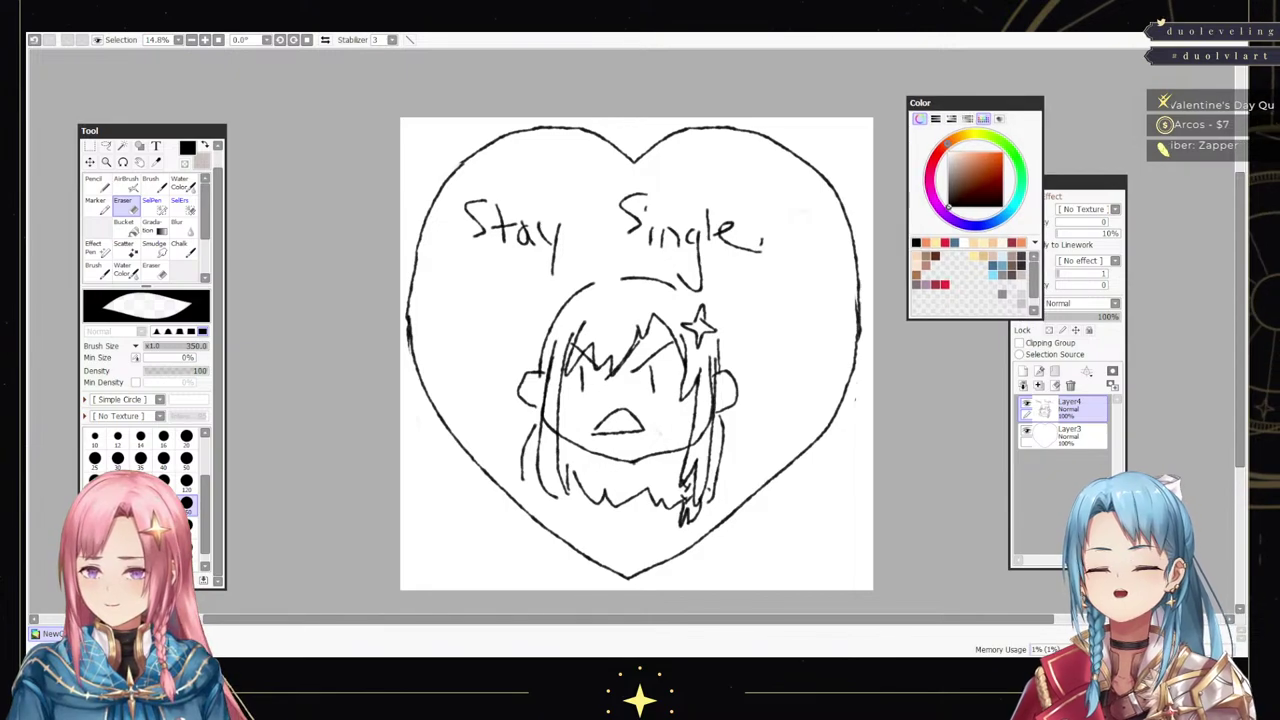